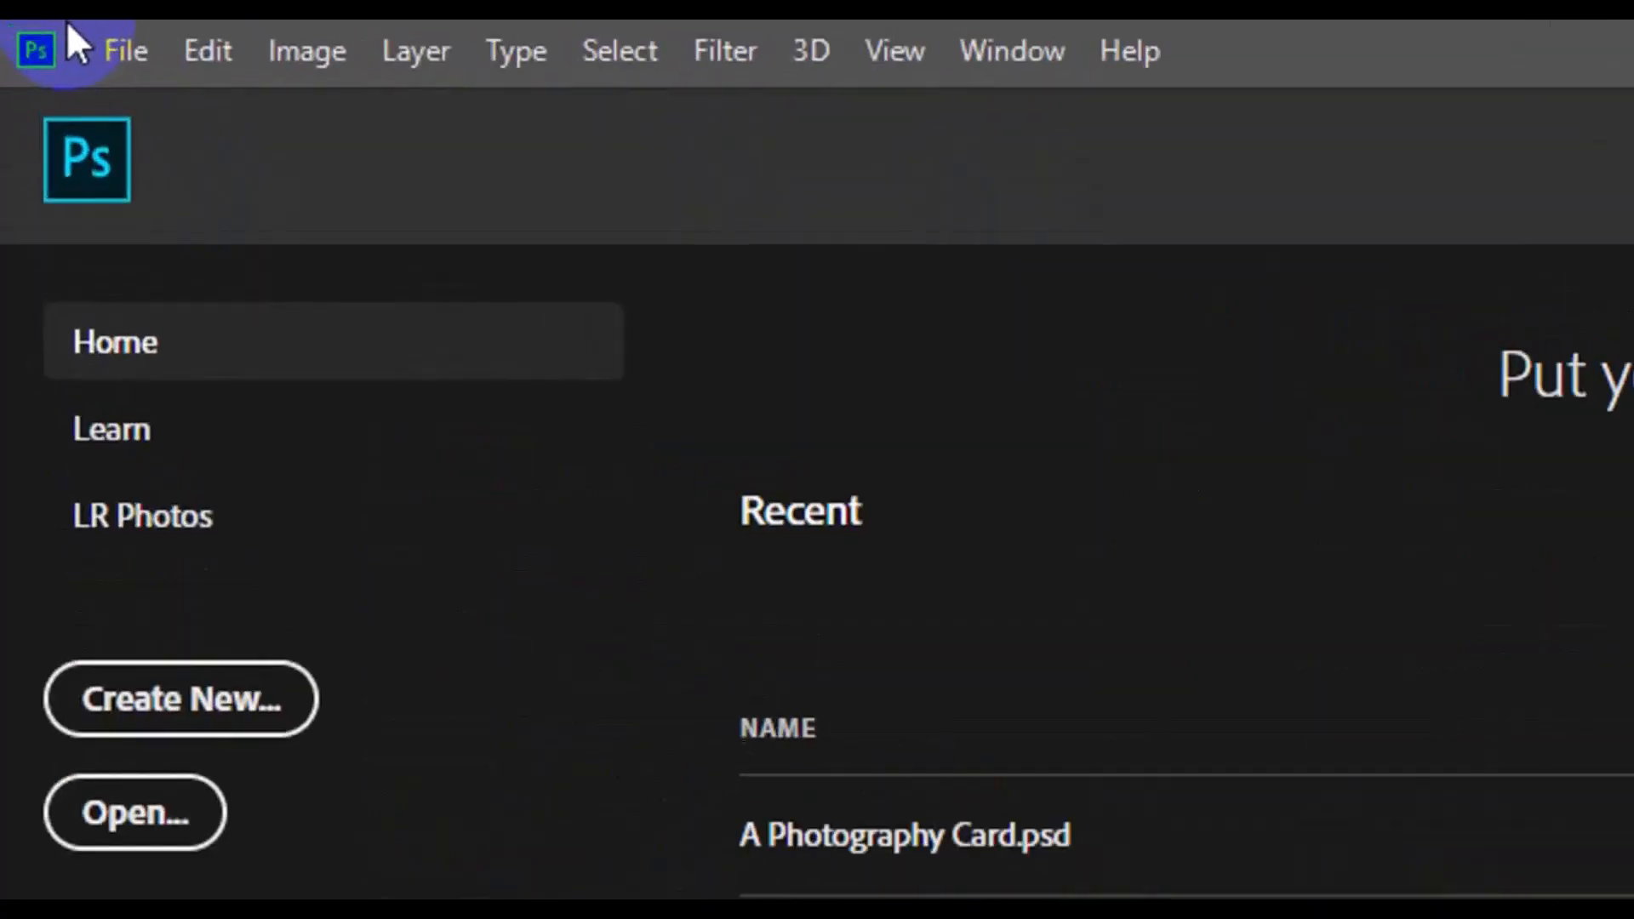
# - Create a new document named Creative Trifold, 11.691 x 8.267 inches, landscape, 300 pixels/inch, 8 bit CMYK Color, with a white background
pyautogui.click(115, 47)
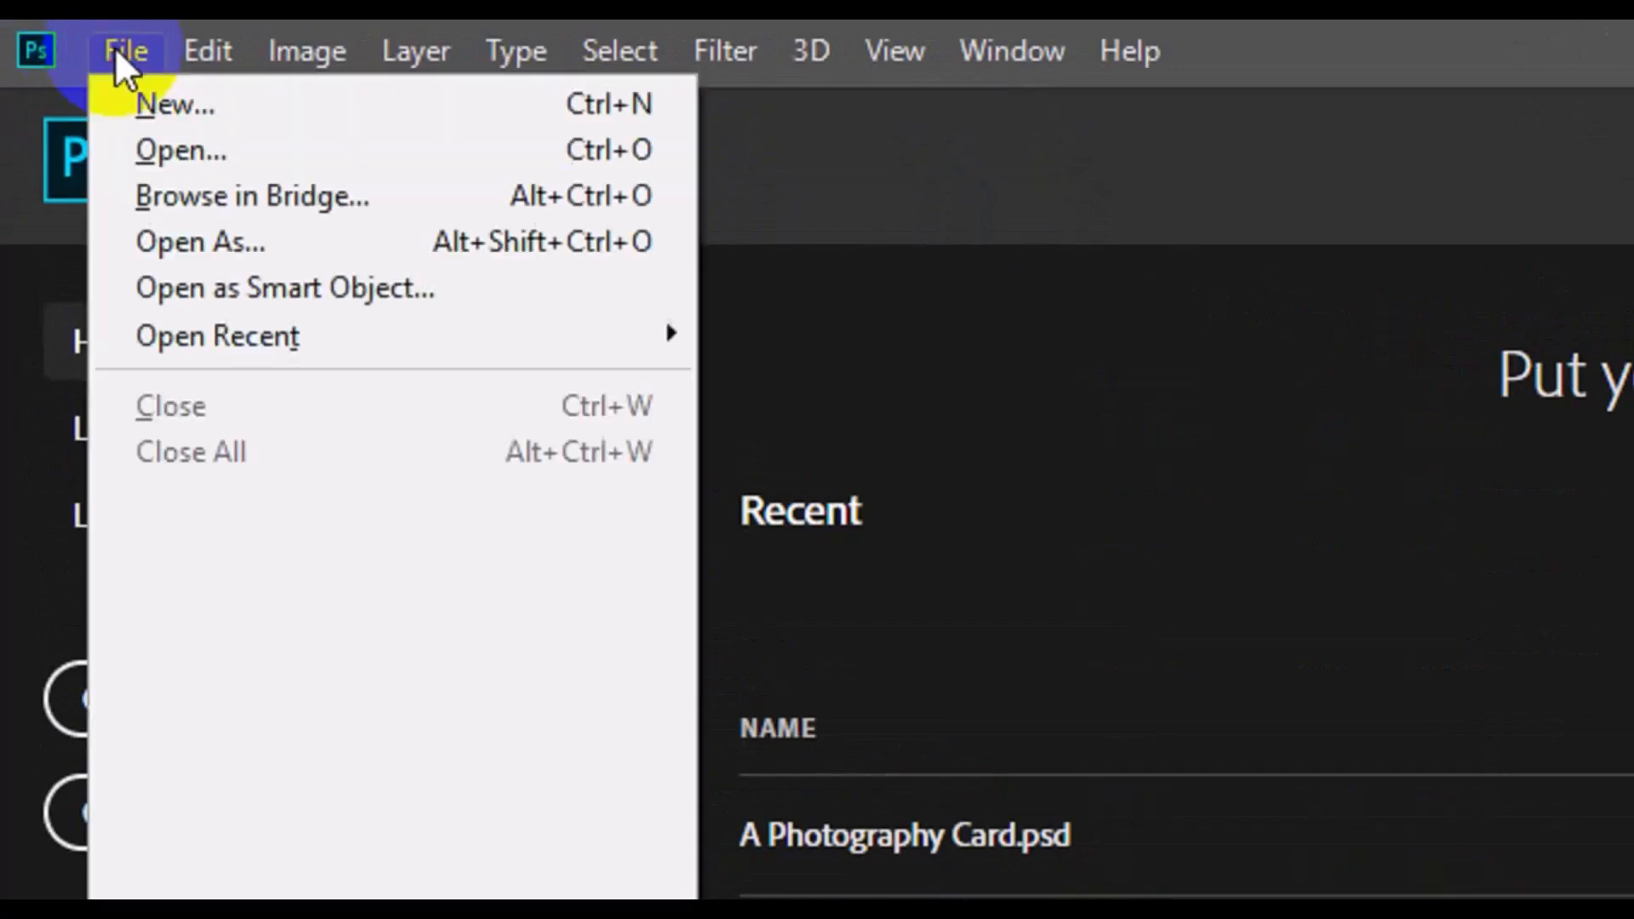
pyautogui.click(186, 100)
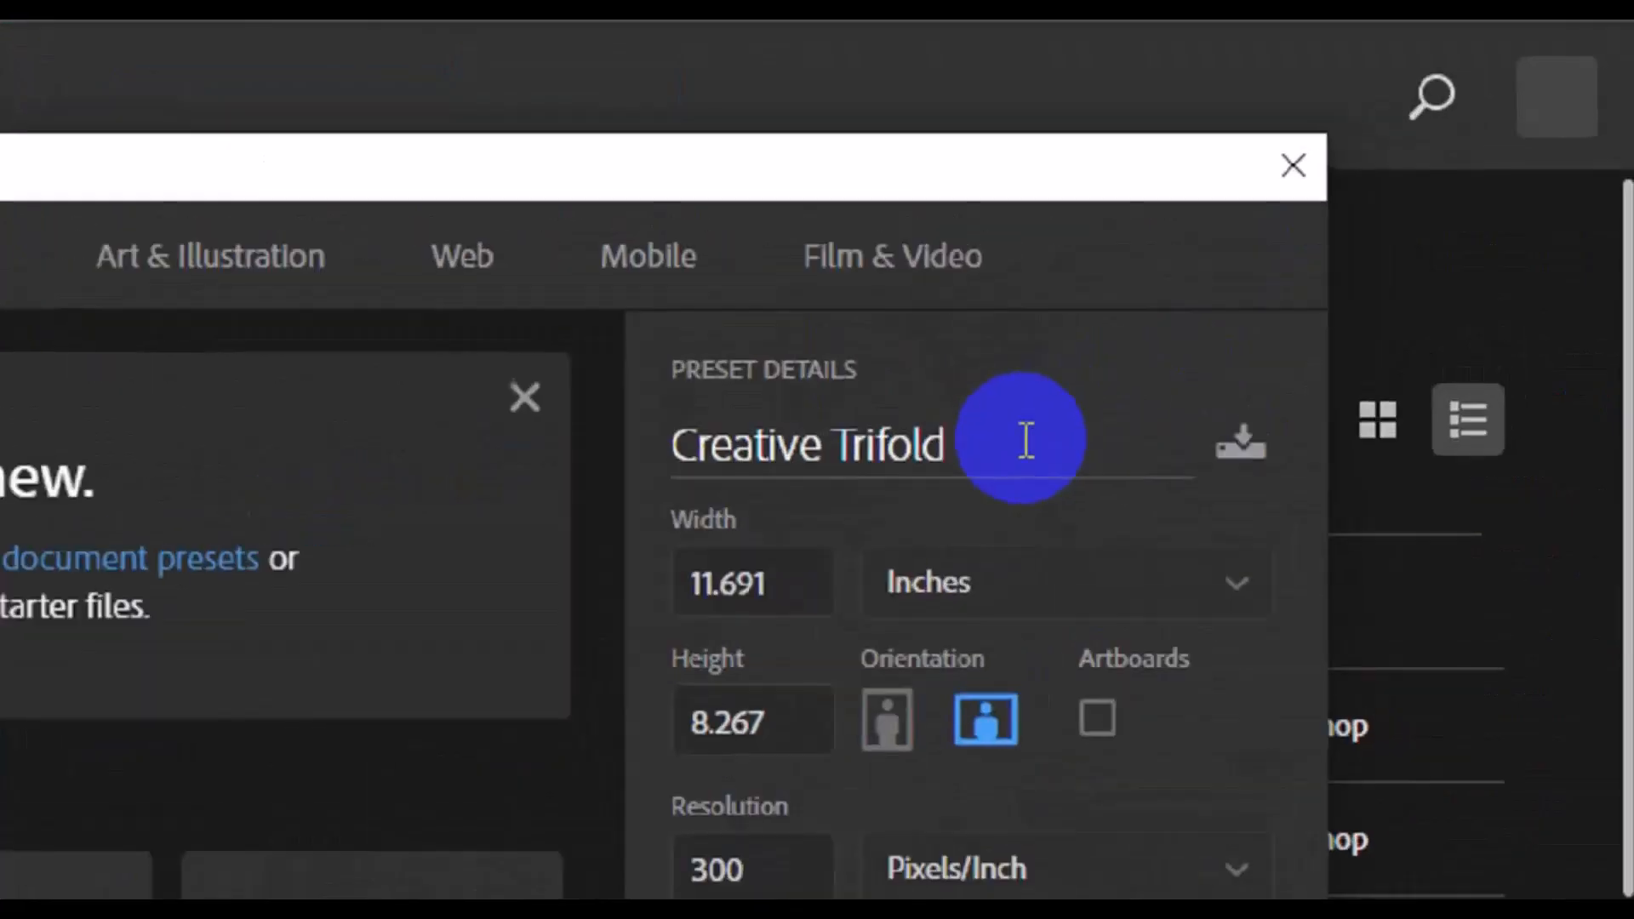
pyautogui.moveTo(900, 479); pyautogui.dragTo(589, 479)
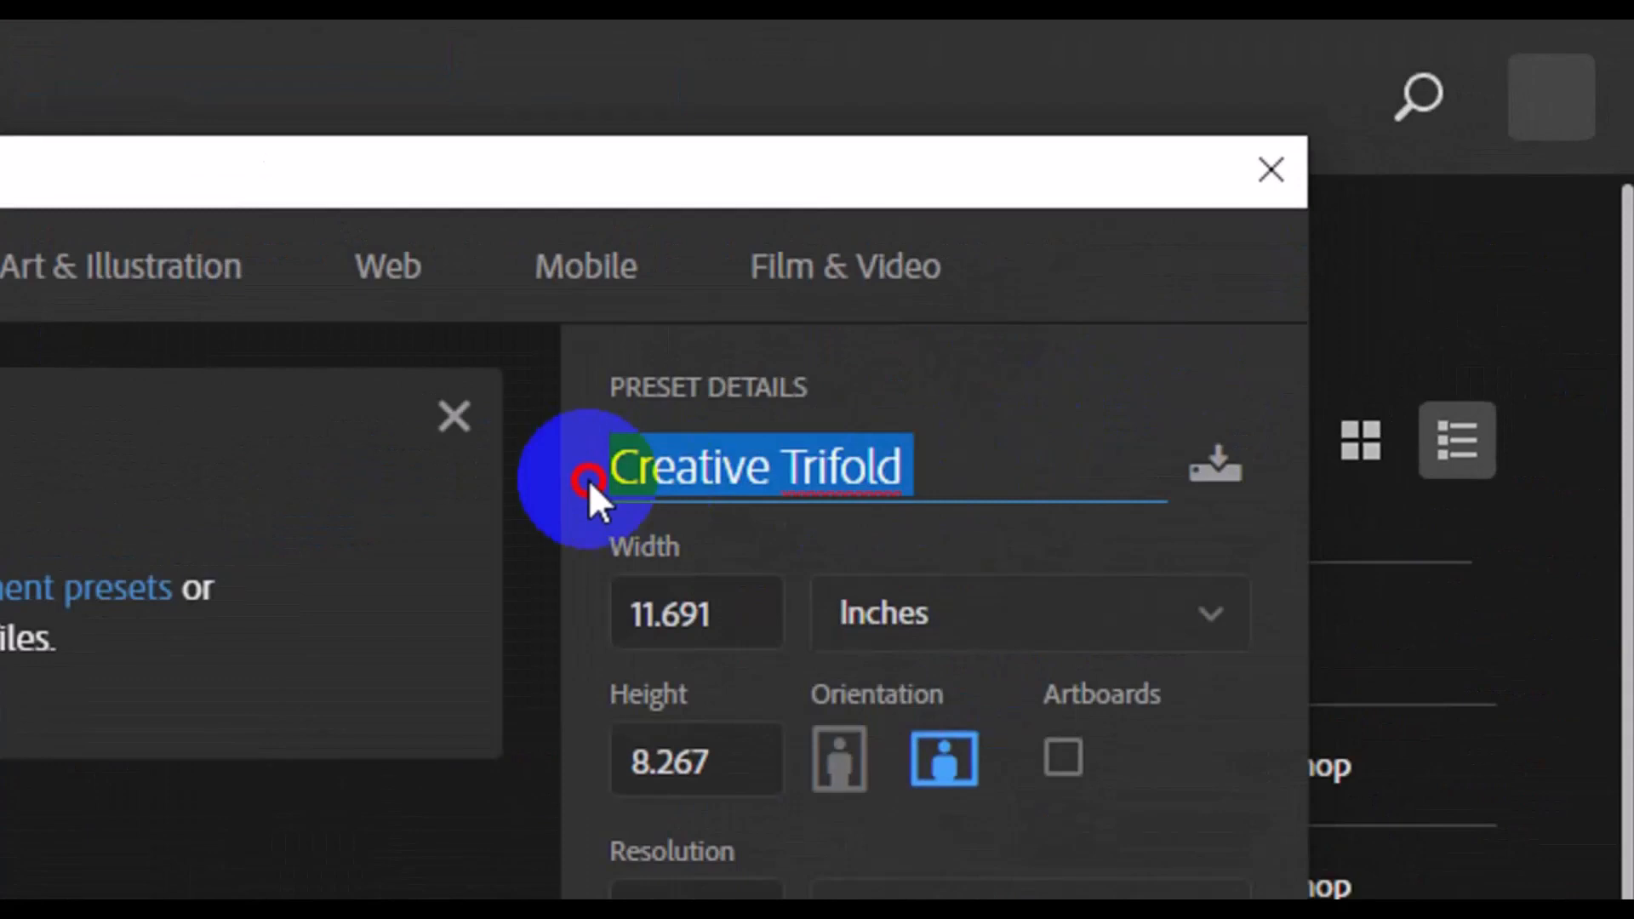
pyautogui.moveTo(719, 613); pyautogui.dragTo(611, 612)
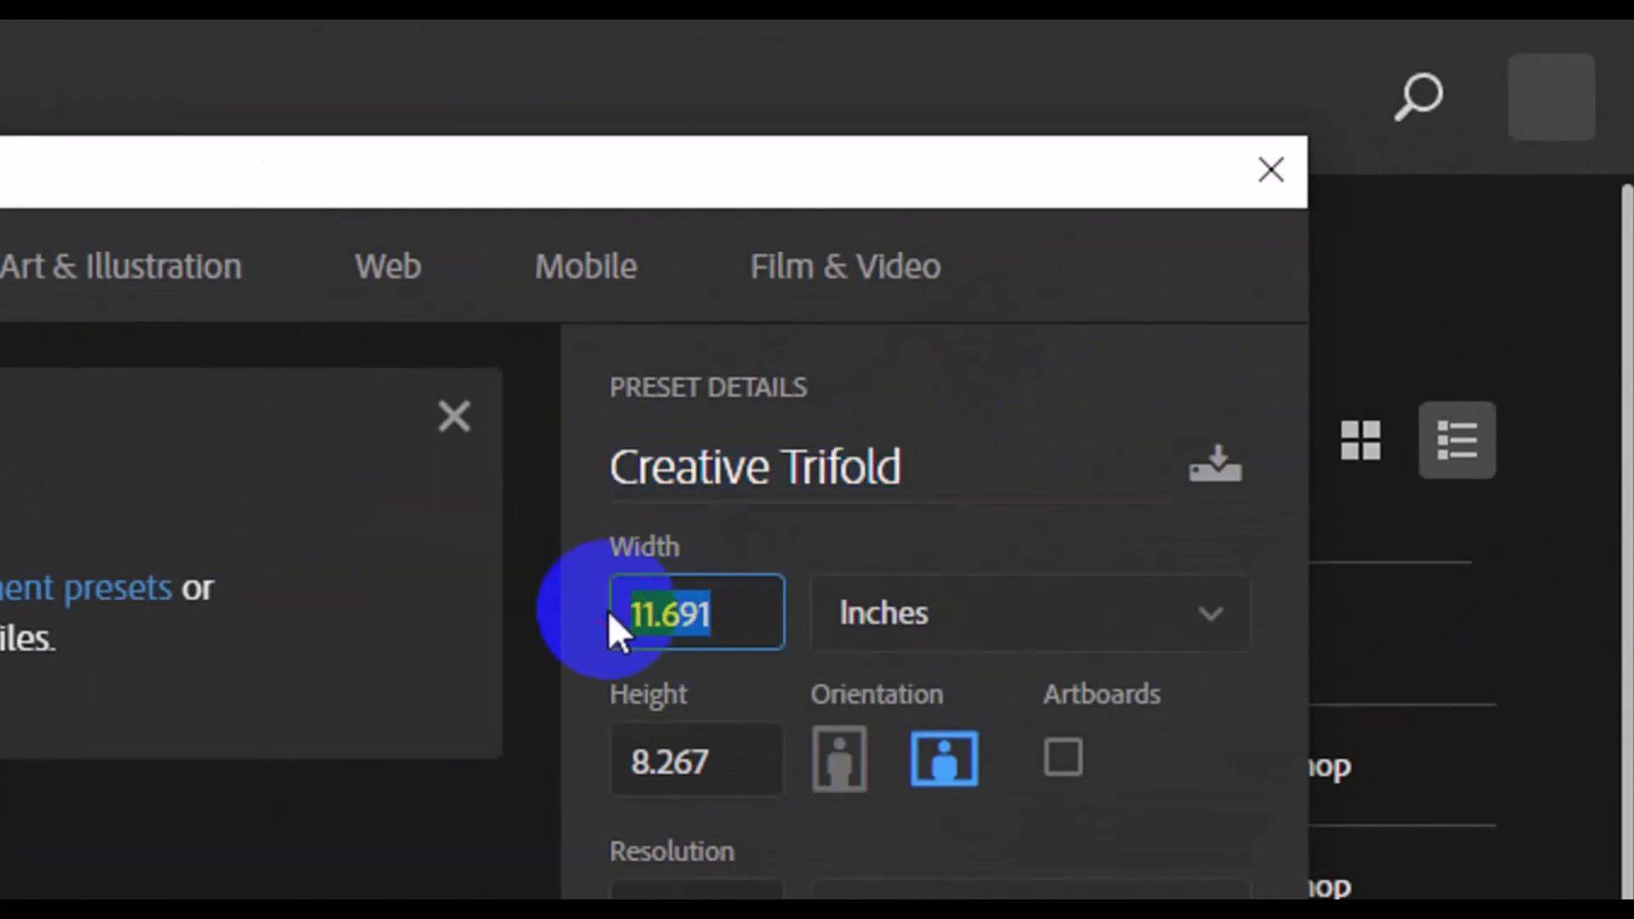
pyautogui.moveTo(760, 762); pyautogui.dragTo(599, 766)
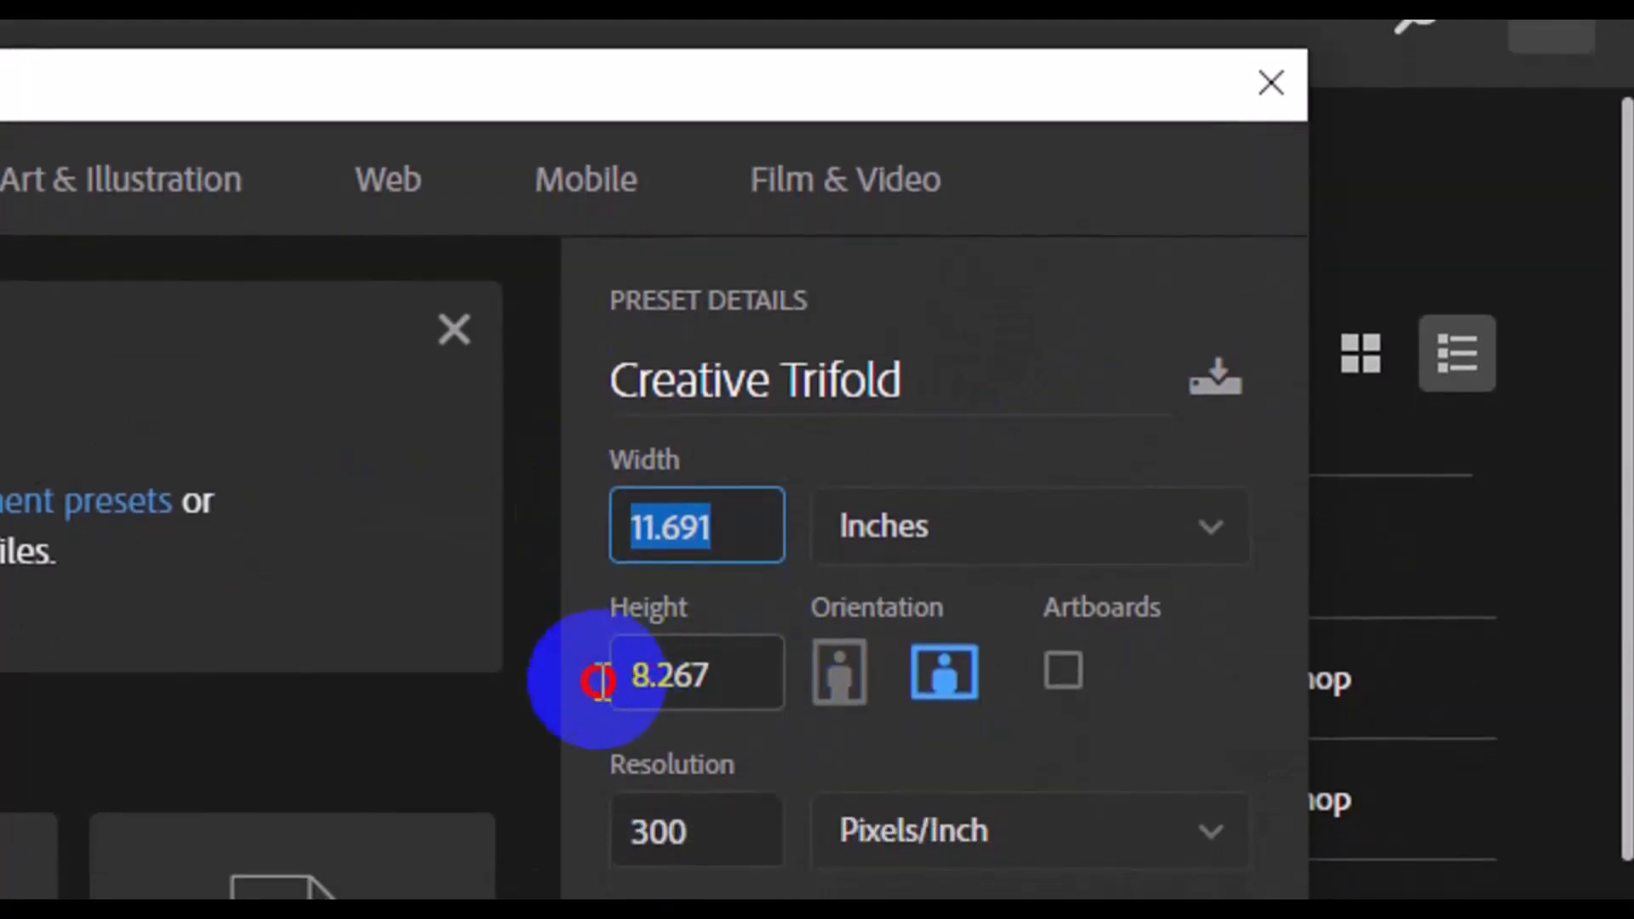
pyautogui.click(600, 681)
pyautogui.click(763, 716)
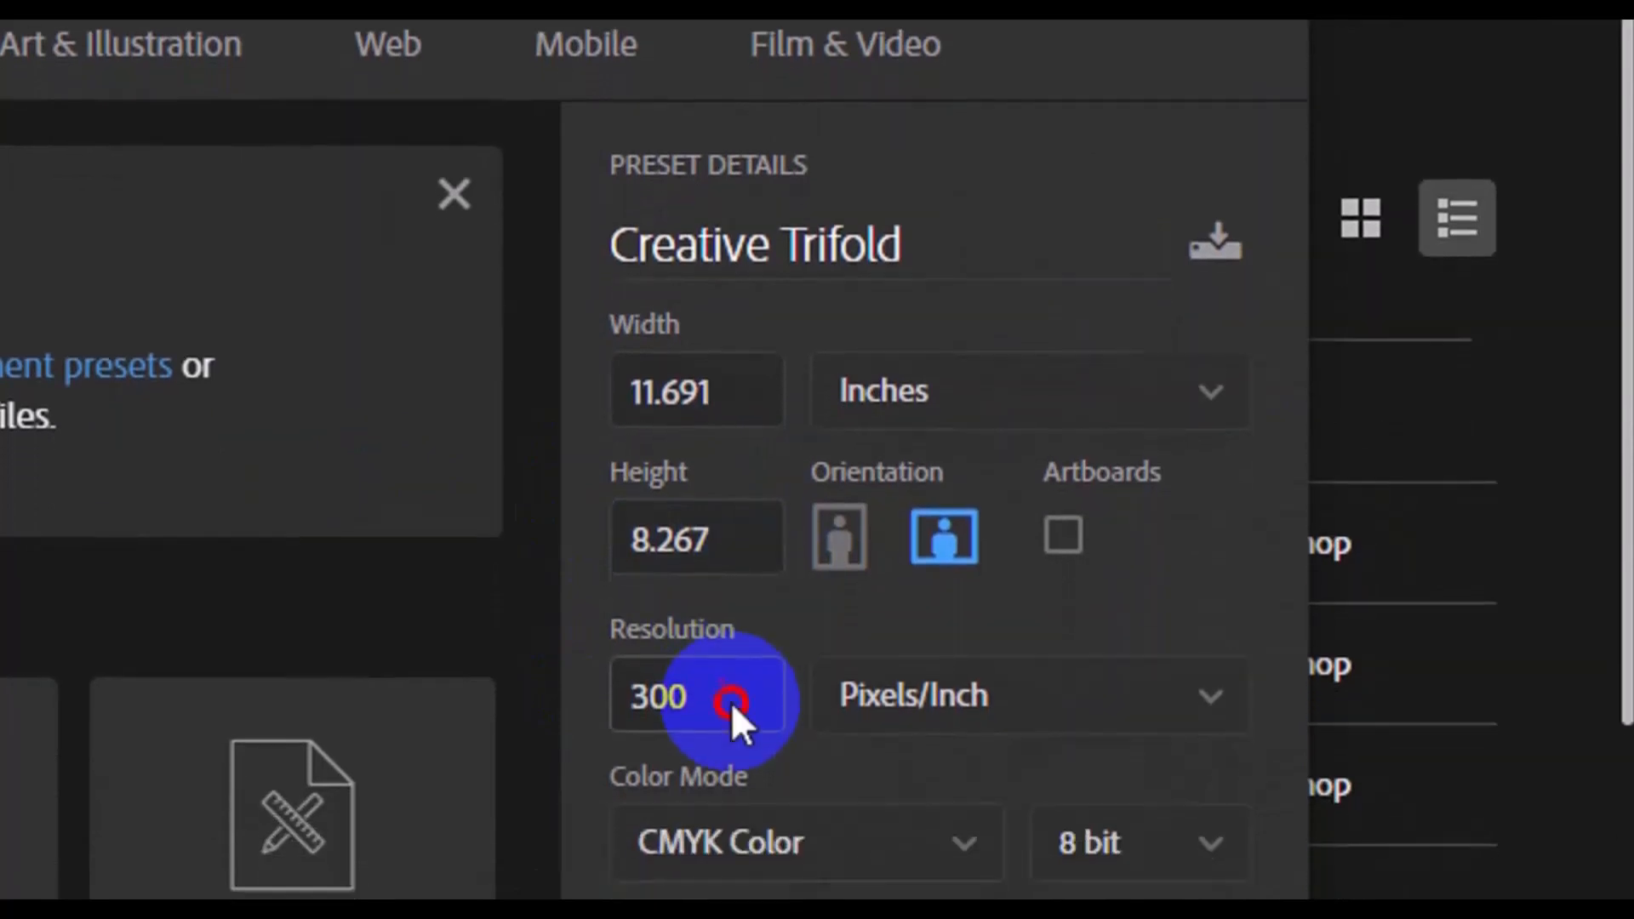
pyautogui.moveTo(734, 802); pyautogui.dragTo(616, 804)
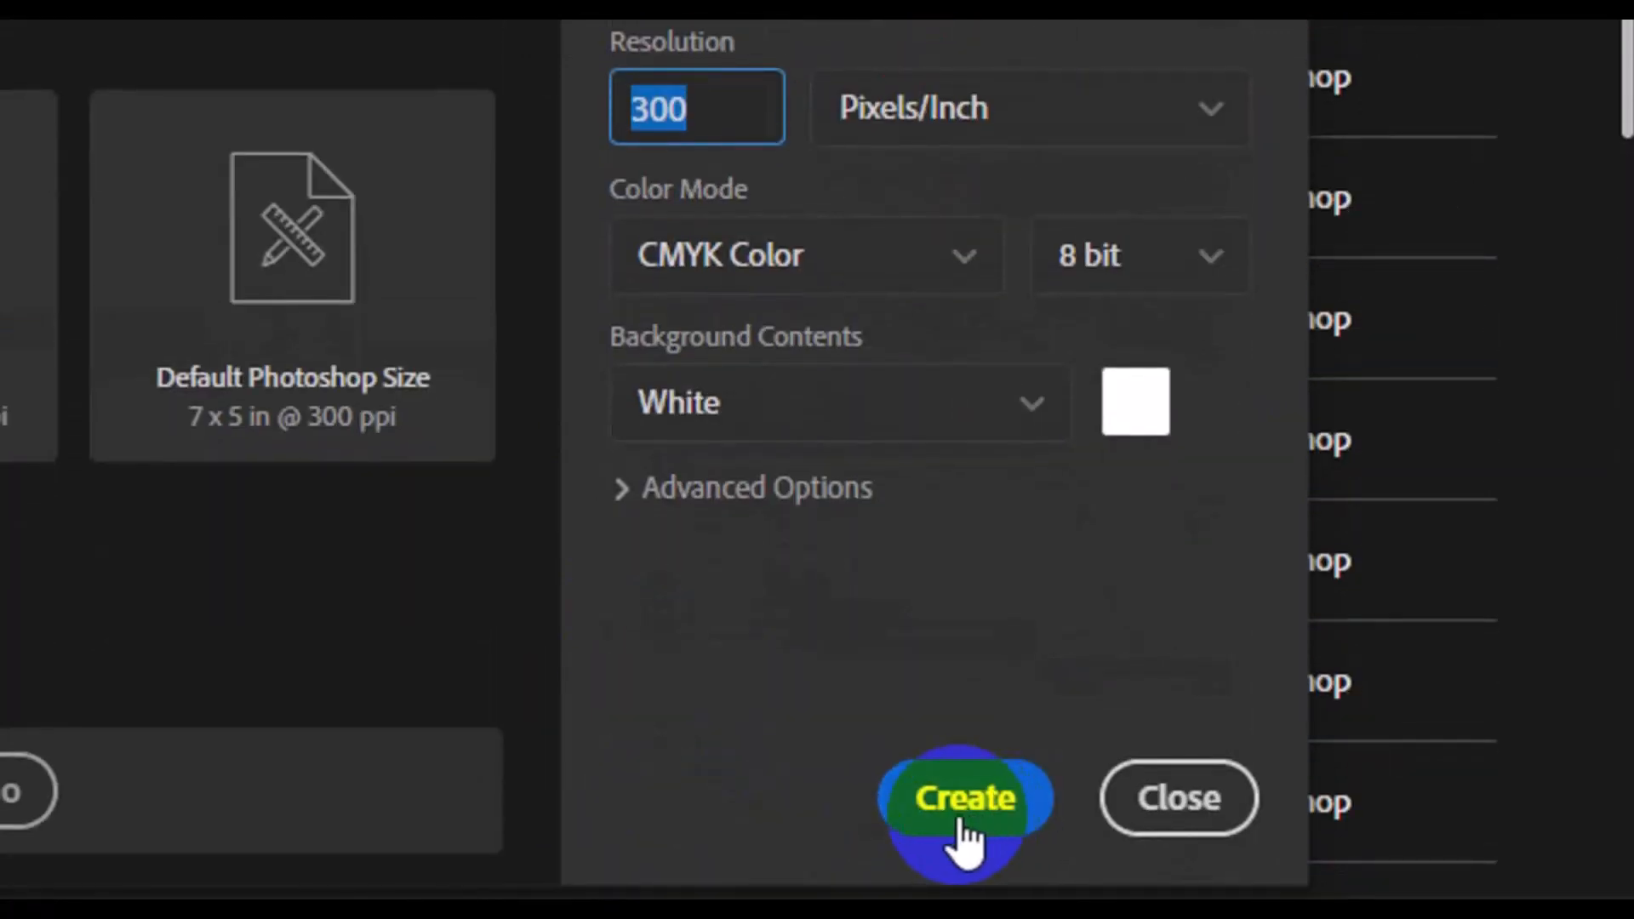
pyautogui.click(962, 822)
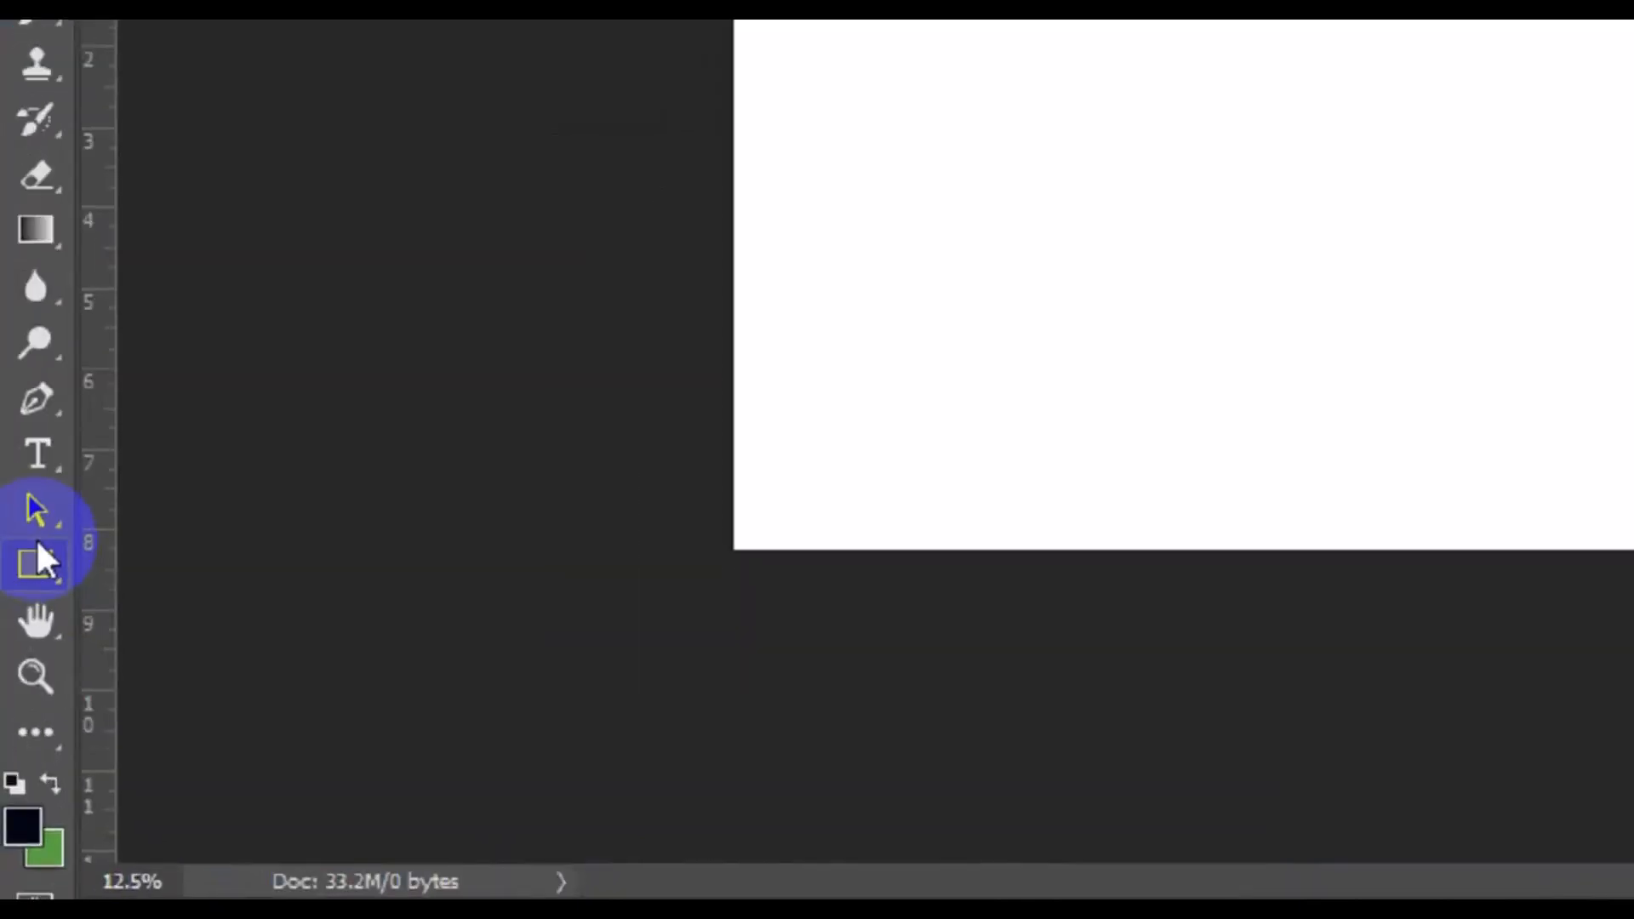
# - Set up the Rectangle Tool in Shape mode with a gray fill
pyautogui.click(18, 707)
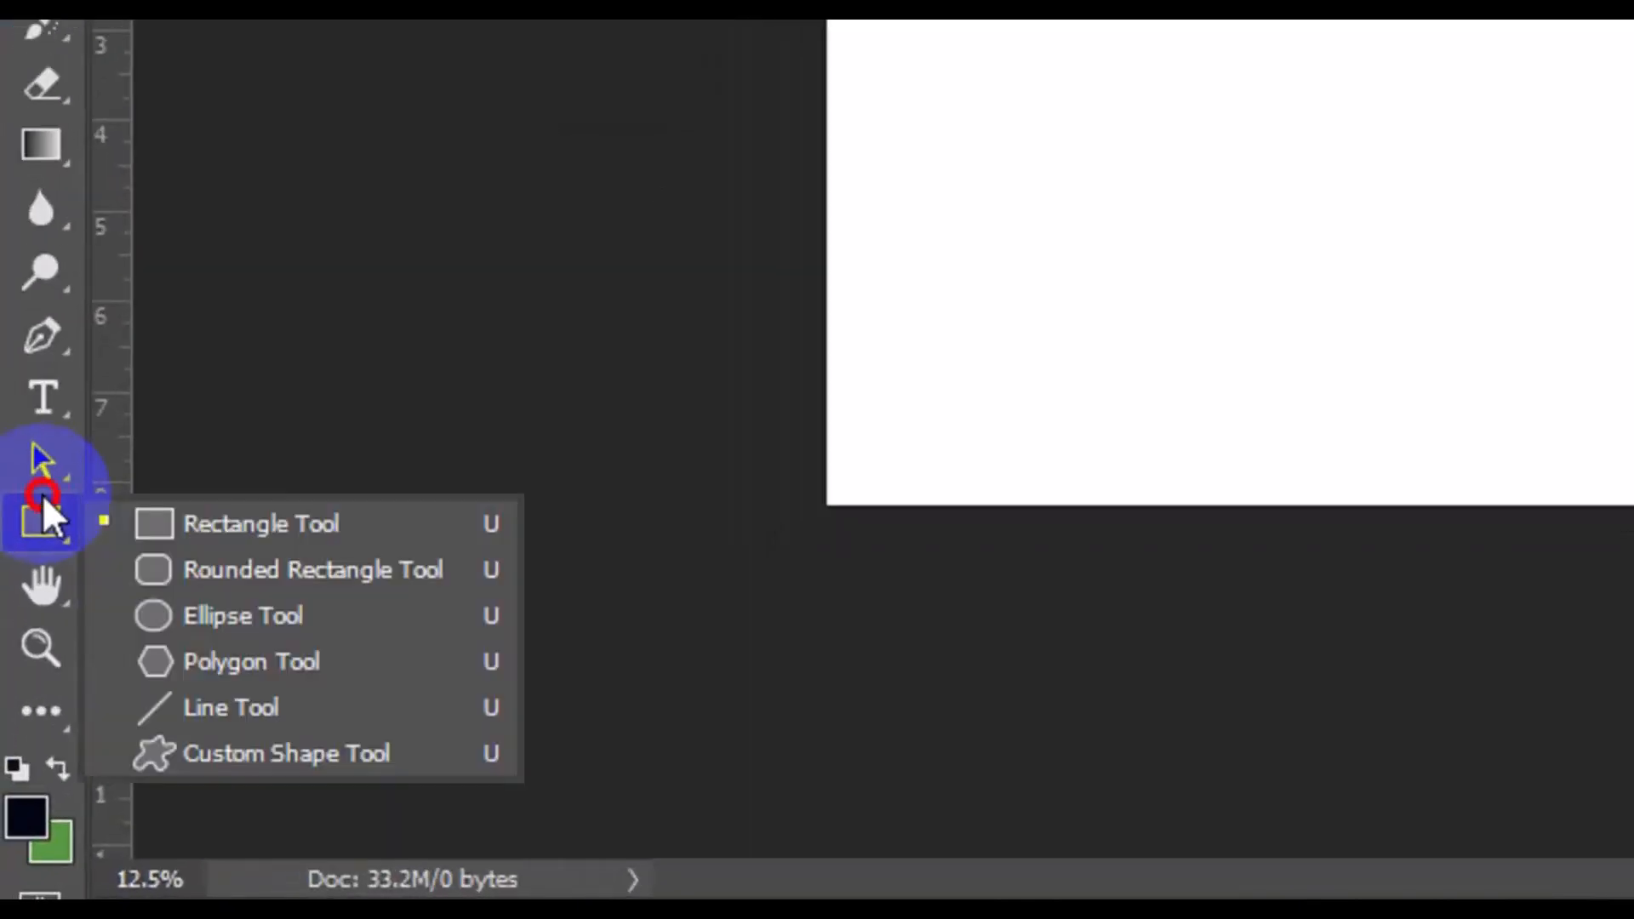
pyautogui.click(224, 520)
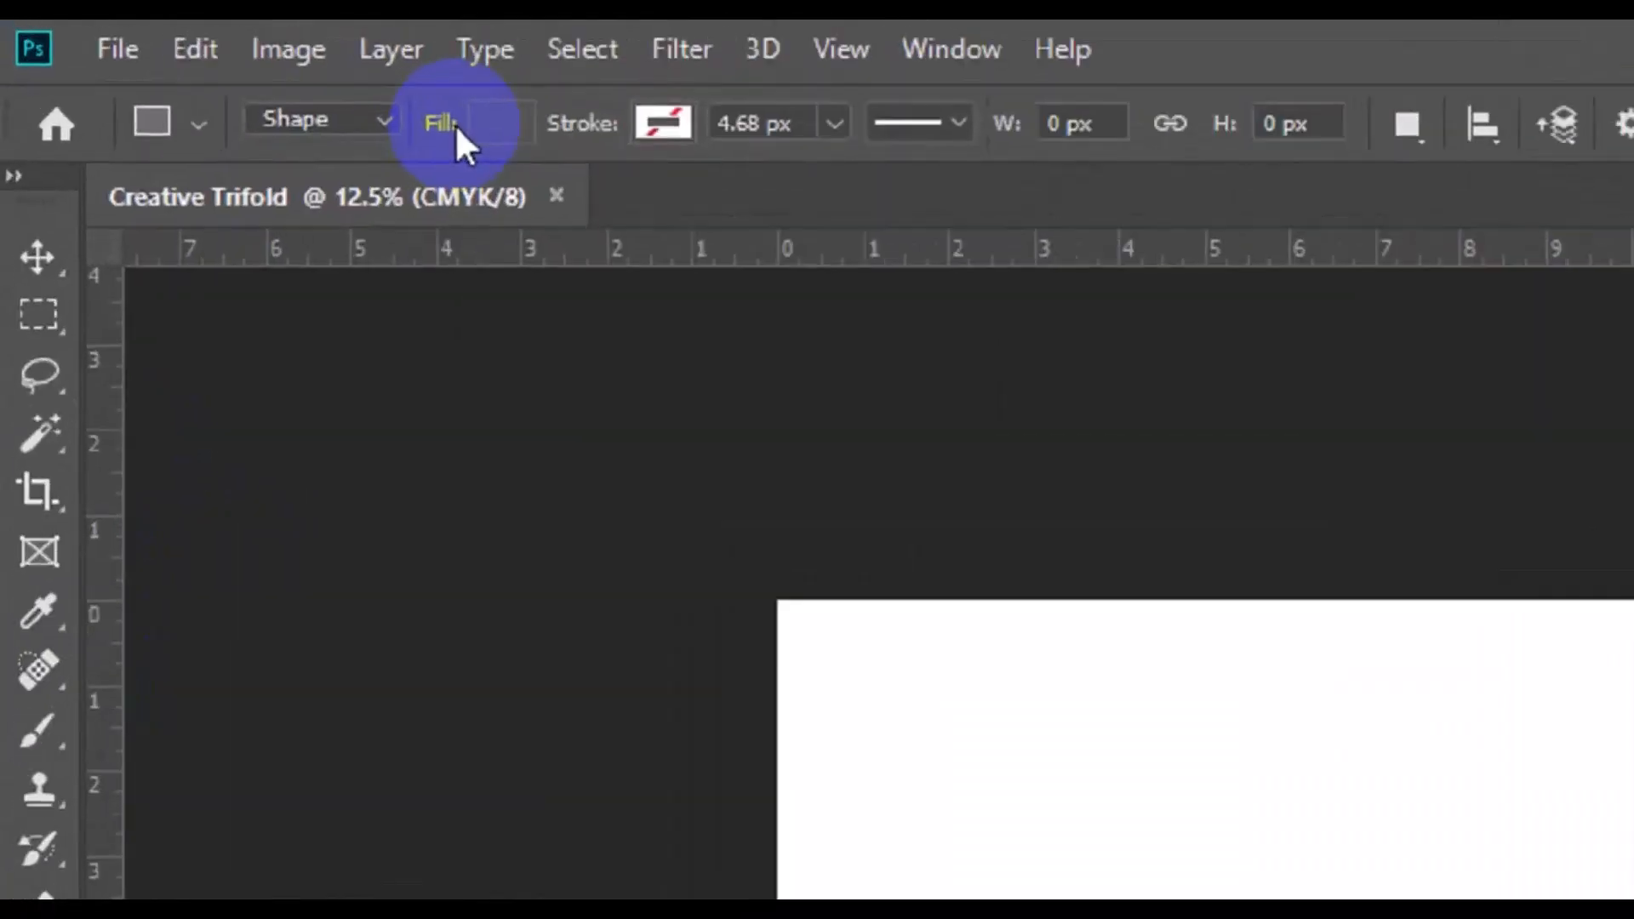
pyautogui.click(417, 126)
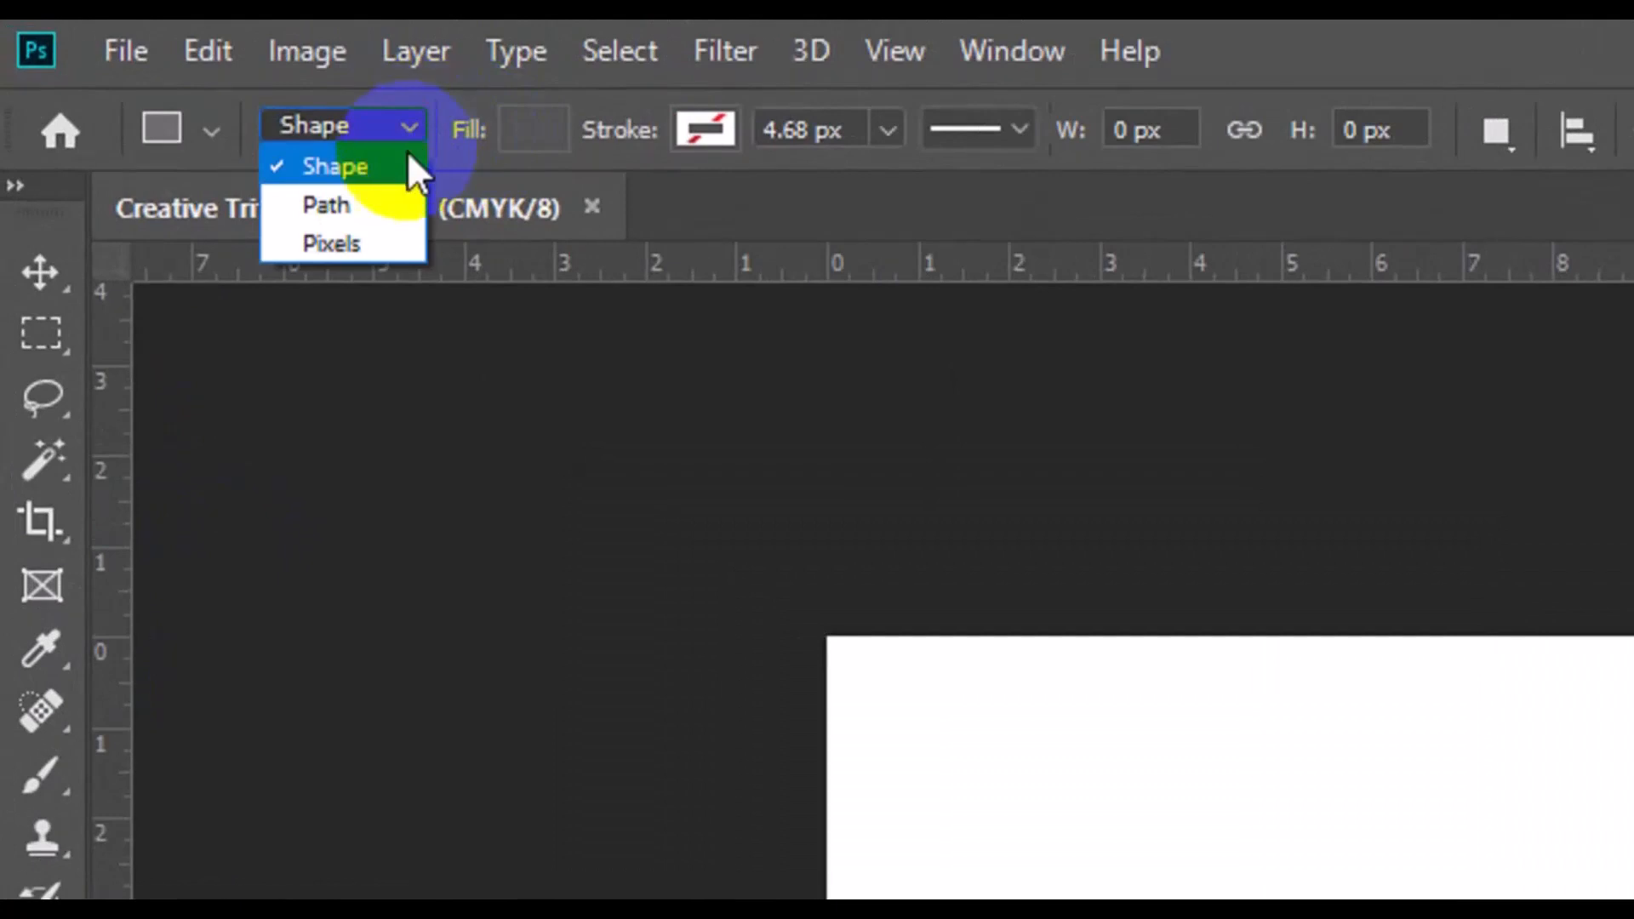
pyautogui.click(407, 162)
pyautogui.click(529, 129)
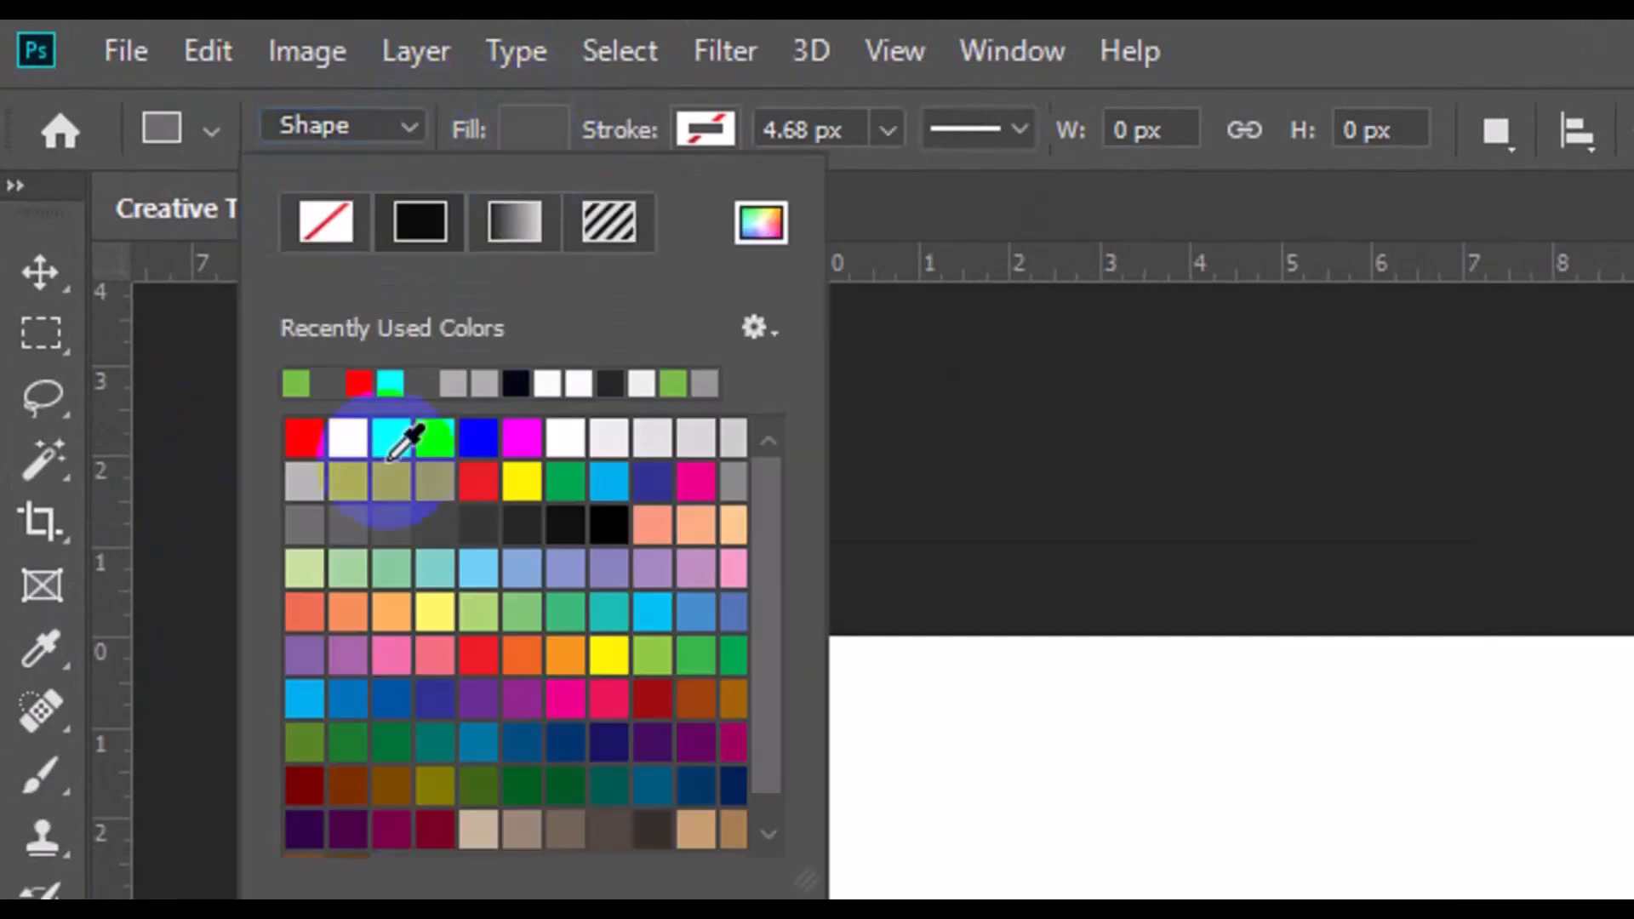
pyautogui.click(386, 485)
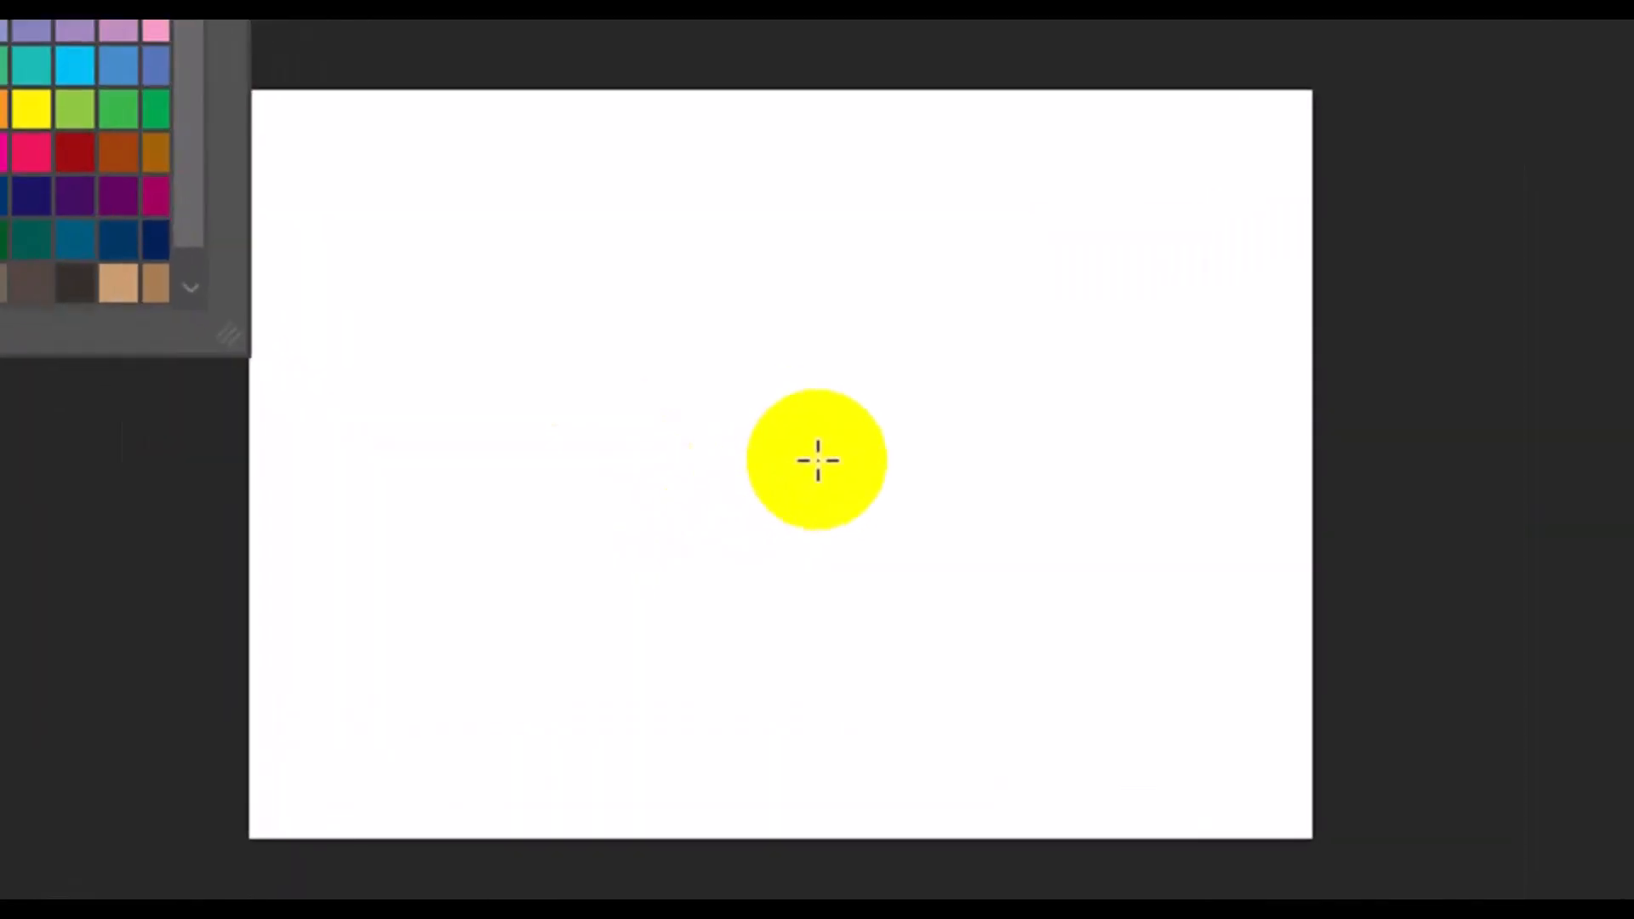
# - Create a rectangle 3.897 in wide and 11.691 in high on the canvas
pyautogui.click(819, 461)
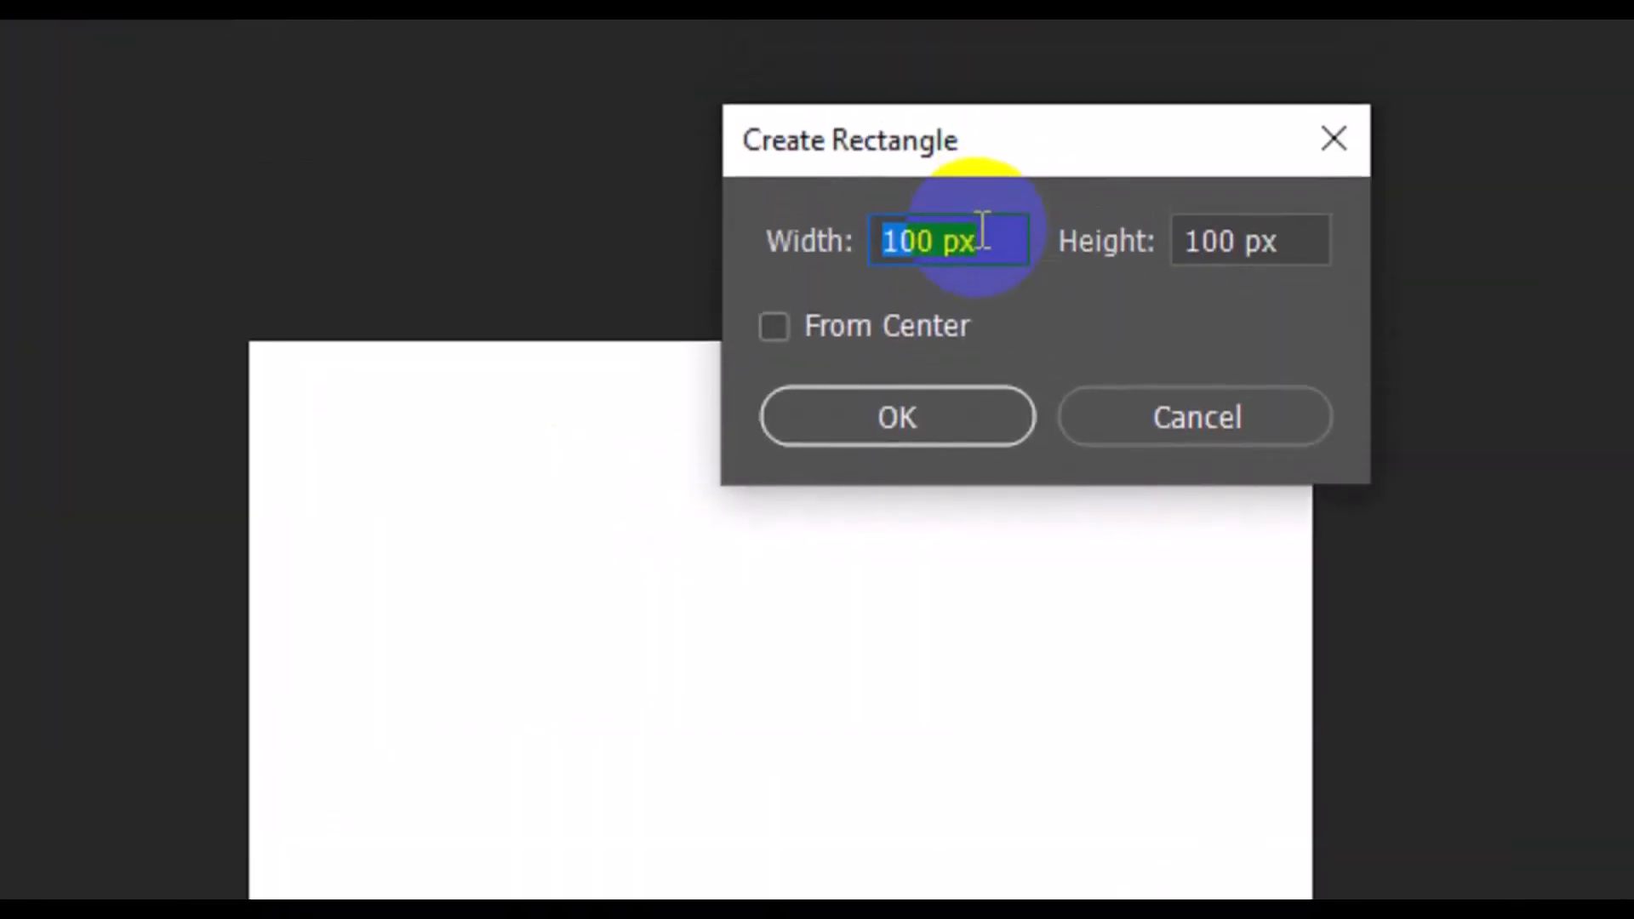
pyautogui.press('BackSpace')
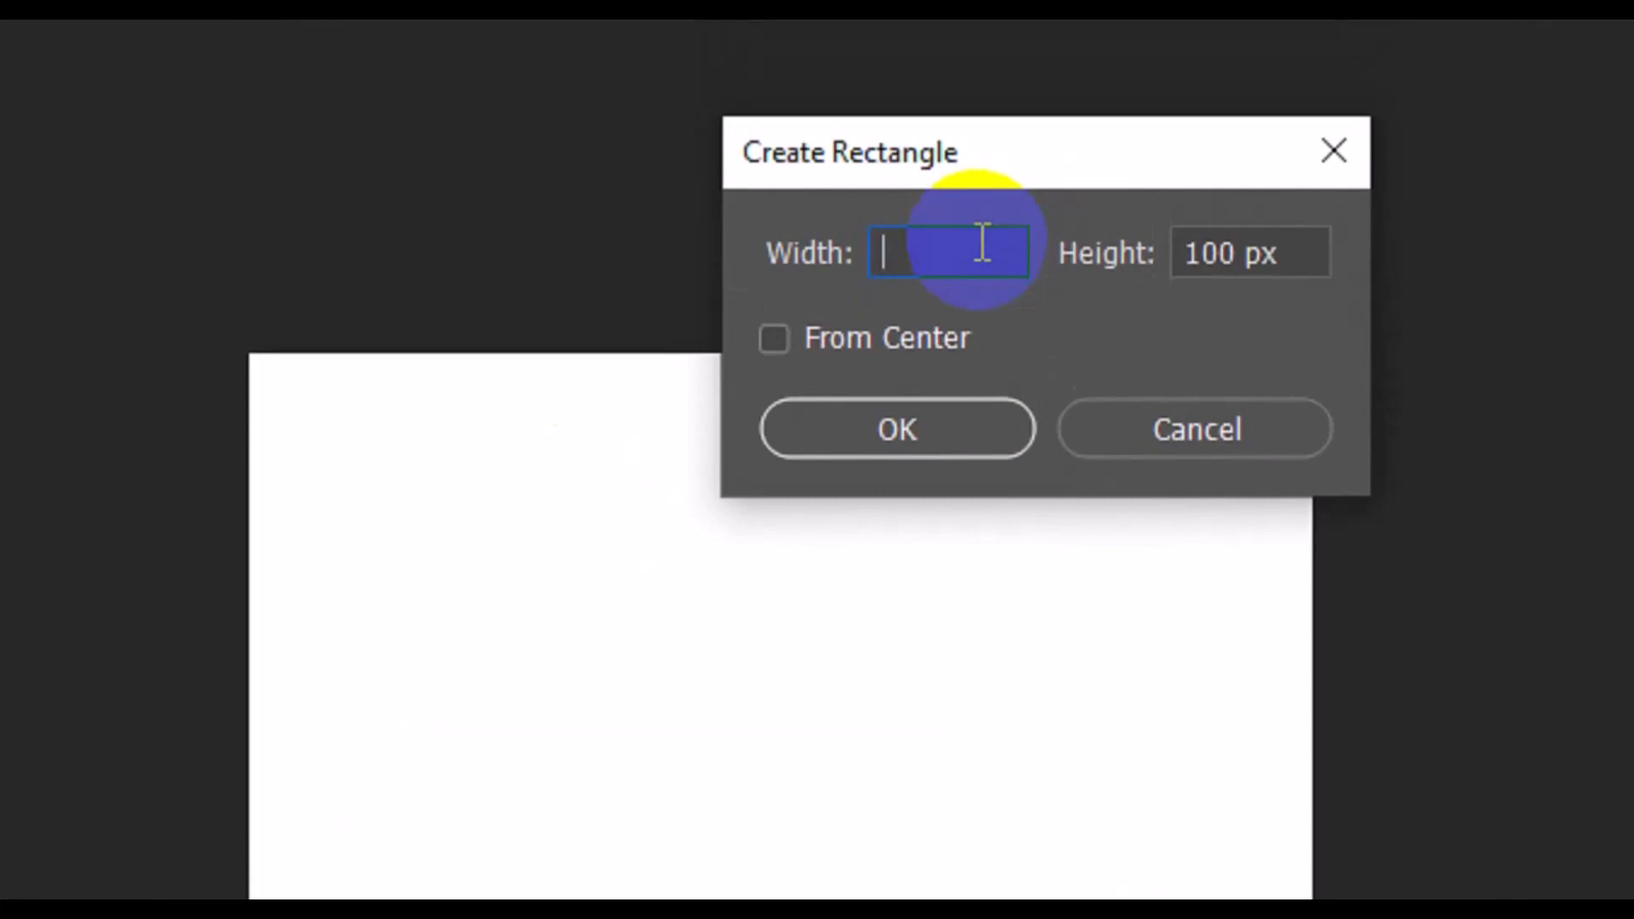
pyautogui.write('3.897in')
pyautogui.click(1234, 255)
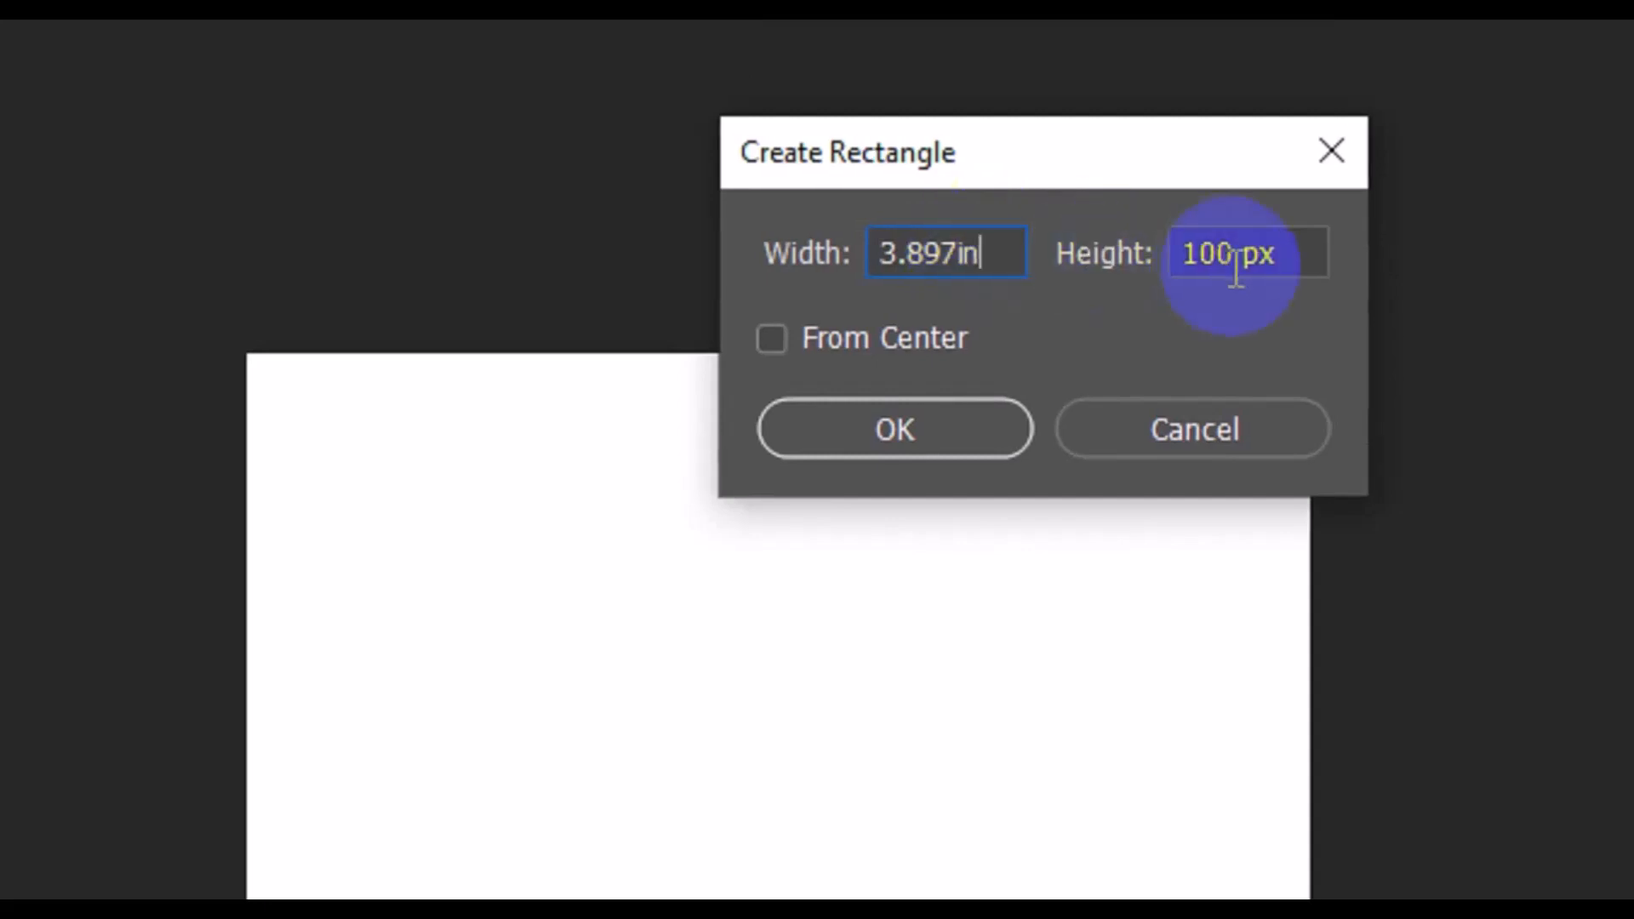
pyautogui.hotkey('ctrl', 'a')
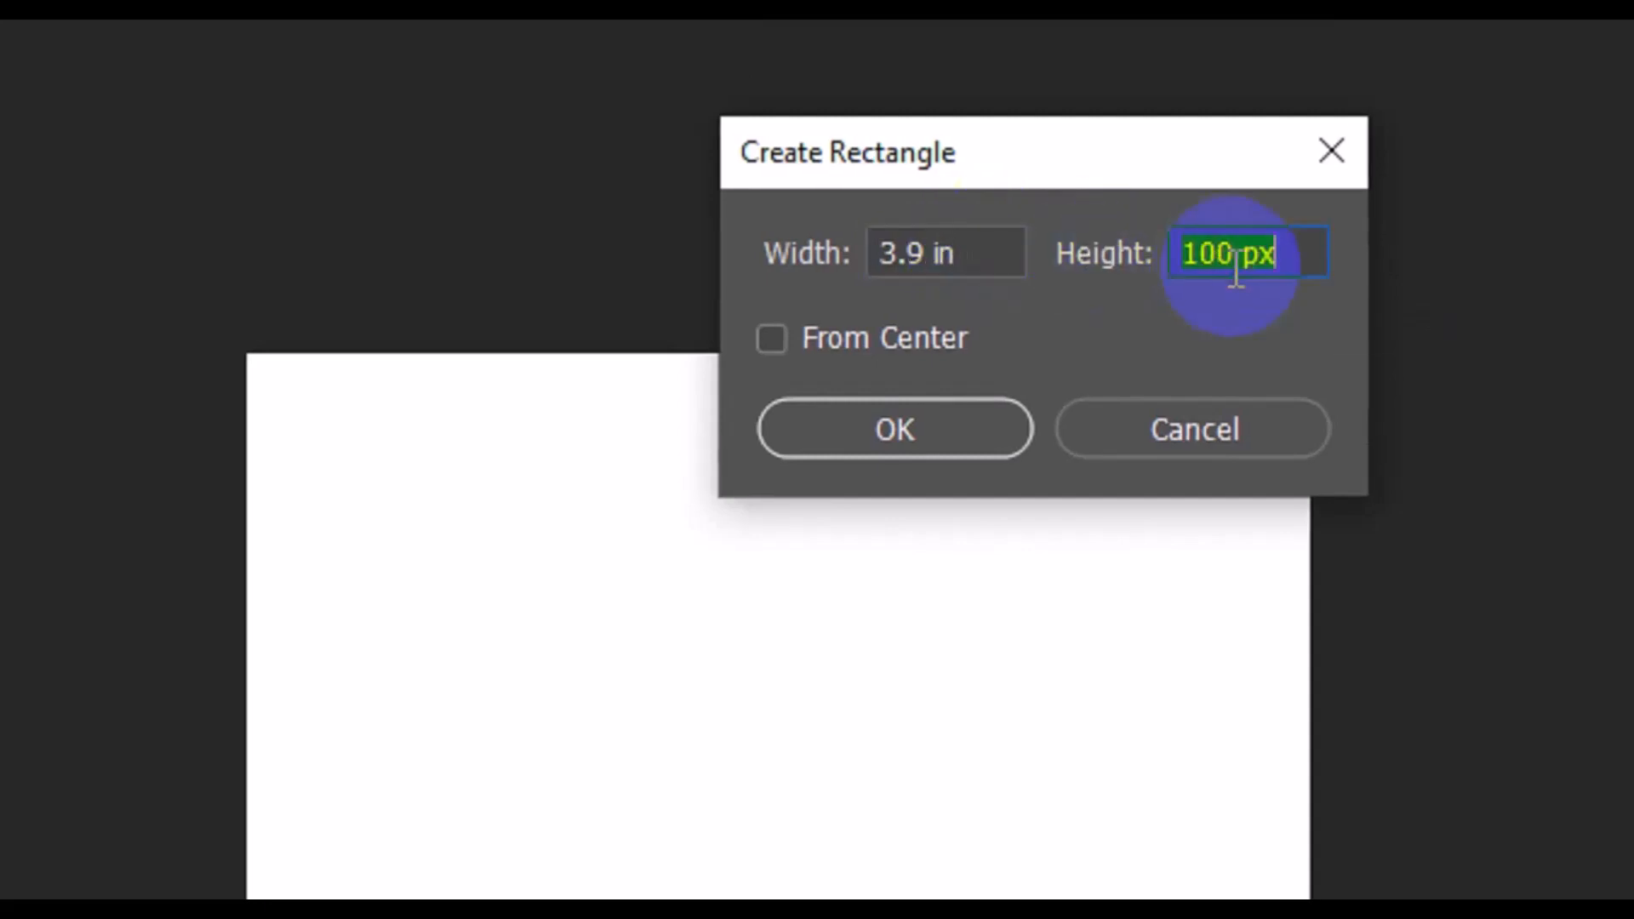
pyautogui.write('11.')
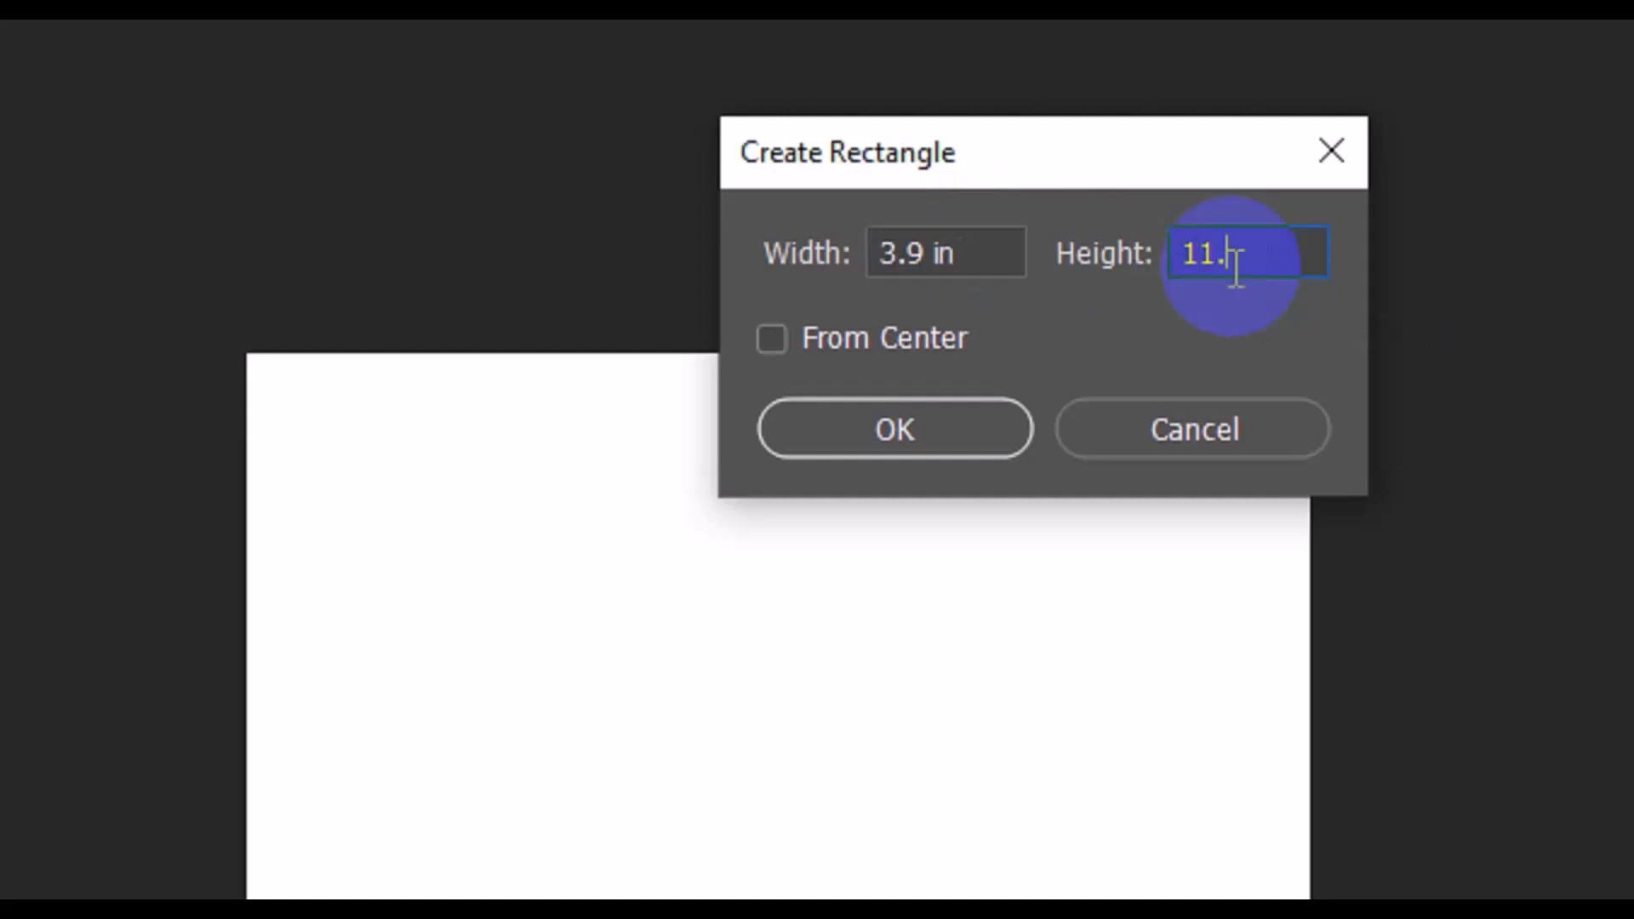
pyautogui.write('691in')
pyautogui.click(1010, 260)
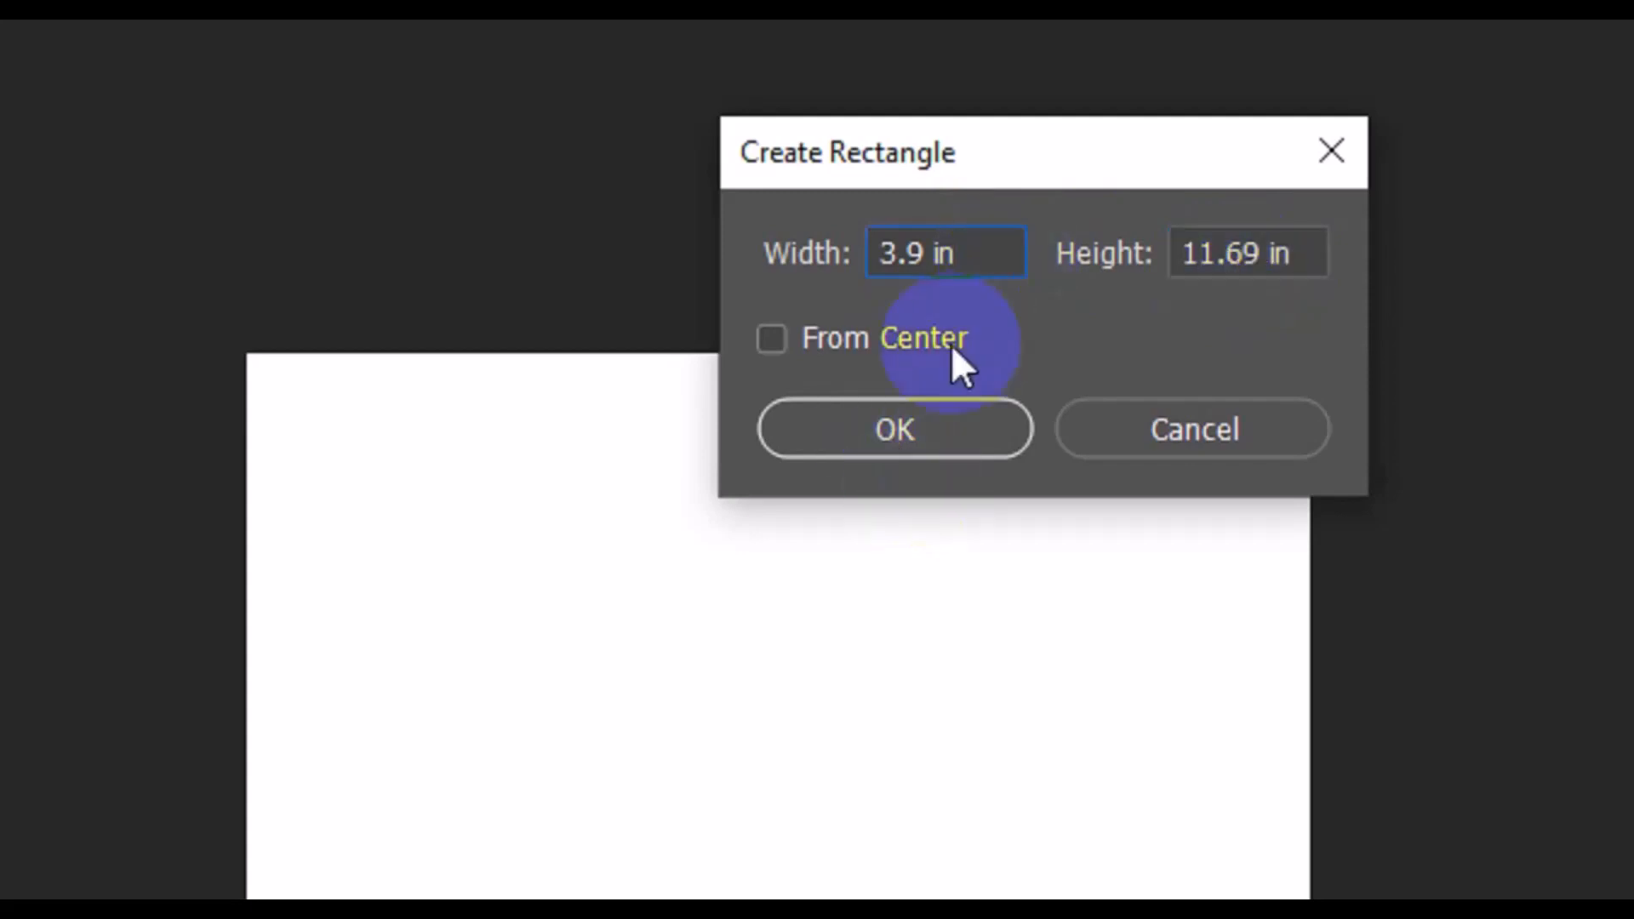
pyautogui.click(948, 432)
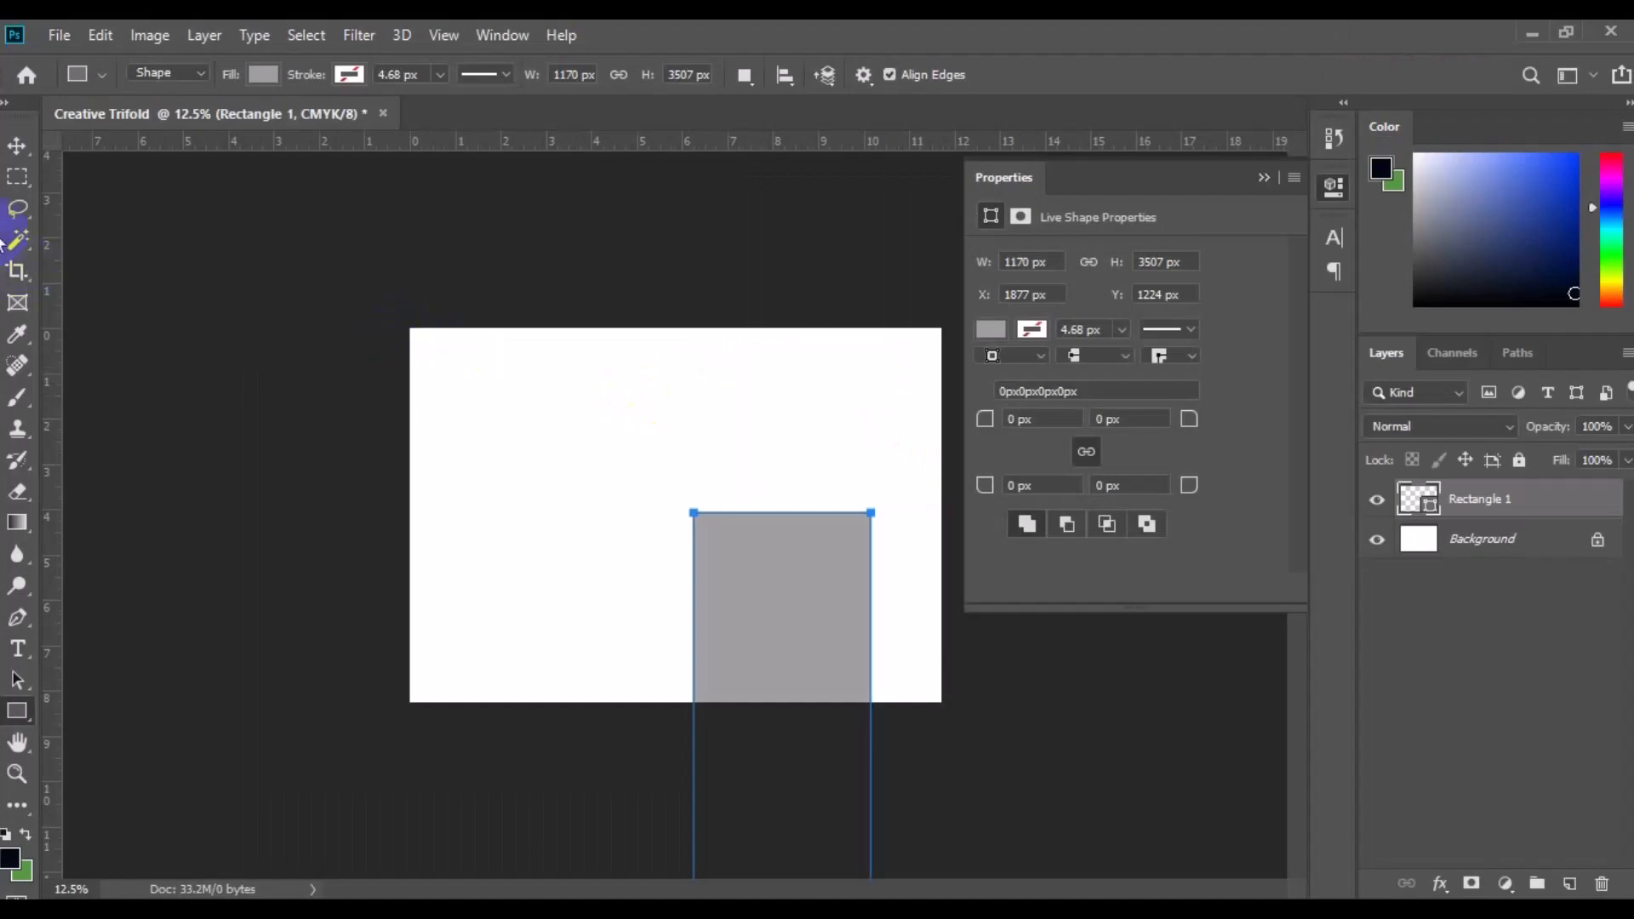
# - Center the rectangle horizontally and vertically on the whole canvas with the Move Tool, and clear the selection
pyautogui.click(17, 148)
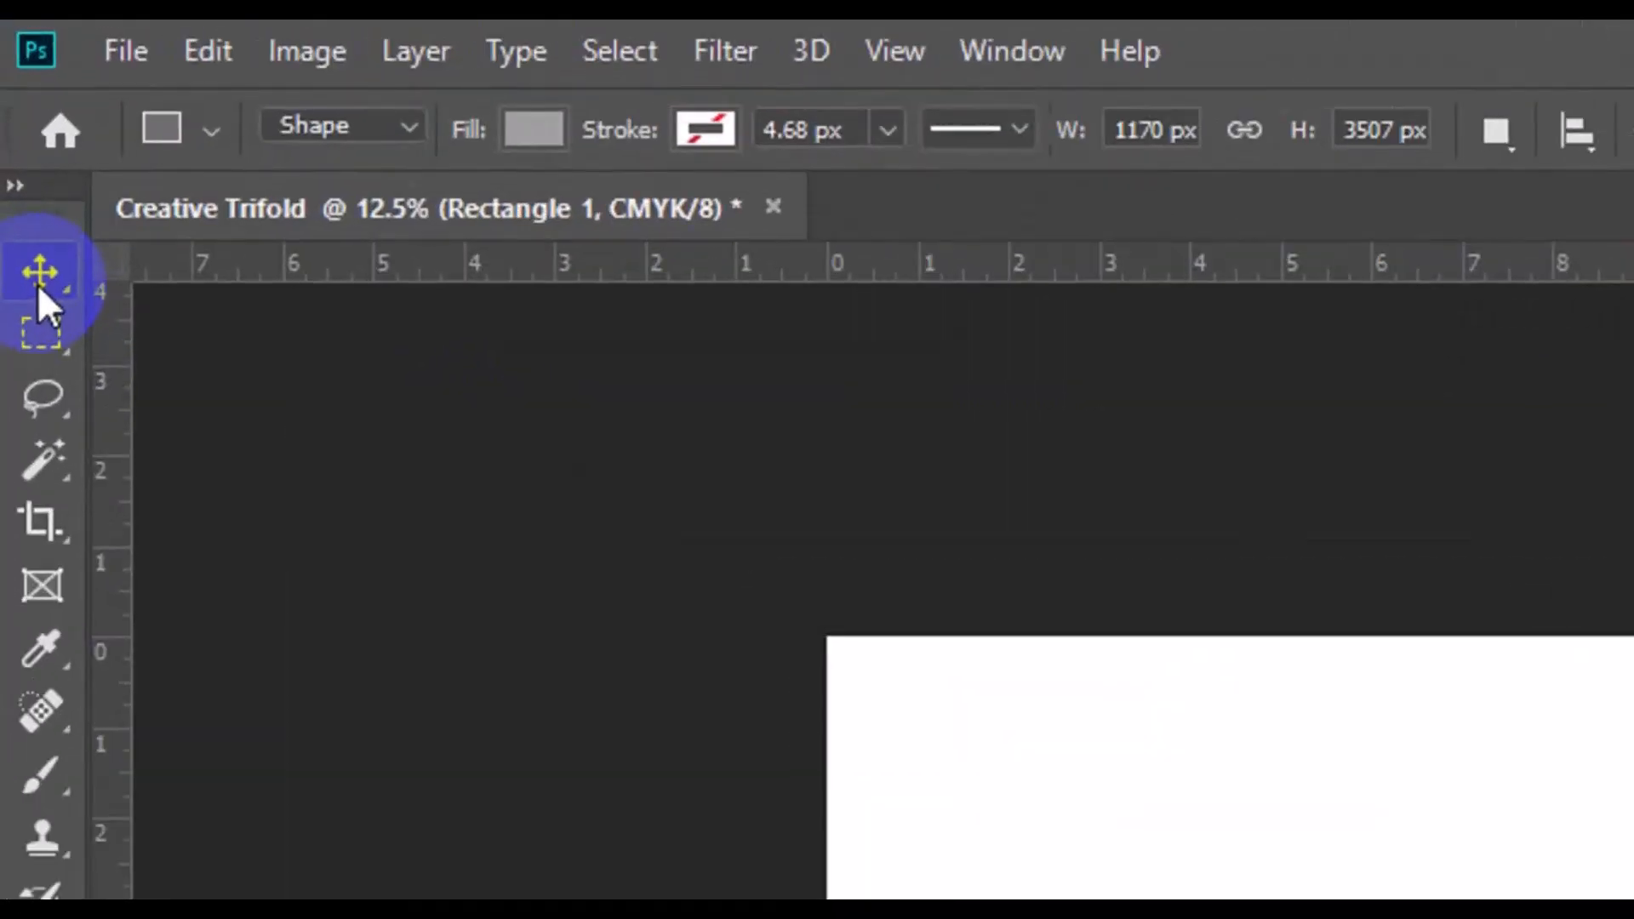
pyautogui.click(38, 281)
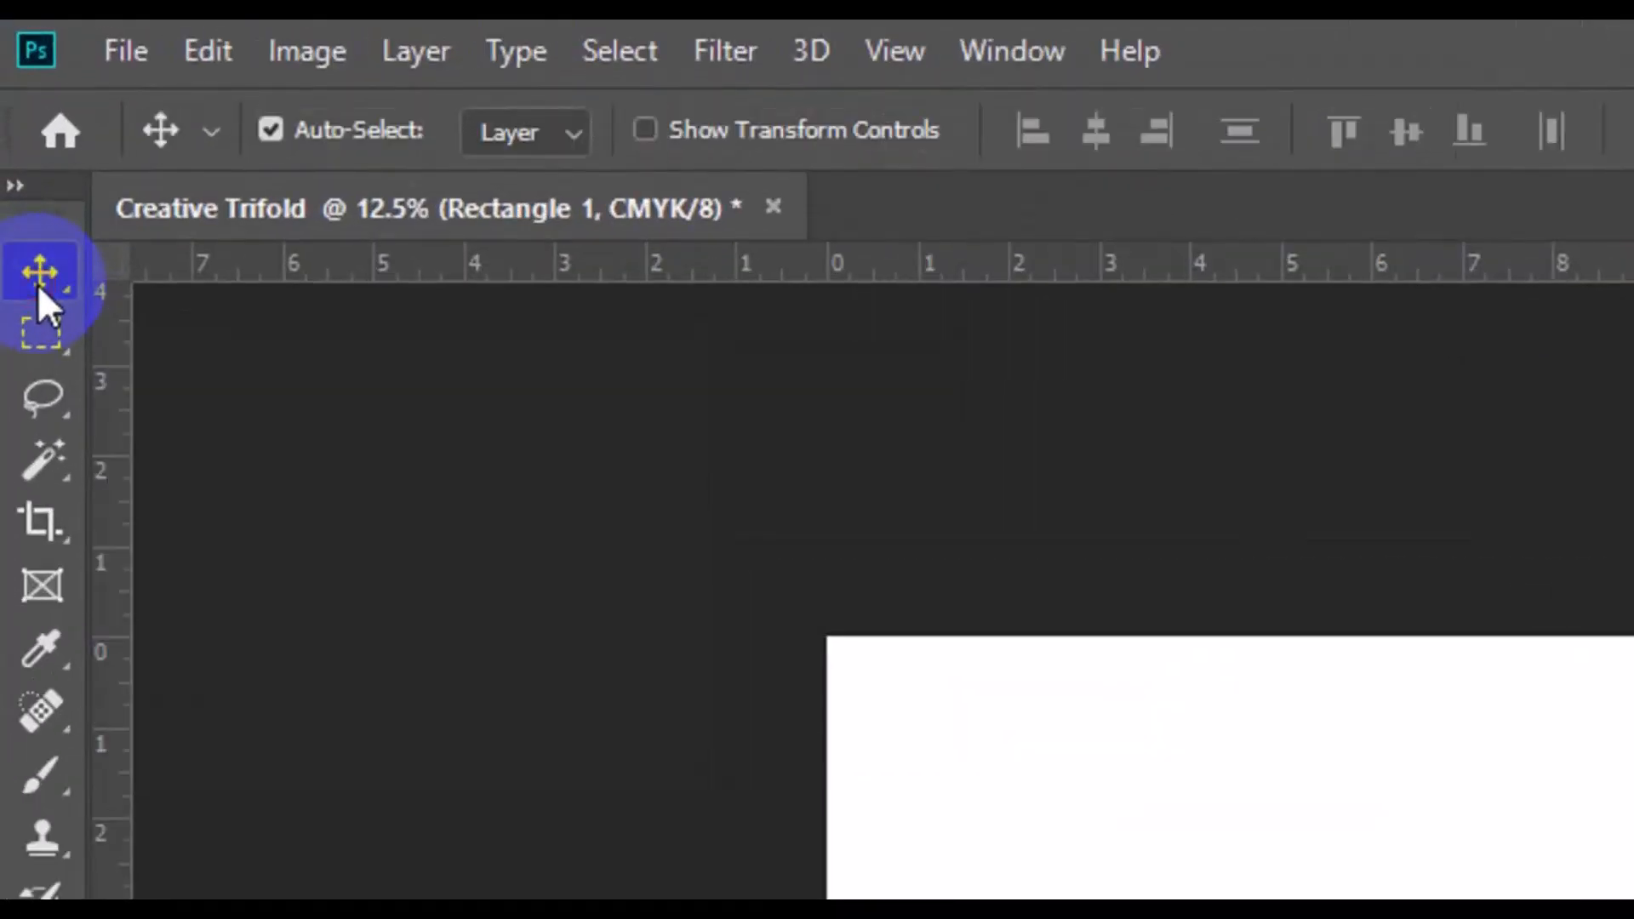
pyautogui.click(596, 64)
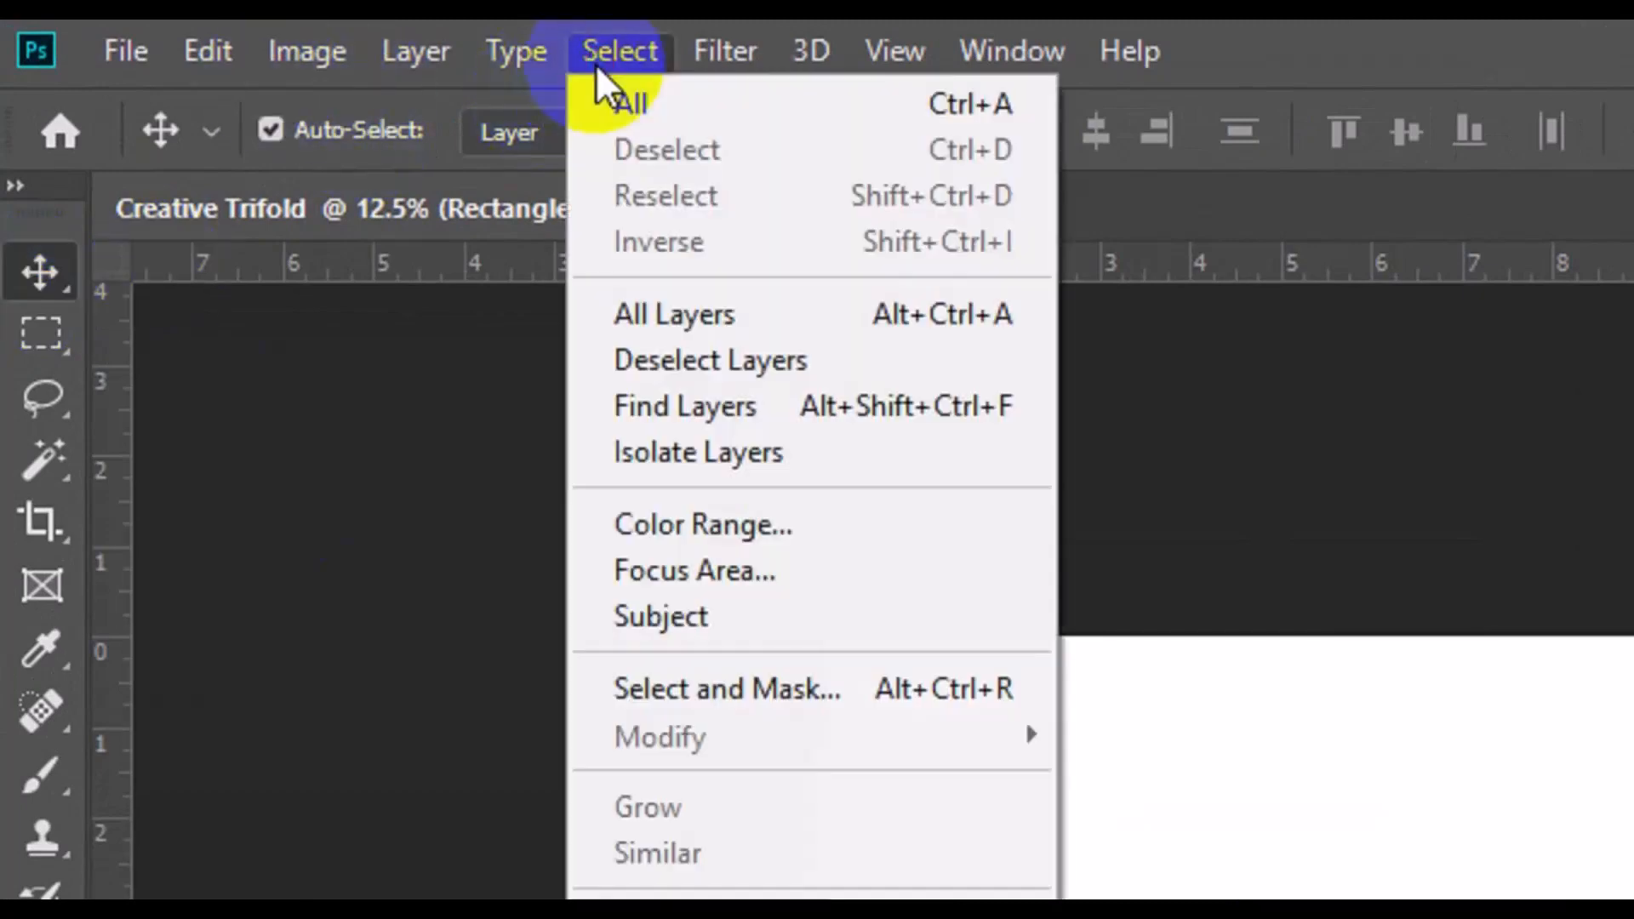
pyautogui.click(672, 116)
pyautogui.click(1101, 141)
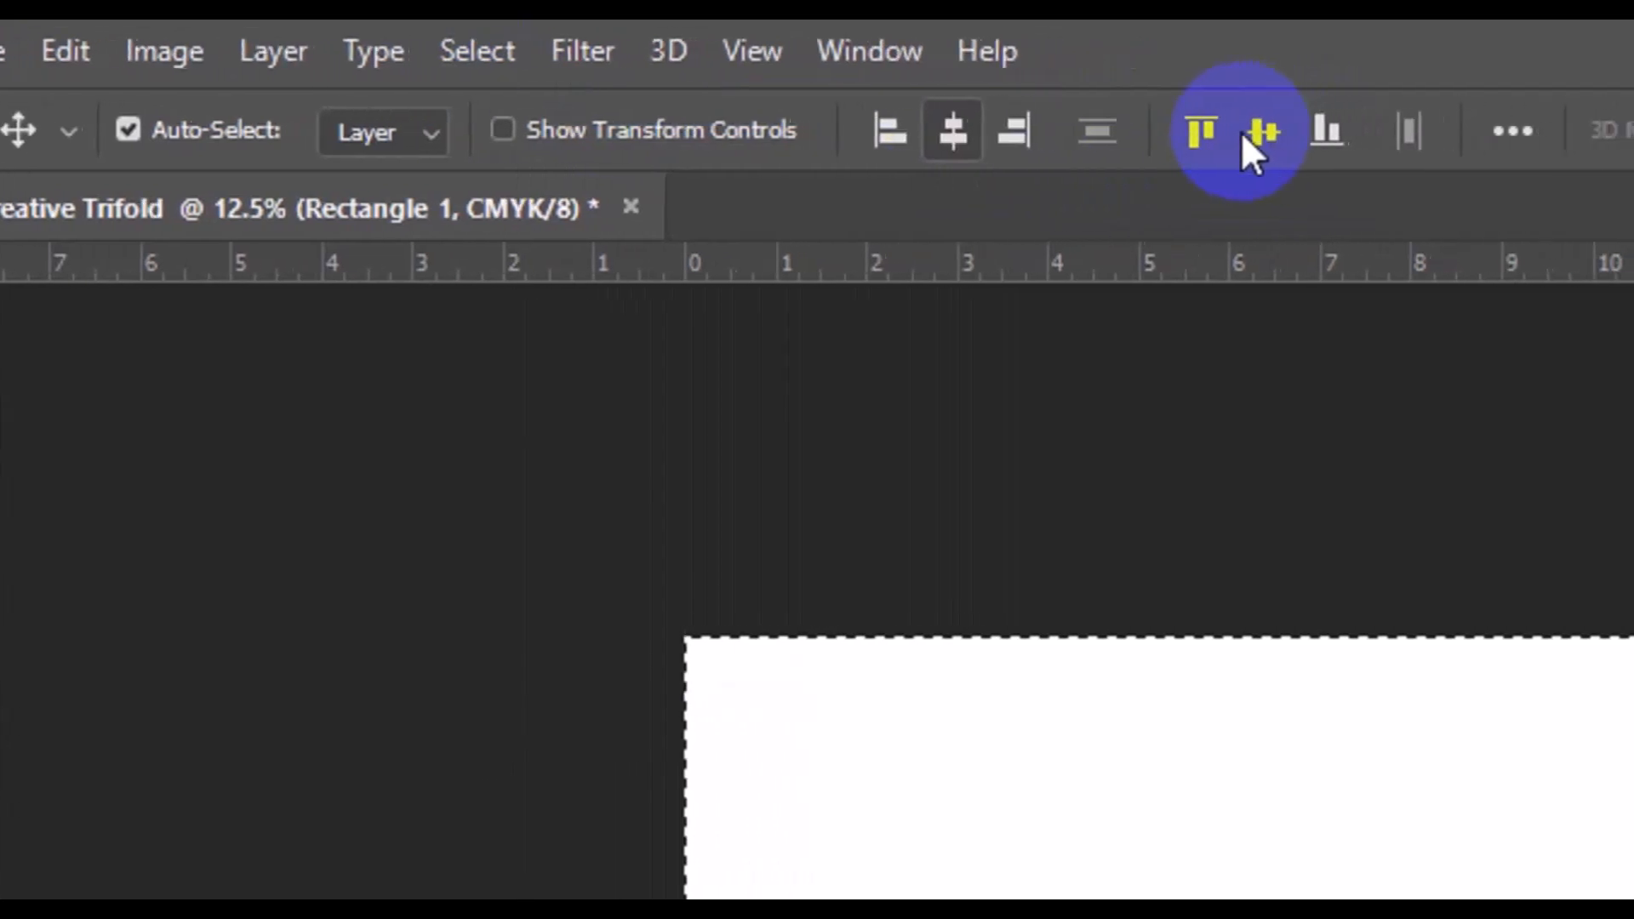
pyautogui.click(1261, 134)
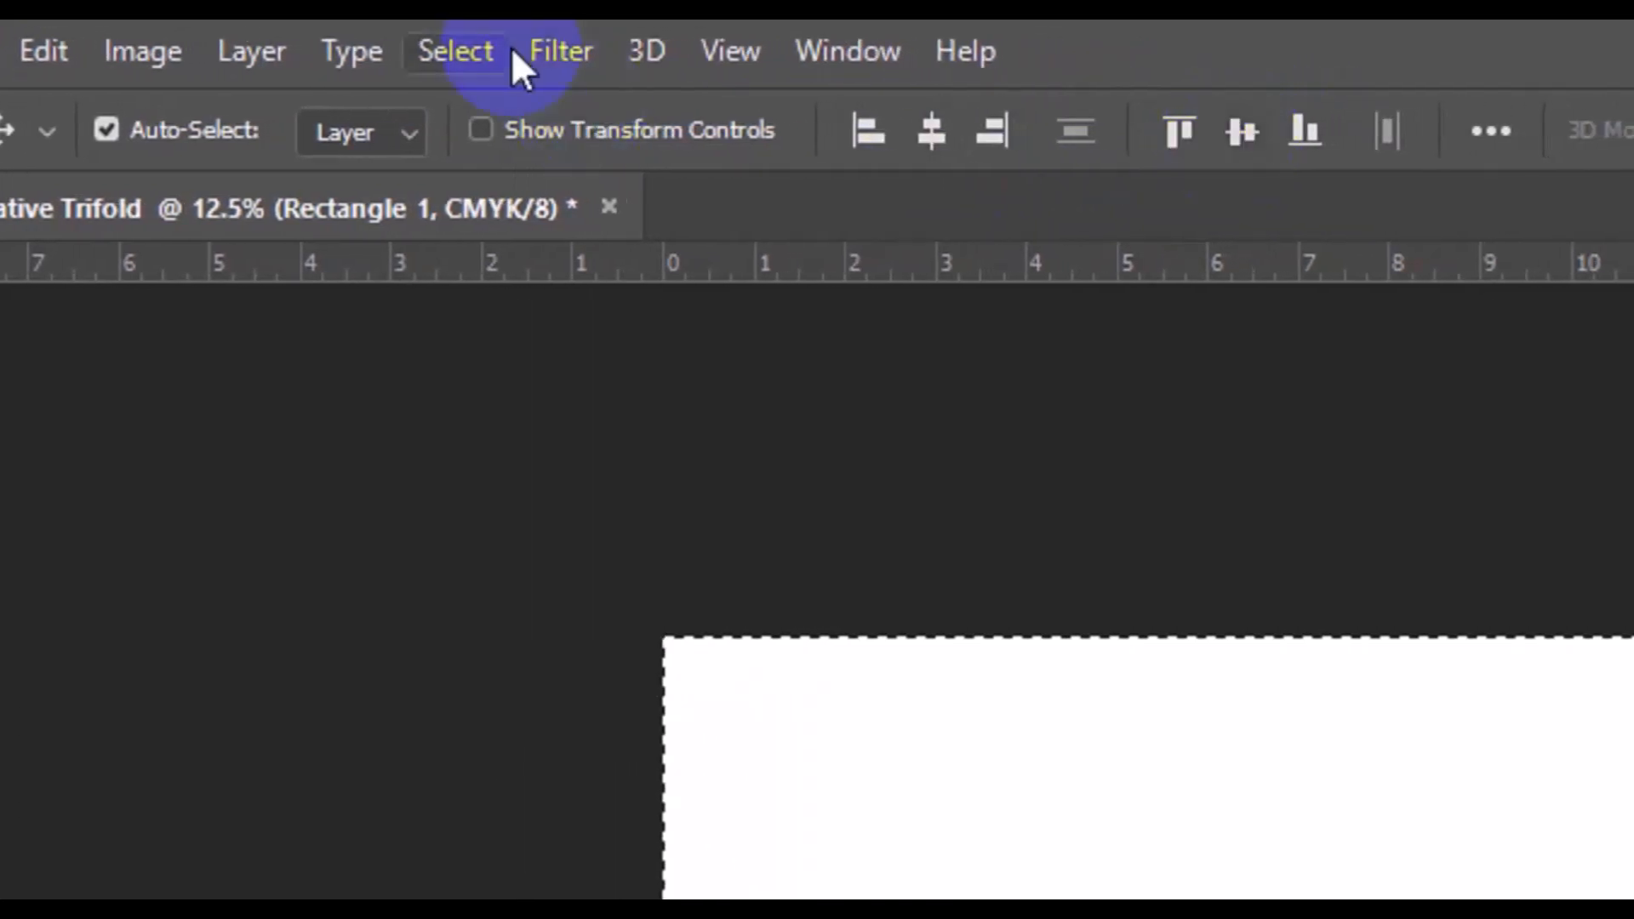
pyautogui.click(487, 62)
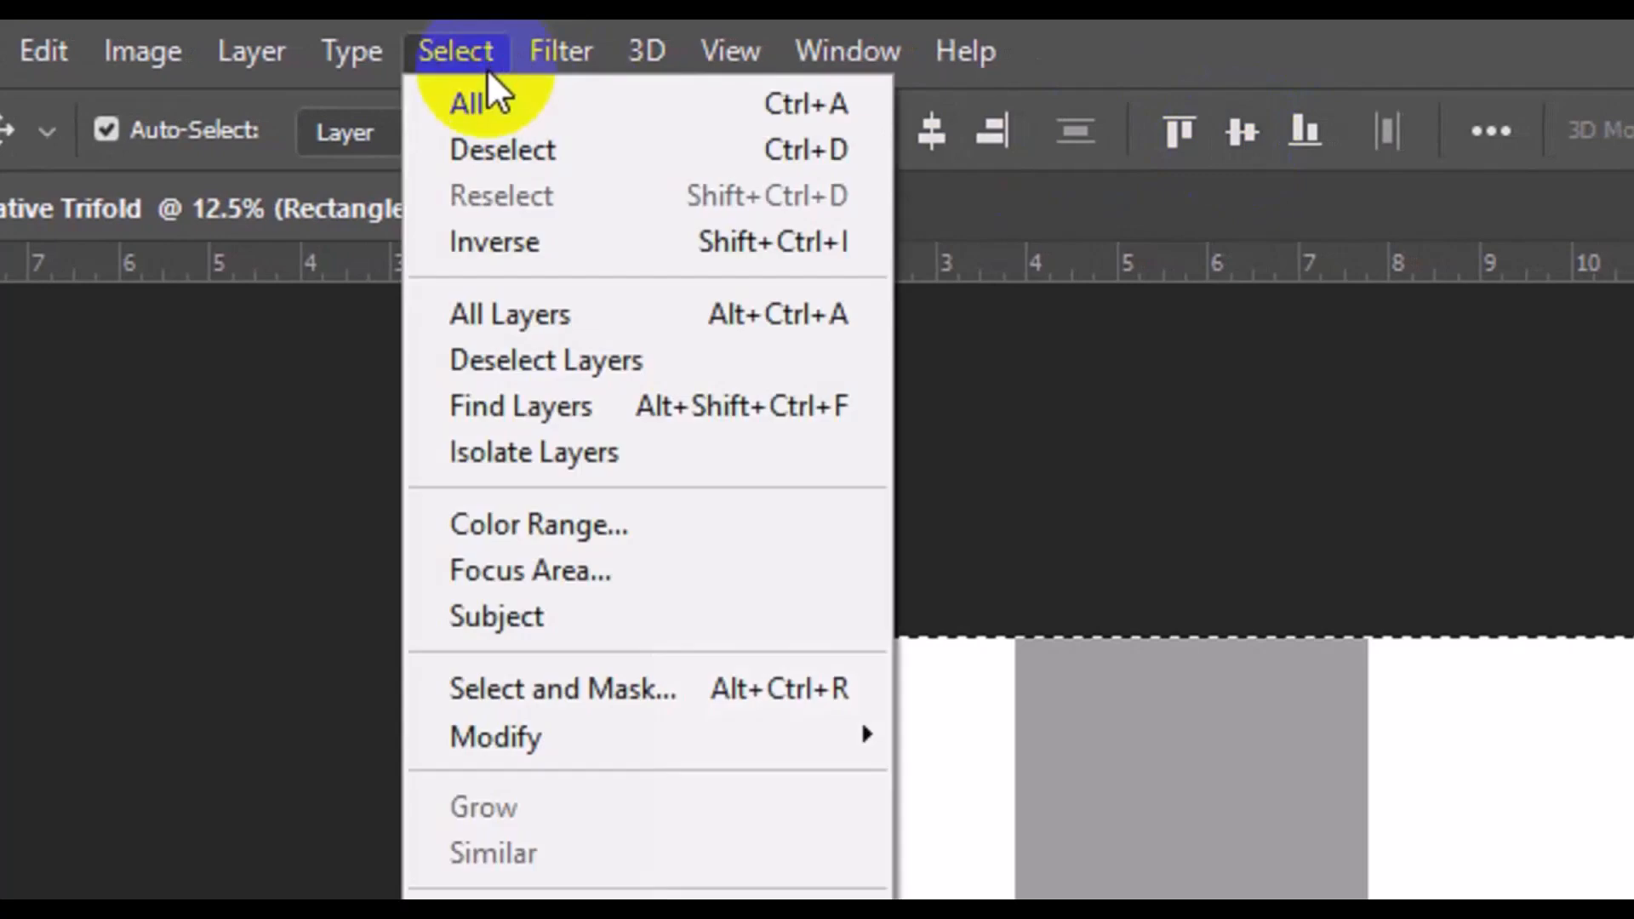
pyautogui.click(508, 138)
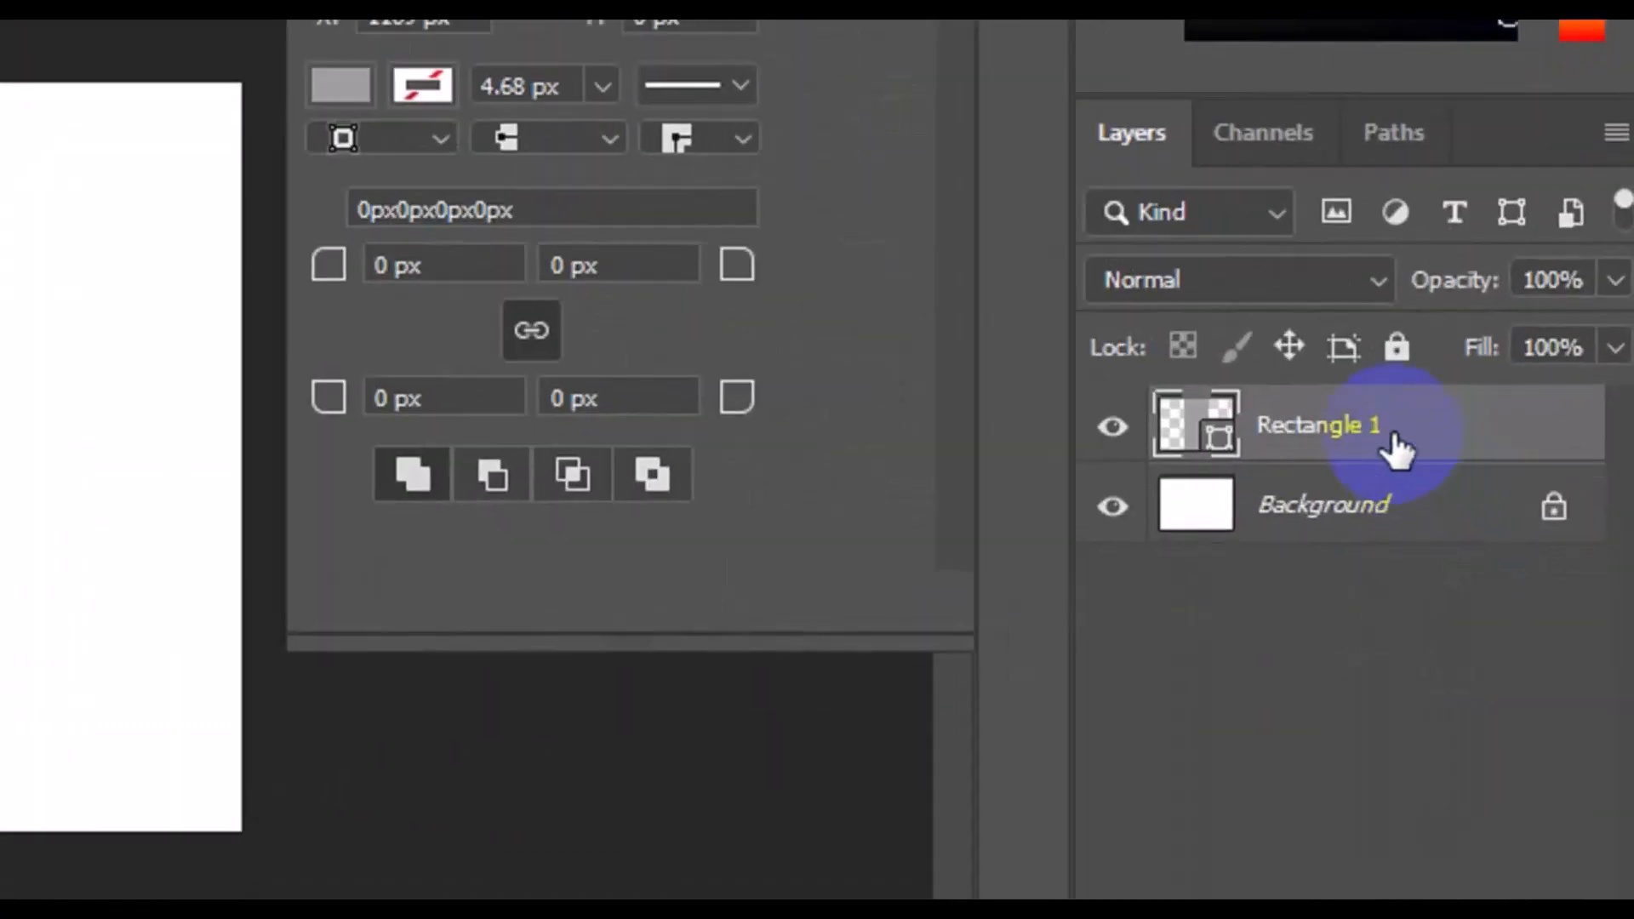
# - Duplicate the Rectangle 1 layer within the same document and name the copy Rectangle 2
pyautogui.rightClick(1394, 436)
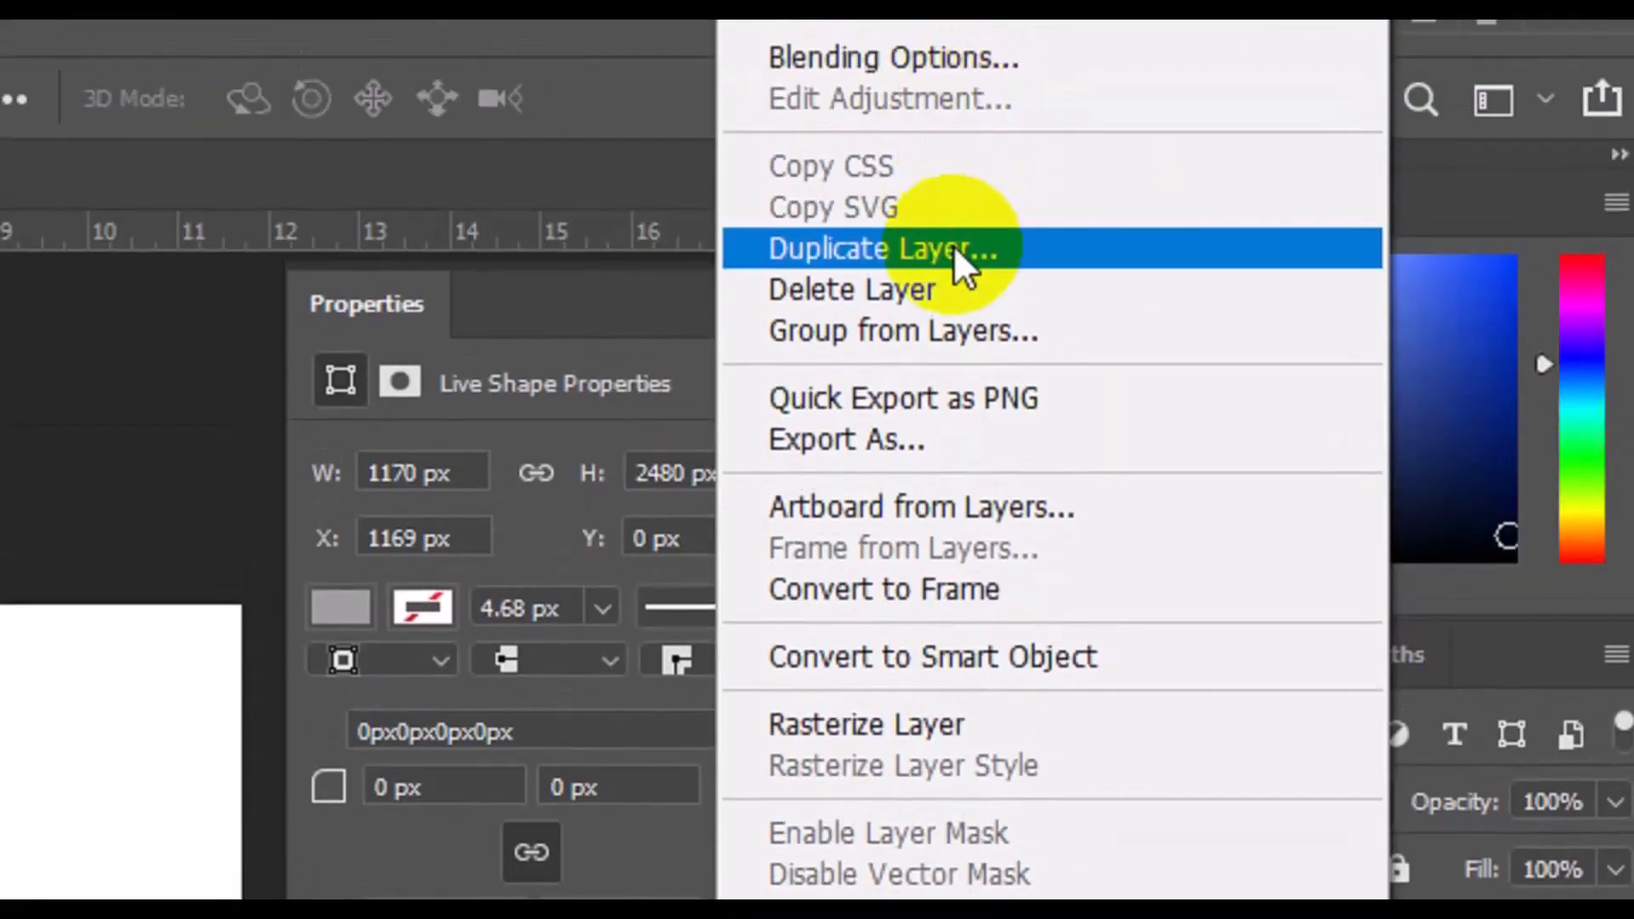
pyautogui.click(953, 247)
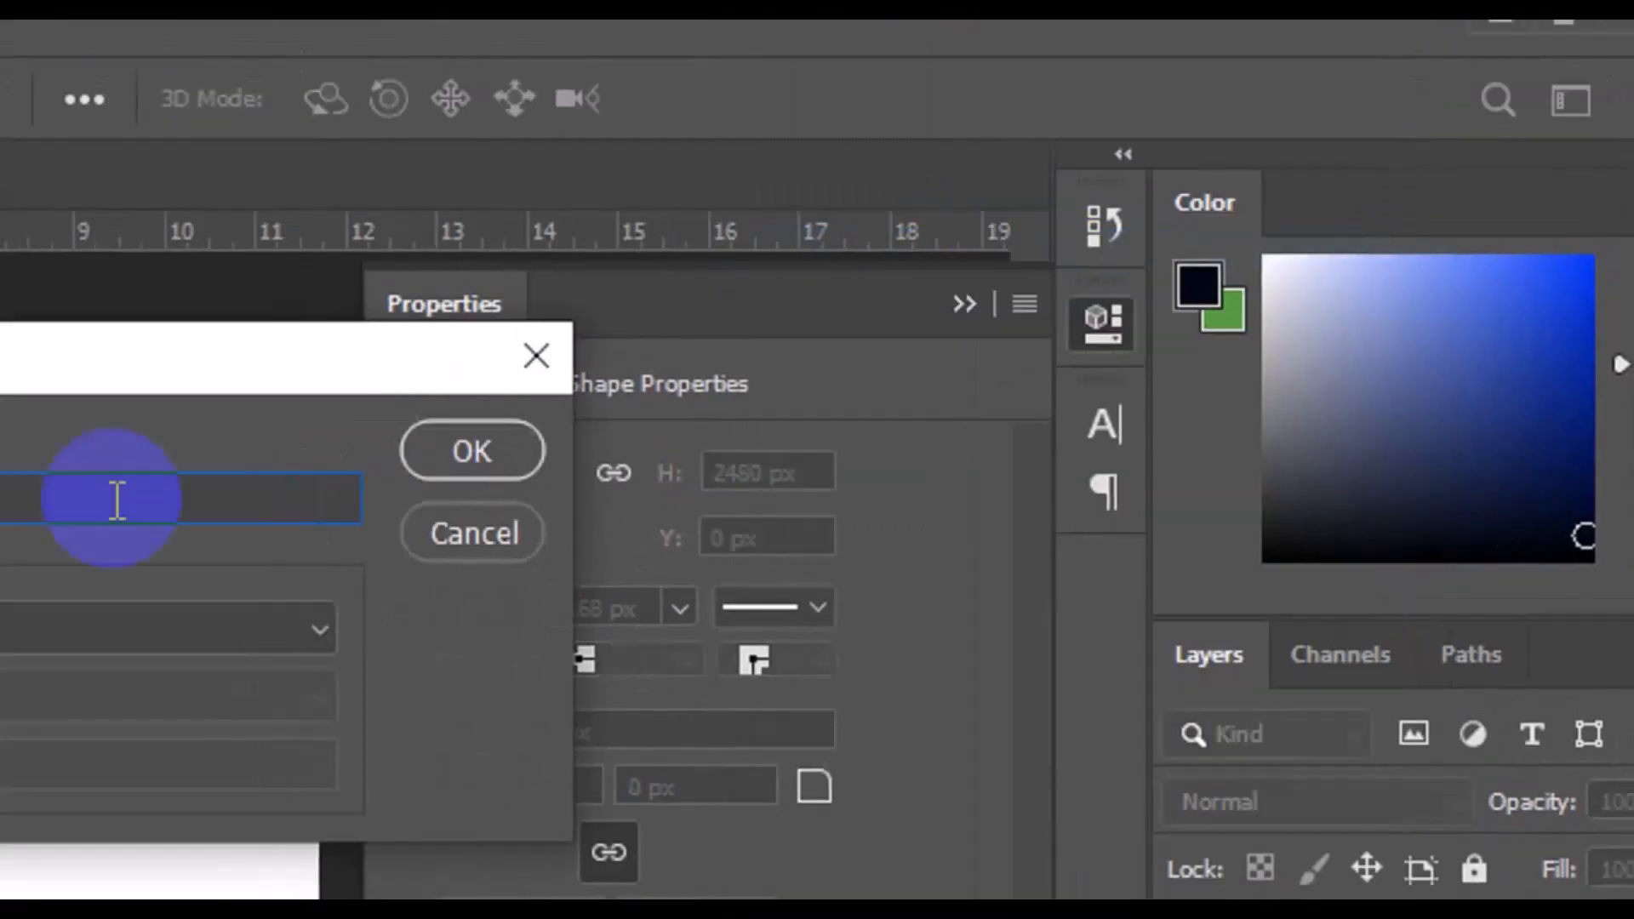
pyautogui.click(199, 487)
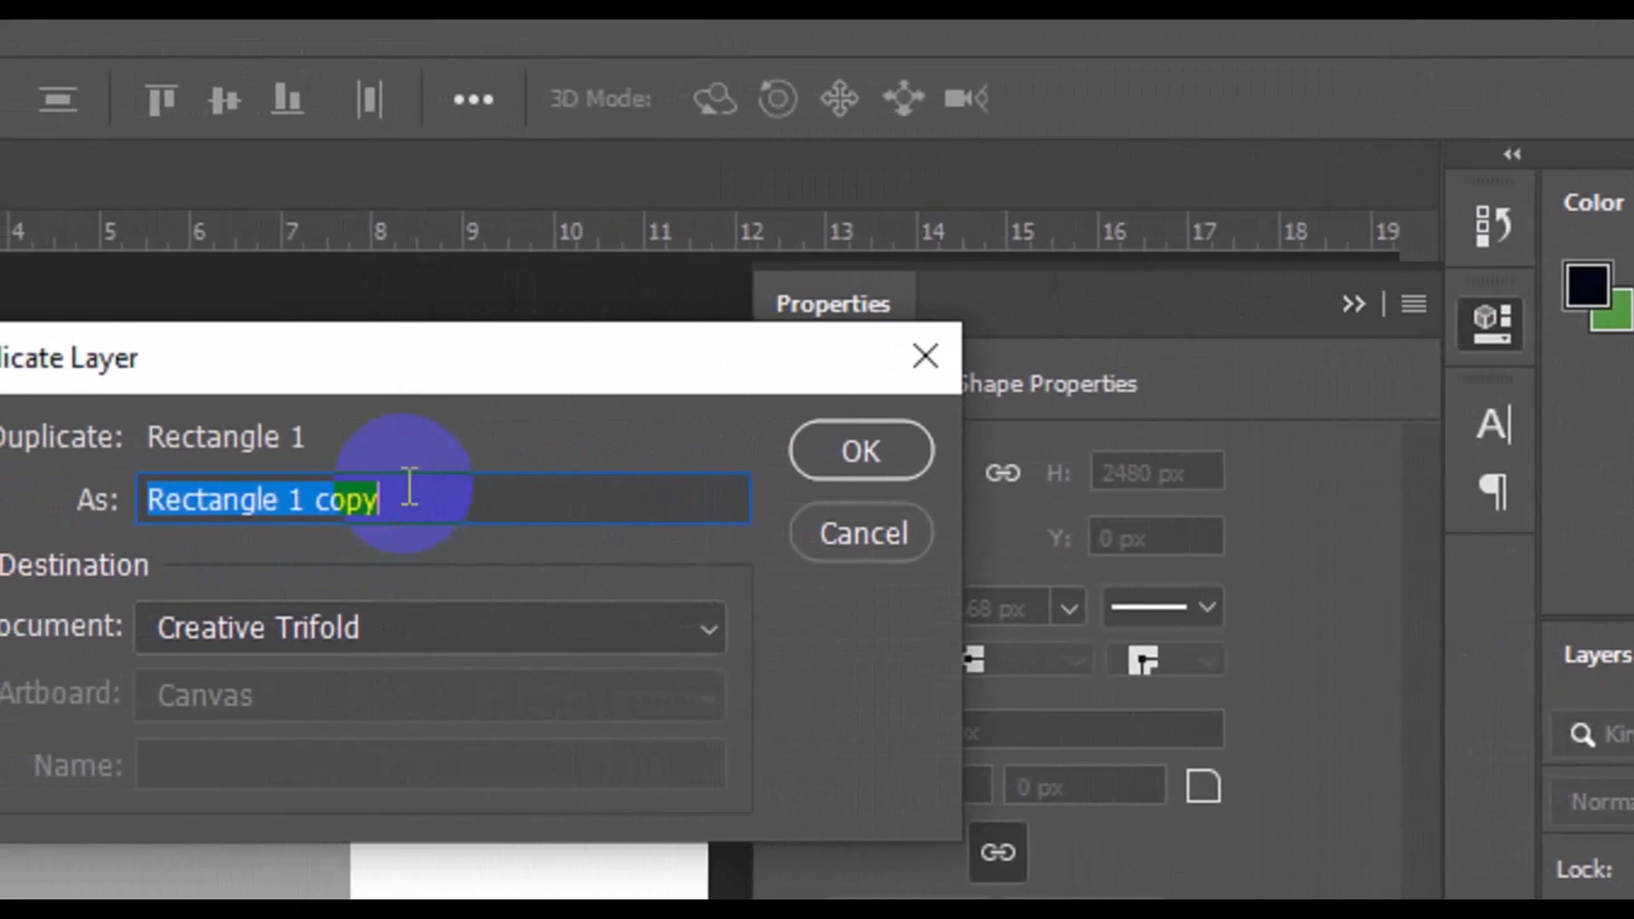
pyautogui.press('BackSpace')
pyautogui.press('BackSpace')
pyautogui.press('BackSpace')
pyautogui.press('BackSpace')
pyautogui.press('BackSpace')
pyautogui.press('BackSpace')
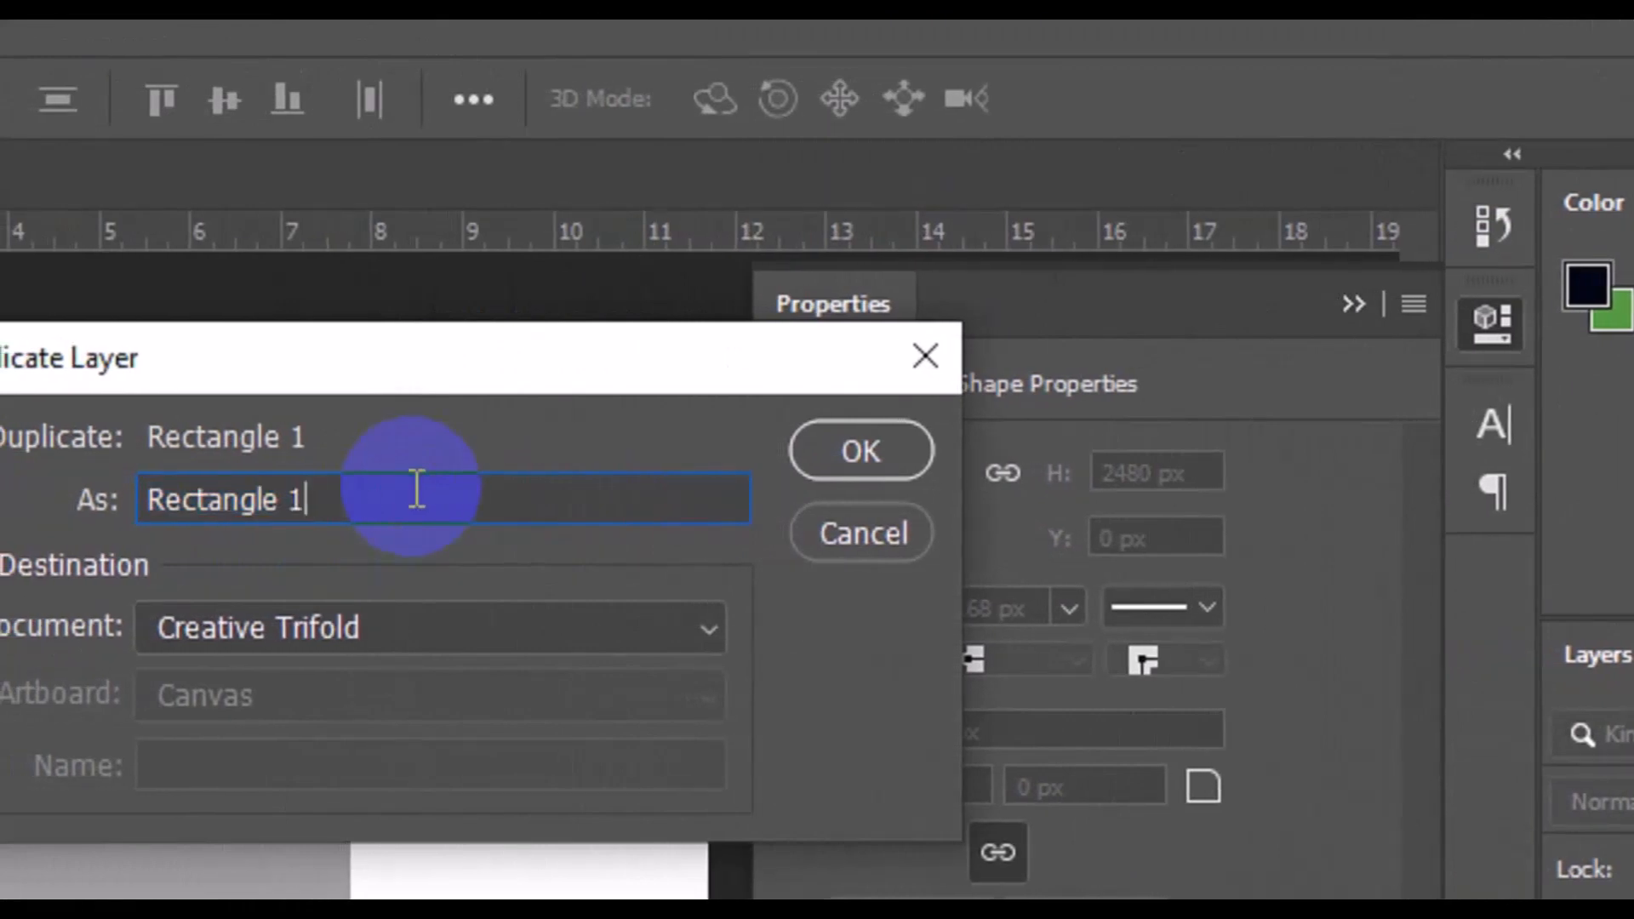
pyautogui.write('2')
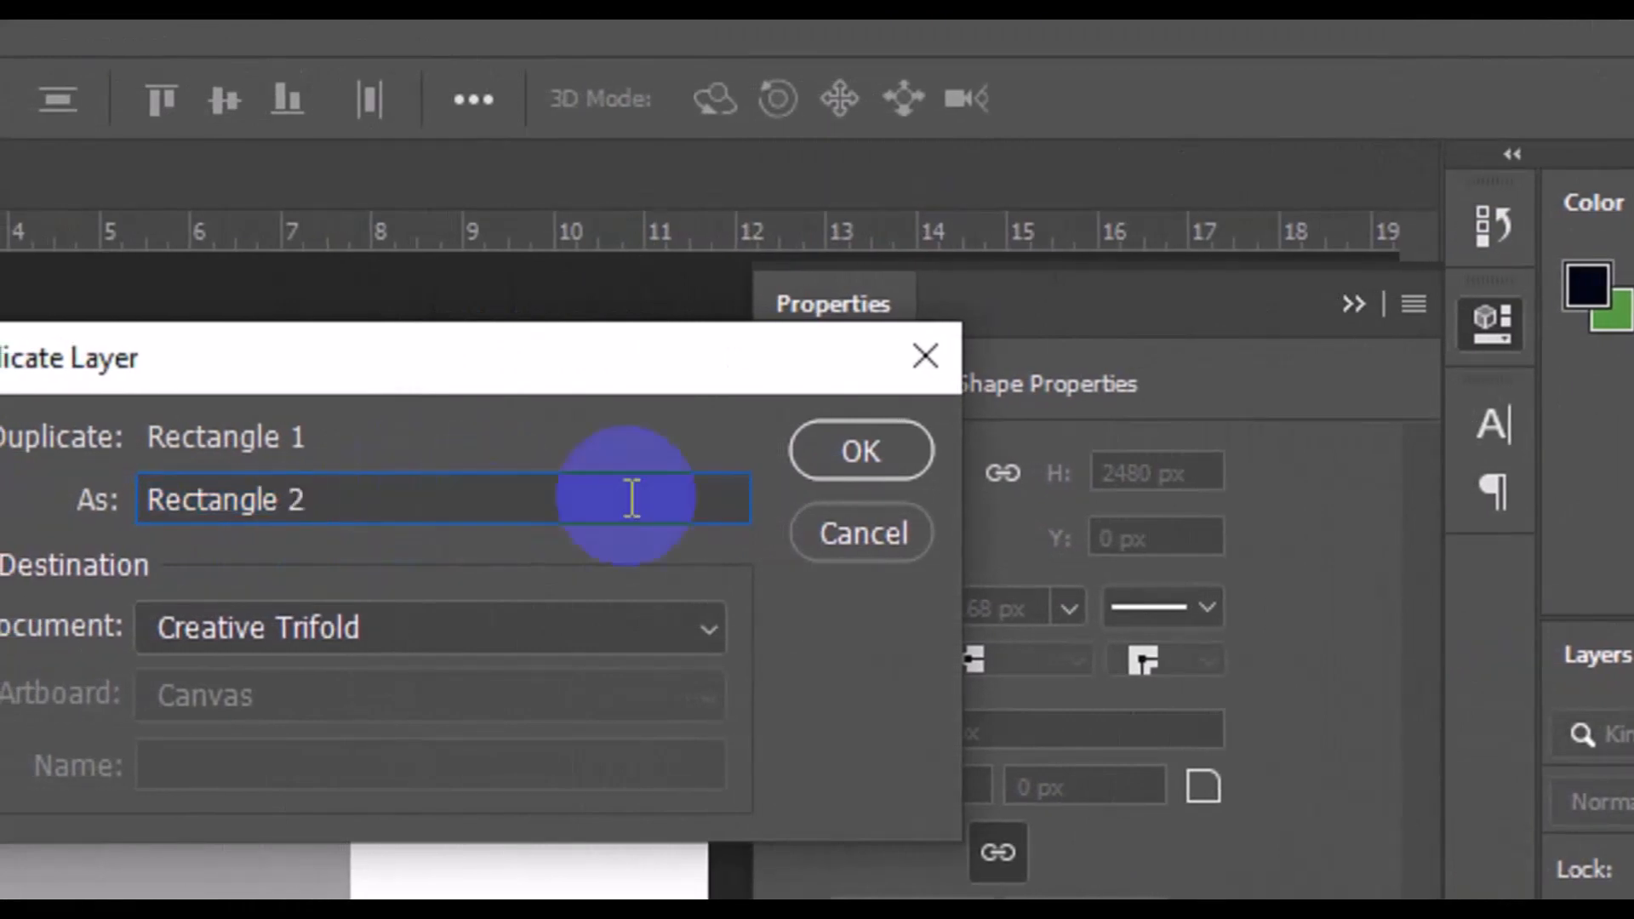
pyautogui.click(862, 432)
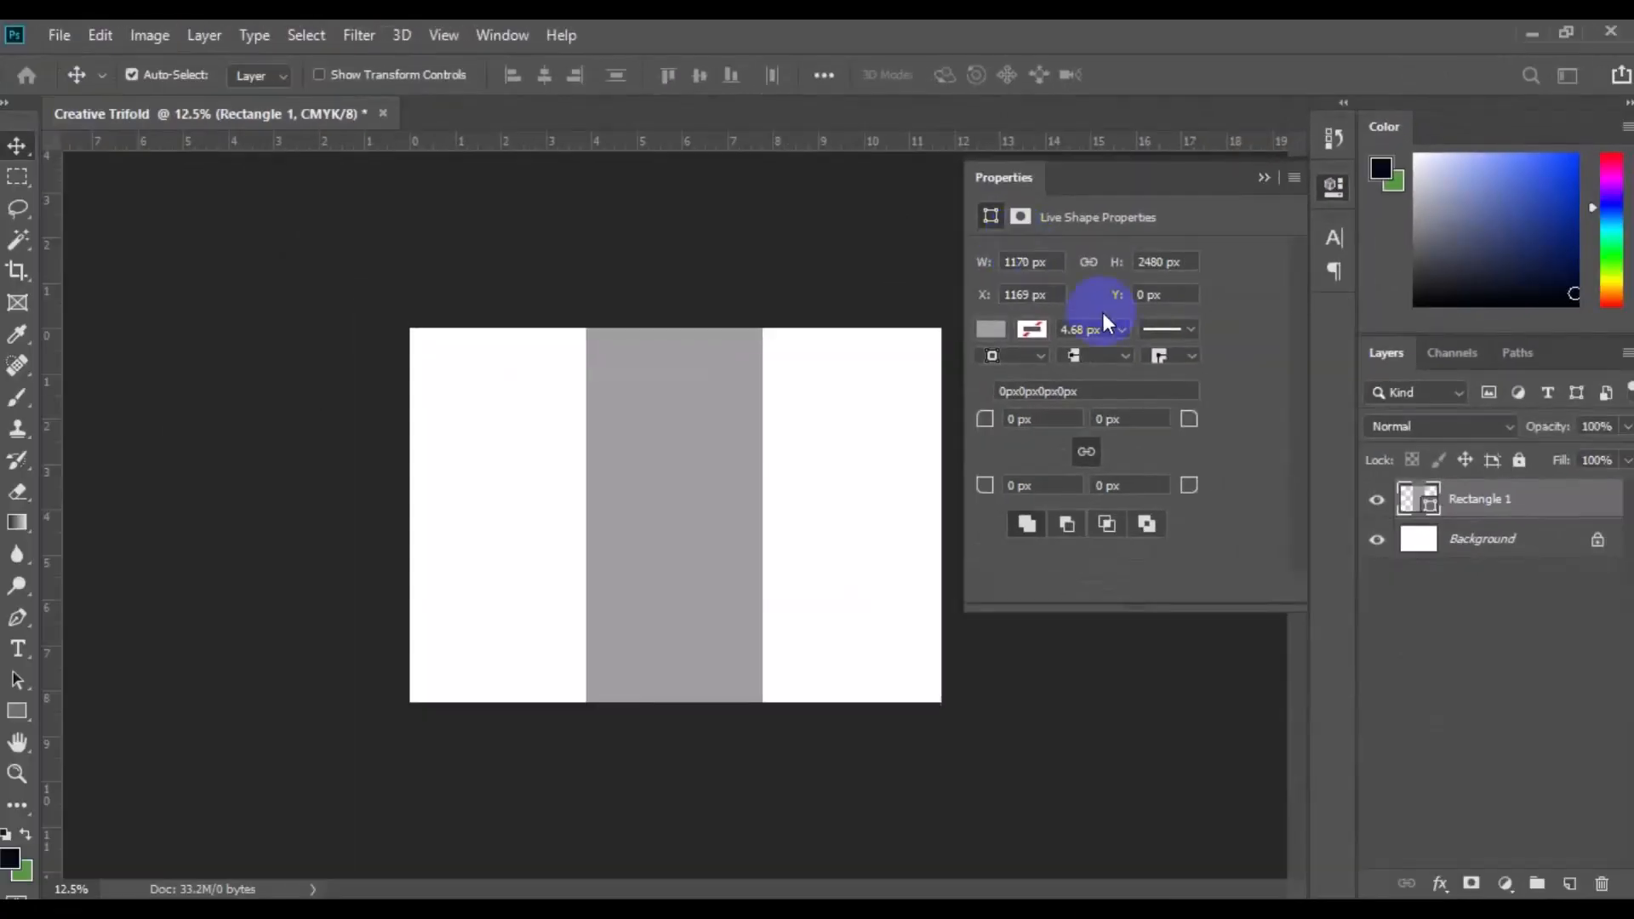
# - Recolor the Rectangle 2 shape with the dark maroon fill #5c313c
pyautogui.click(1430, 510)
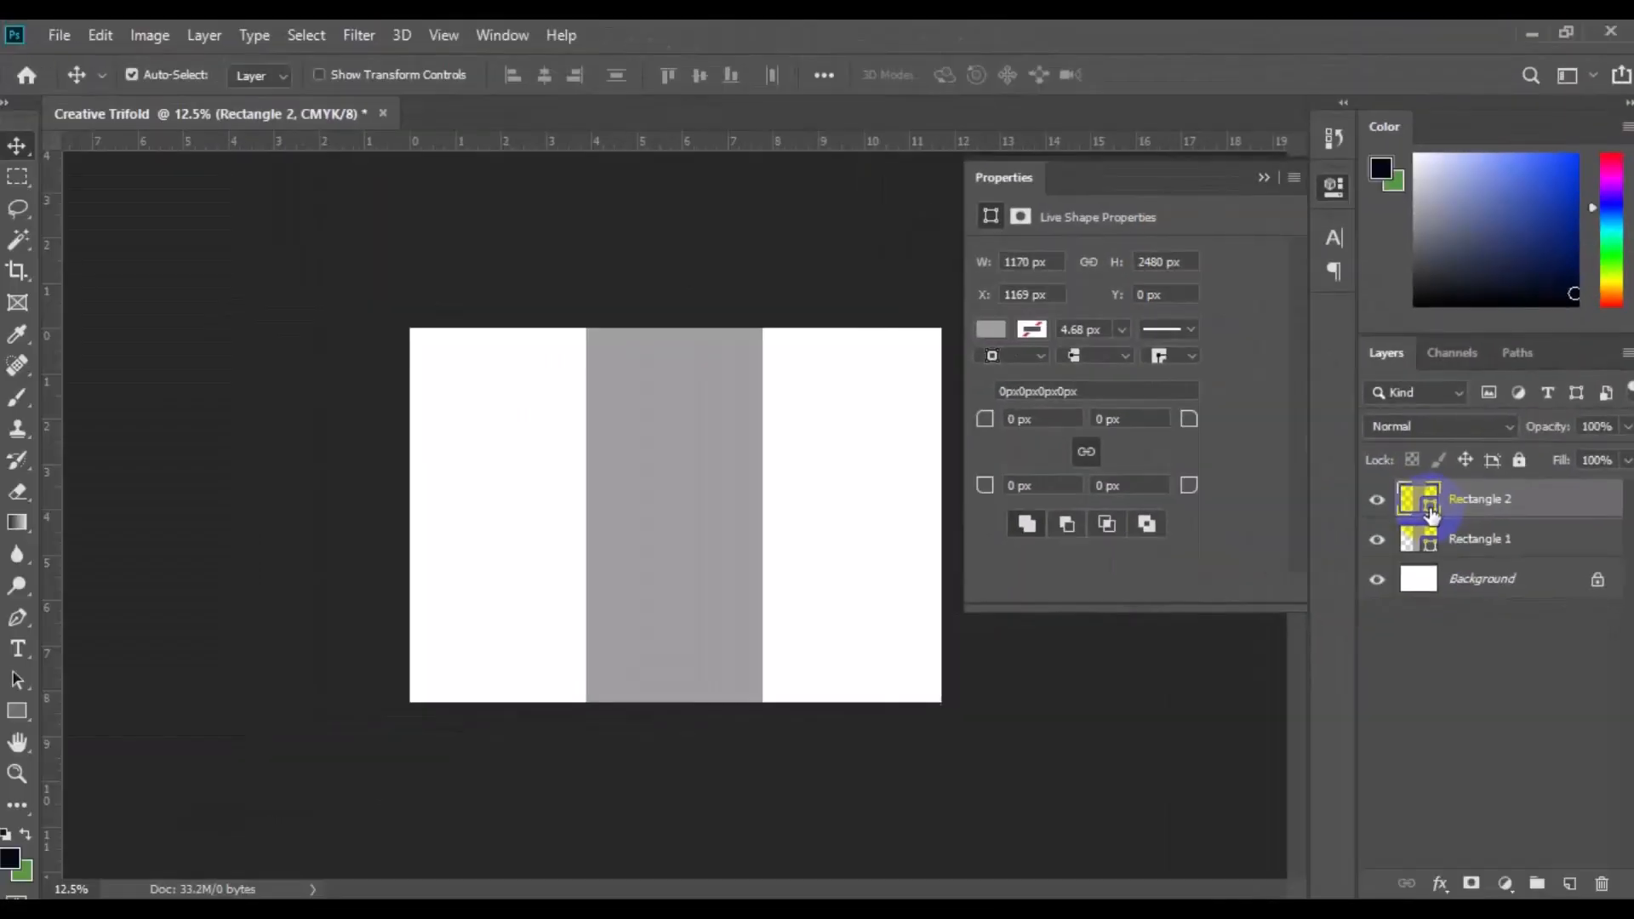
pyautogui.doubleClick(1429, 503)
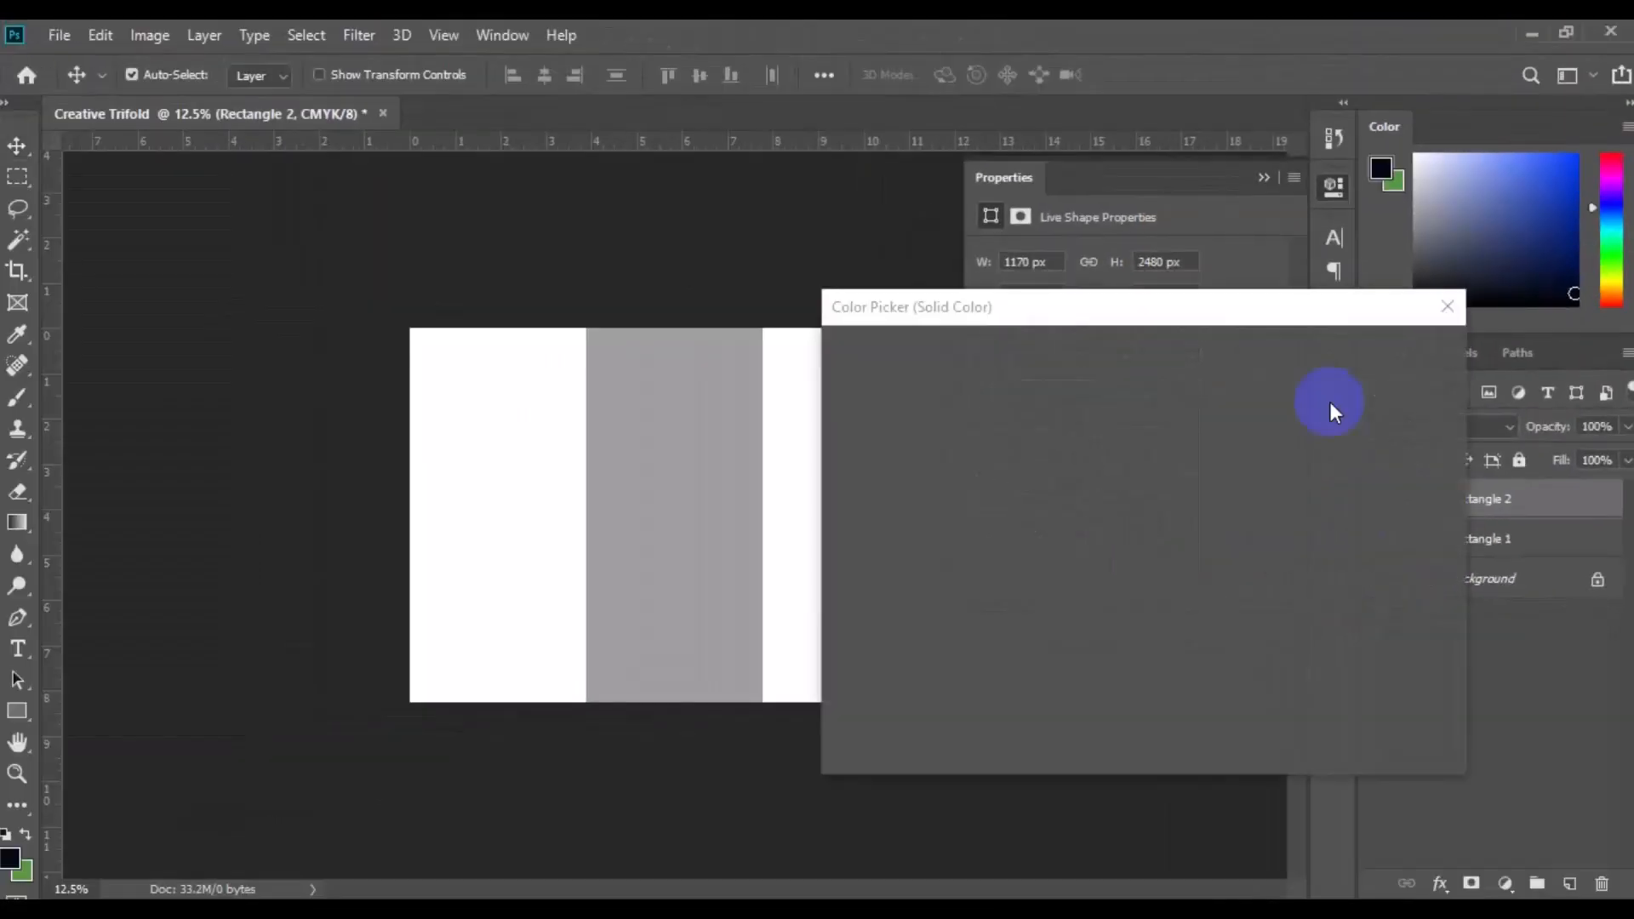
pyautogui.click(979, 561)
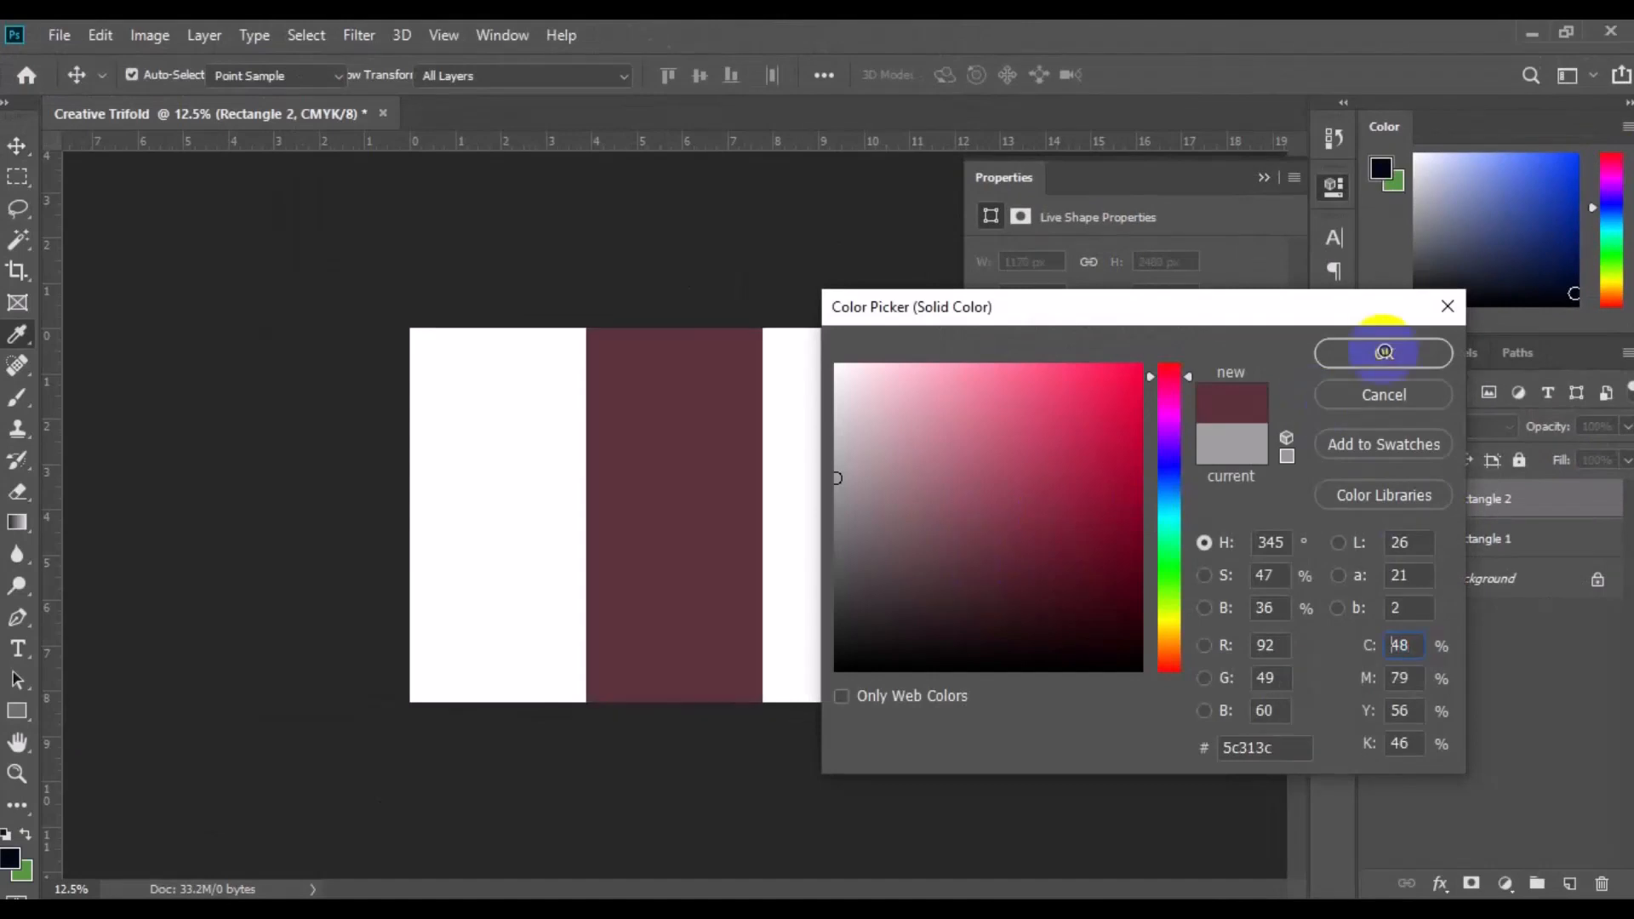
pyautogui.click(1381, 355)
# - Align Rectangle 2 to the left edge of the whole canvas with the Move Tool, and clear the selection
pyautogui.press('v')
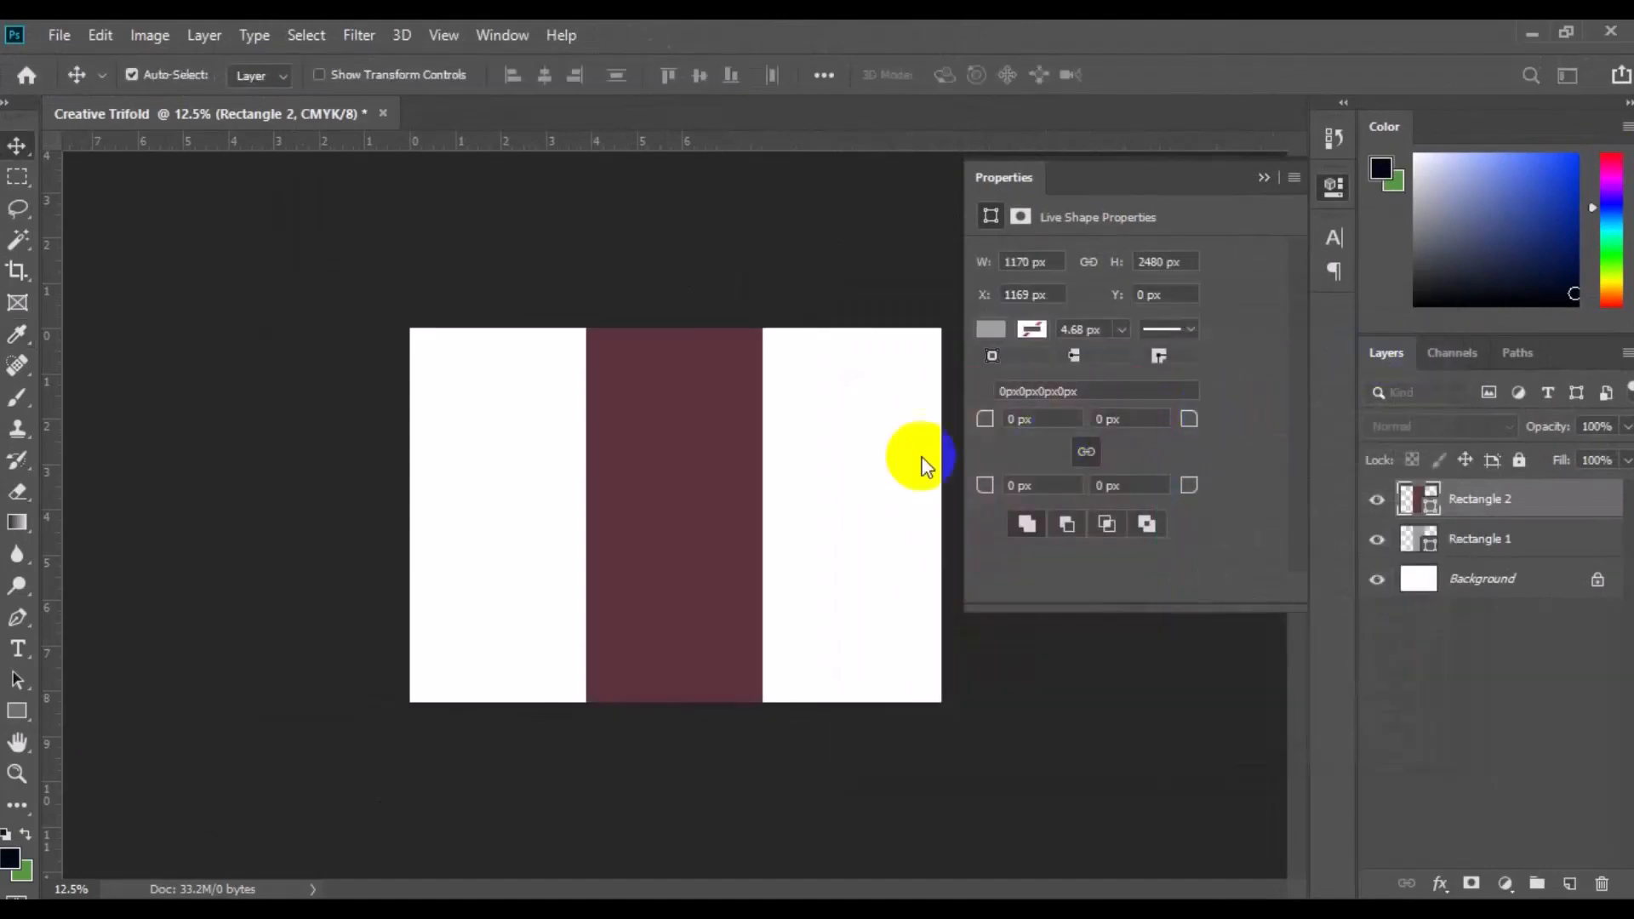
pyautogui.click(168, 298)
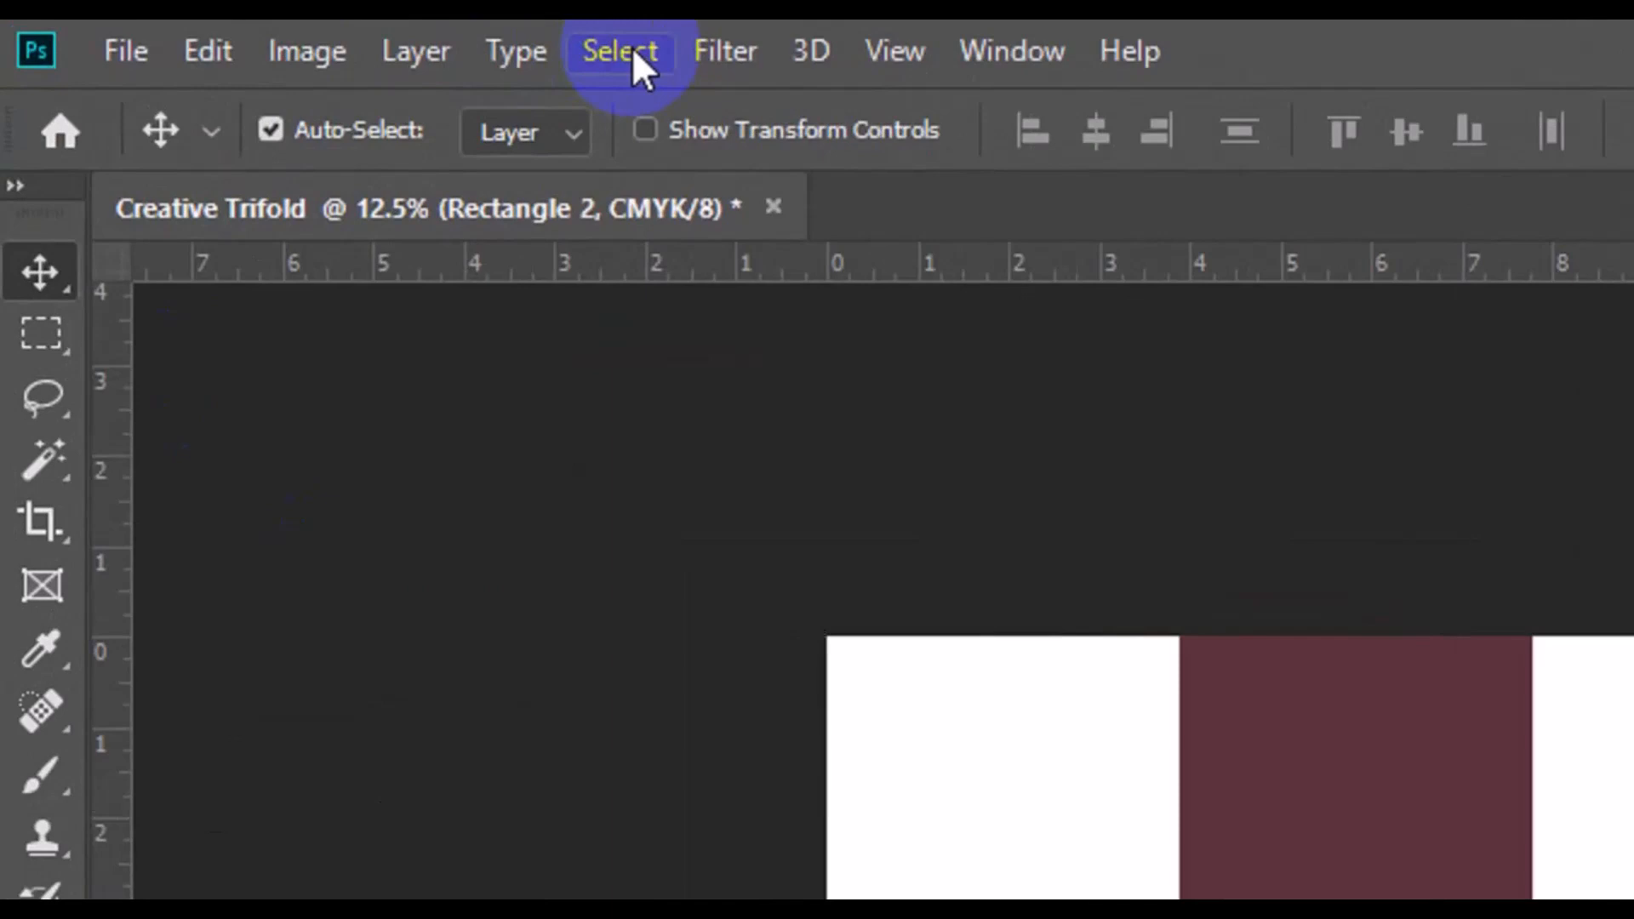
pyautogui.click(308, 35)
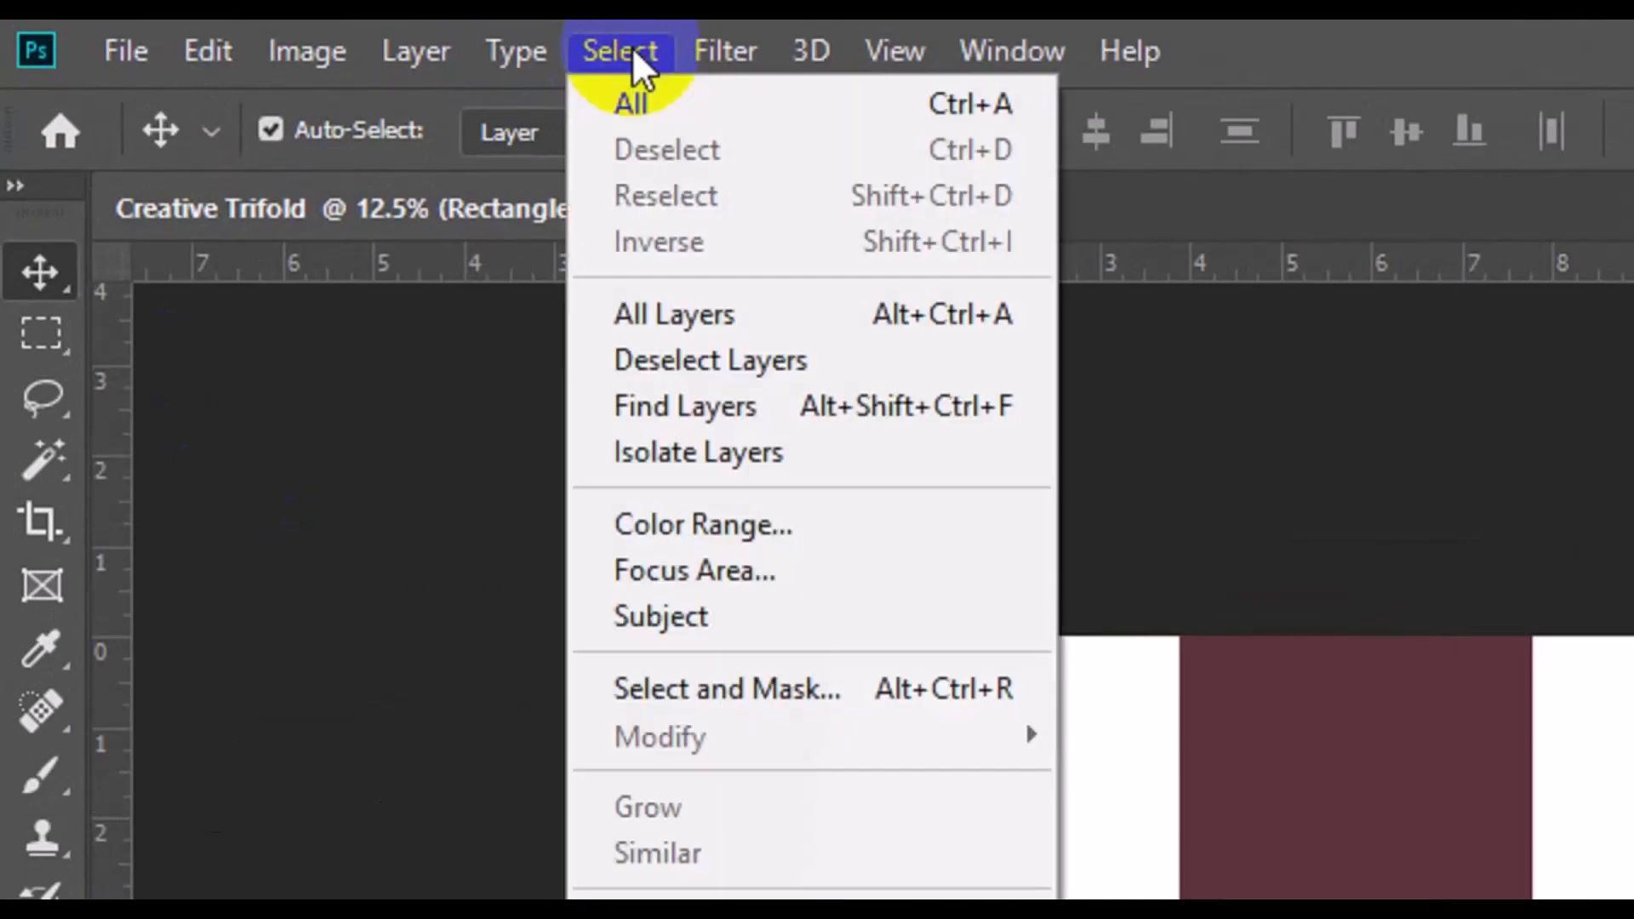
pyautogui.click(702, 102)
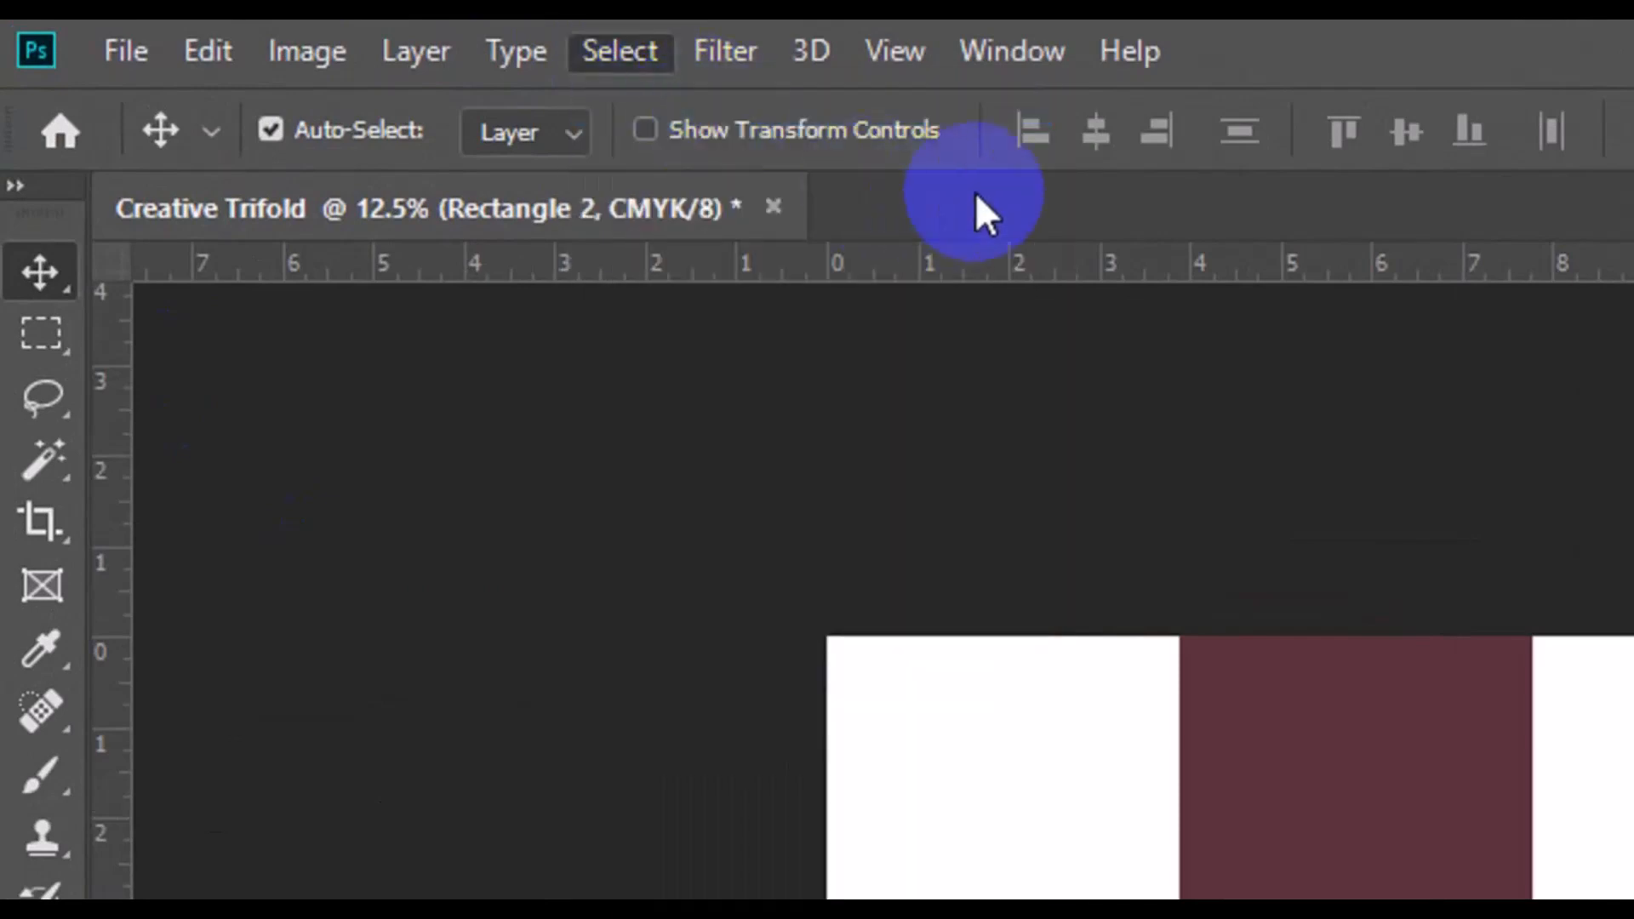
pyautogui.click(1025, 150)
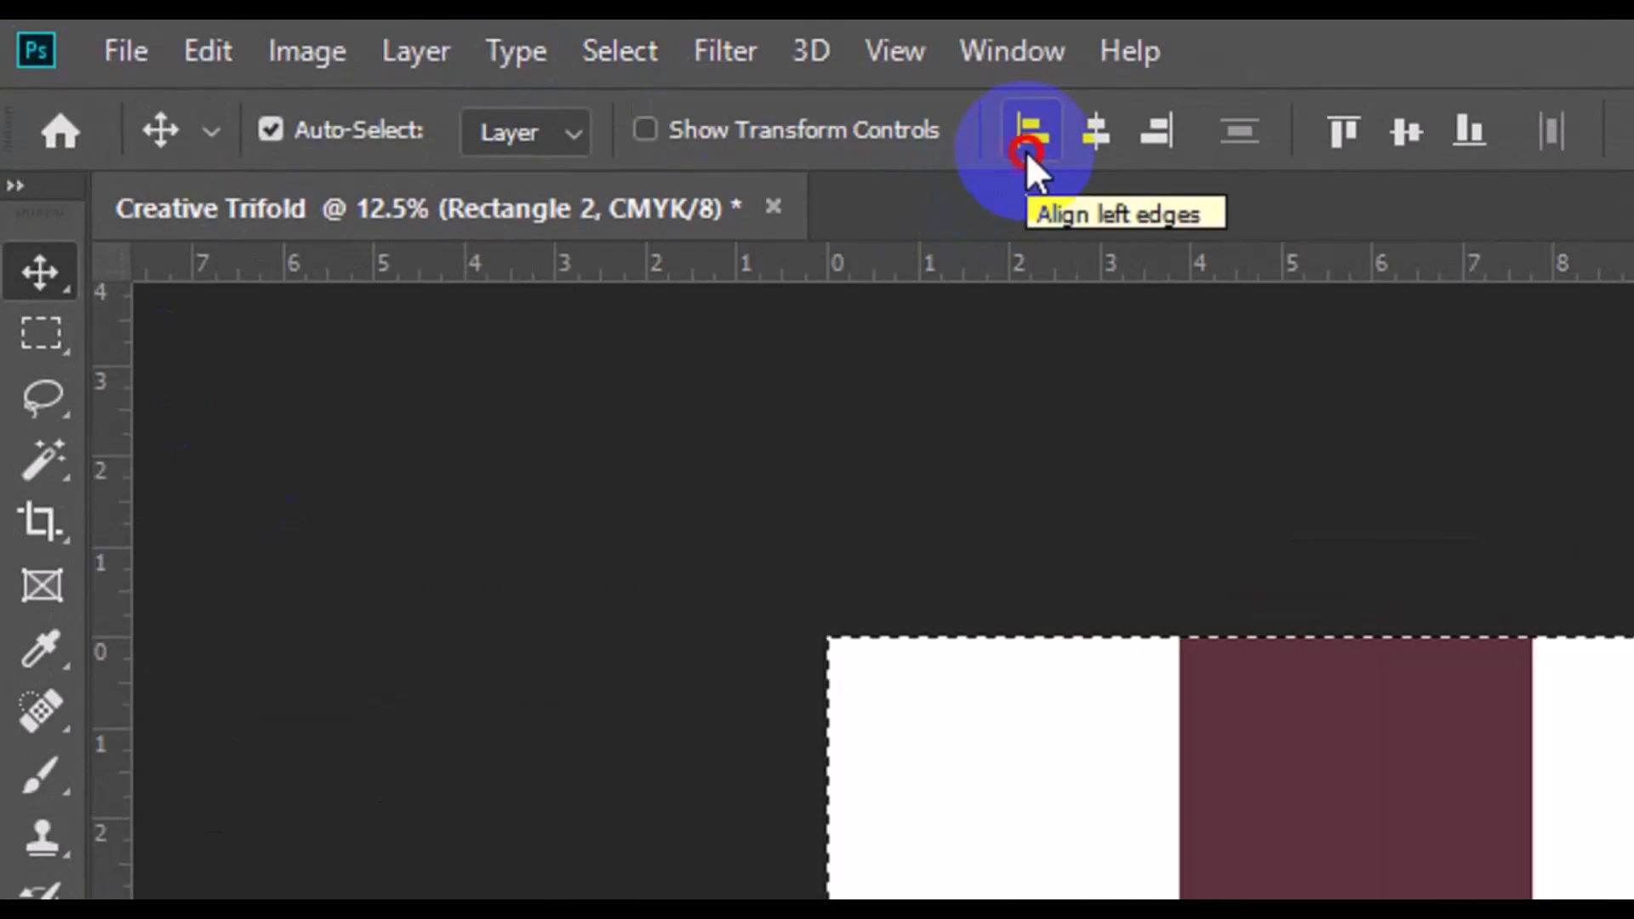
pyautogui.click(1025, 150)
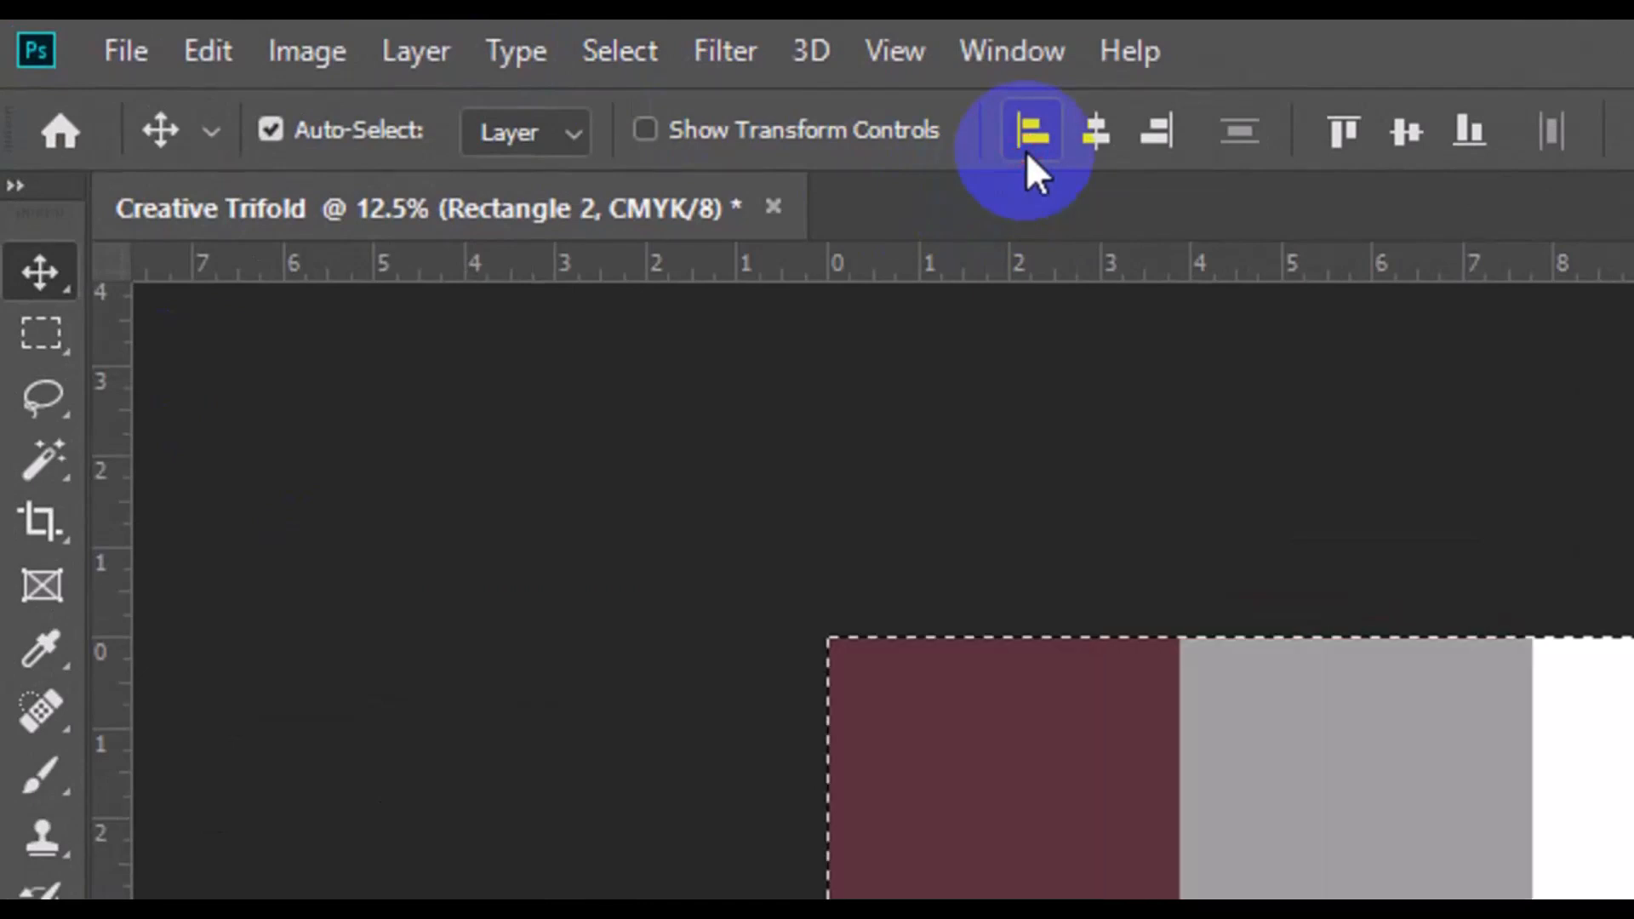
pyautogui.click(645, 62)
pyautogui.click(717, 160)
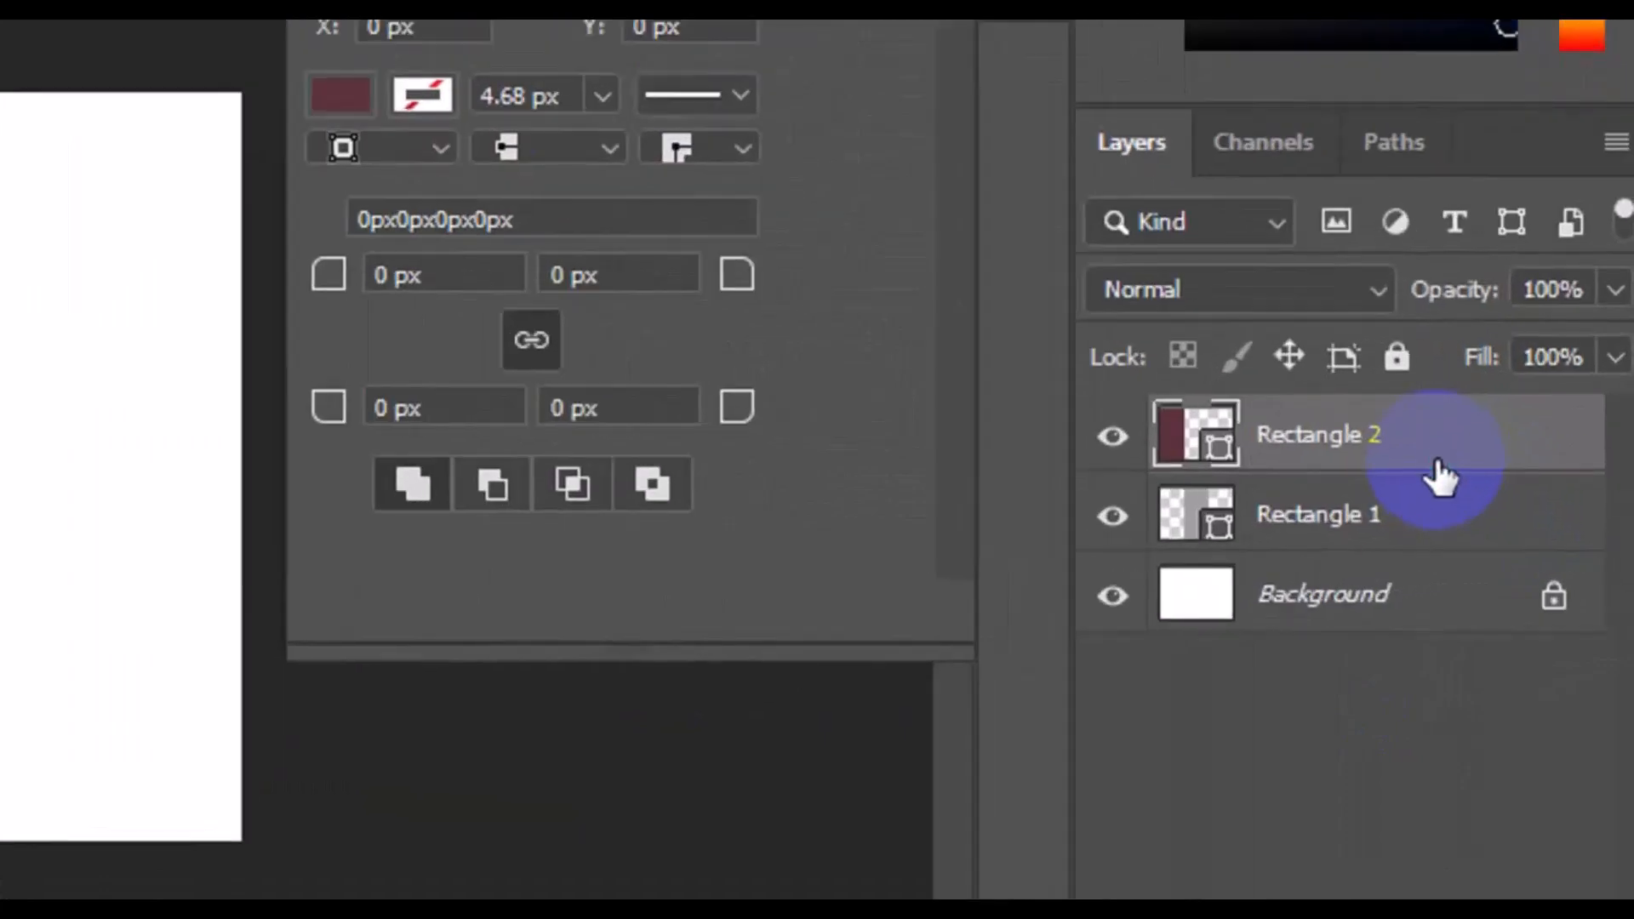
# - Duplicate the Rectangle 2 layer within the Creative Trifold document and name the copy Rectangle 3
pyautogui.rightClick(1437, 477)
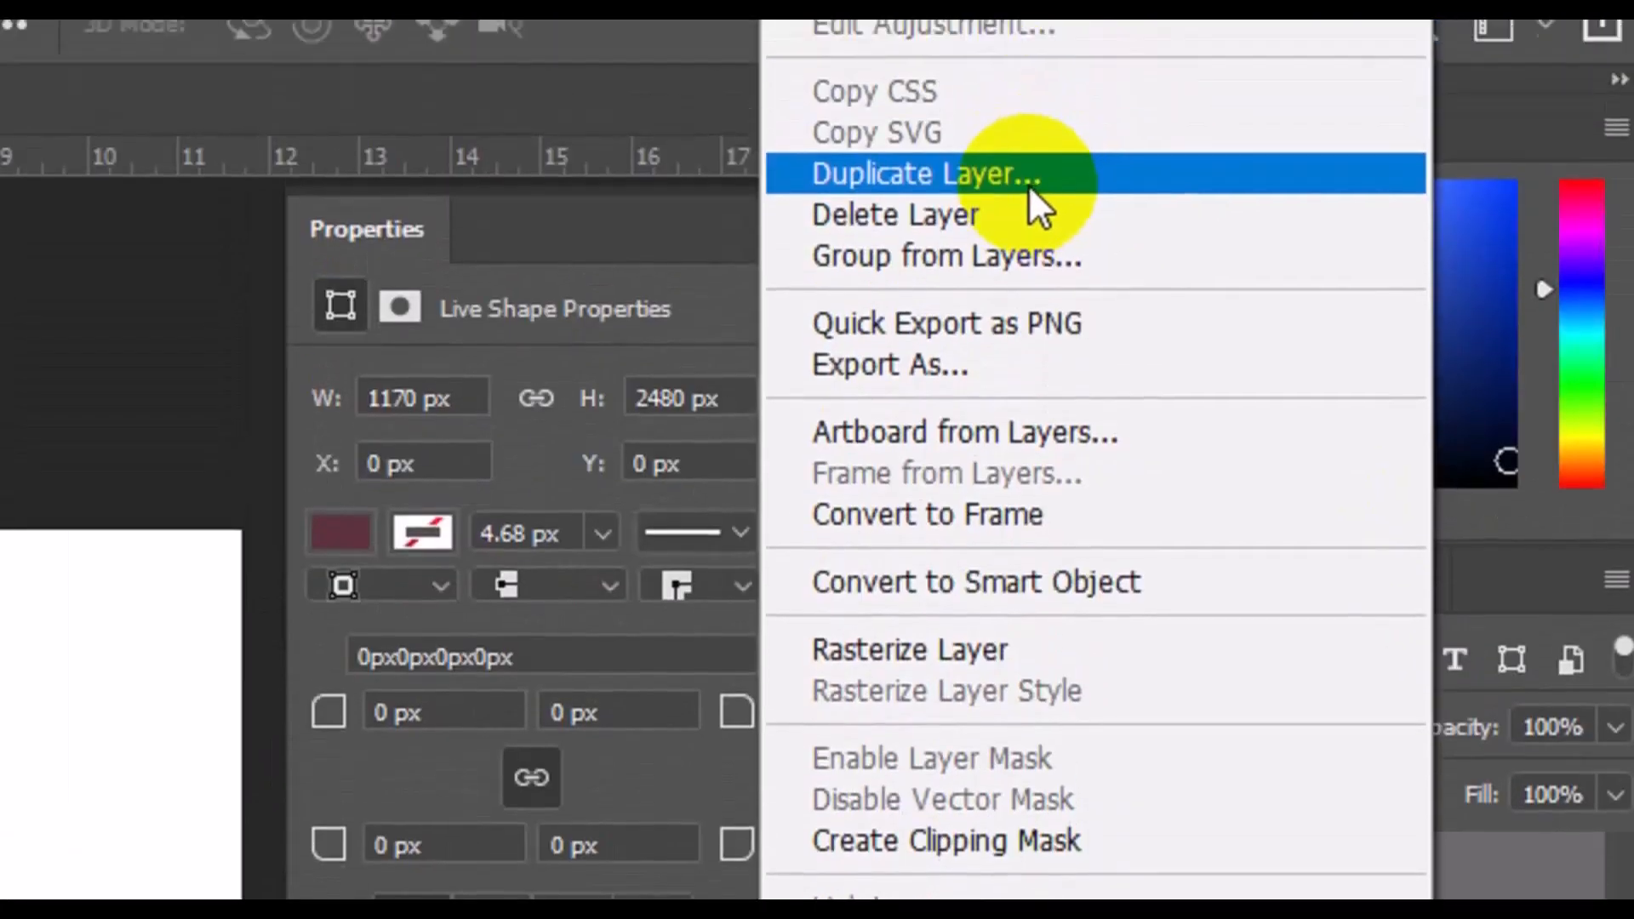
pyautogui.click(1028, 185)
pyautogui.click(135, 474)
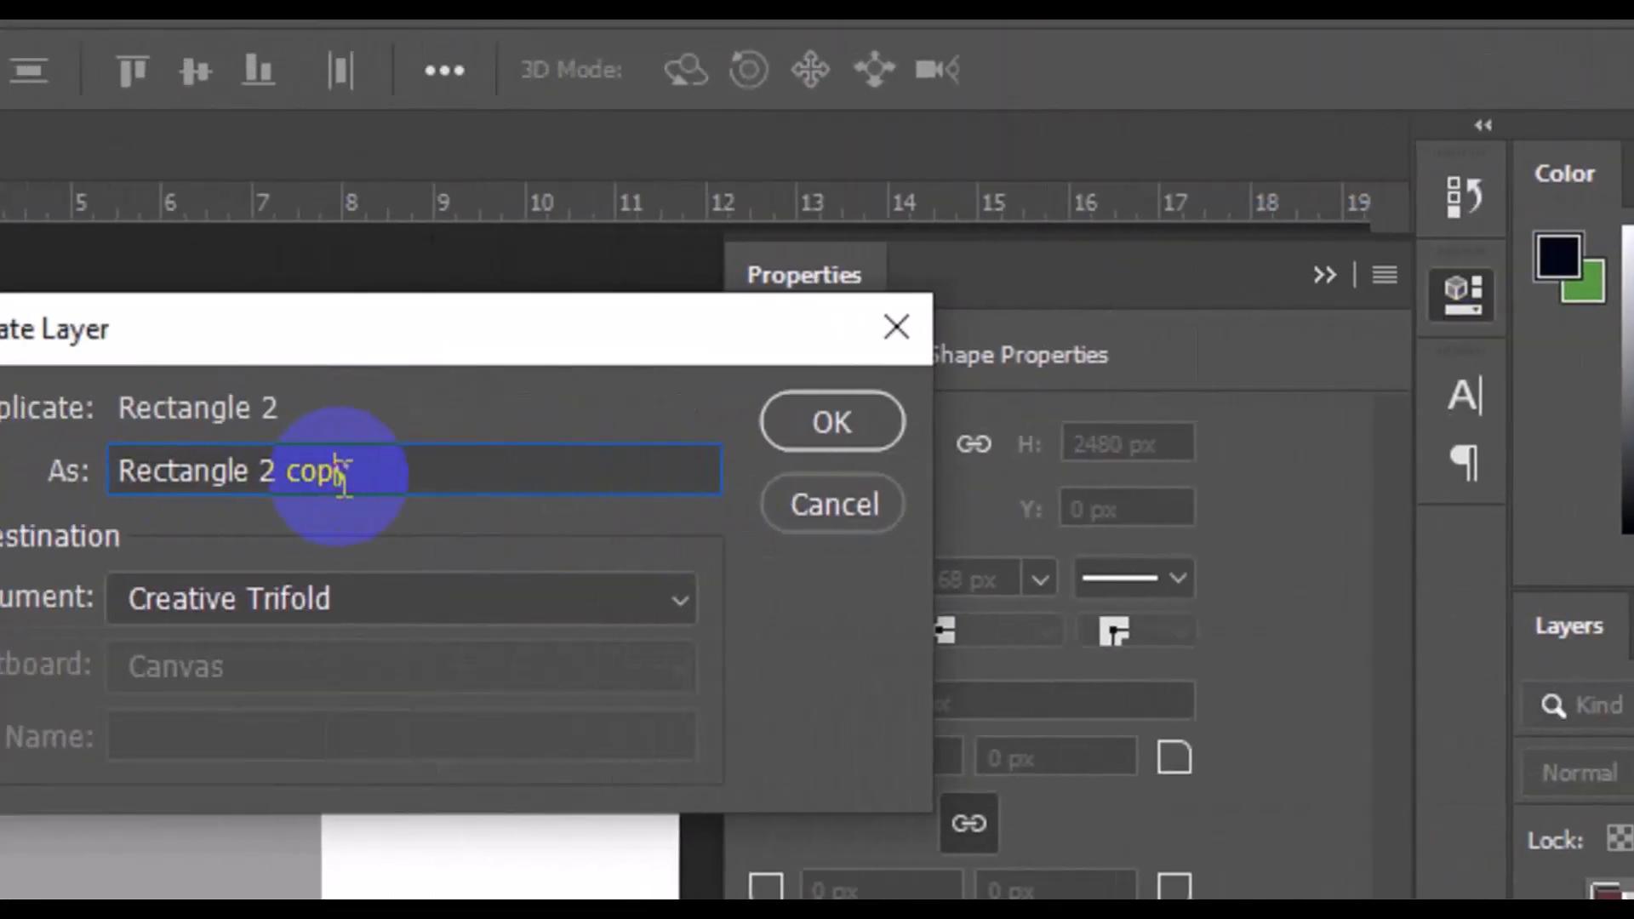
pyautogui.press('BackSpace')
pyautogui.press('BackSpace')
pyautogui.press('BackSpace')
pyautogui.press('BackSpace')
pyautogui.press('BackSpace')
pyautogui.press('BackSpace')
pyautogui.write('3')
pyautogui.click(875, 431)
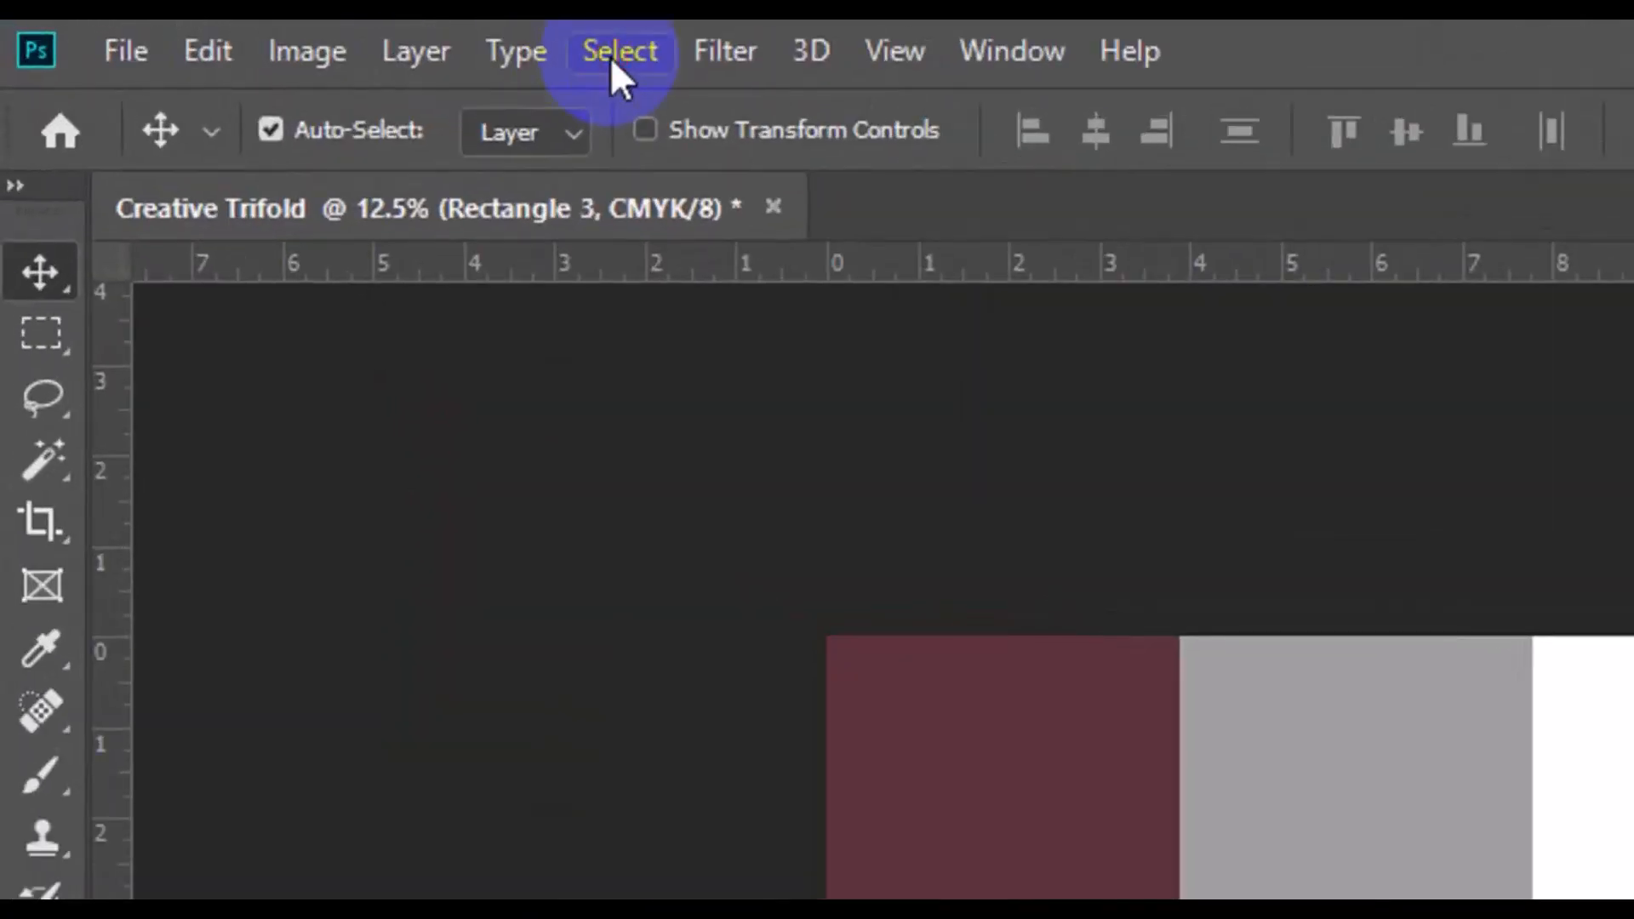
# - Align Rectangle 3 to the right edge of the whole canvas, and clear the selection
pyautogui.click(610, 56)
pyautogui.click(611, 56)
pyautogui.click(611, 57)
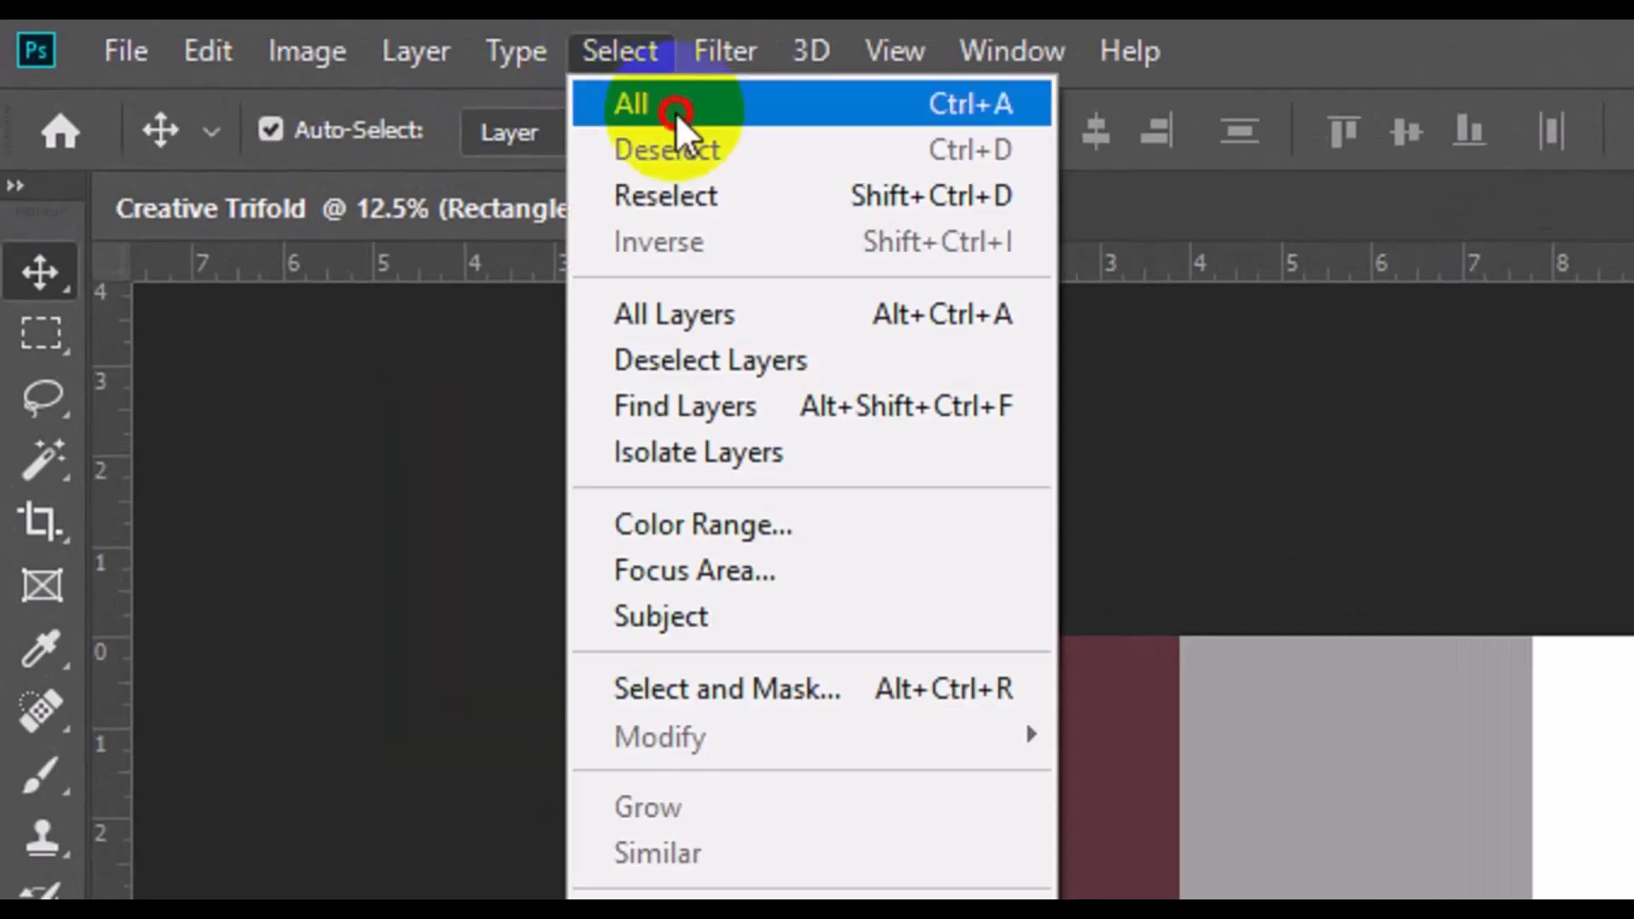
pyautogui.click(676, 111)
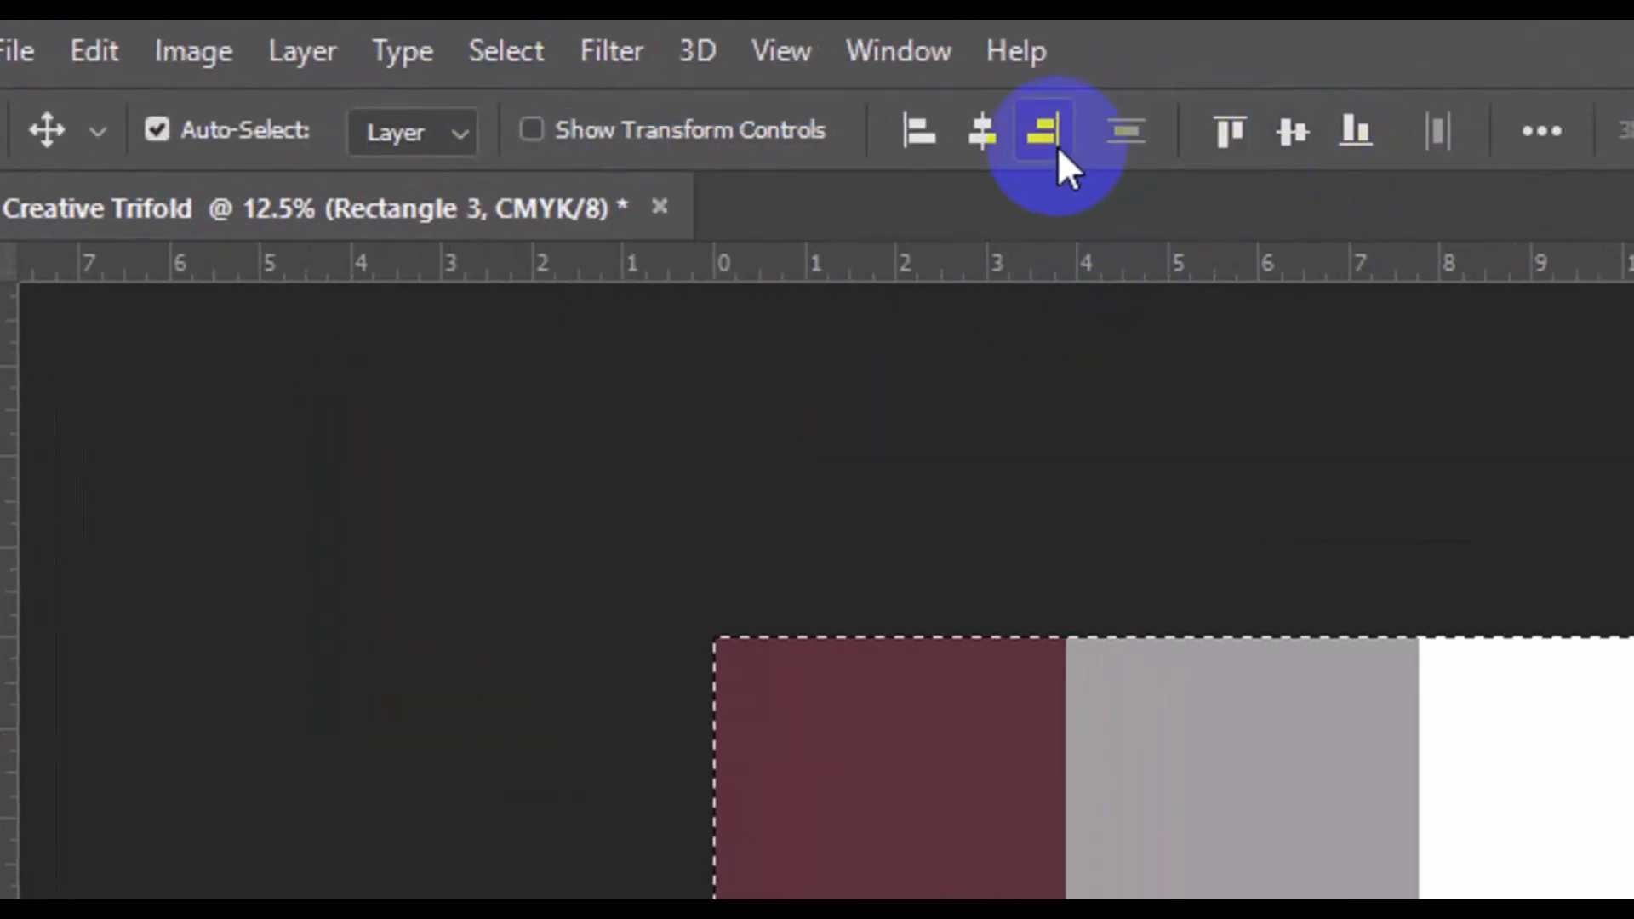
pyautogui.click(1057, 145)
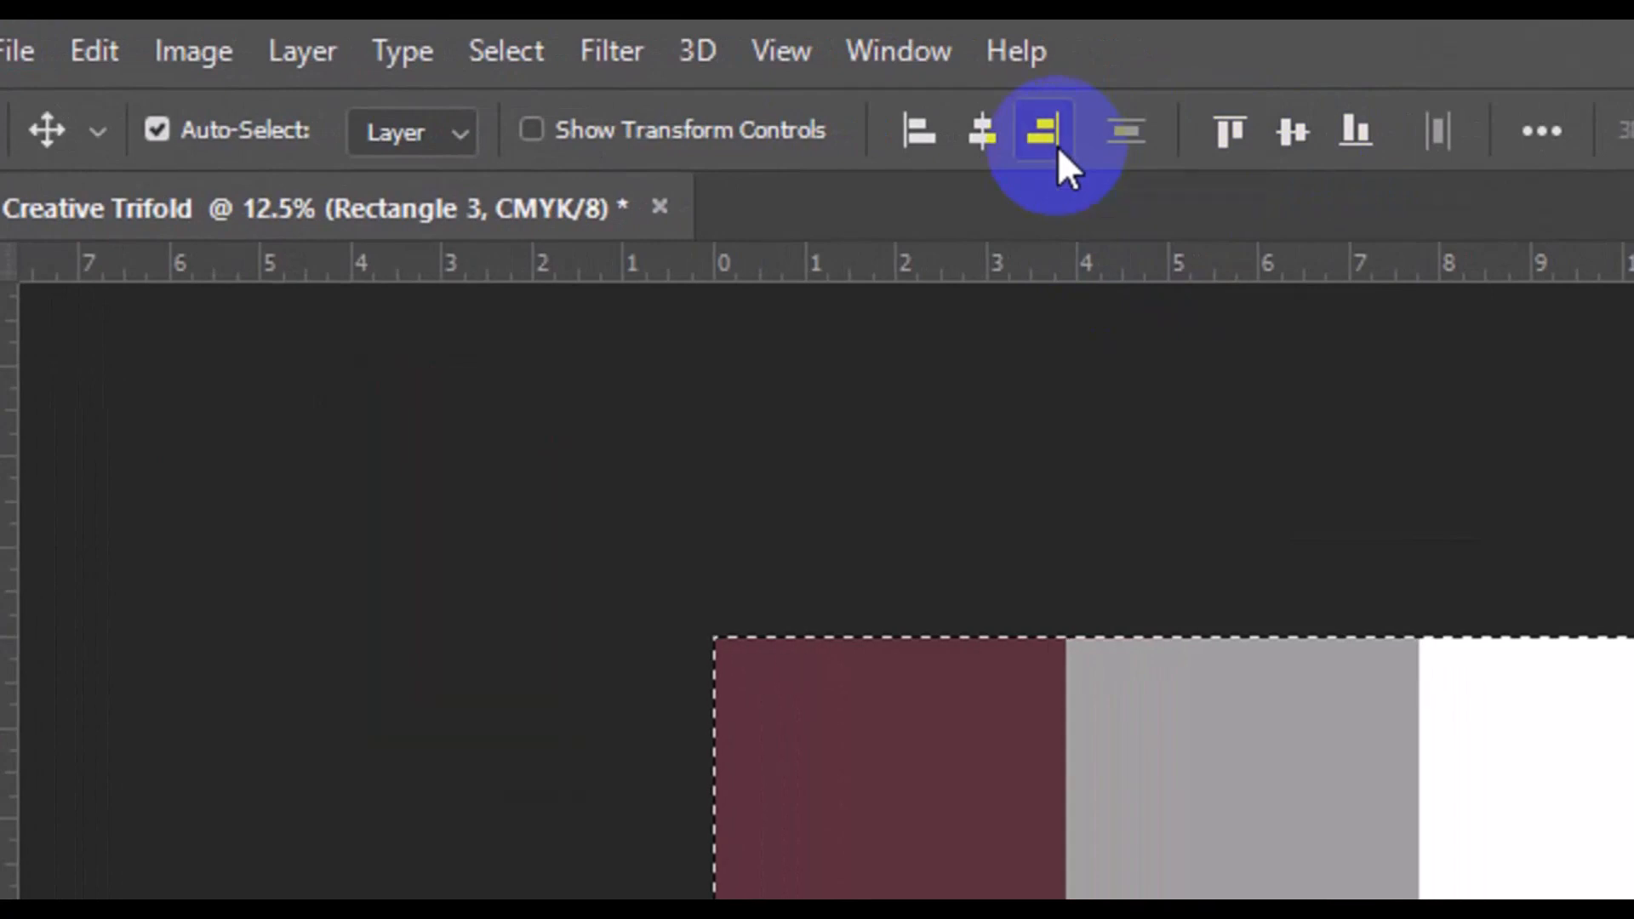
pyautogui.click(504, 58)
pyautogui.click(555, 138)
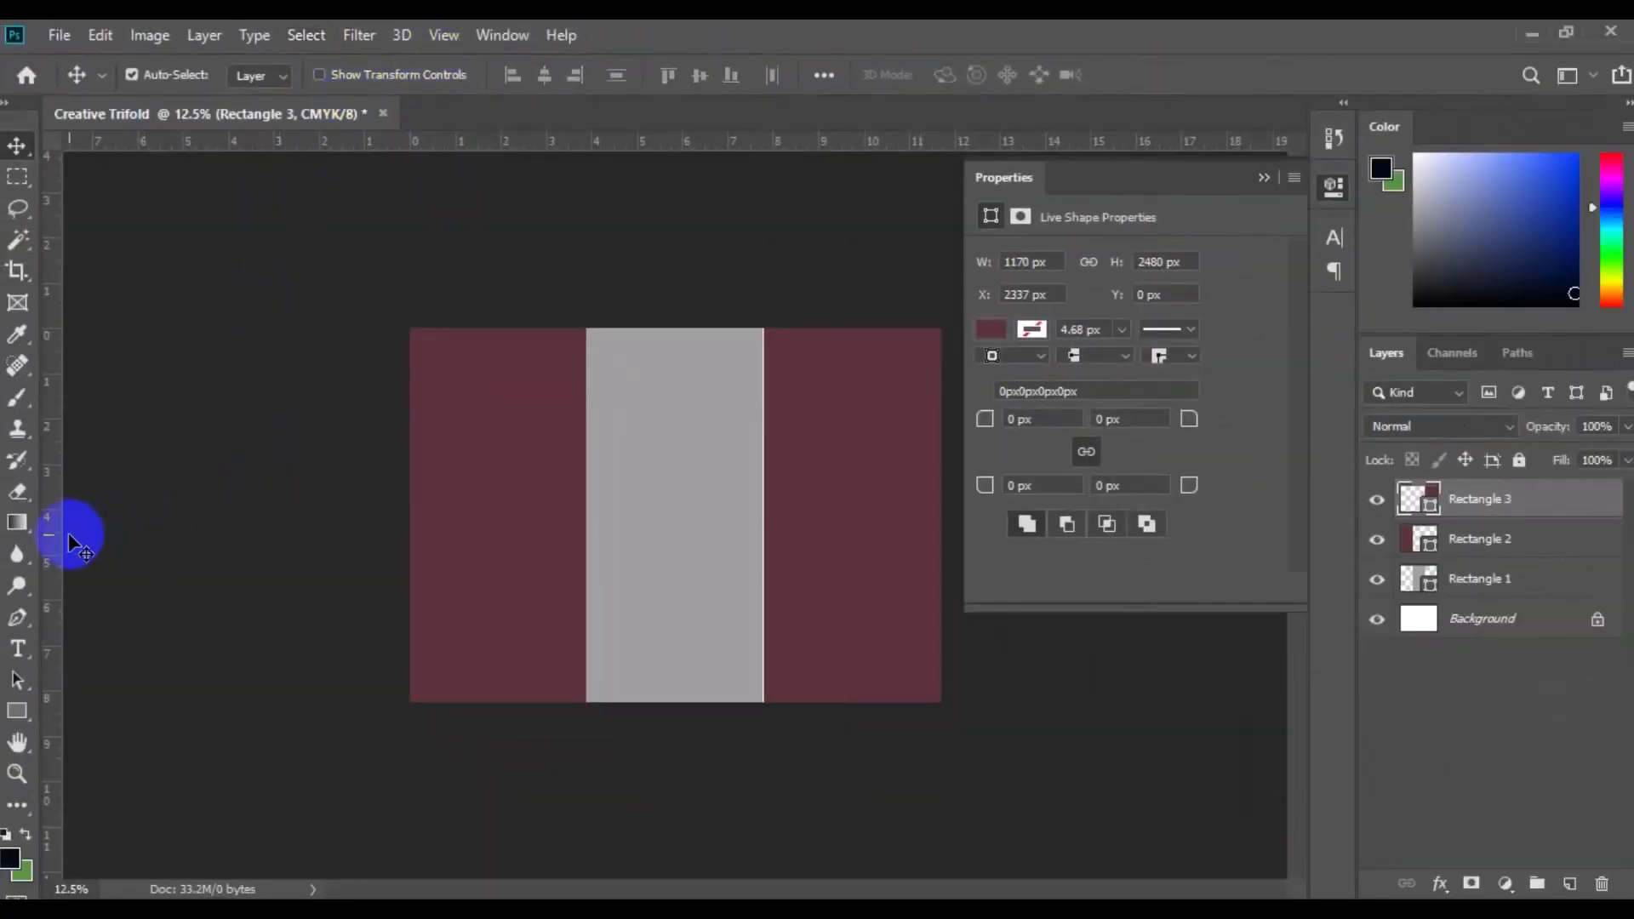
# - Place vertical guides on both fold lines and both canvas sides, and horizontal guides on the canvas's top and bottom edges
pyautogui.moveTo(63, 537); pyautogui.dragTo(464, 526)
pyautogui.moveTo(549, 516); pyautogui.dragTo(587, 515)
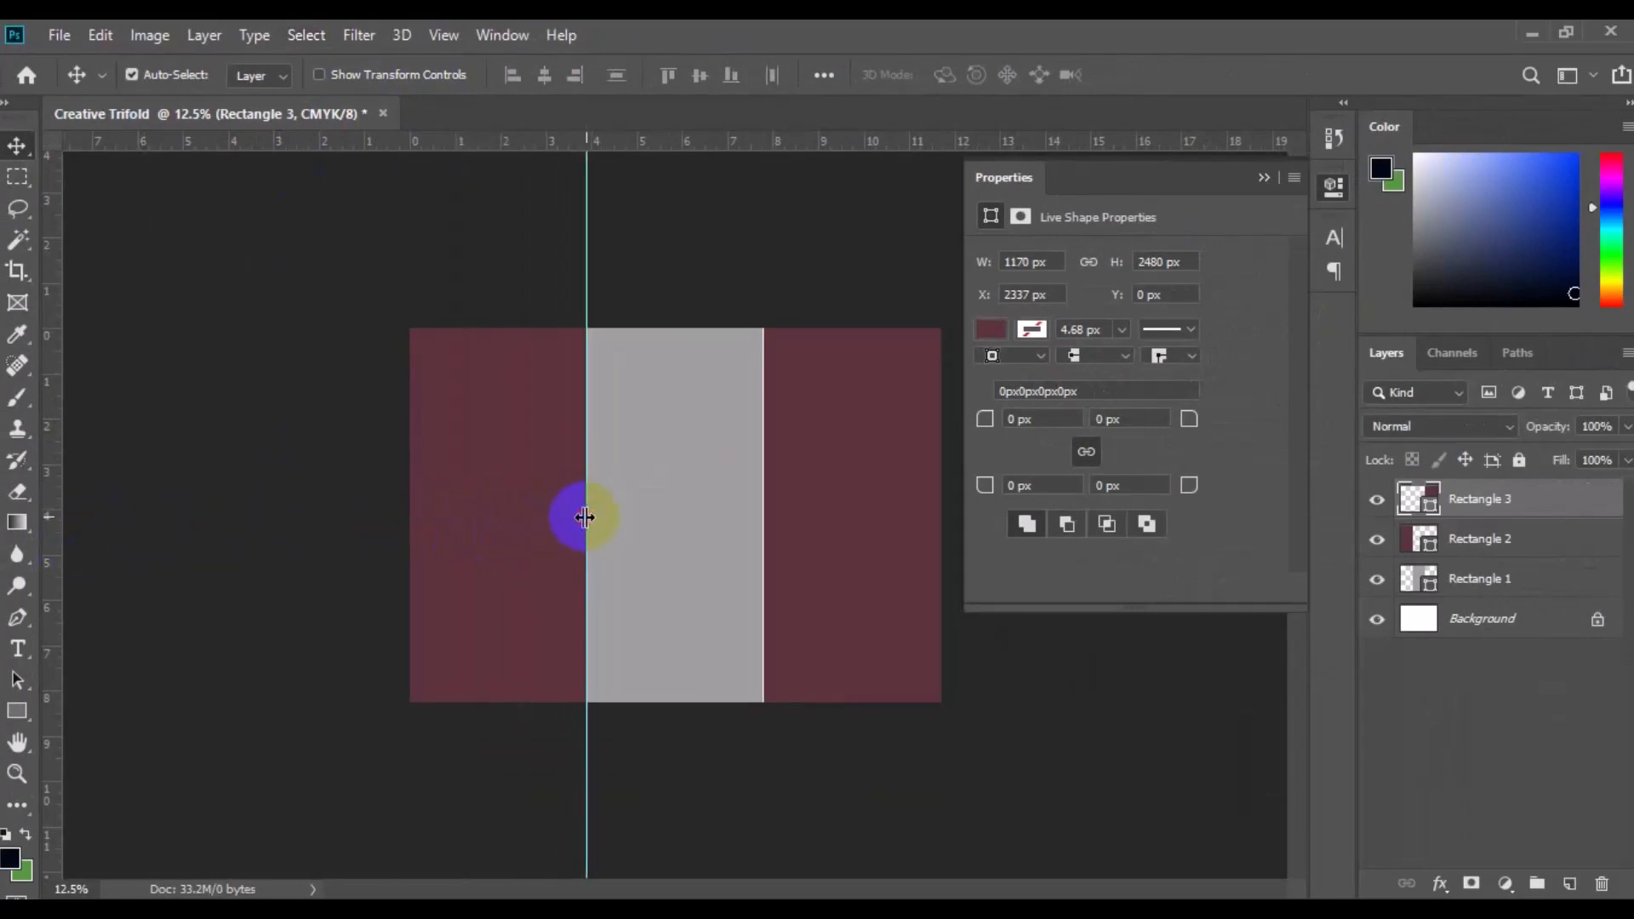
pyautogui.moveTo(643, 141); pyautogui.dragTo(675, 327)
pyautogui.moveTo(57, 474); pyautogui.dragTo(410, 474)
pyautogui.moveTo(739, 145); pyautogui.dragTo(741, 702)
pyautogui.moveTo(62, 586); pyautogui.dragTo(763, 485)
pyautogui.click(1264, 177)
pyautogui.moveTo(59, 472); pyautogui.dragTo(940, 469)
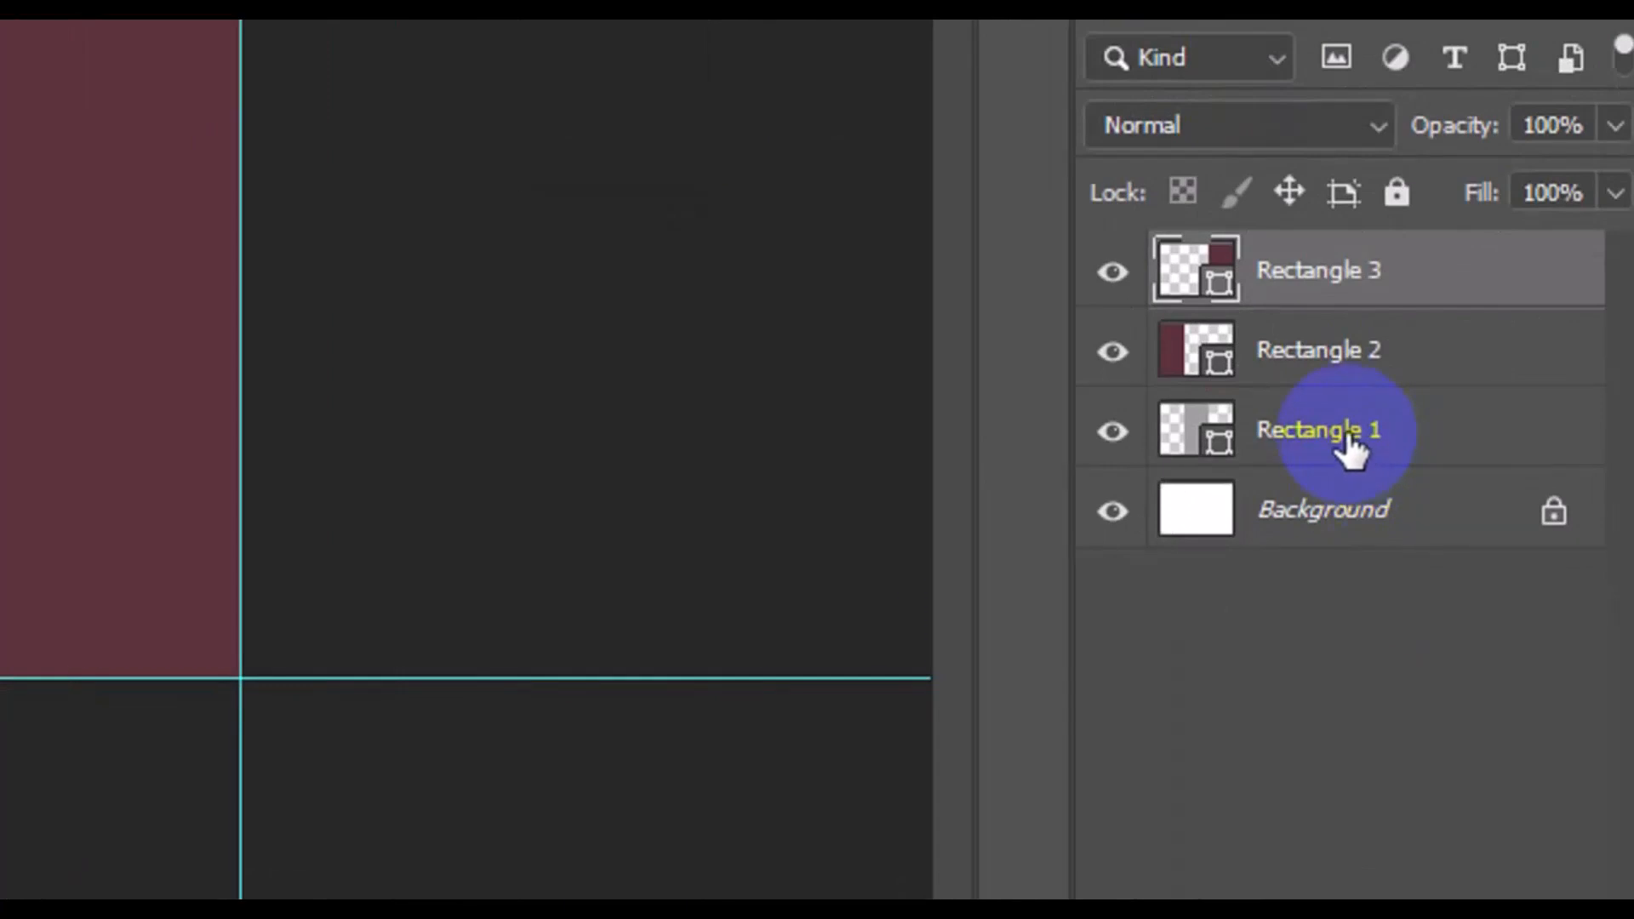
# - Group the three rectangle layers and hide the group
pyautogui.keyDown('shift'); pyautogui.click(1349, 438); pyautogui.keyUp('shift')
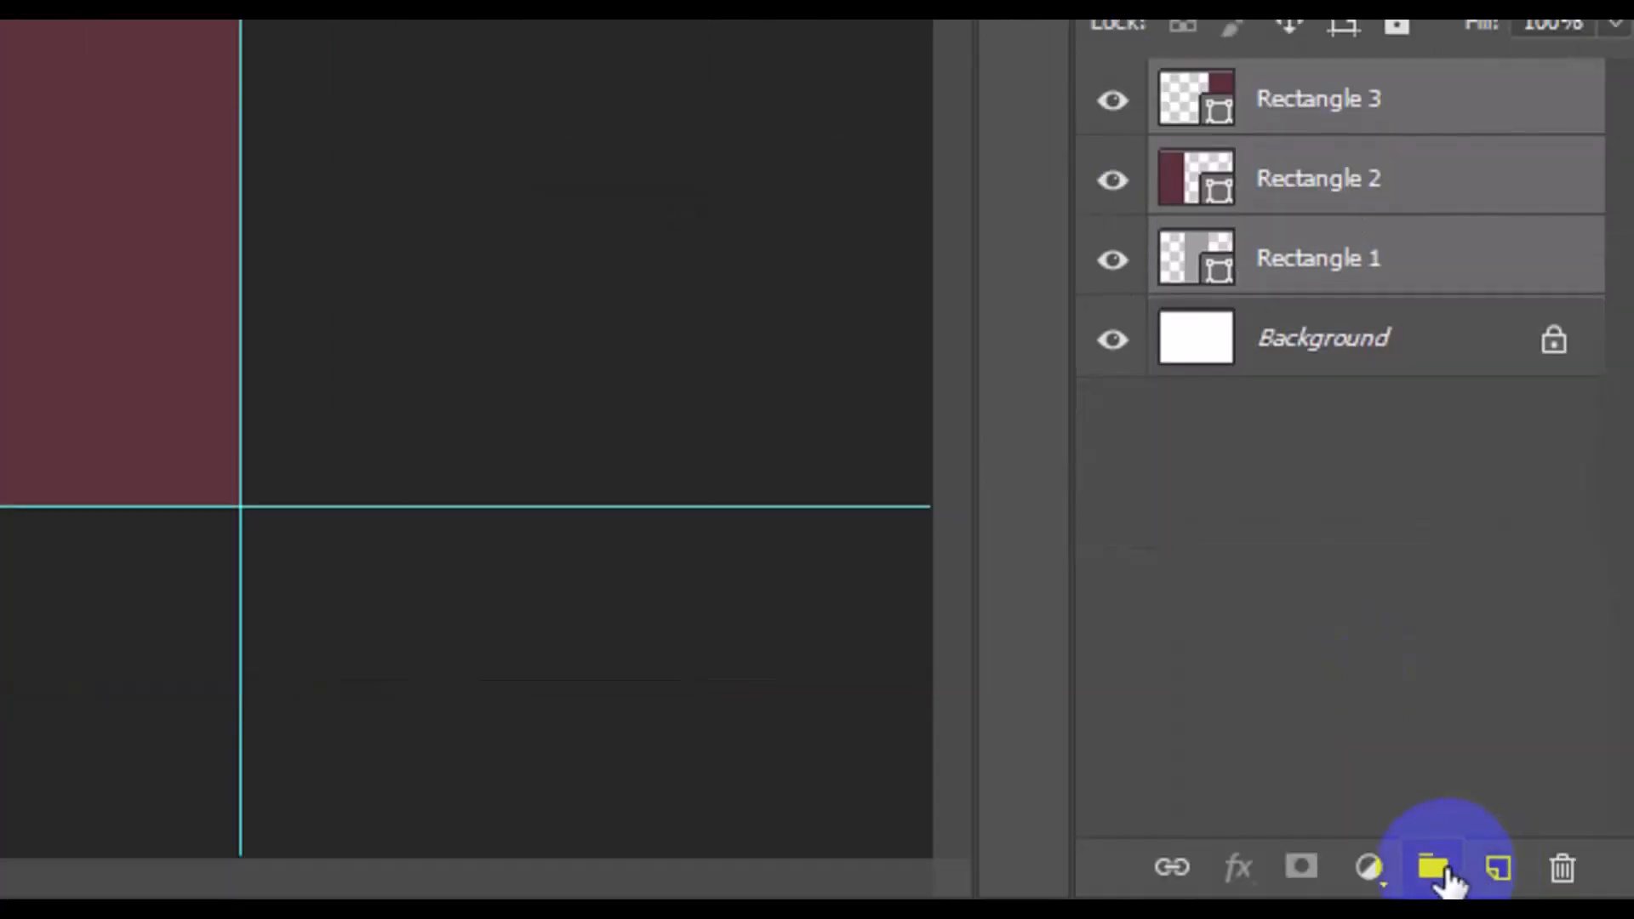
pyautogui.click(1447, 869)
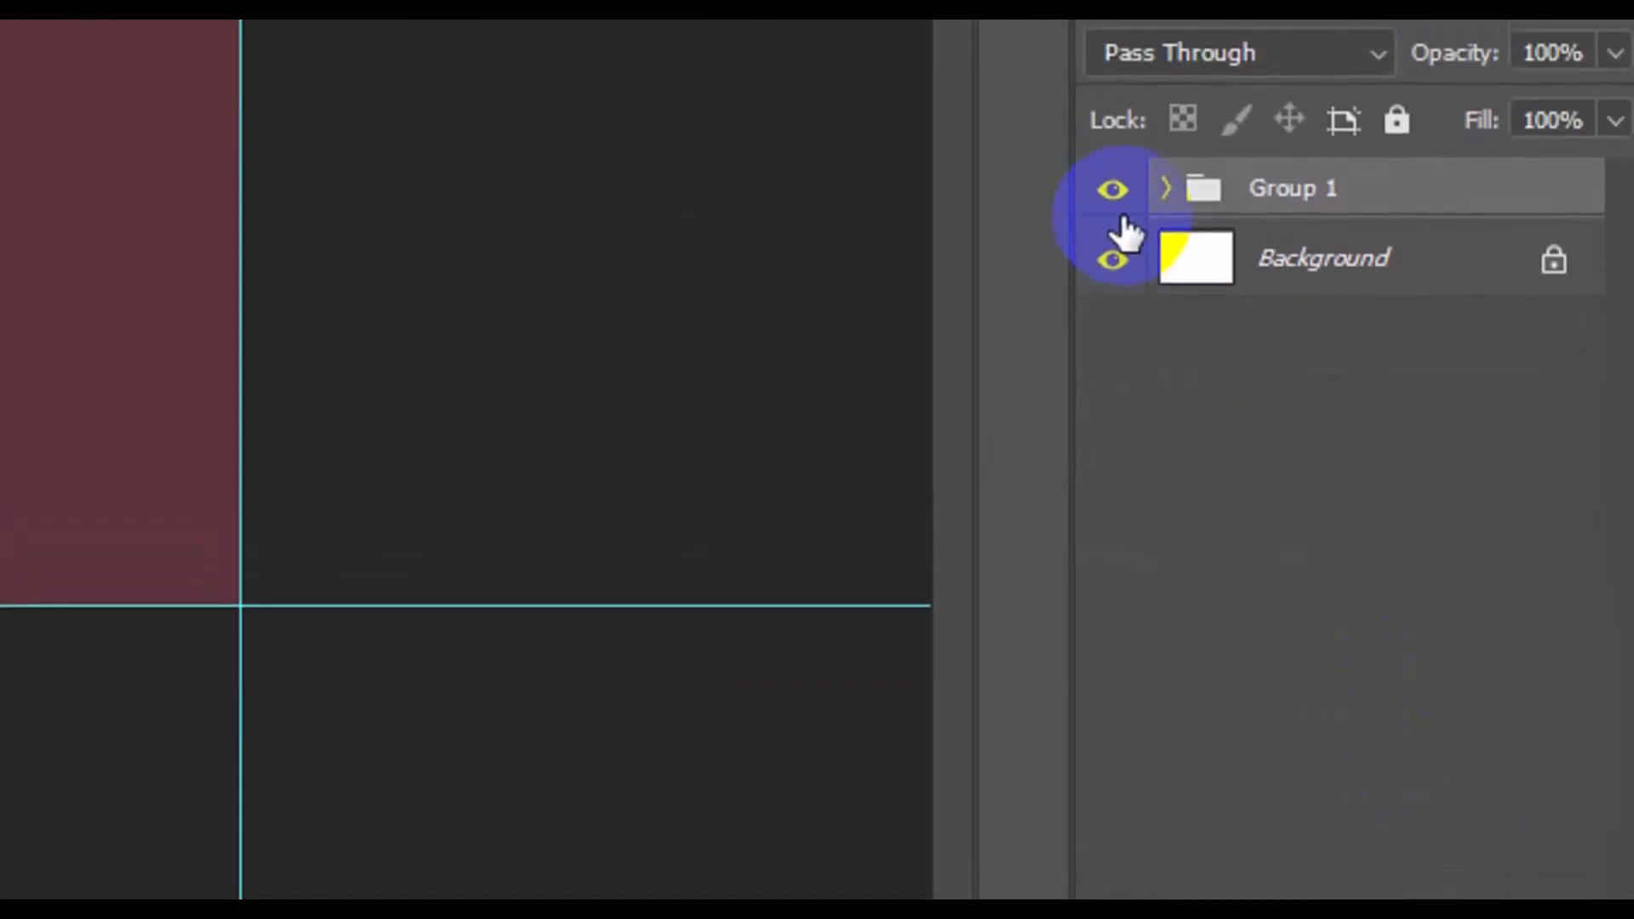
pyautogui.click(1114, 196)
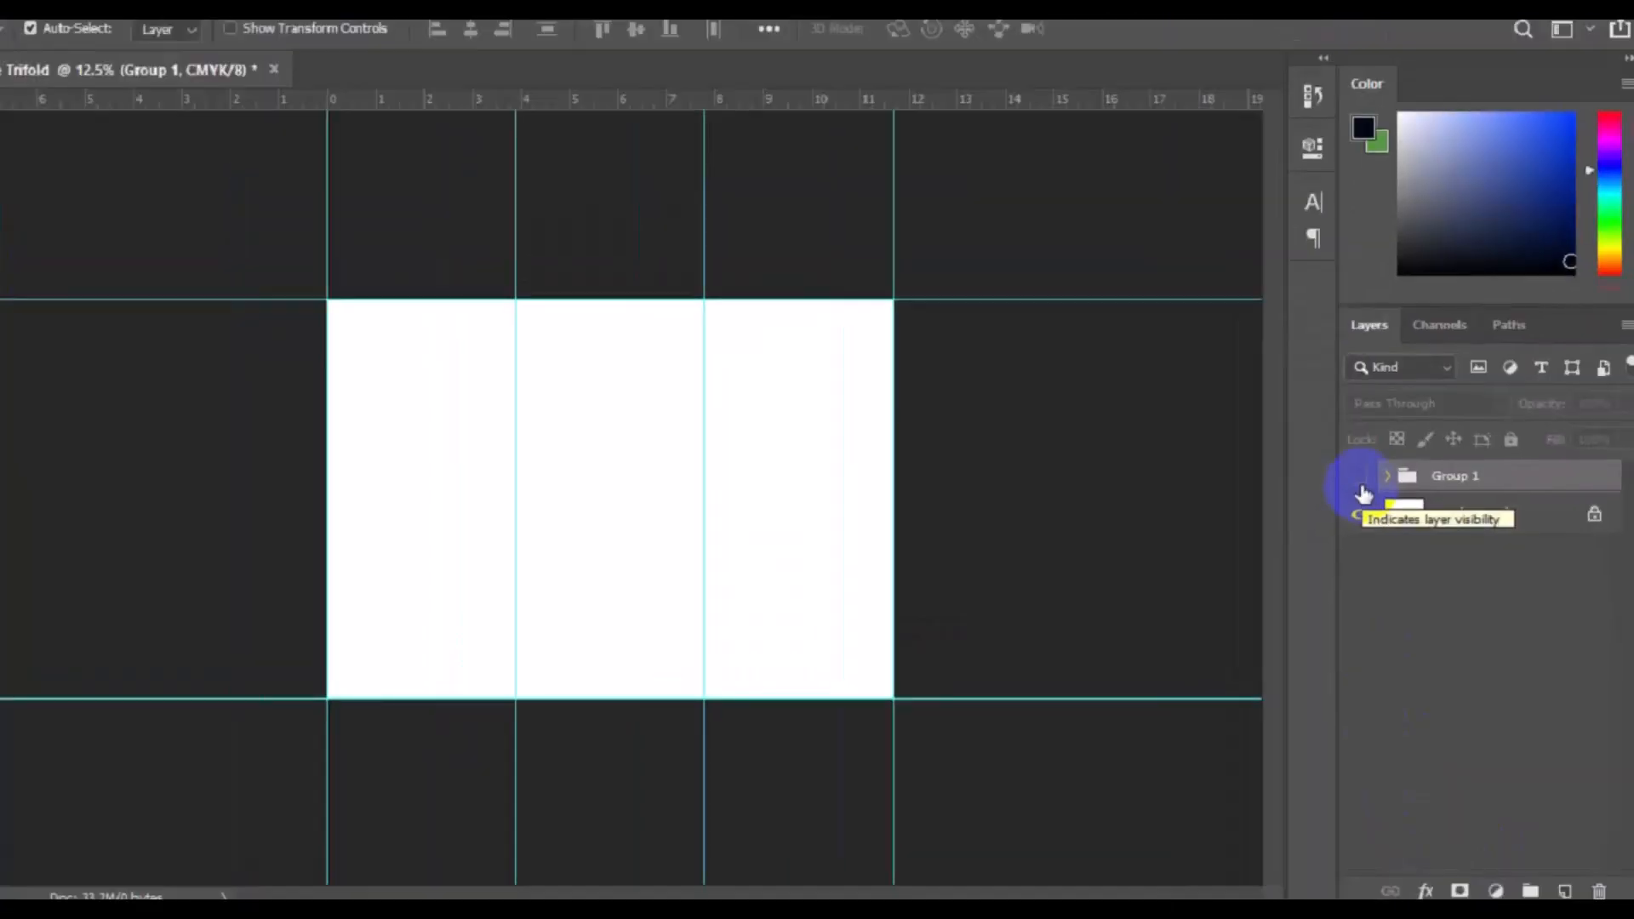
# - Set up the Pen Tool in Shape mode with a very dark gray fill
pyautogui.hotkey('ctrl', '+')
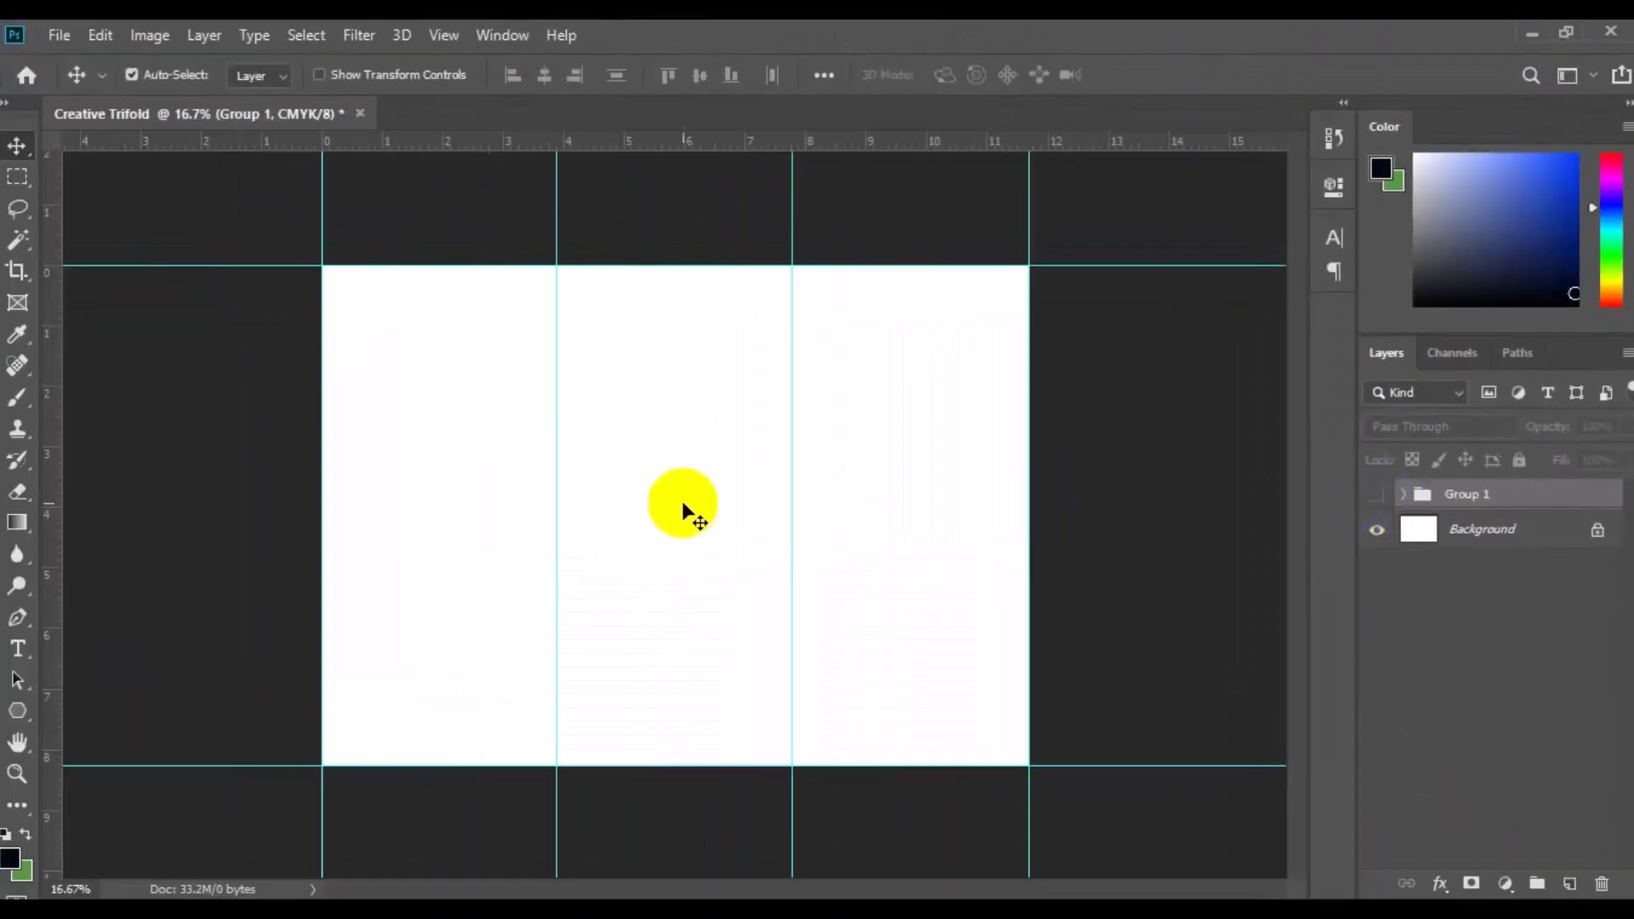
pyautogui.click(17, 621)
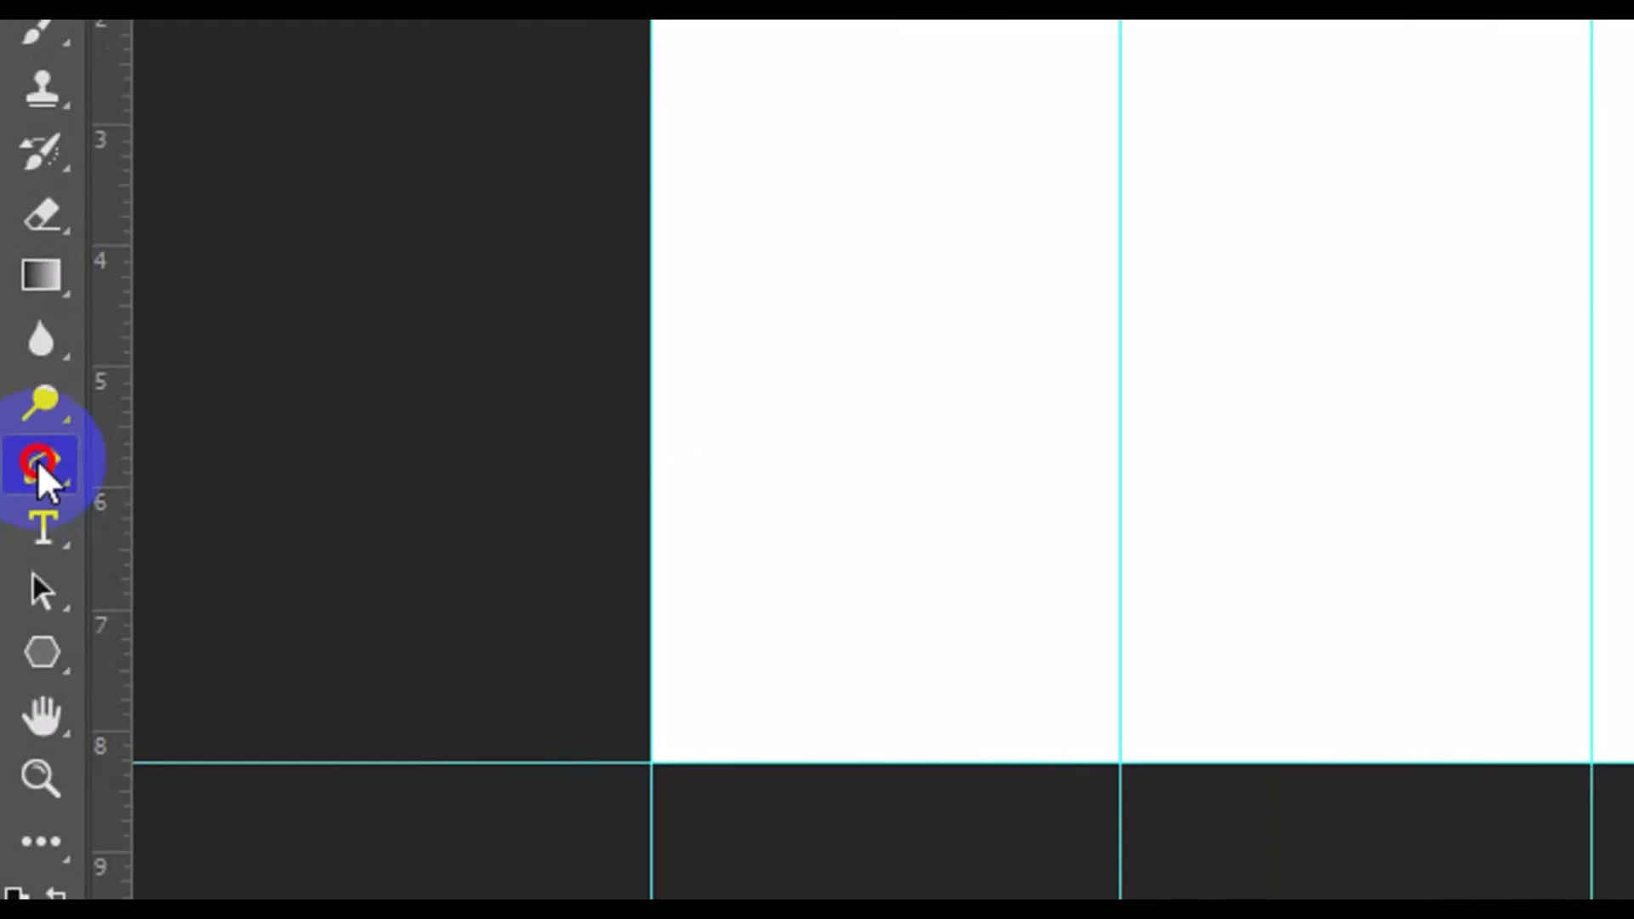
pyautogui.moveTo(43, 477); pyautogui.dragTo(267, 469)
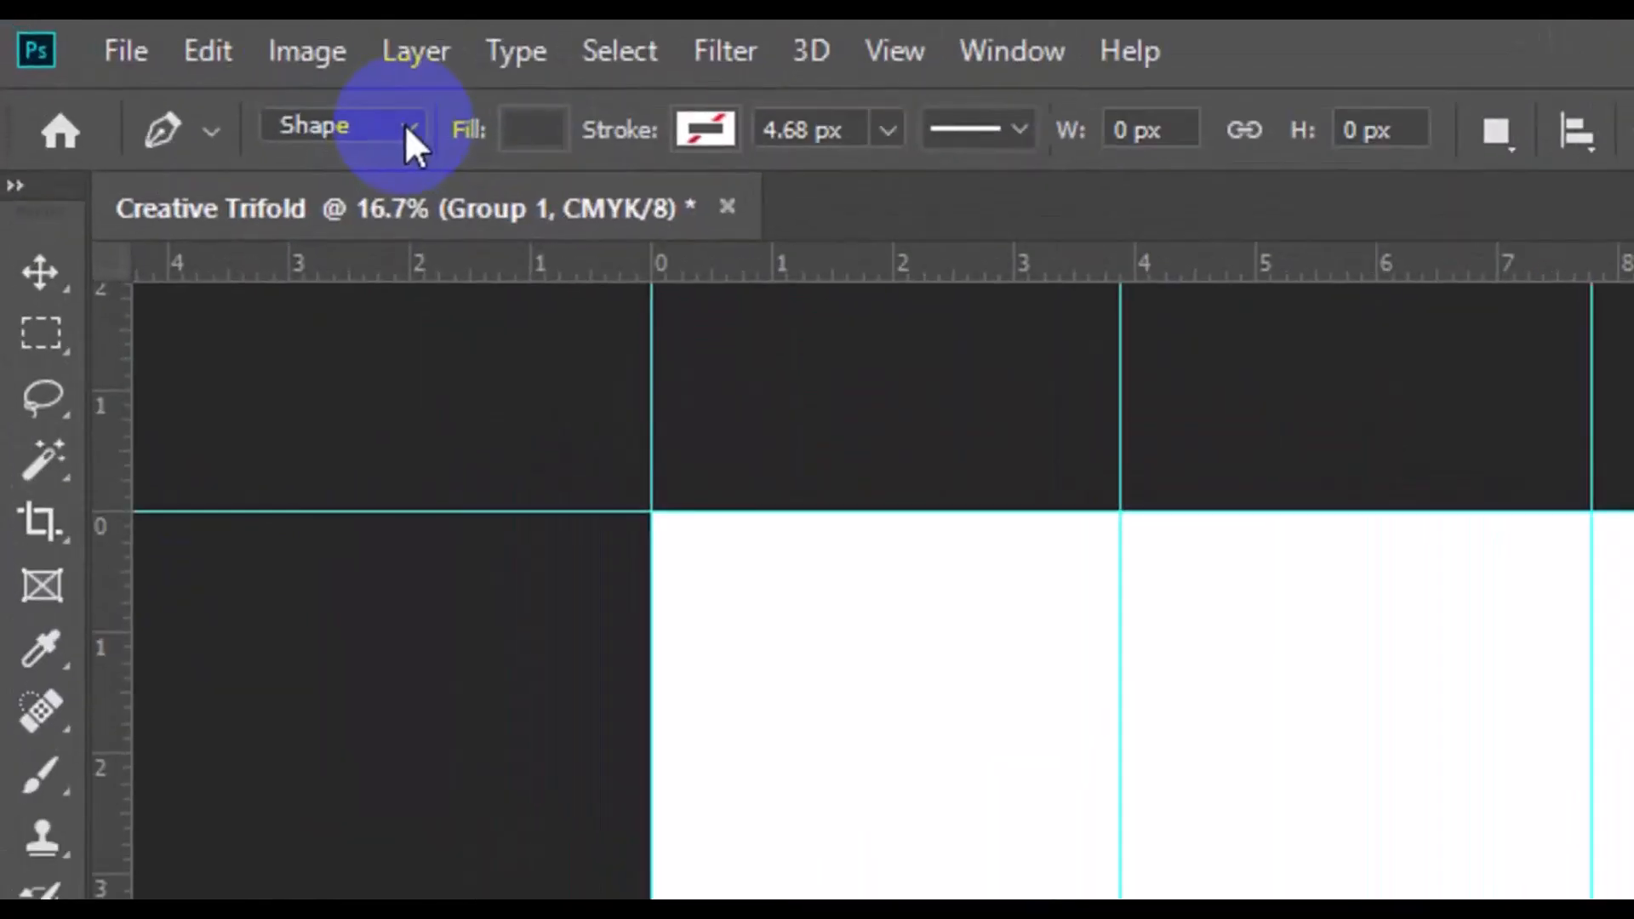
pyautogui.click(323, 105)
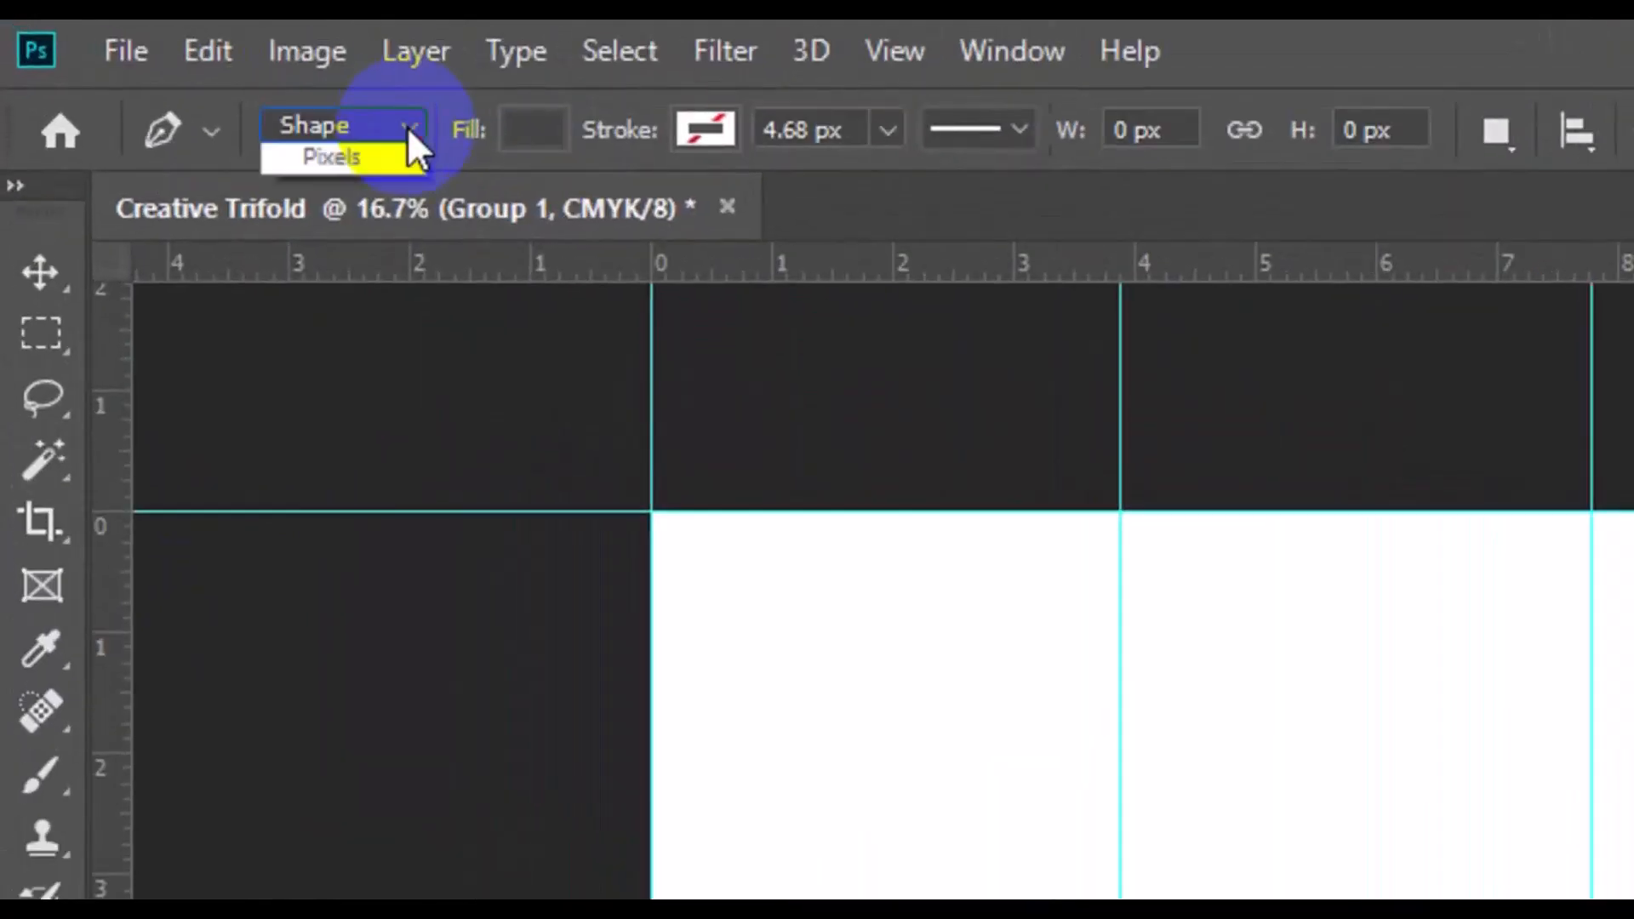
pyautogui.click(400, 167)
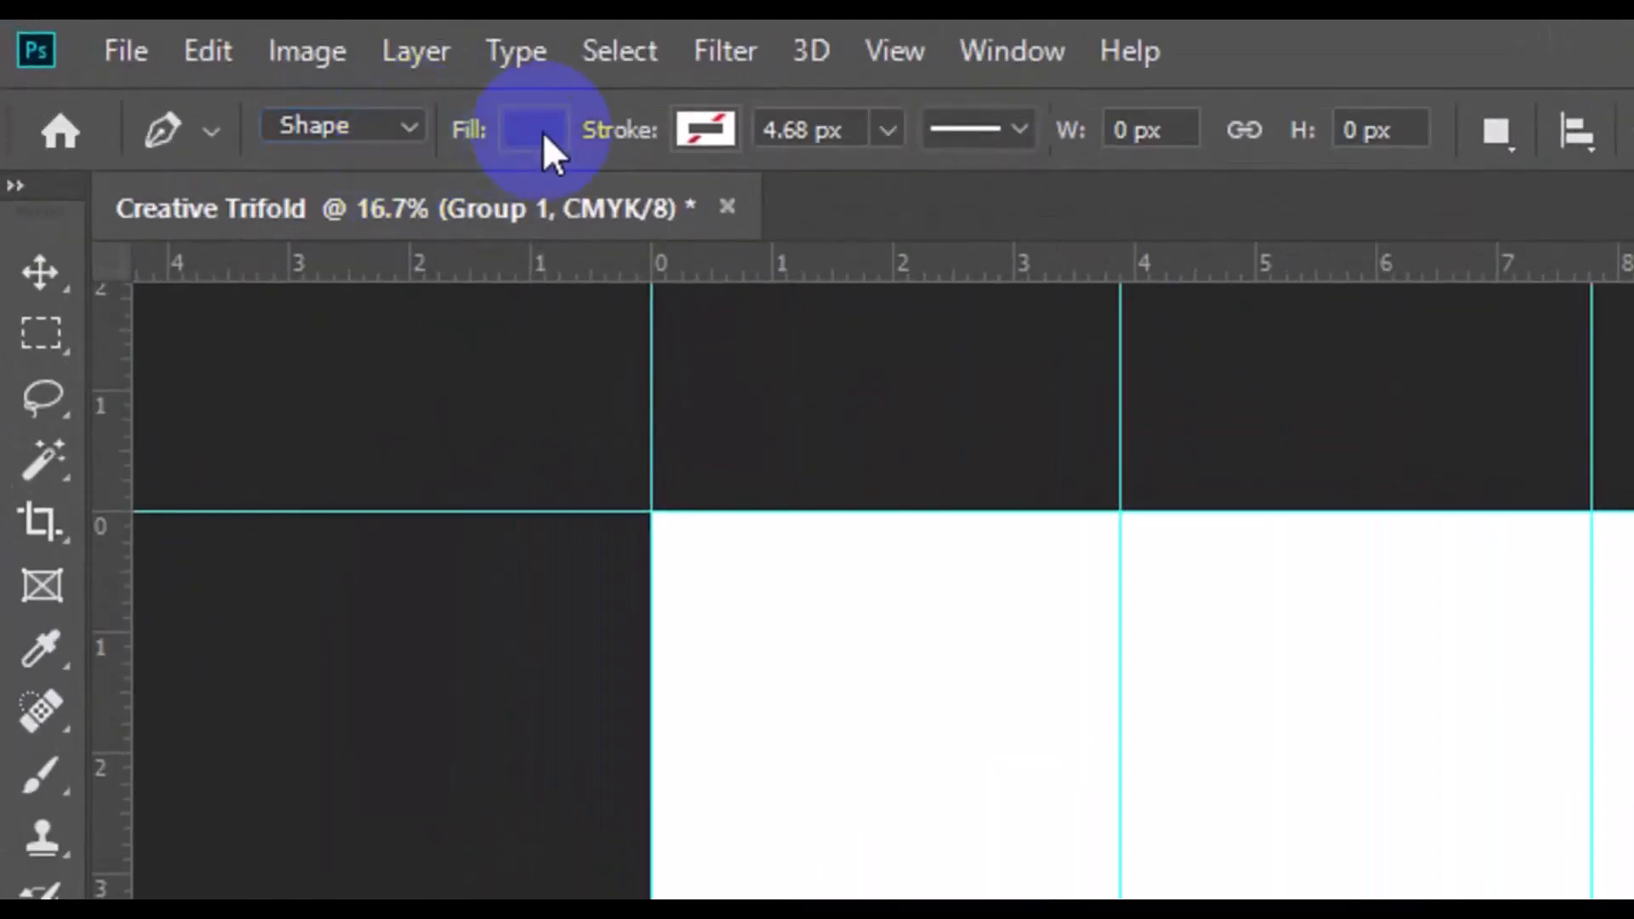
pyautogui.click(533, 130)
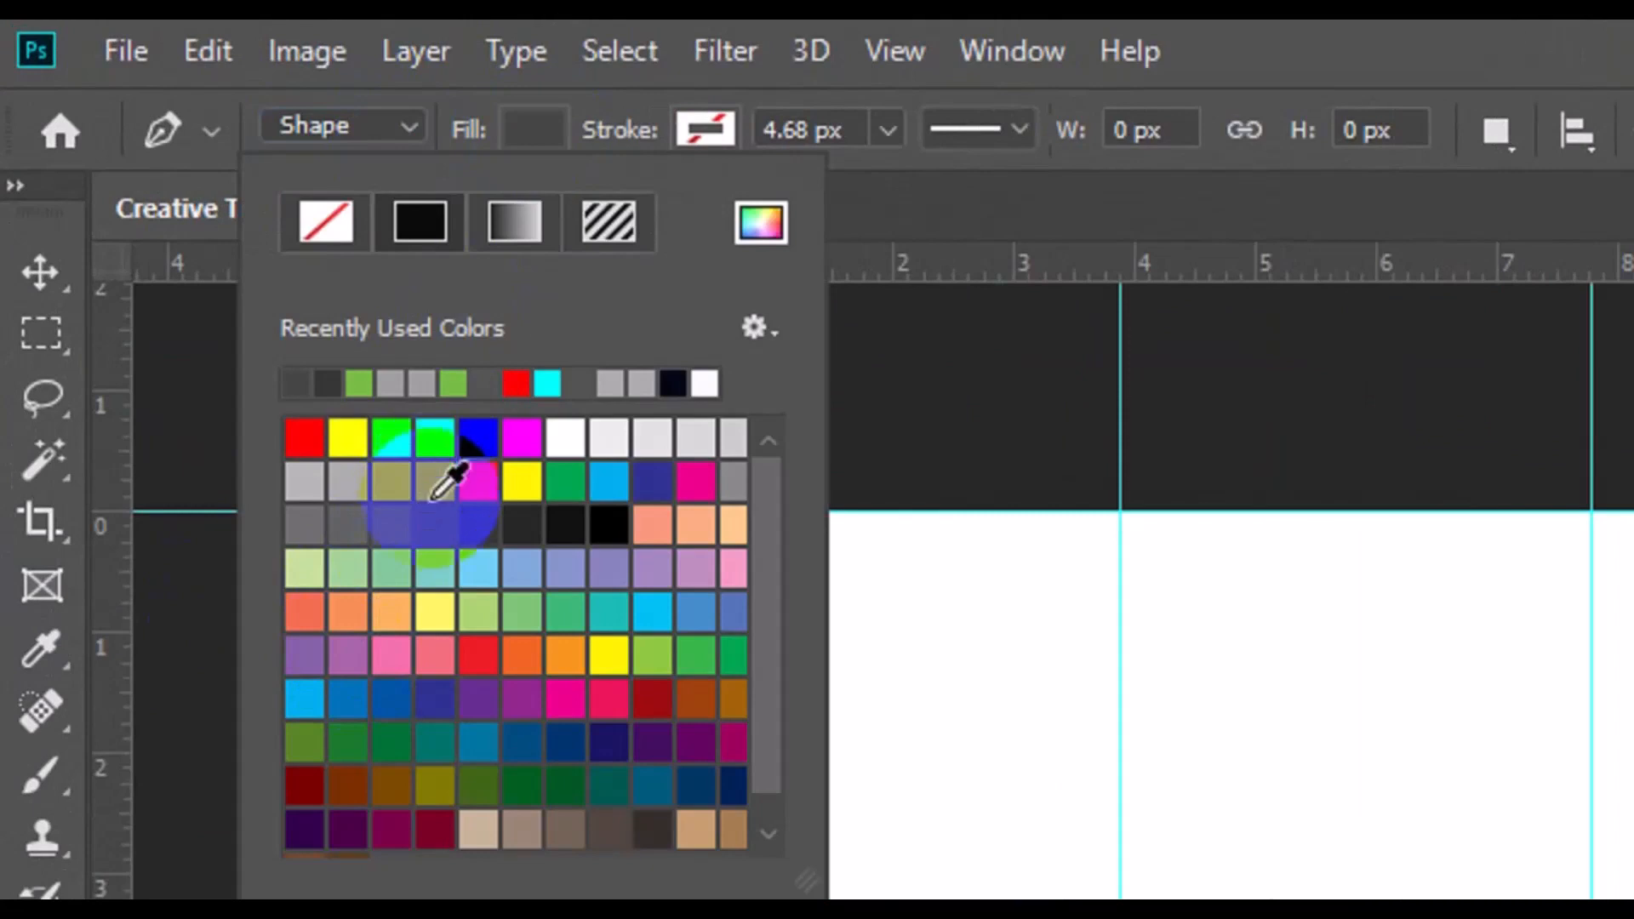
pyautogui.click(521, 487)
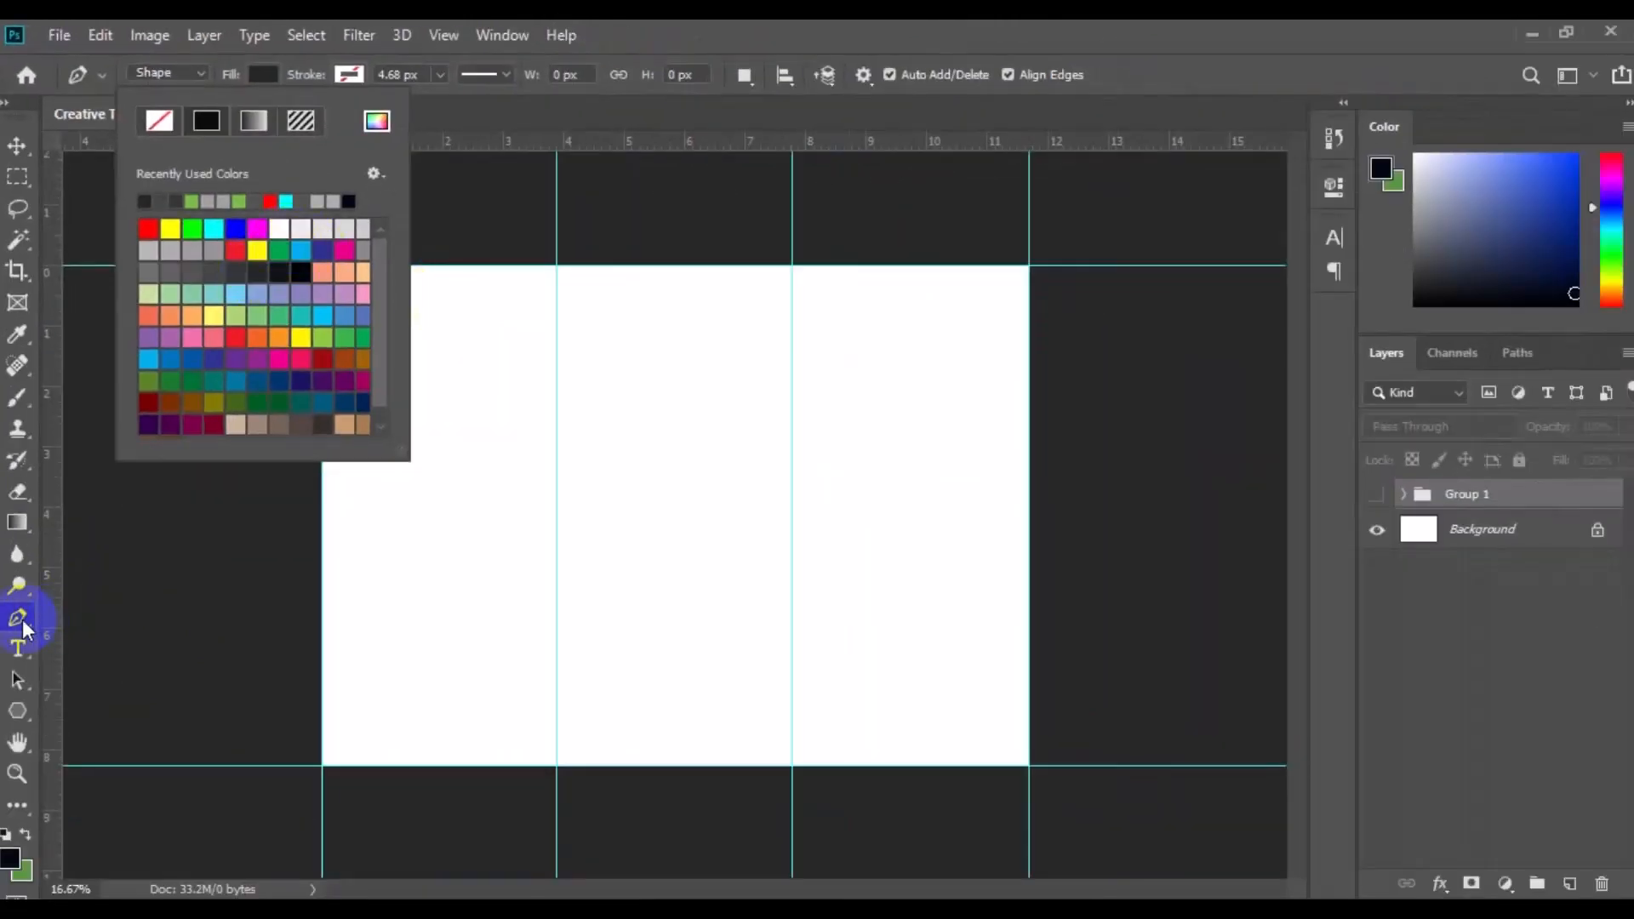
pyautogui.click(23, 620)
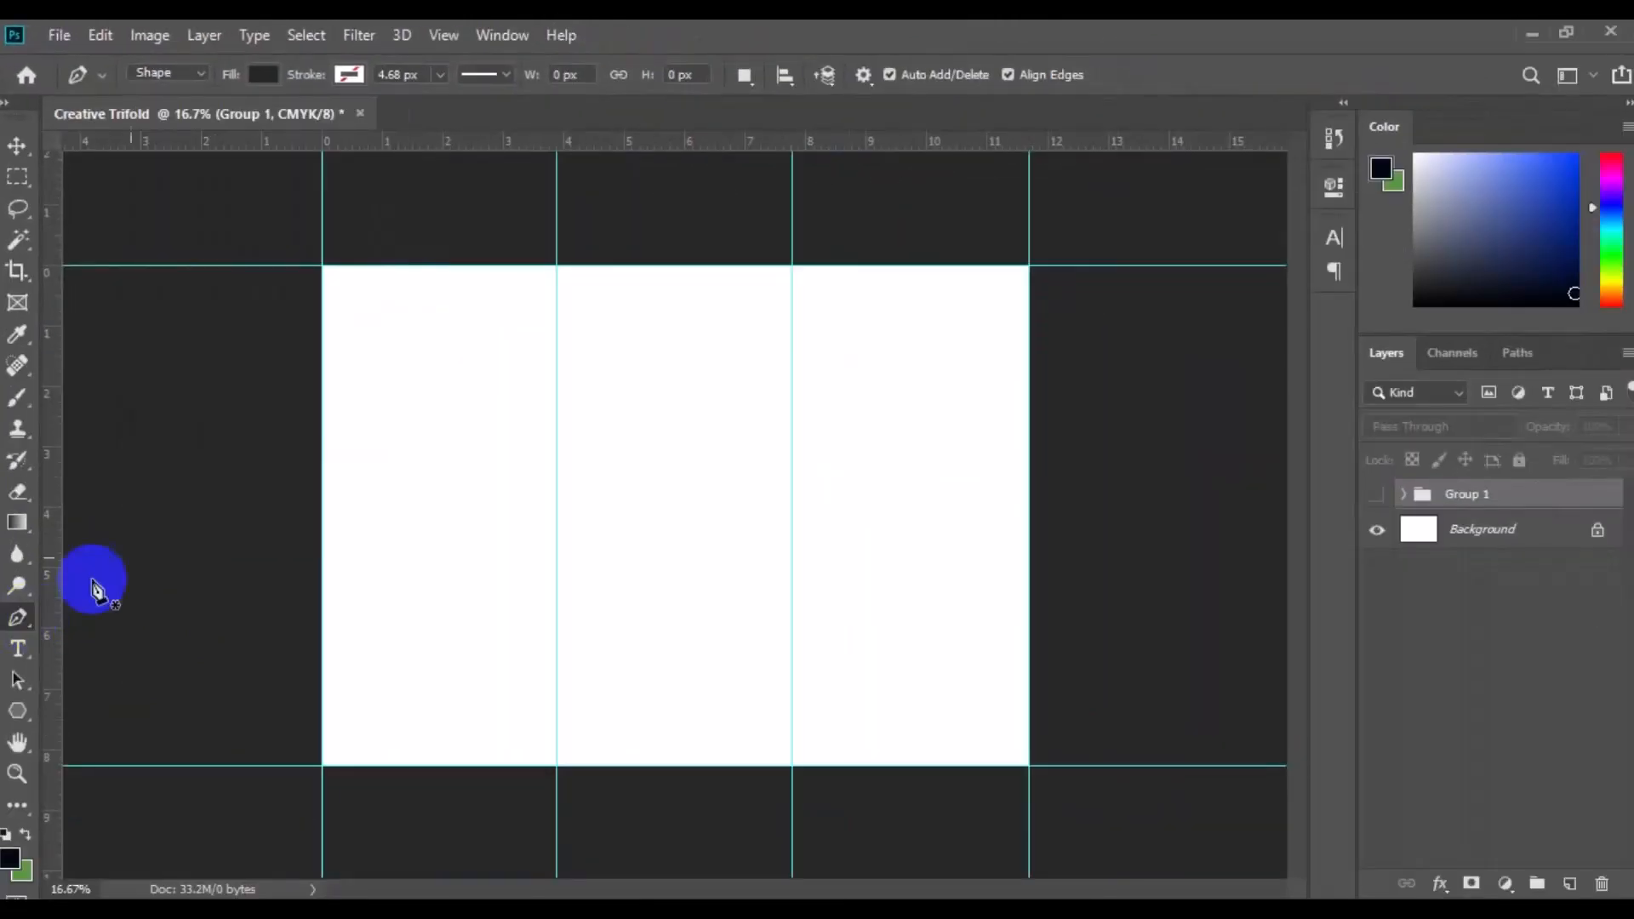
# - Draw a closed angular shape about 3154 x 2828 px over the canvas's left side, with its tip reaching into the right panel
pyautogui.click(374, 253)
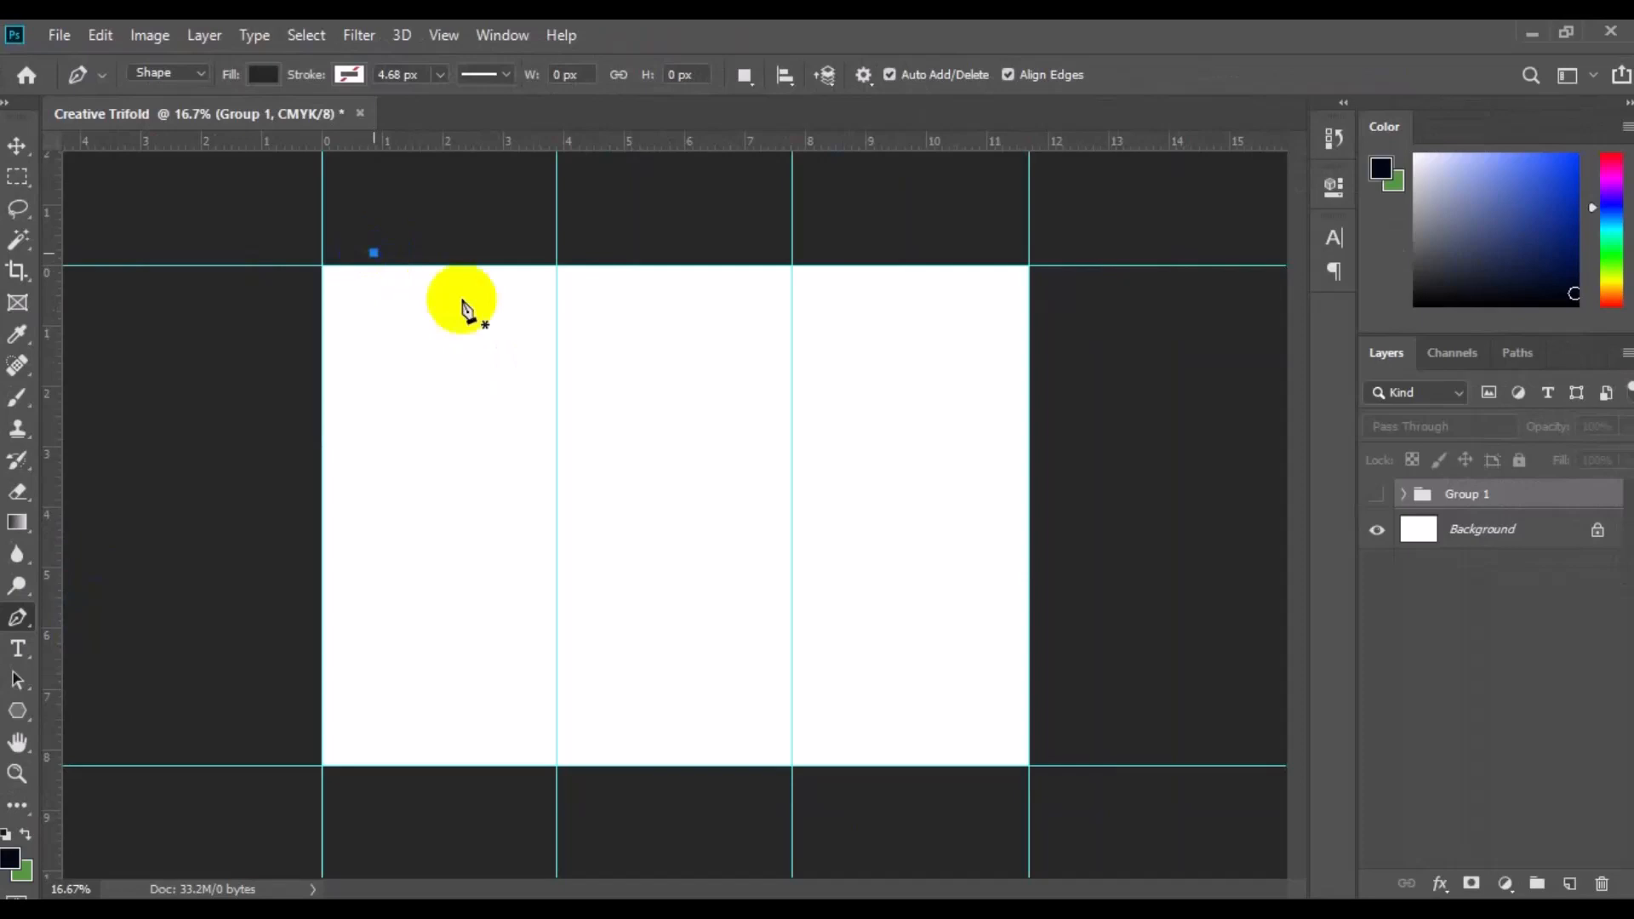
pyautogui.click(846, 568)
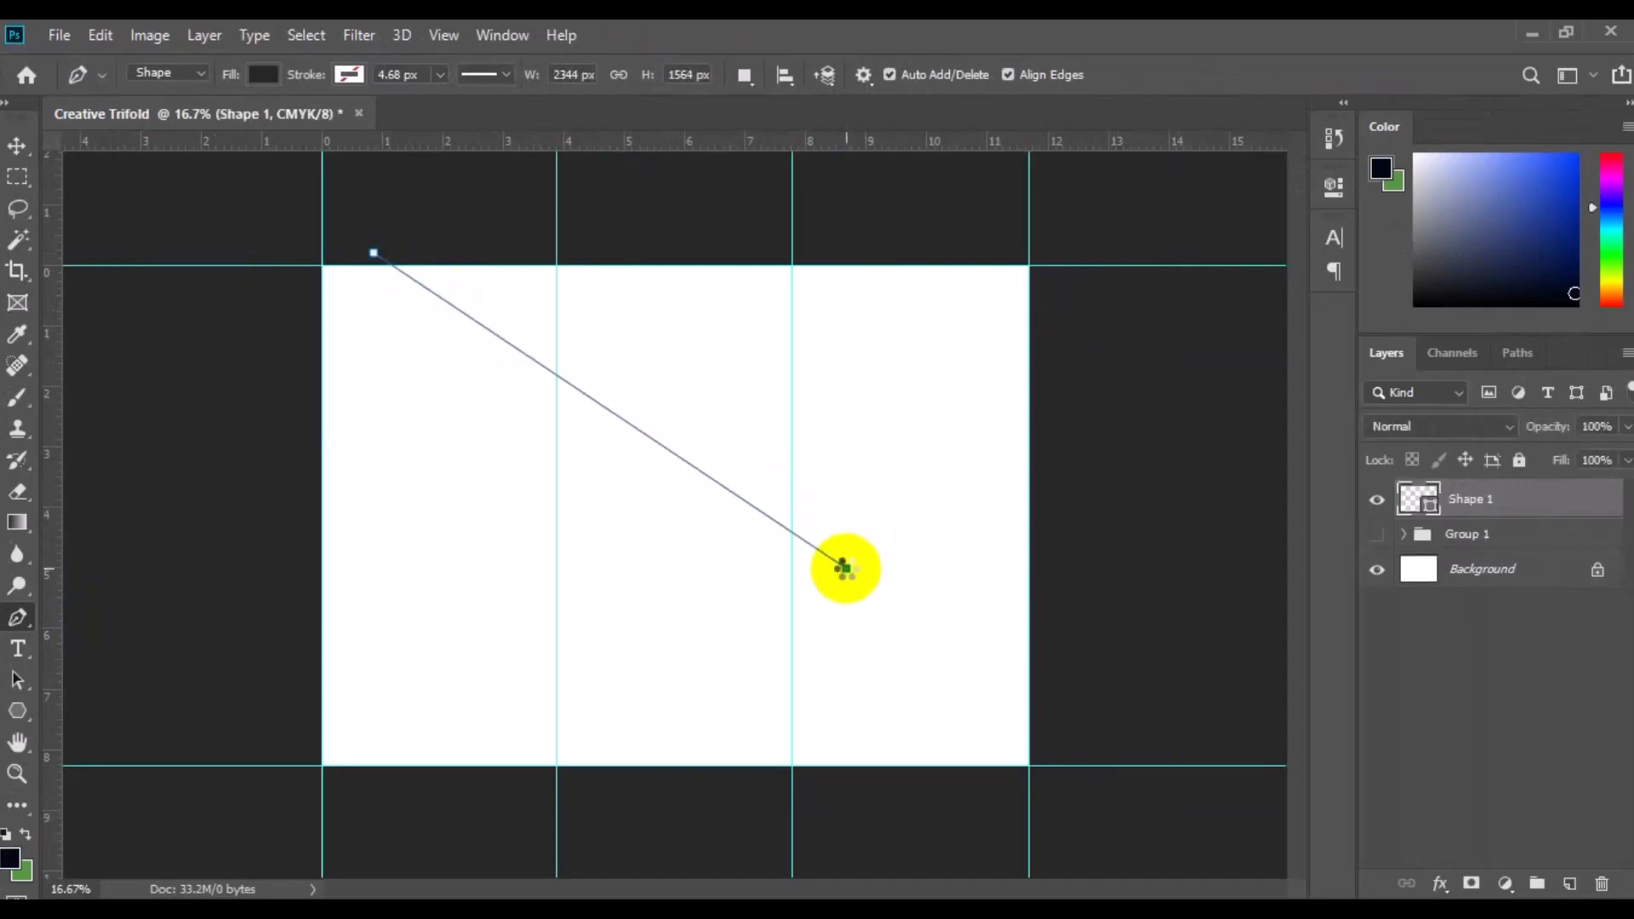
pyautogui.click(616, 768)
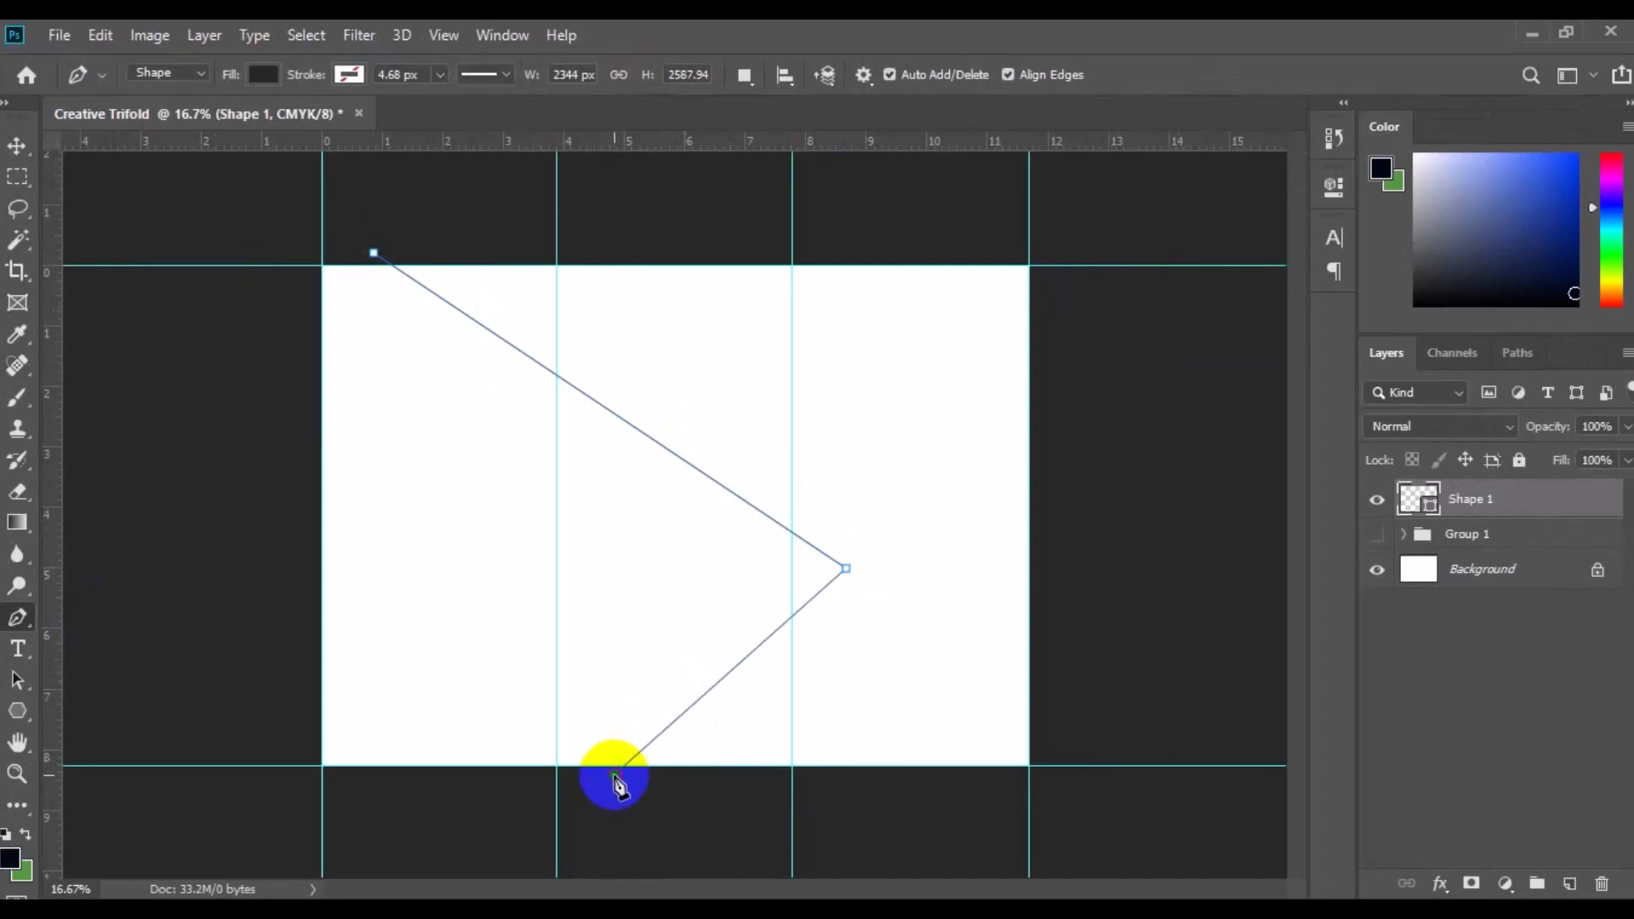
pyautogui.click(284, 791)
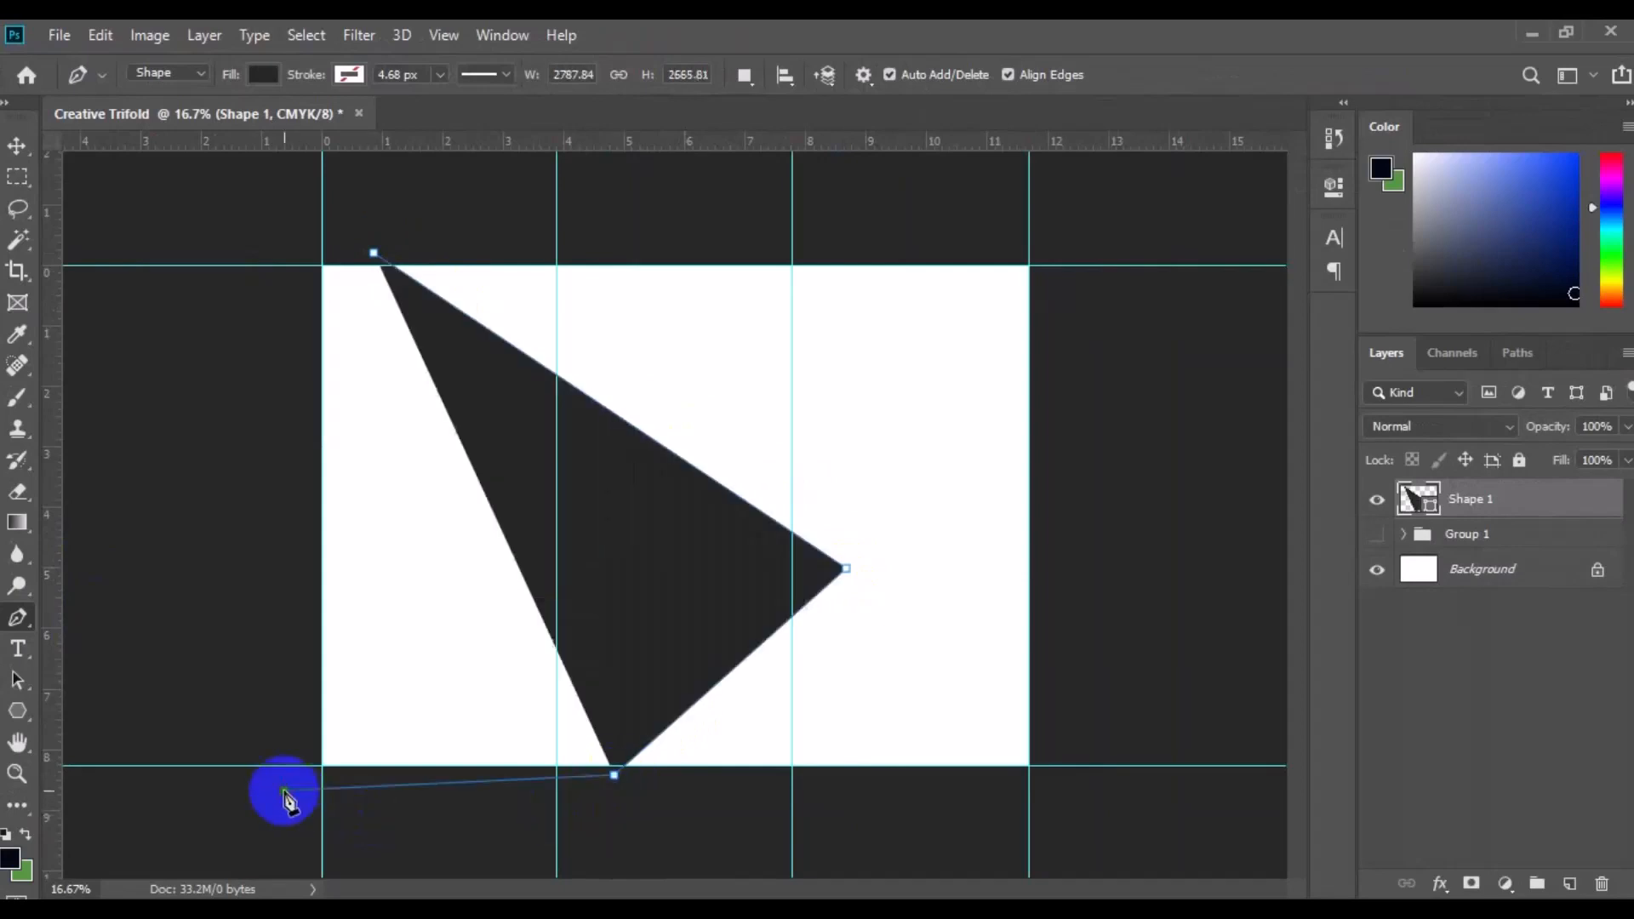
pyautogui.click(210, 523)
pyautogui.click(217, 230)
pyautogui.click(364, 219)
pyautogui.click(374, 253)
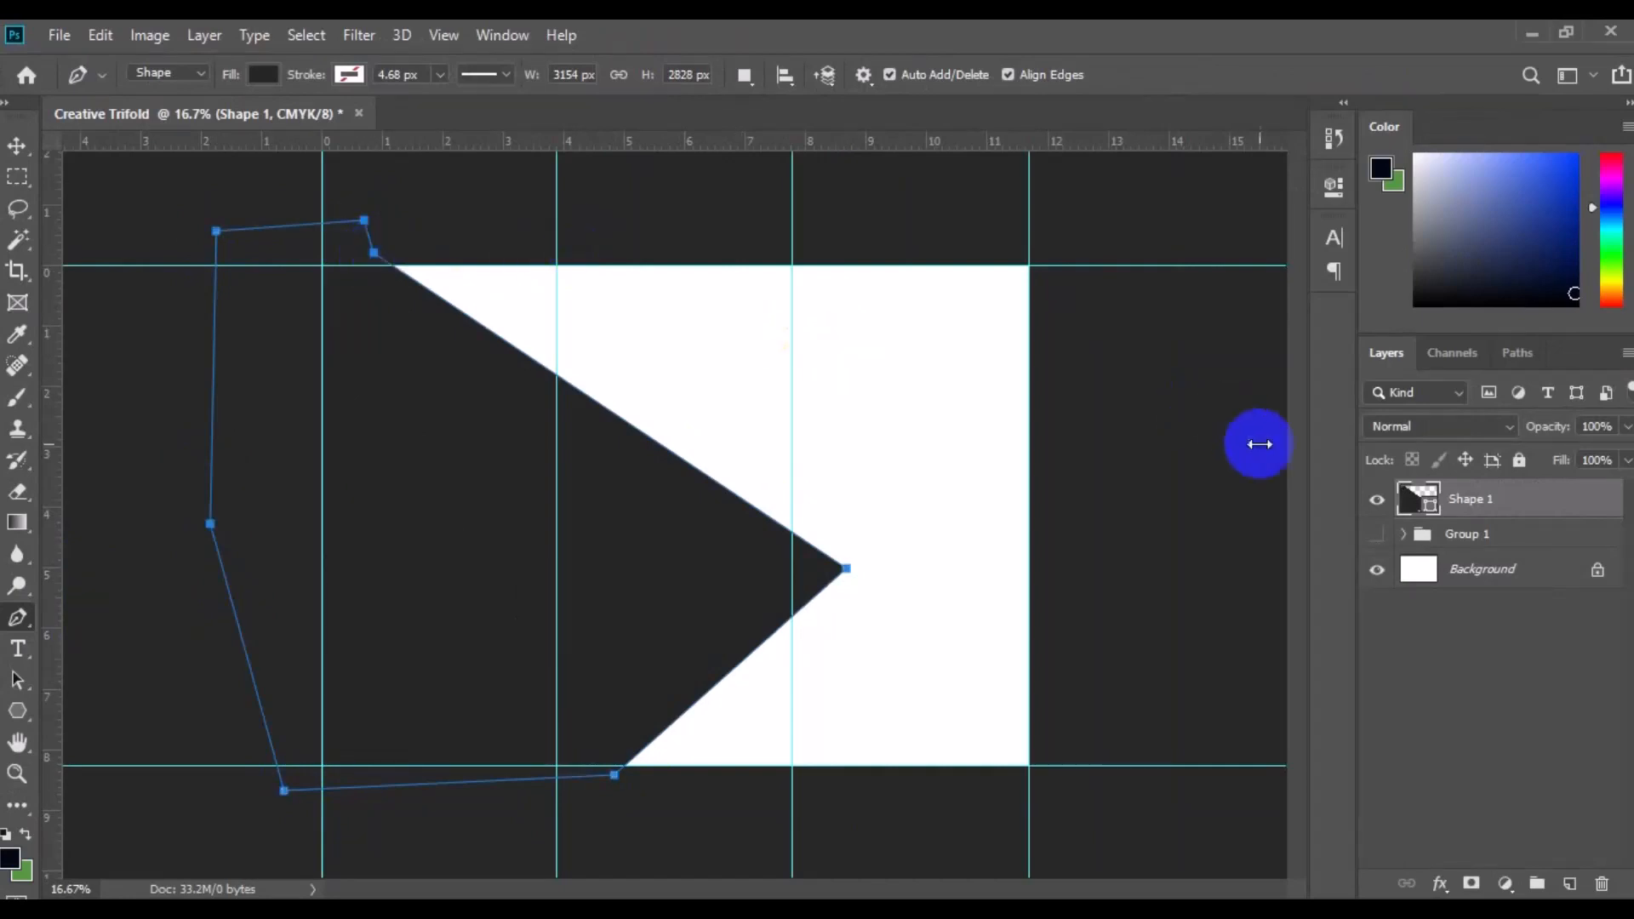
# - Draw a closed angular shape about 1524 x 1995 px directly above Group 1, covering the upper part of the right panel
pyautogui.click(1470, 536)
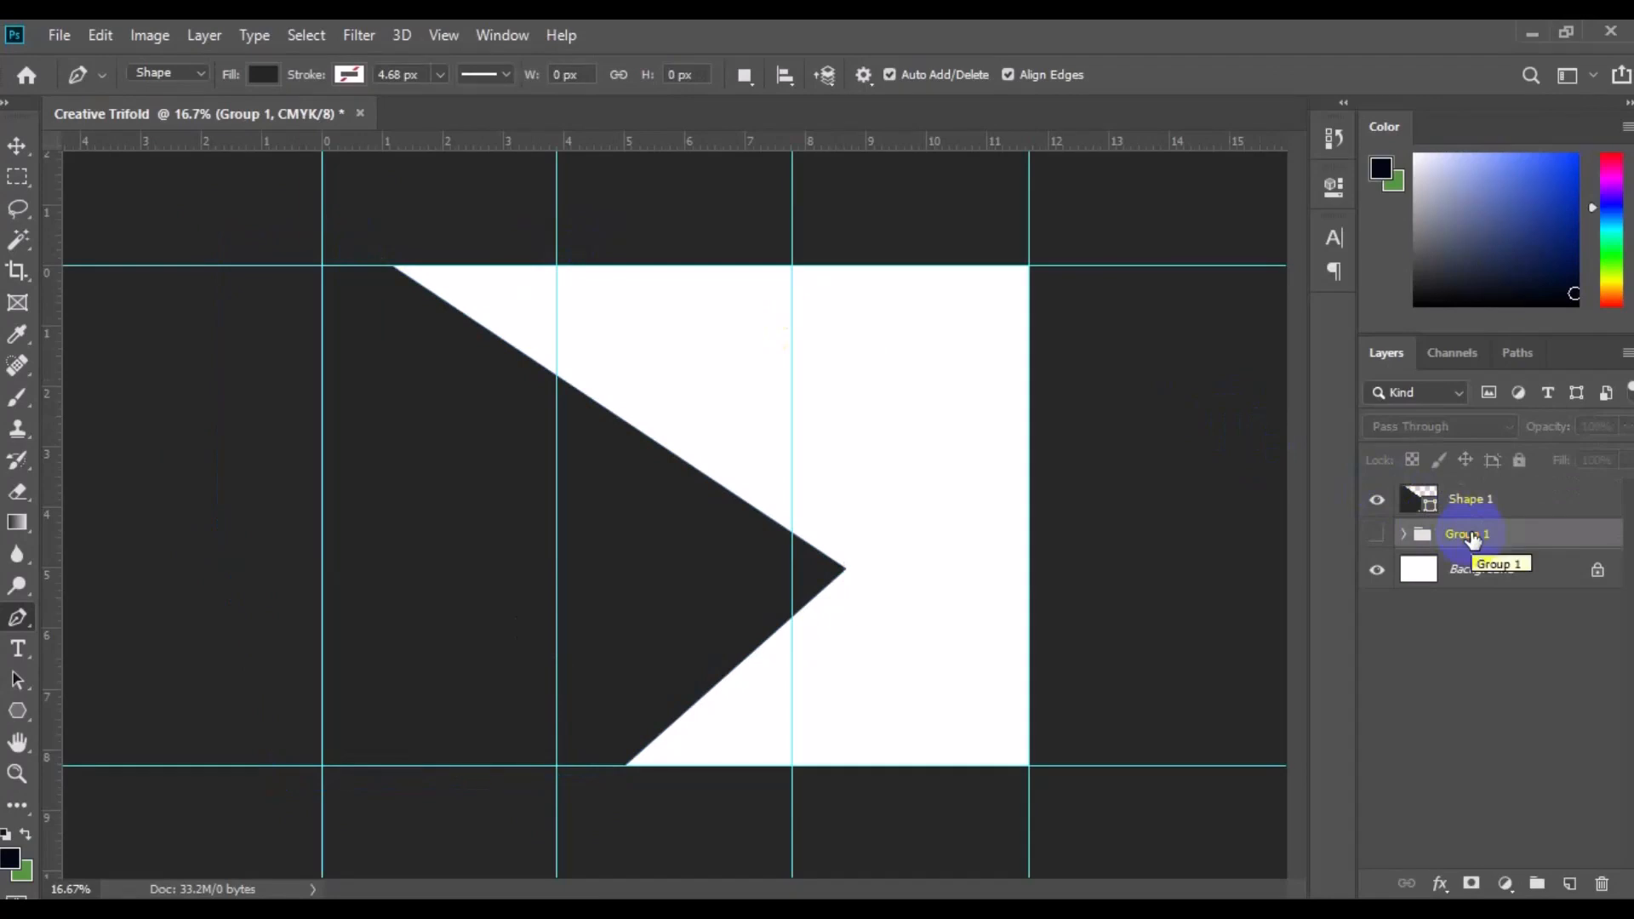
pyautogui.hotkey('ctrl', '+')
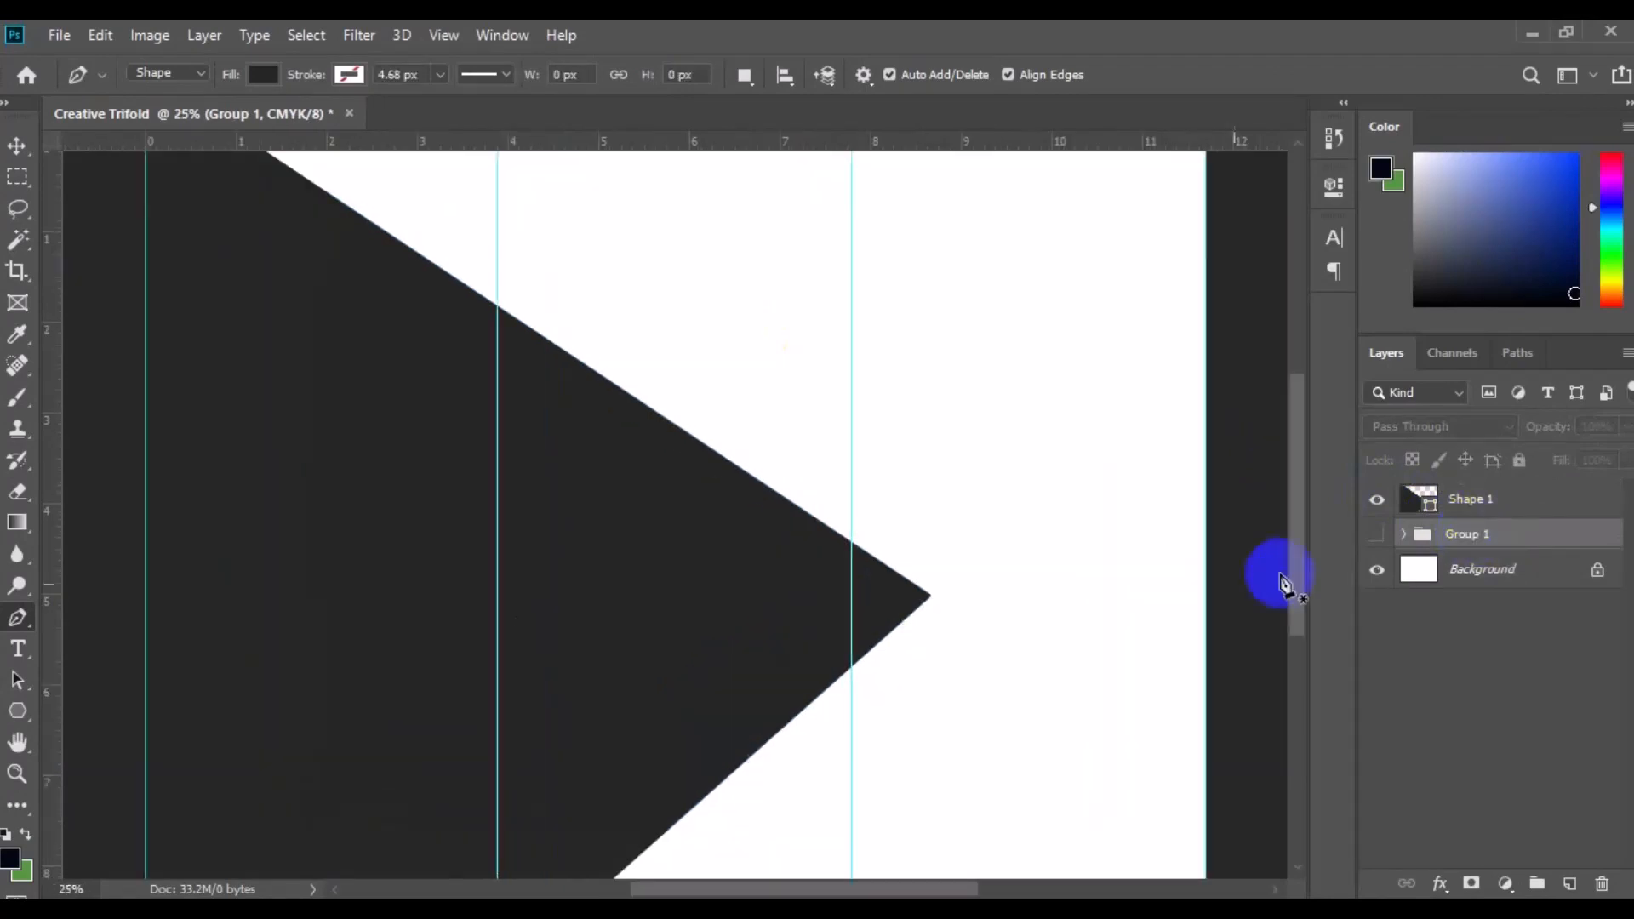
pyautogui.click(932, 598)
pyautogui.click(1238, 376)
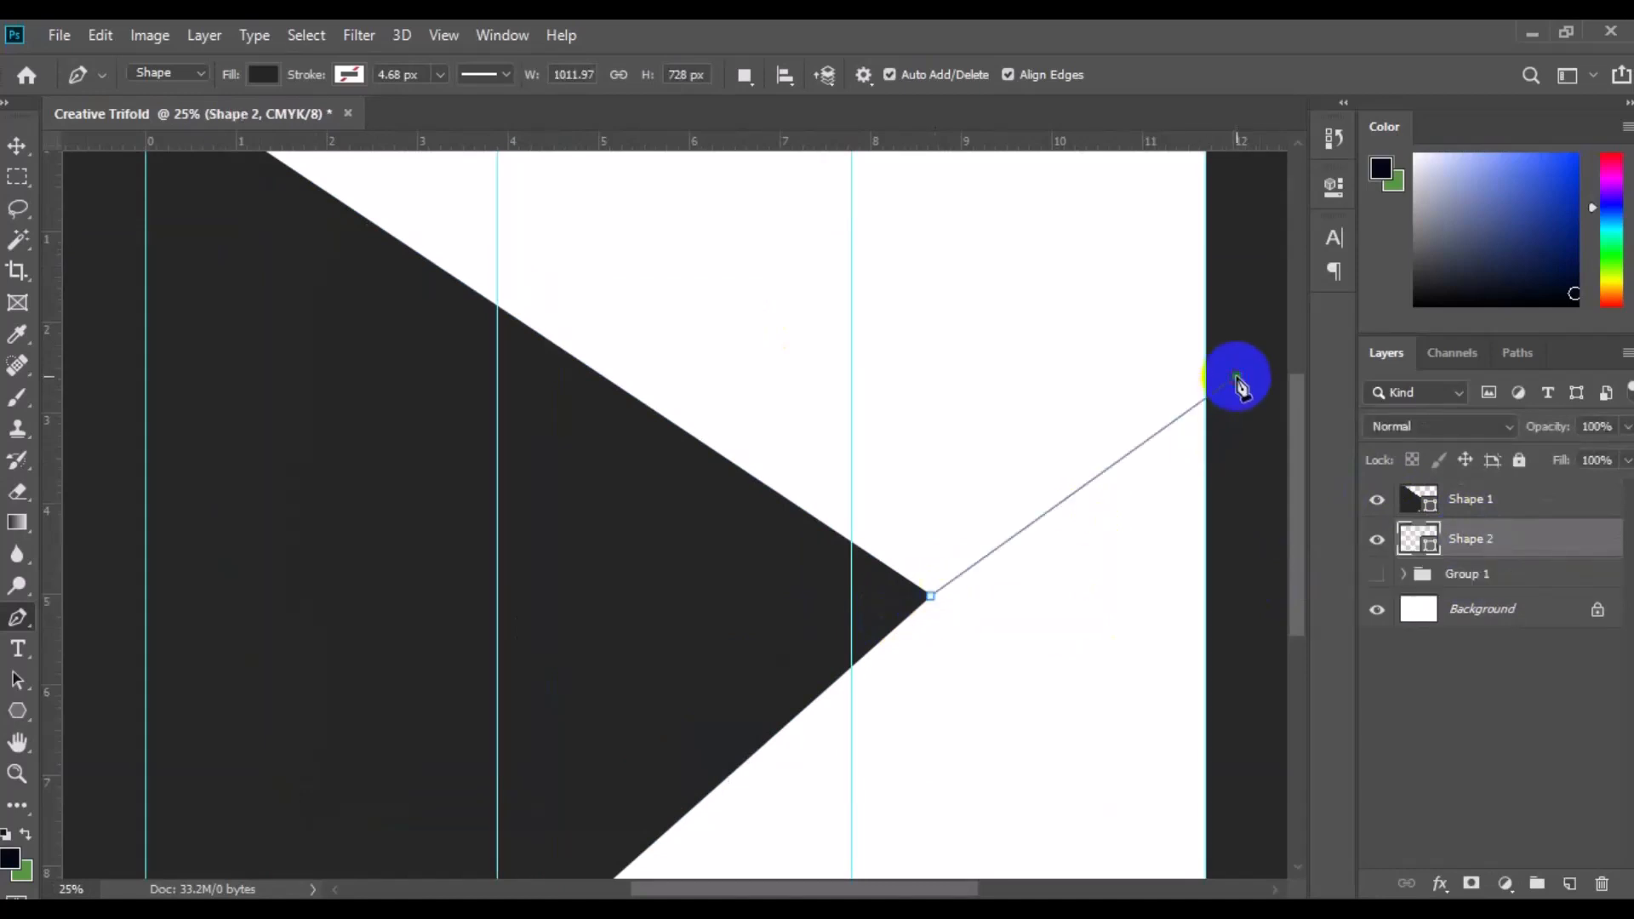
pyautogui.hotkey('ctrl', '-')
pyautogui.click(1100, 218)
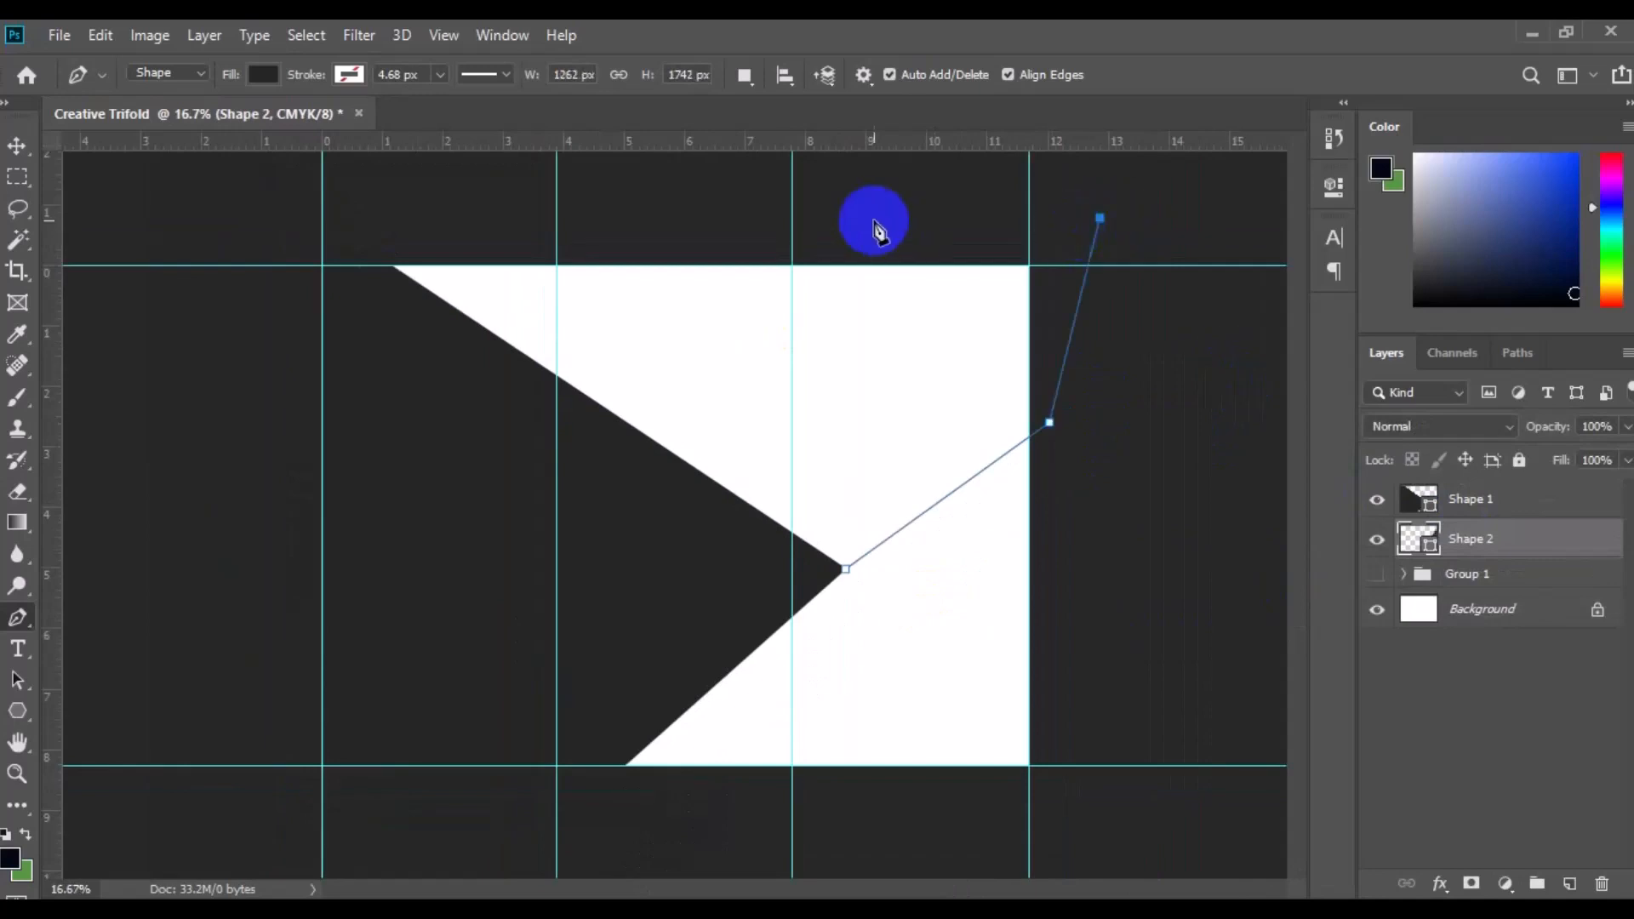
pyautogui.click(792, 214)
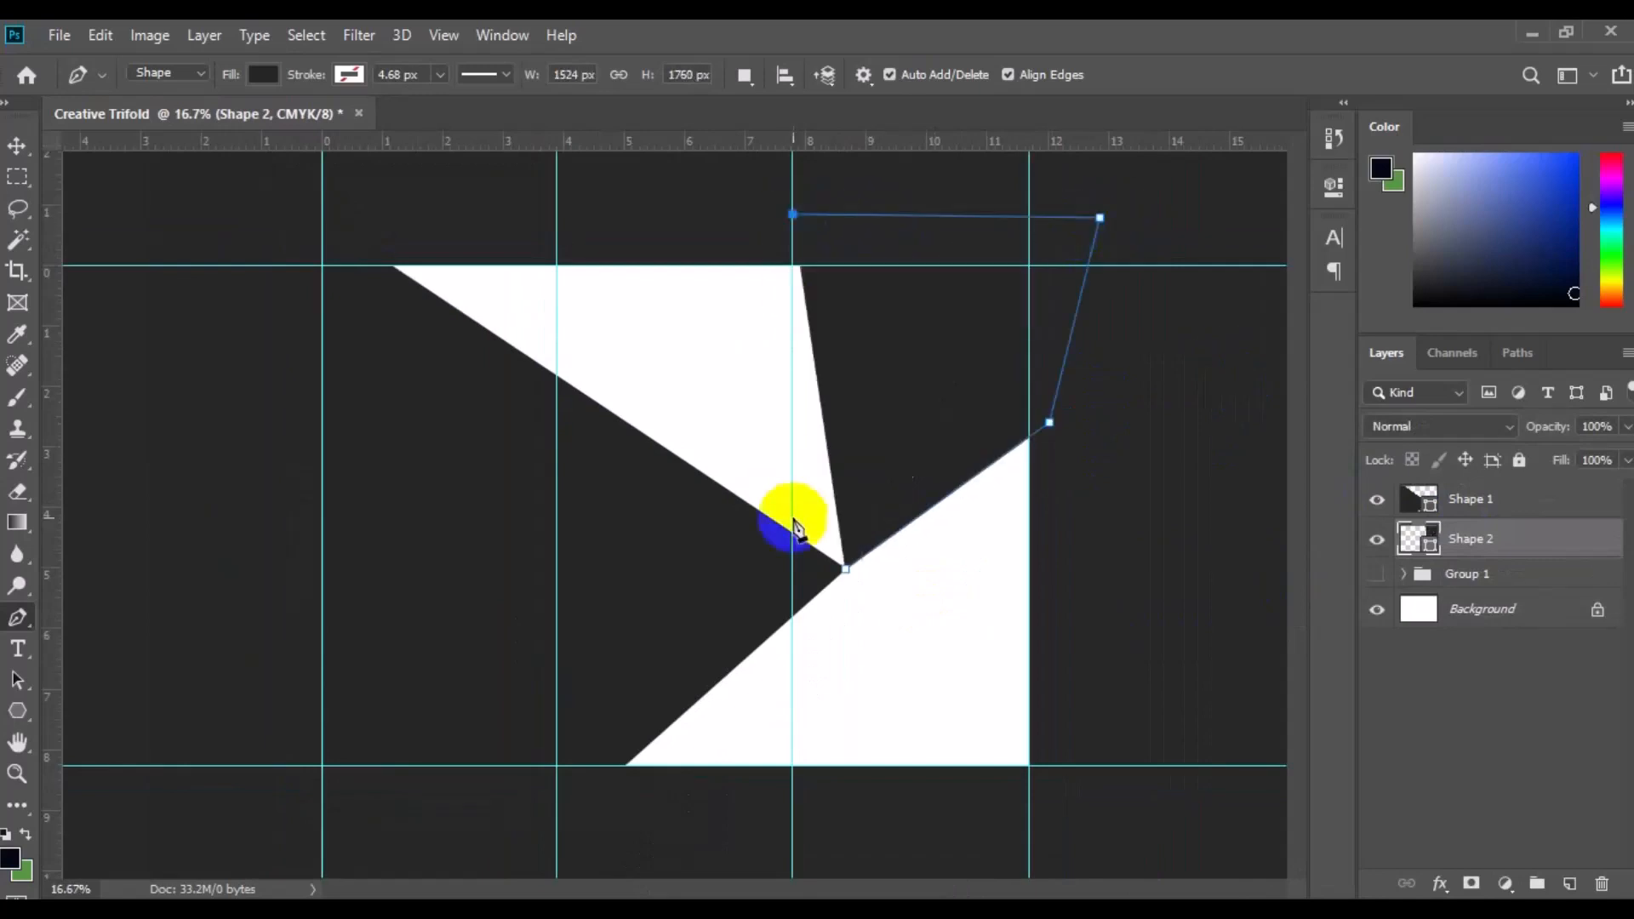
pyautogui.click(792, 617)
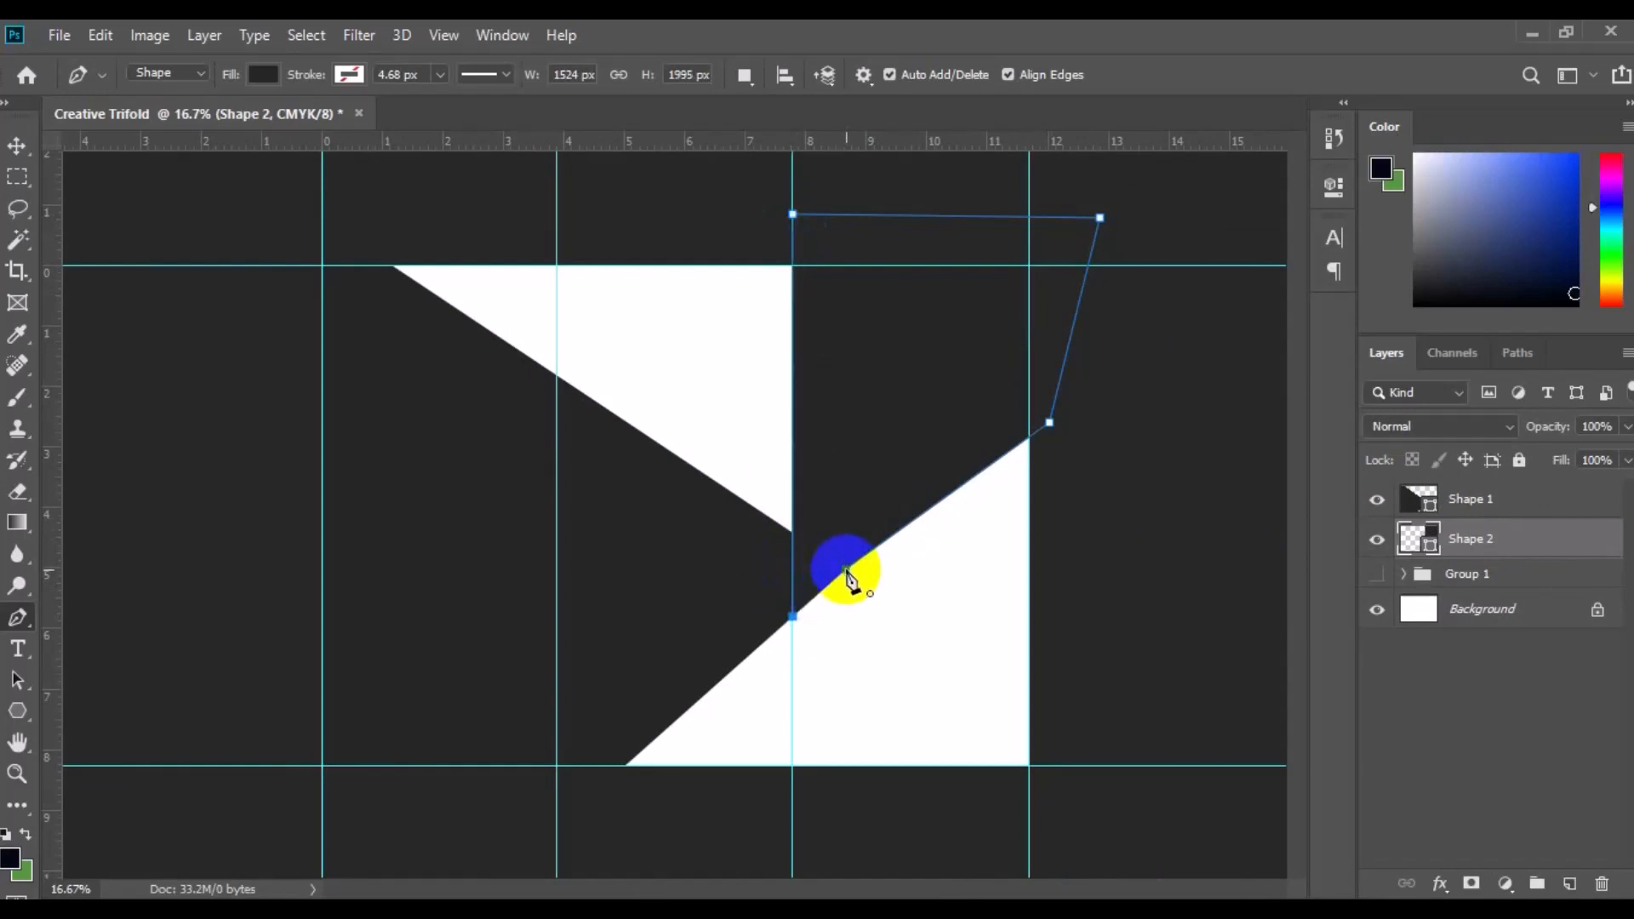
pyautogui.click(846, 570)
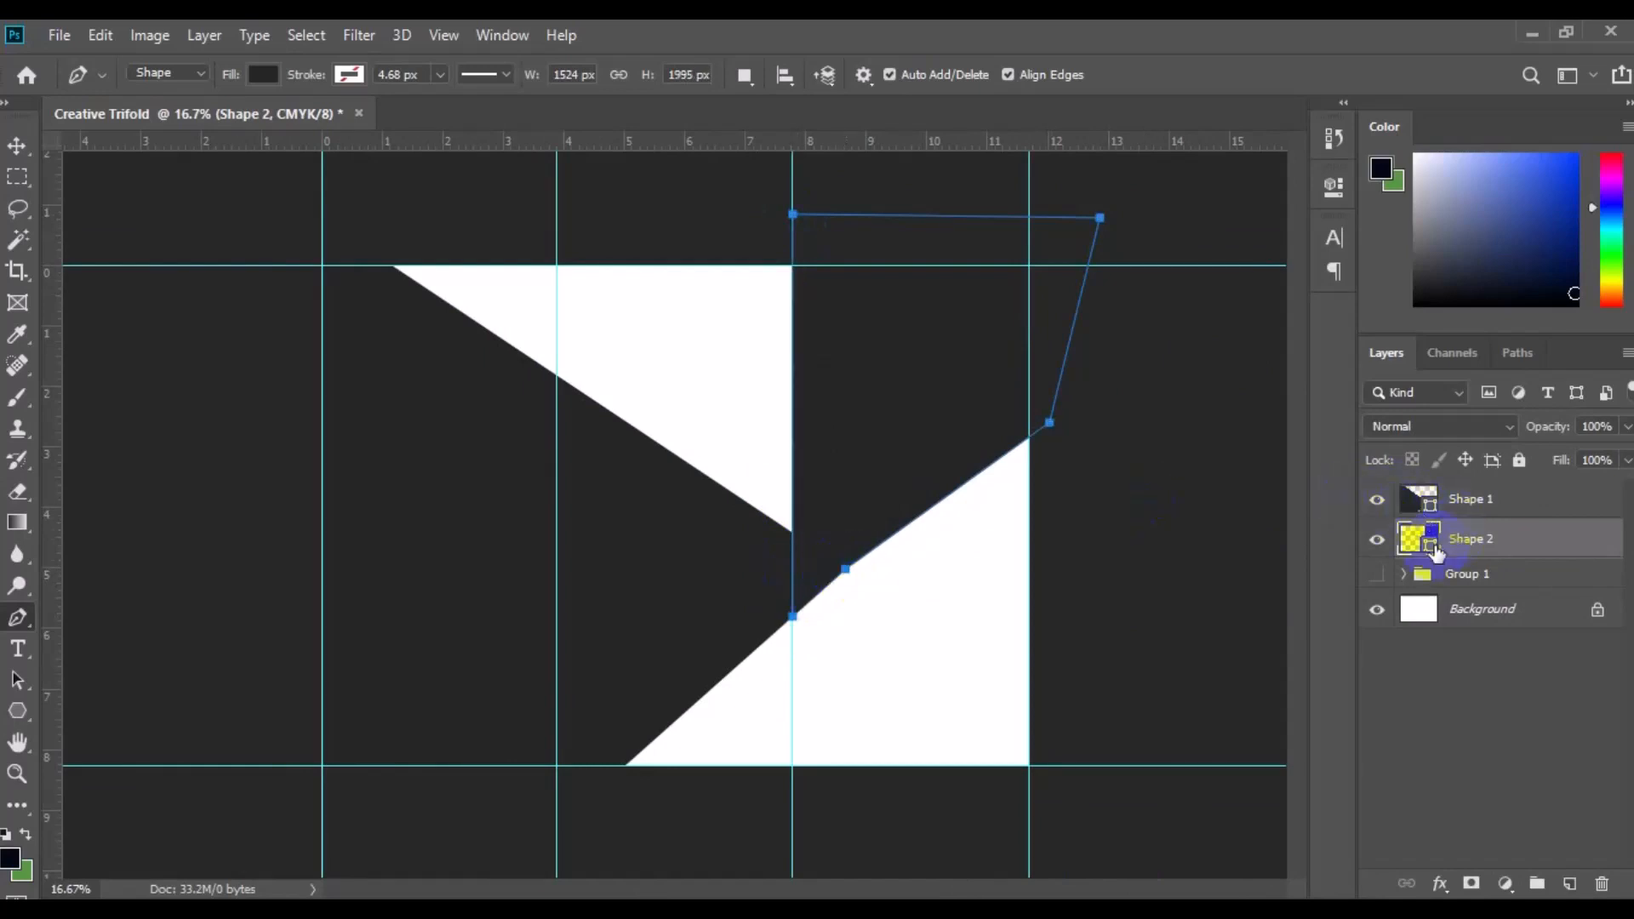
# - Change the fill of the new right-panel shape to the tan color #93806e
pyautogui.doubleClick(1433, 546)
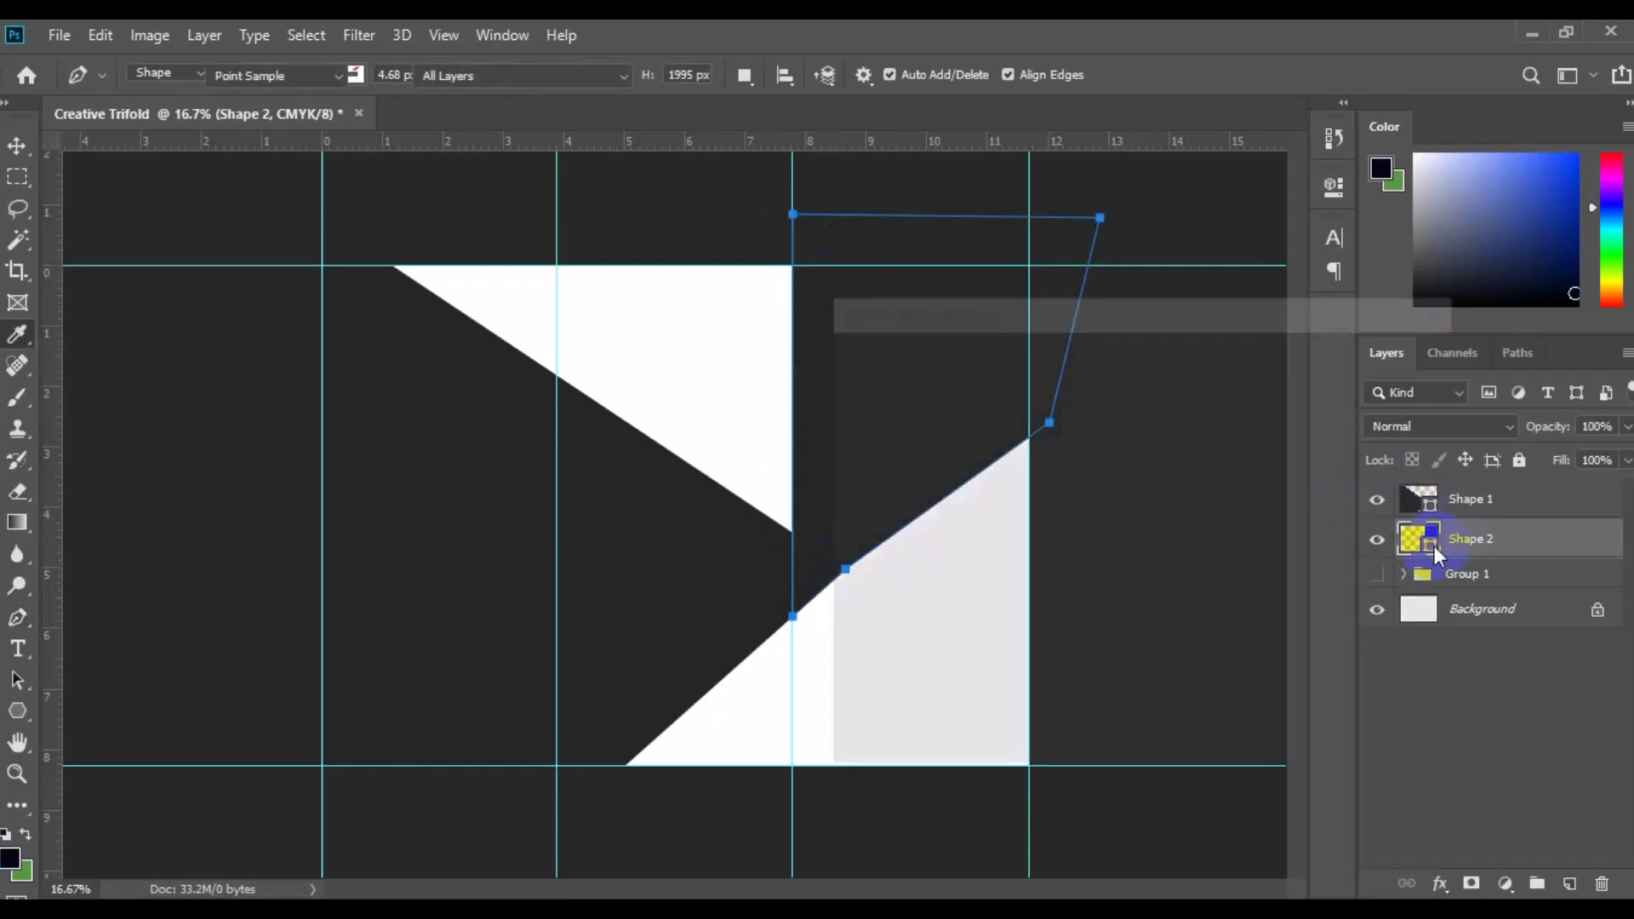
pyautogui.click(913, 494)
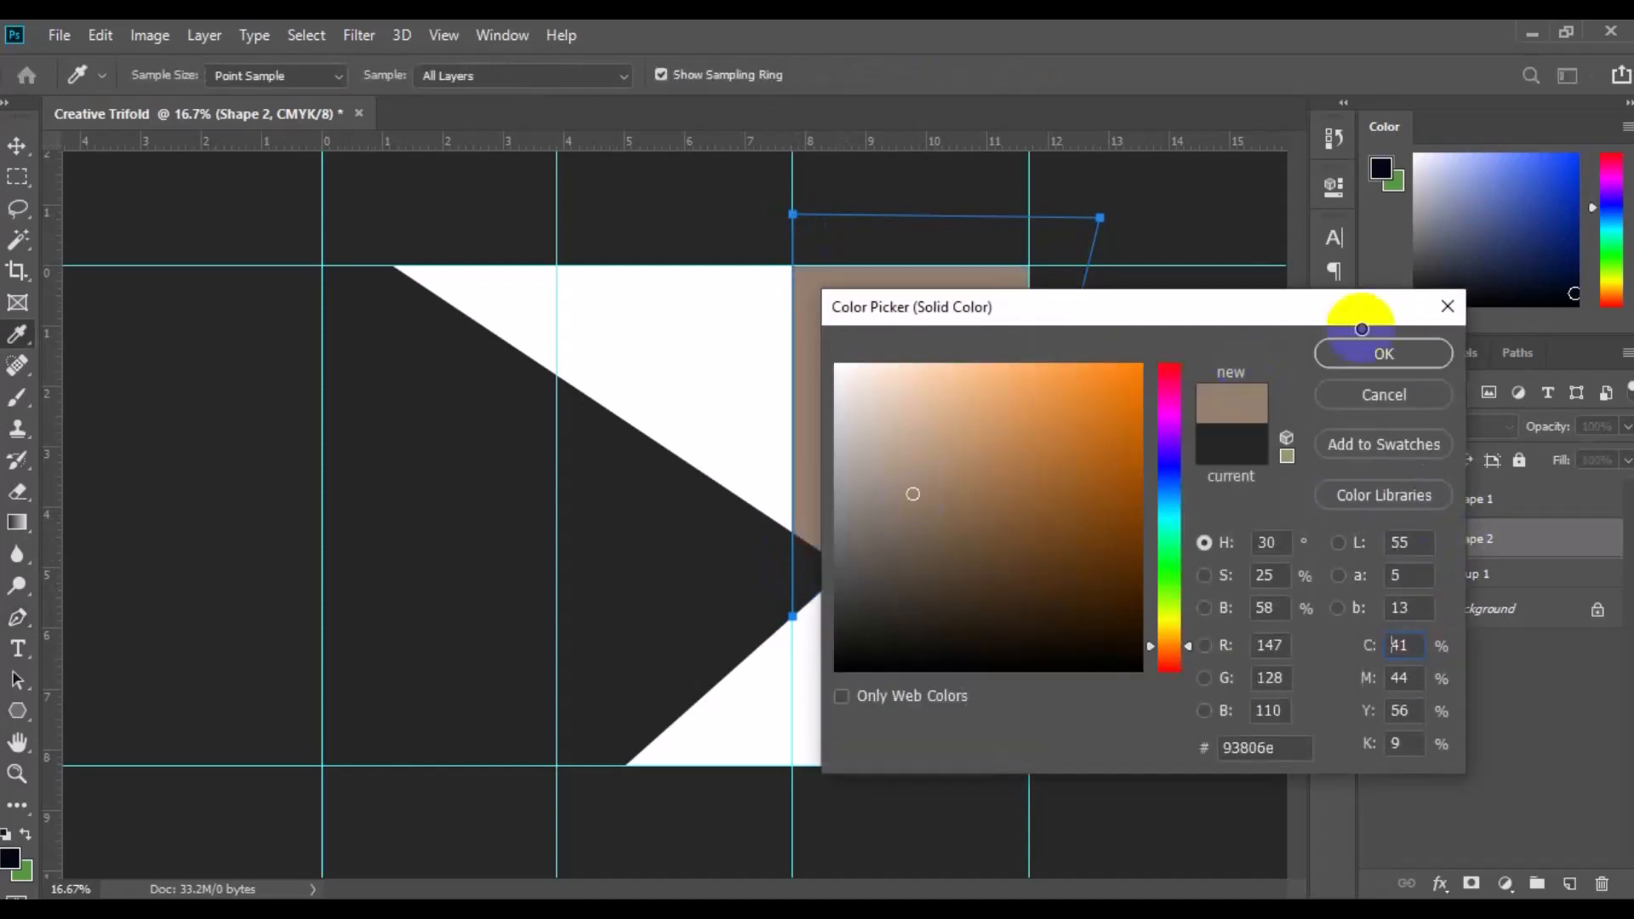
pyautogui.click(1401, 356)
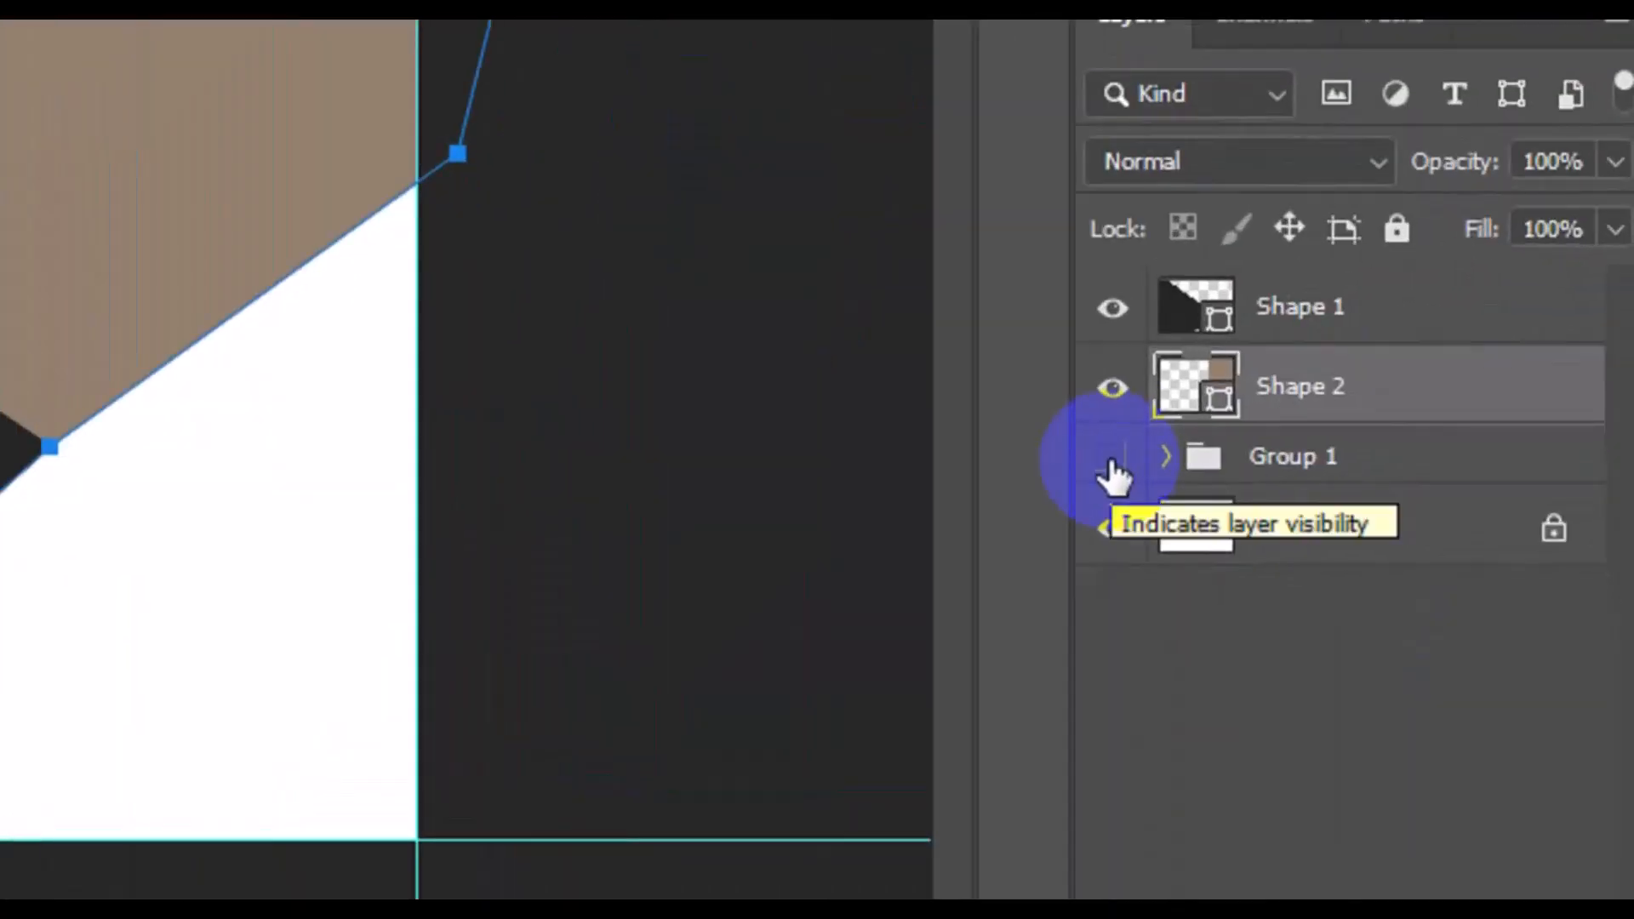
# - Show the rectangle group and duplicate the middle panel's gray rectangle as Rectangle 1 copy
pyautogui.click(1112, 462)
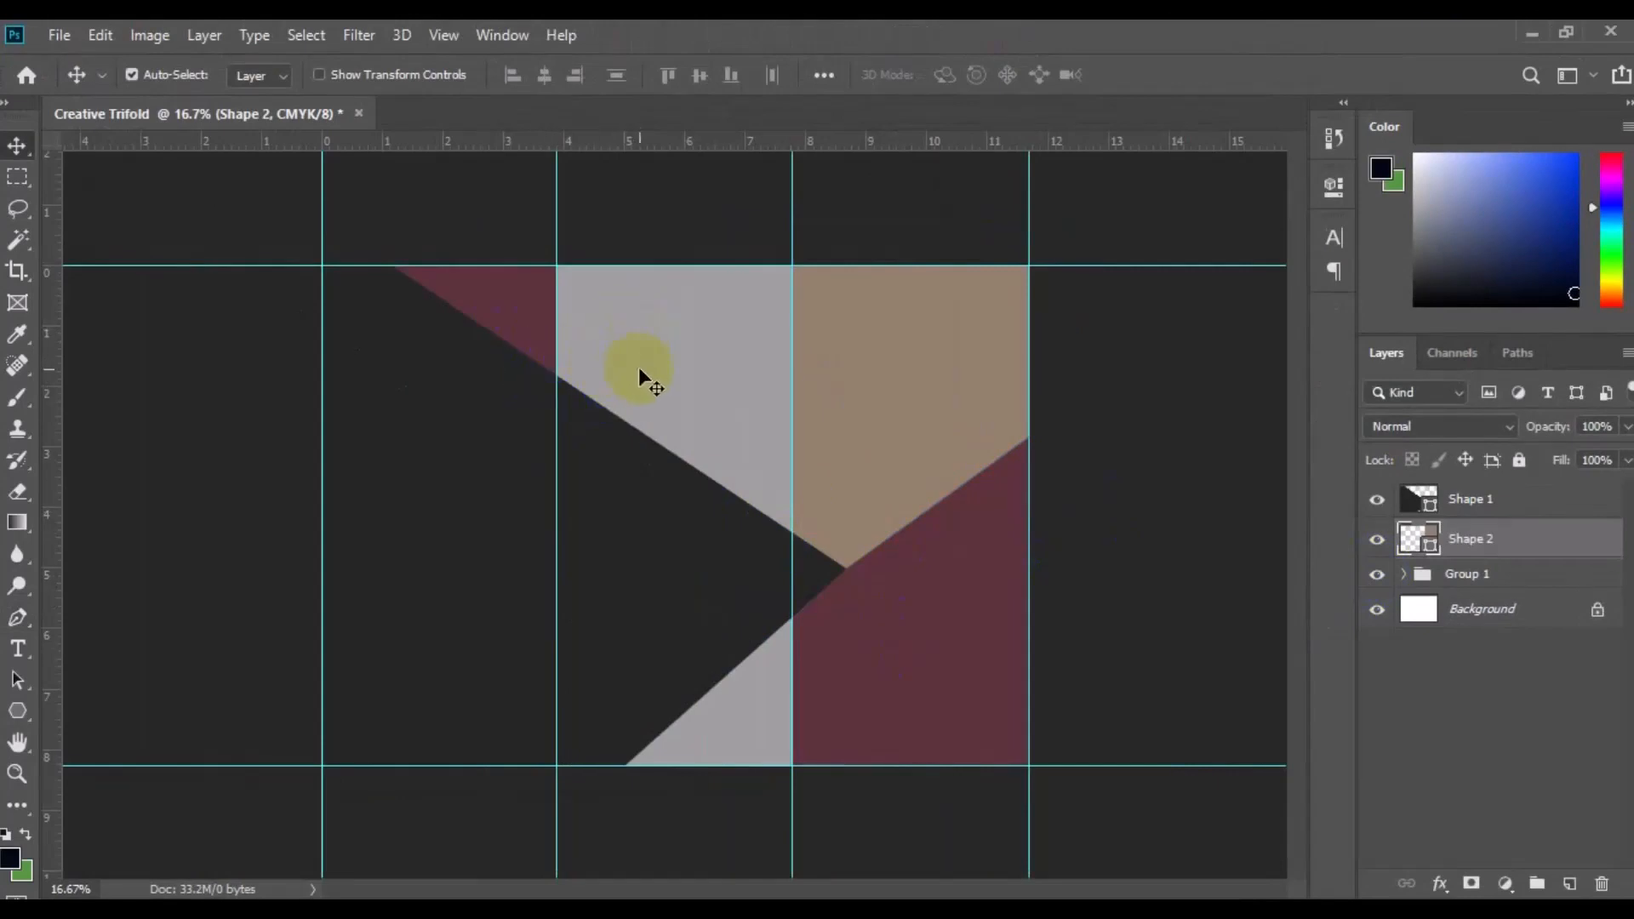
pyautogui.click(688, 377)
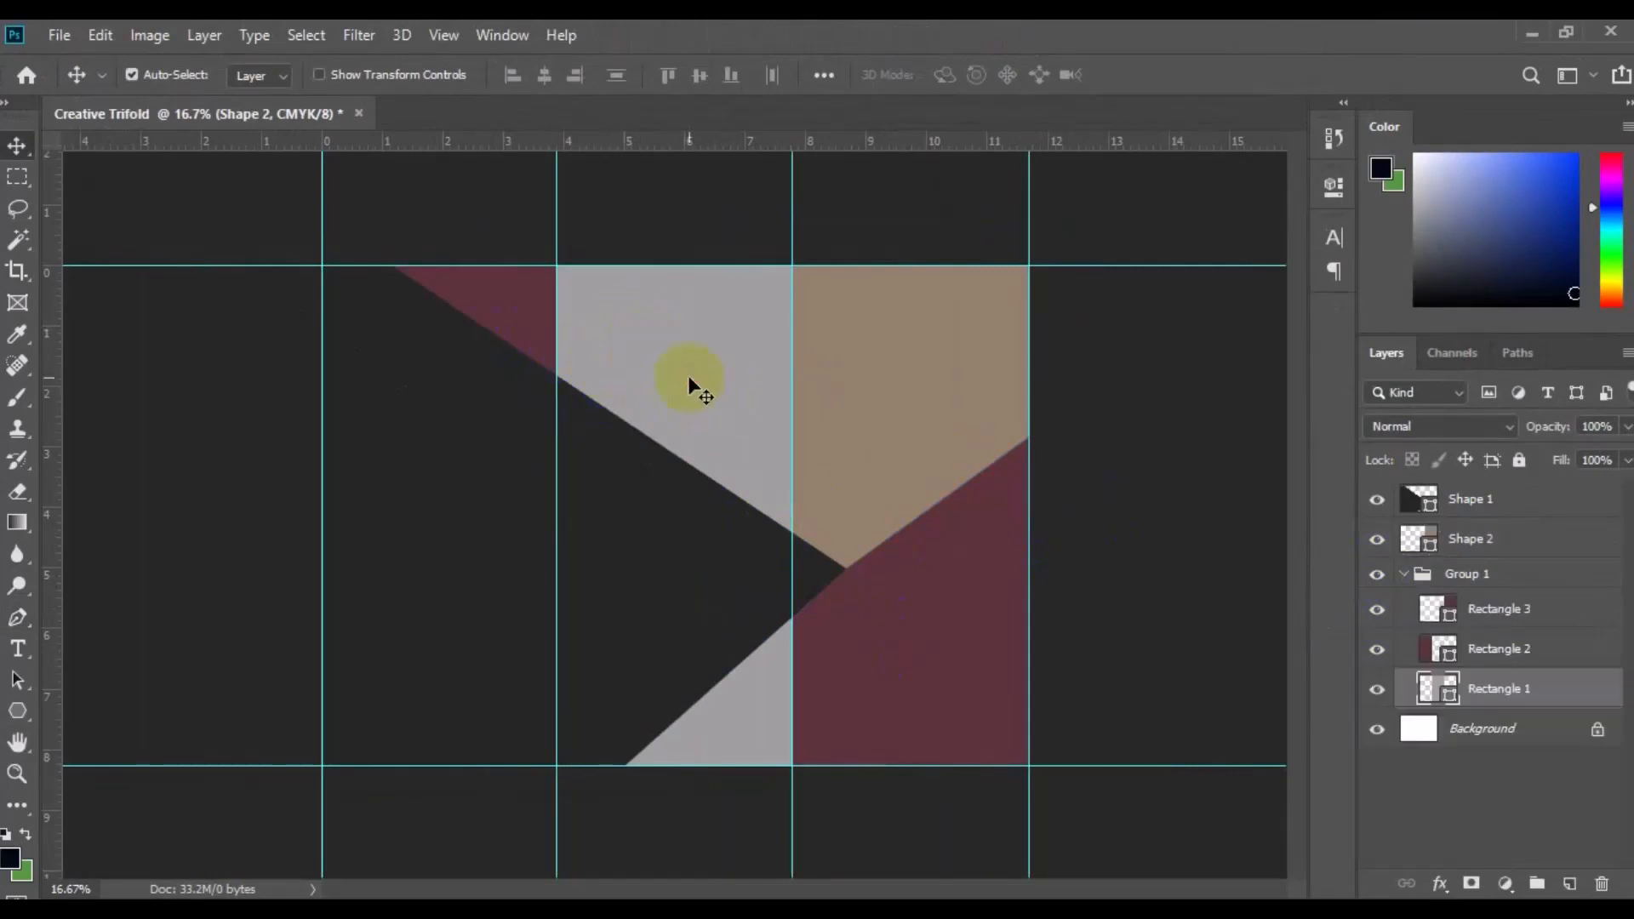
pyautogui.rightClick(1546, 702)
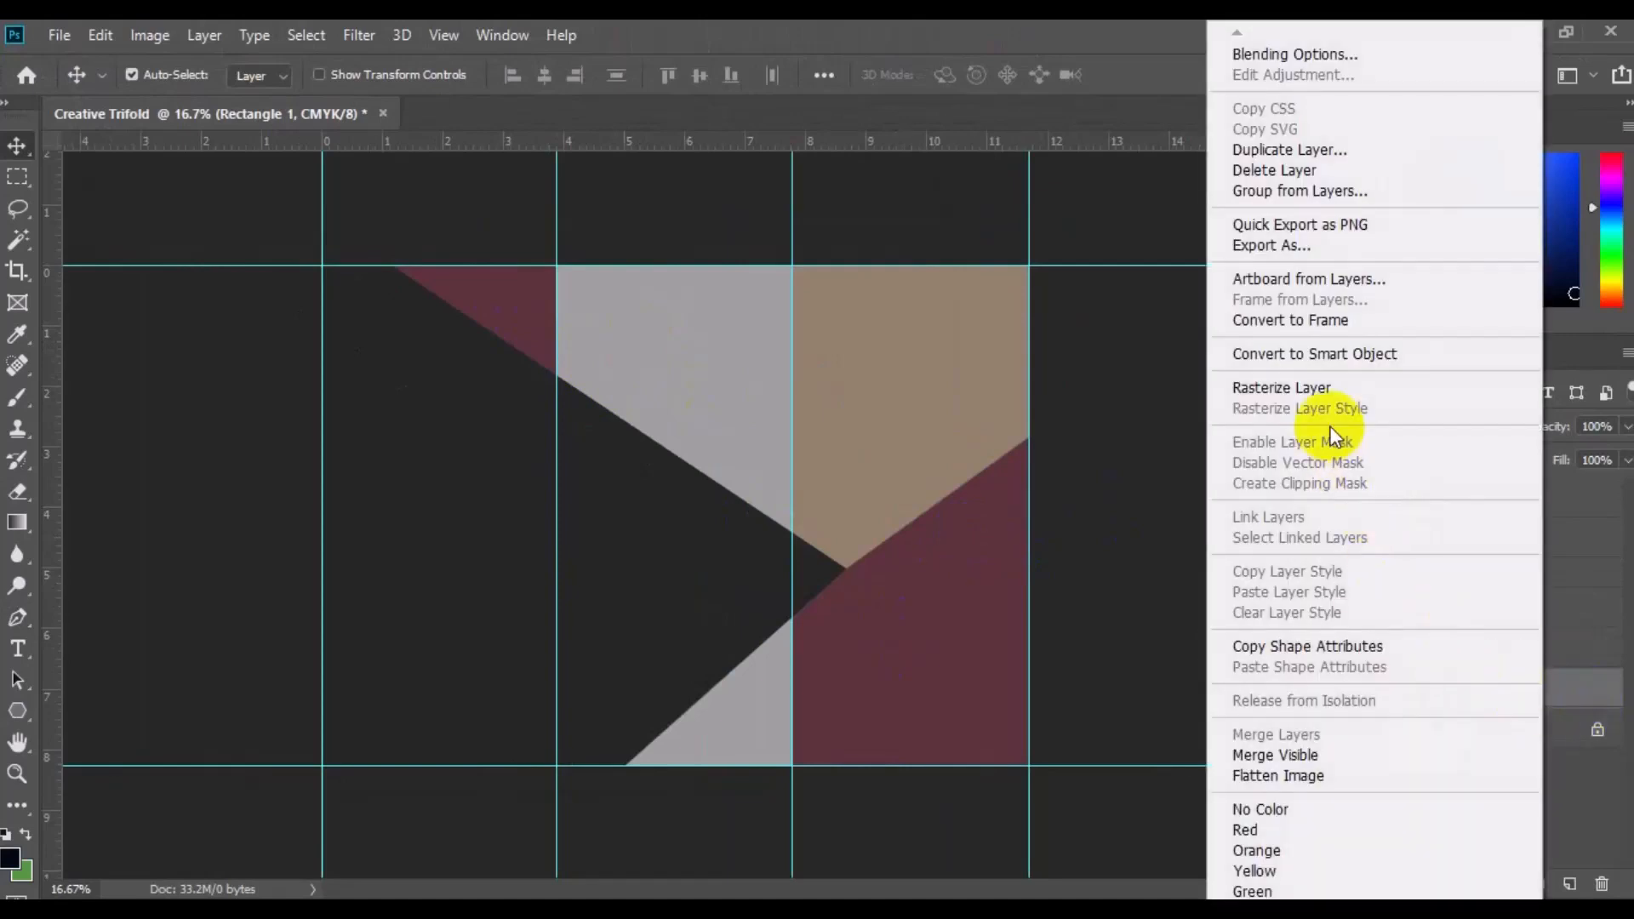
pyautogui.click(1297, 152)
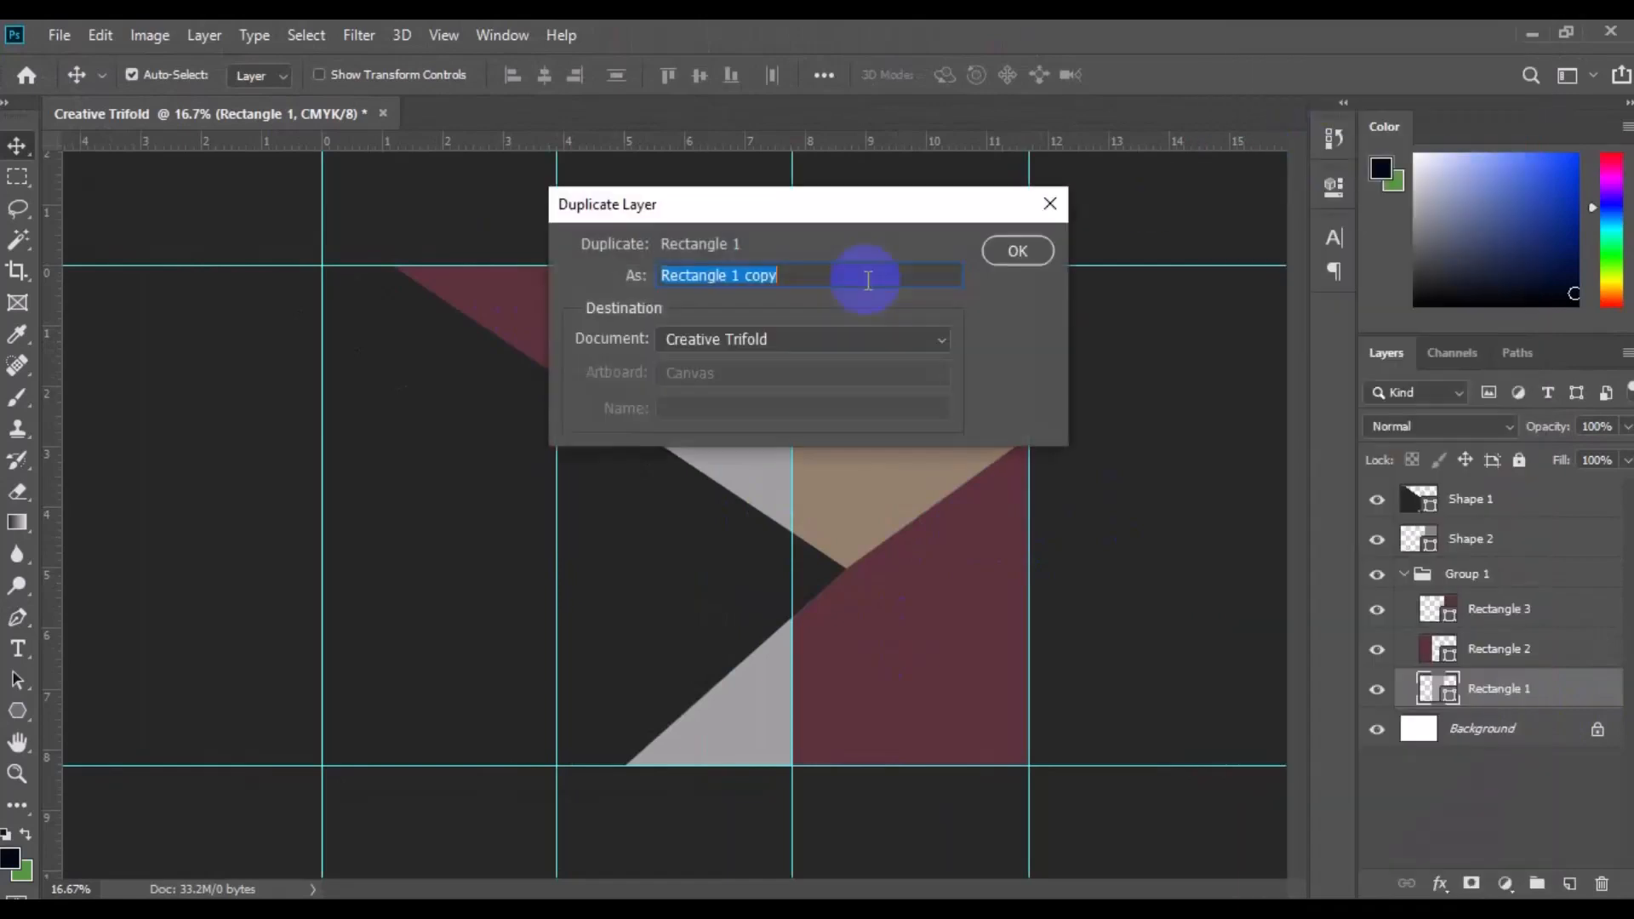
pyautogui.click(817, 276)
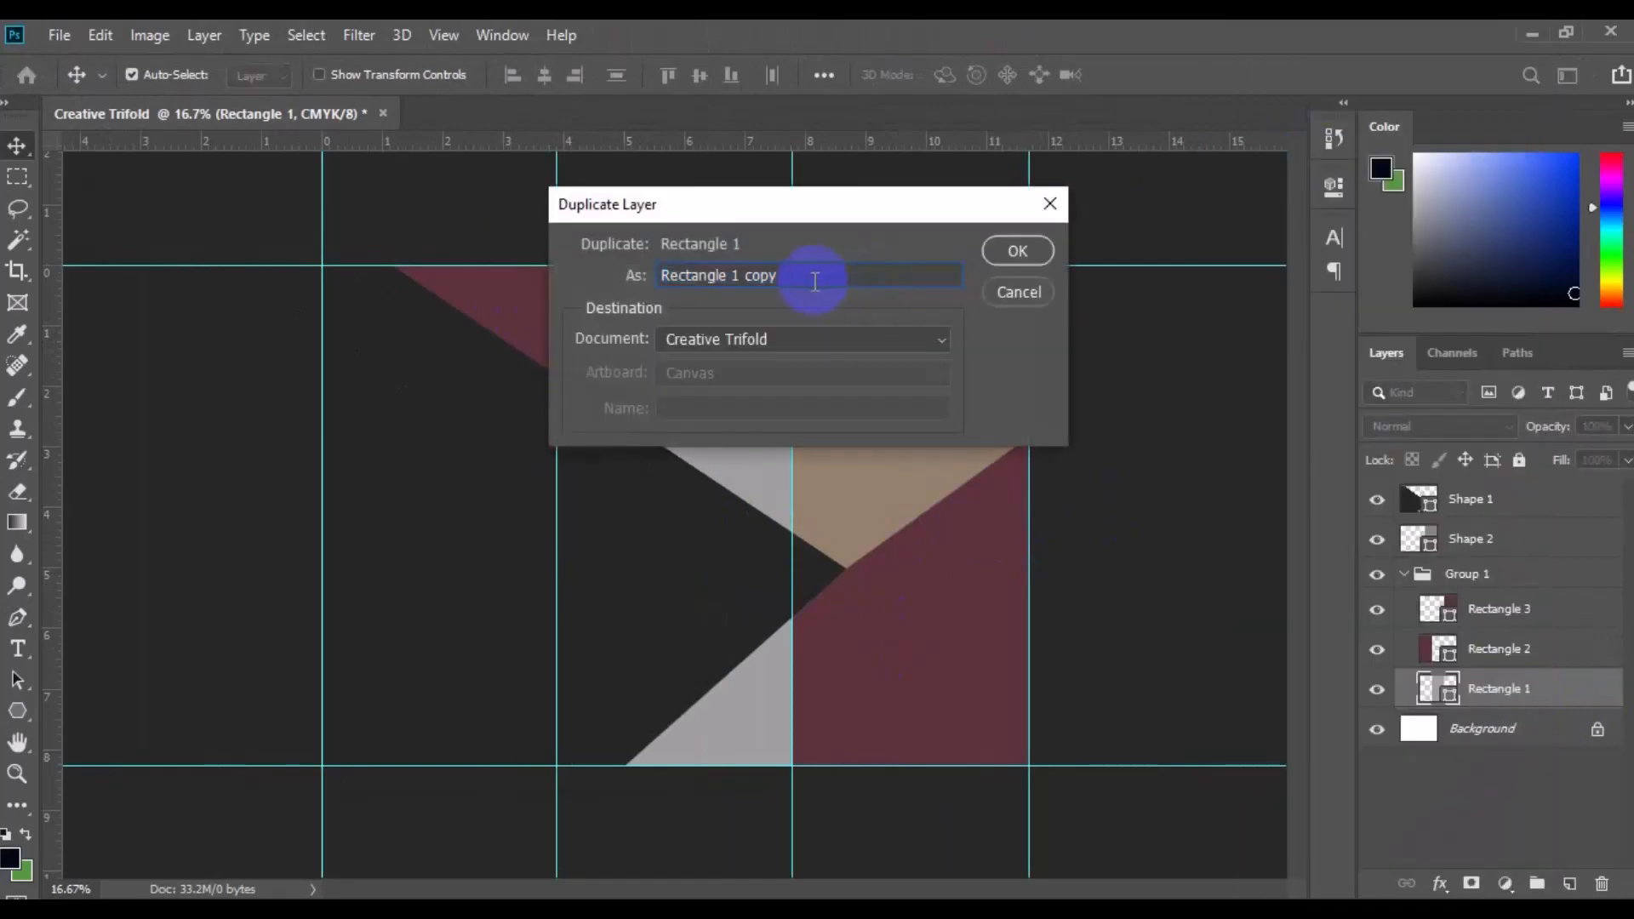
pyautogui.click(1017, 251)
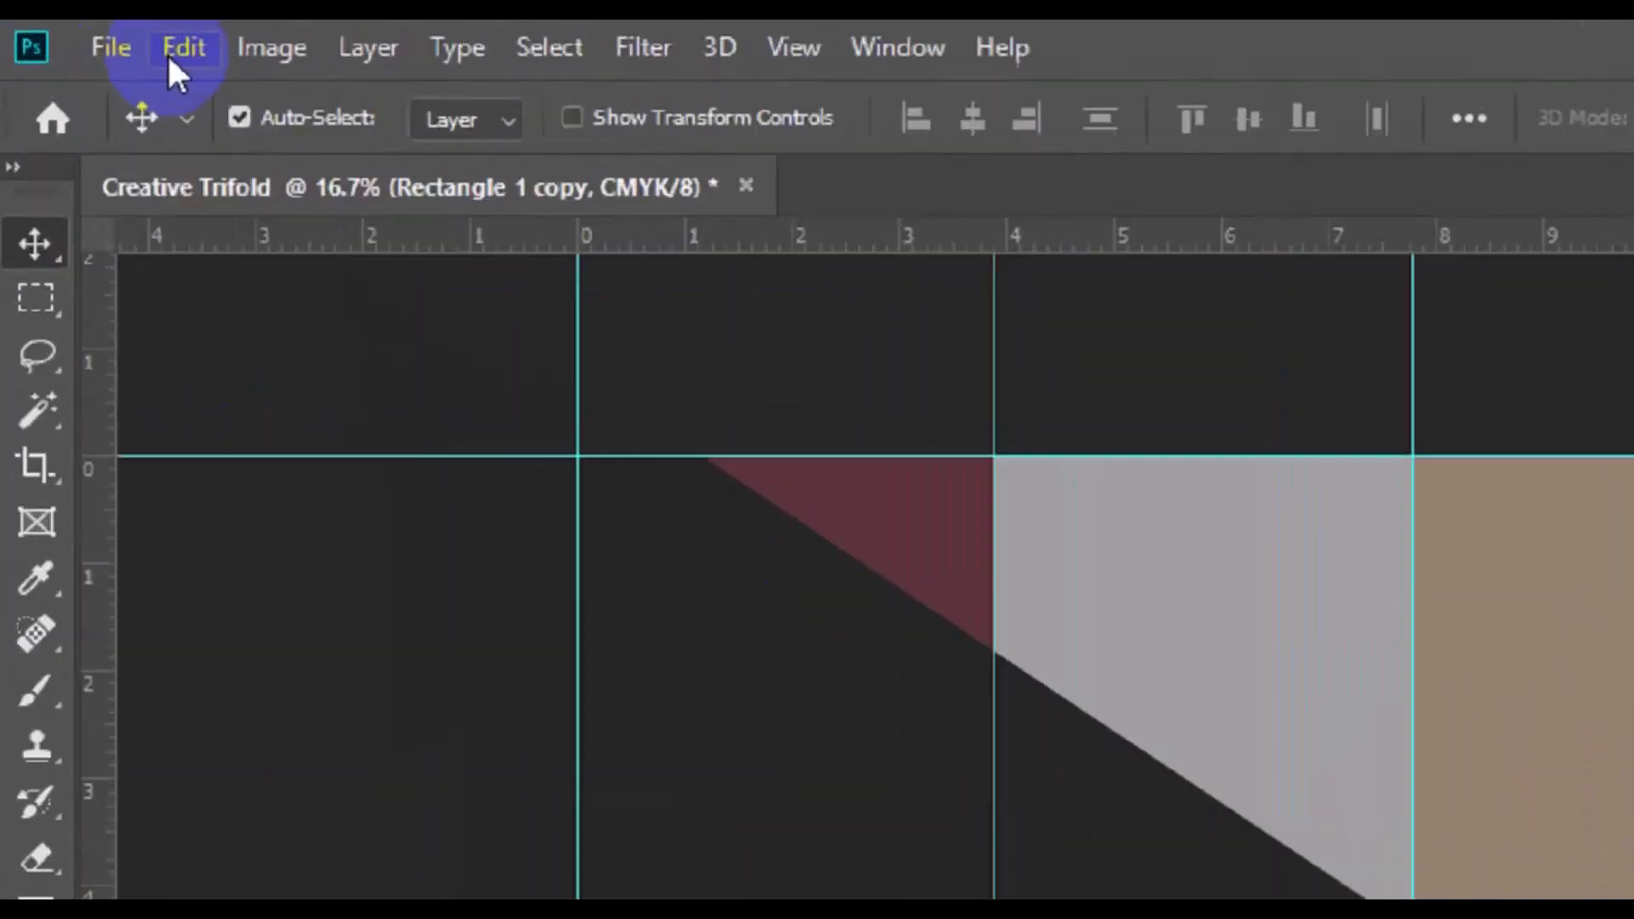
# - Free-transform Rectangle 1 copy to 65.93% height, keeping its upper edge on the canvas's top guide
pyautogui.click(98, 37)
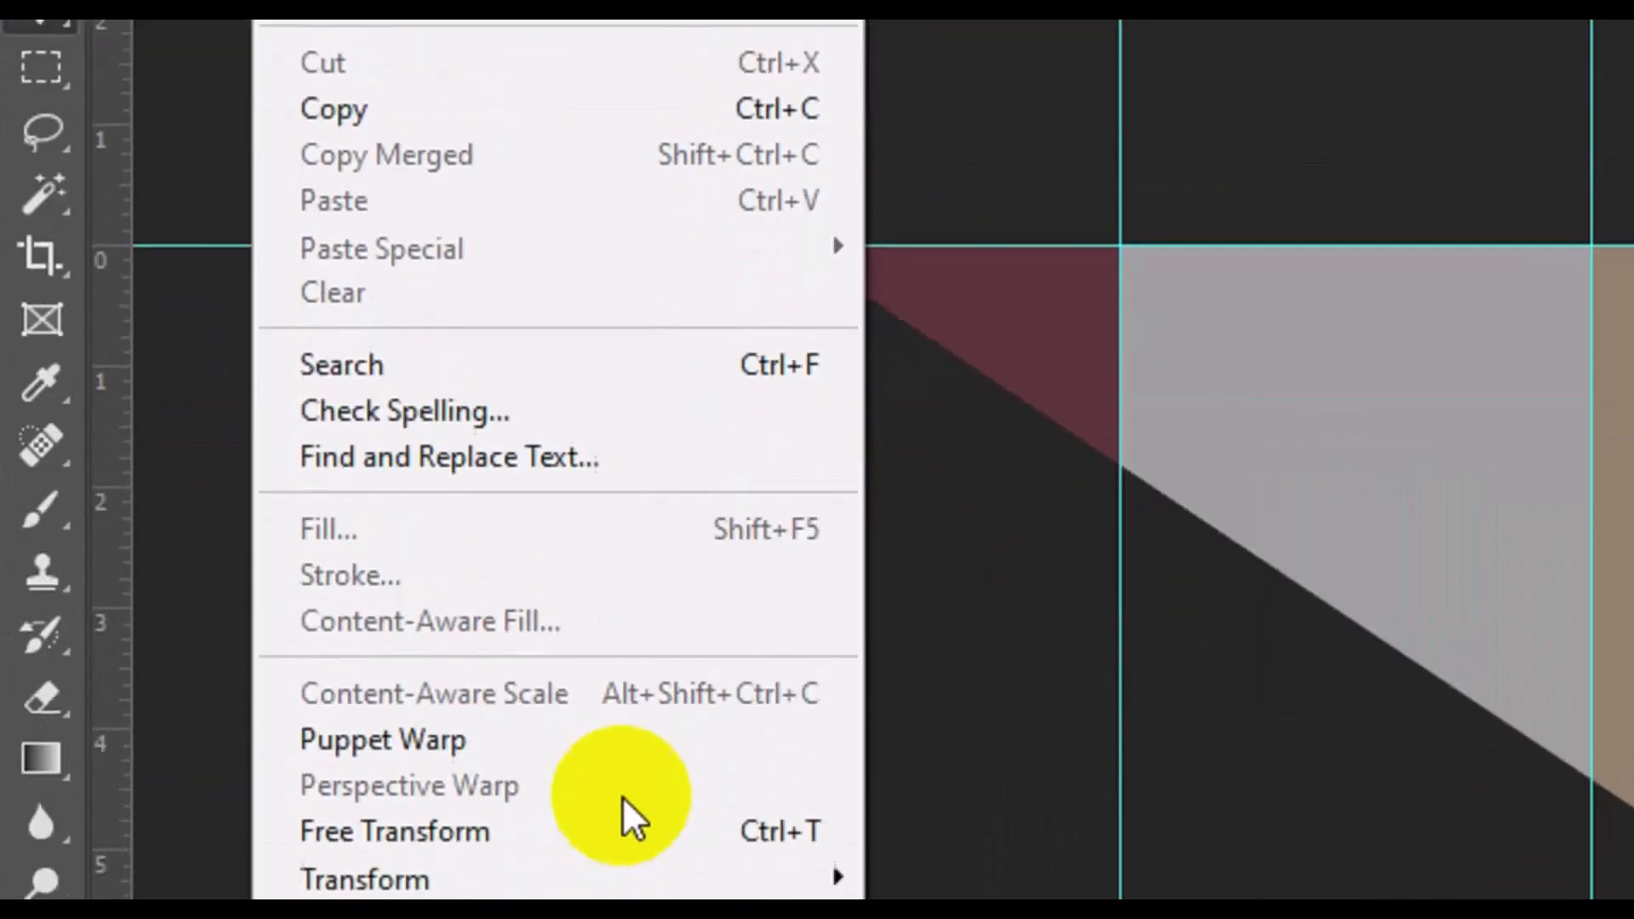
pyautogui.click(619, 686)
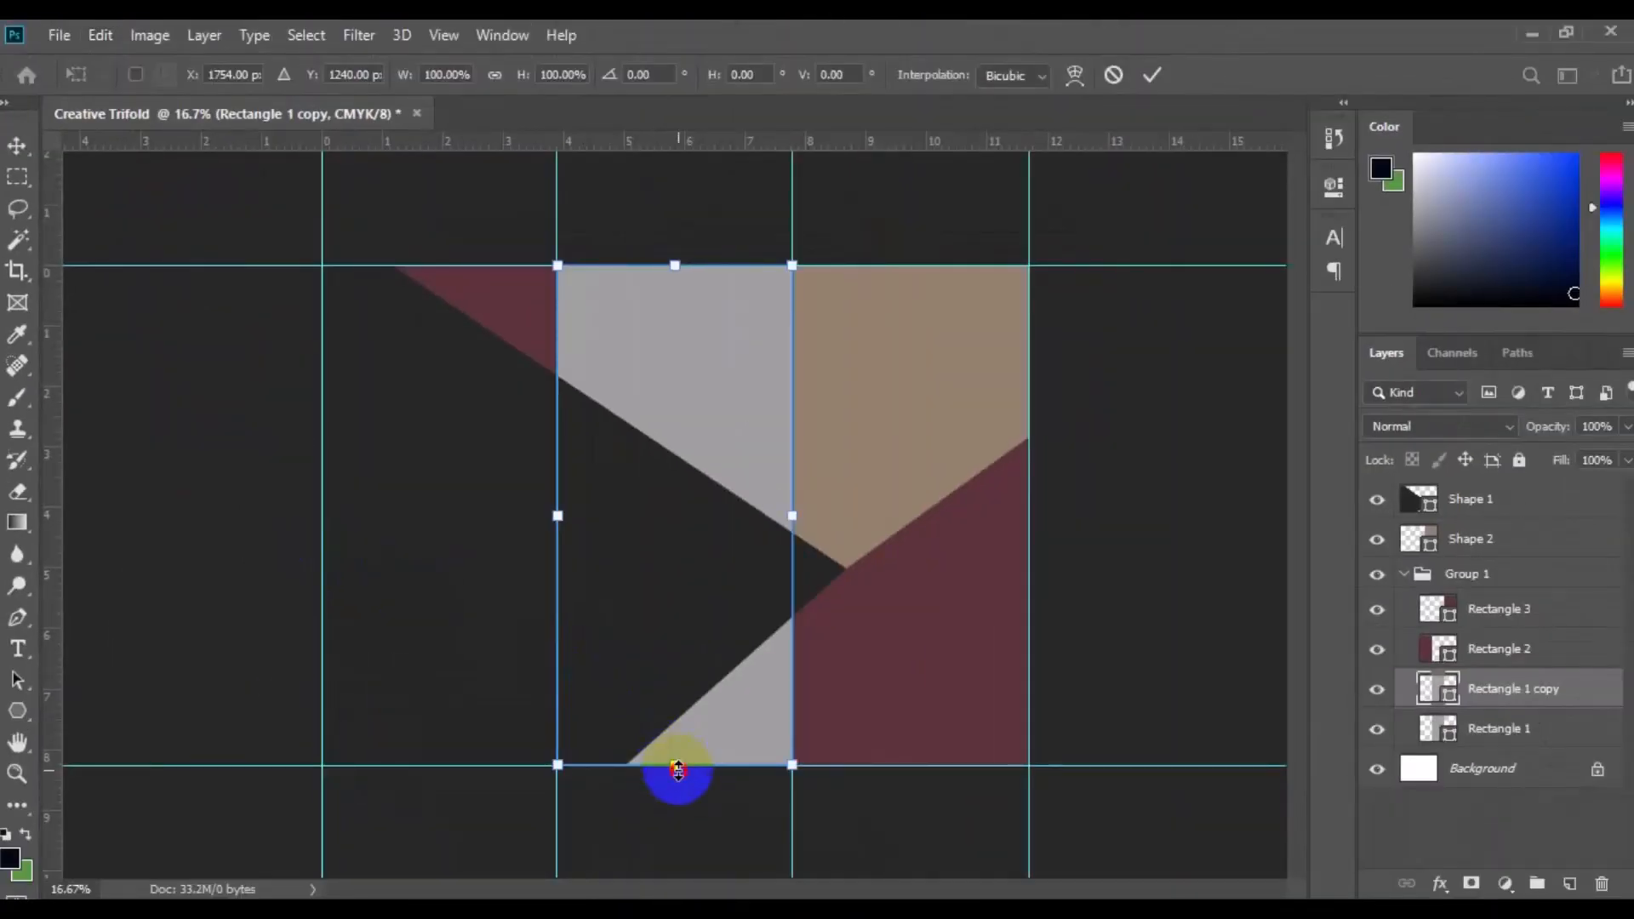
pyautogui.moveTo(678, 769); pyautogui.dragTo(694, 593)
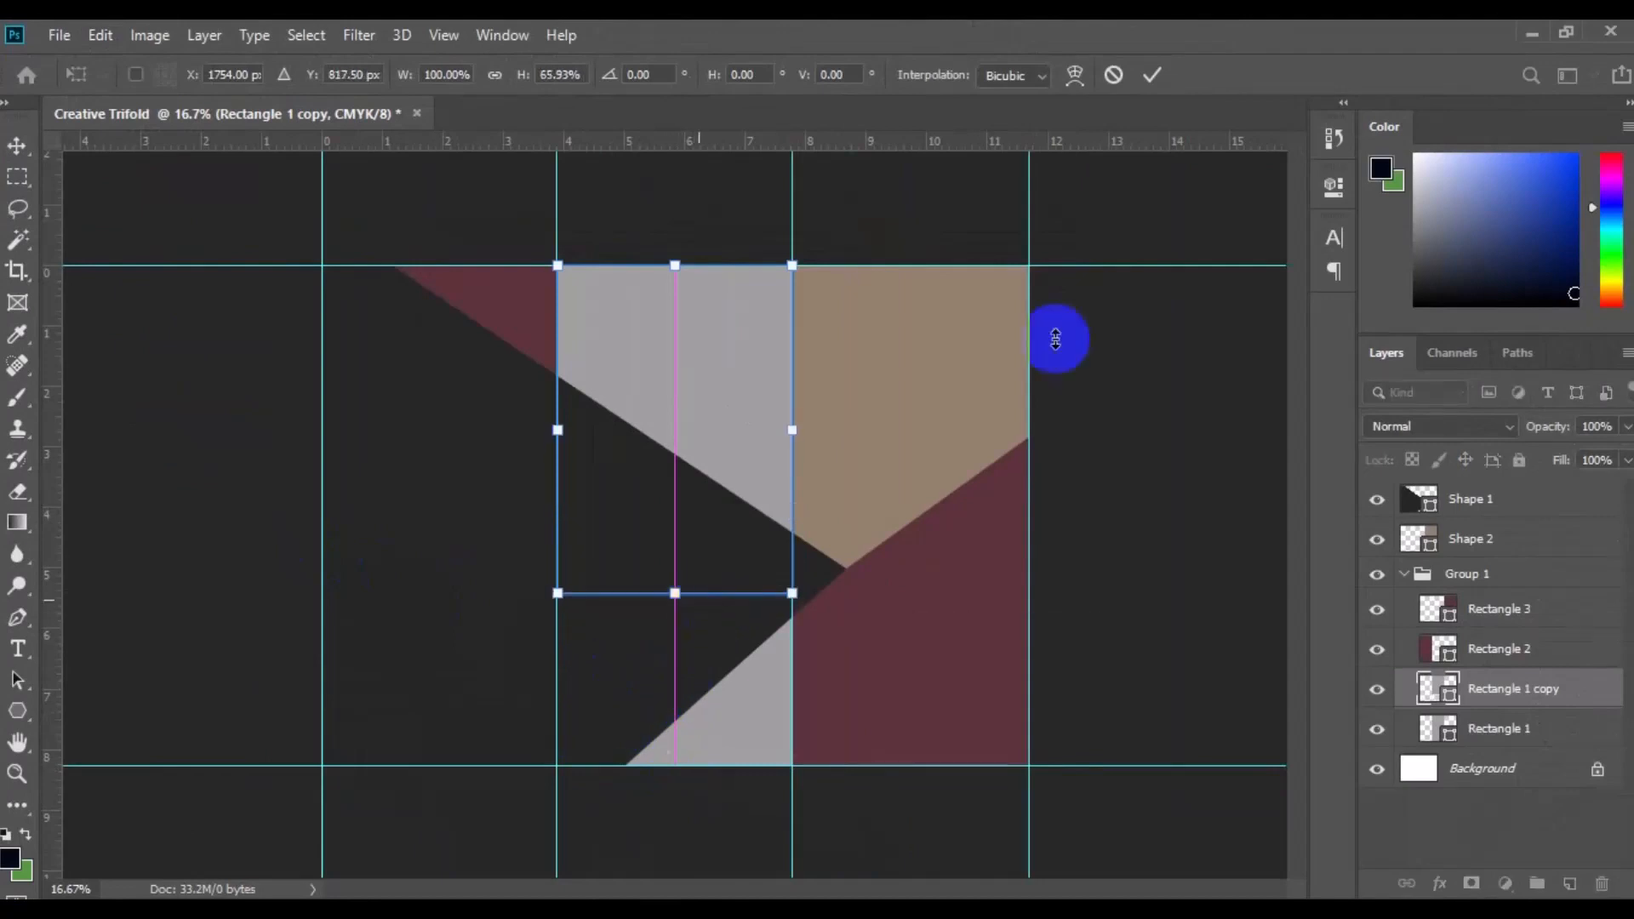
pyautogui.click(1162, 85)
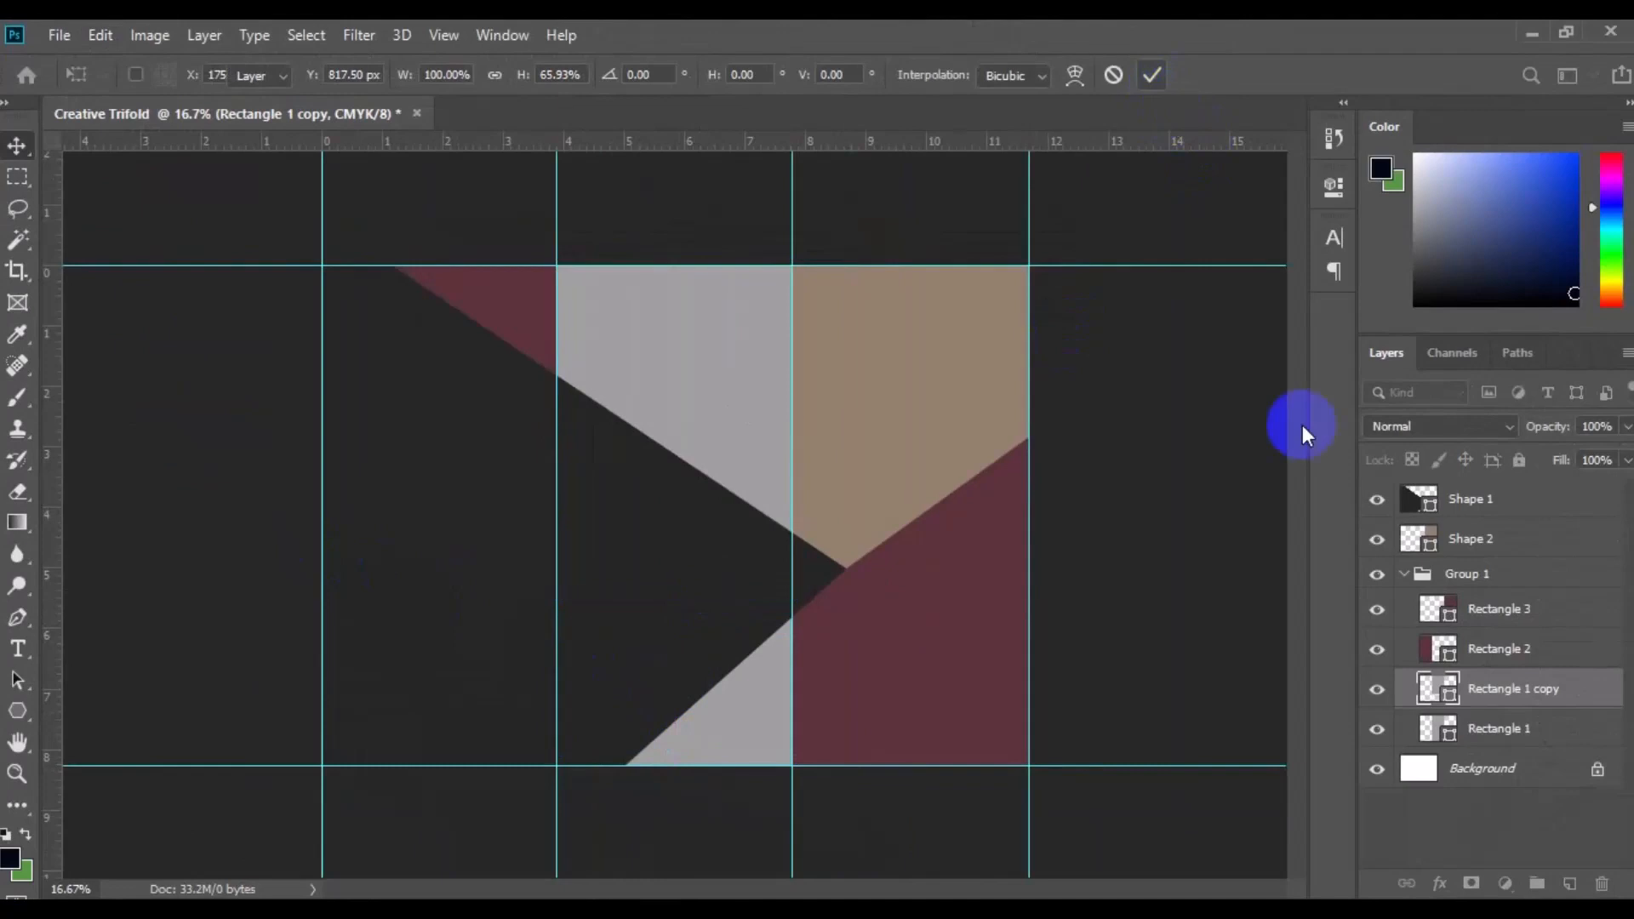
# - Change the fill of Rectangle 1 copy to a very dark maroon
pyautogui.doubleClick(1438, 691)
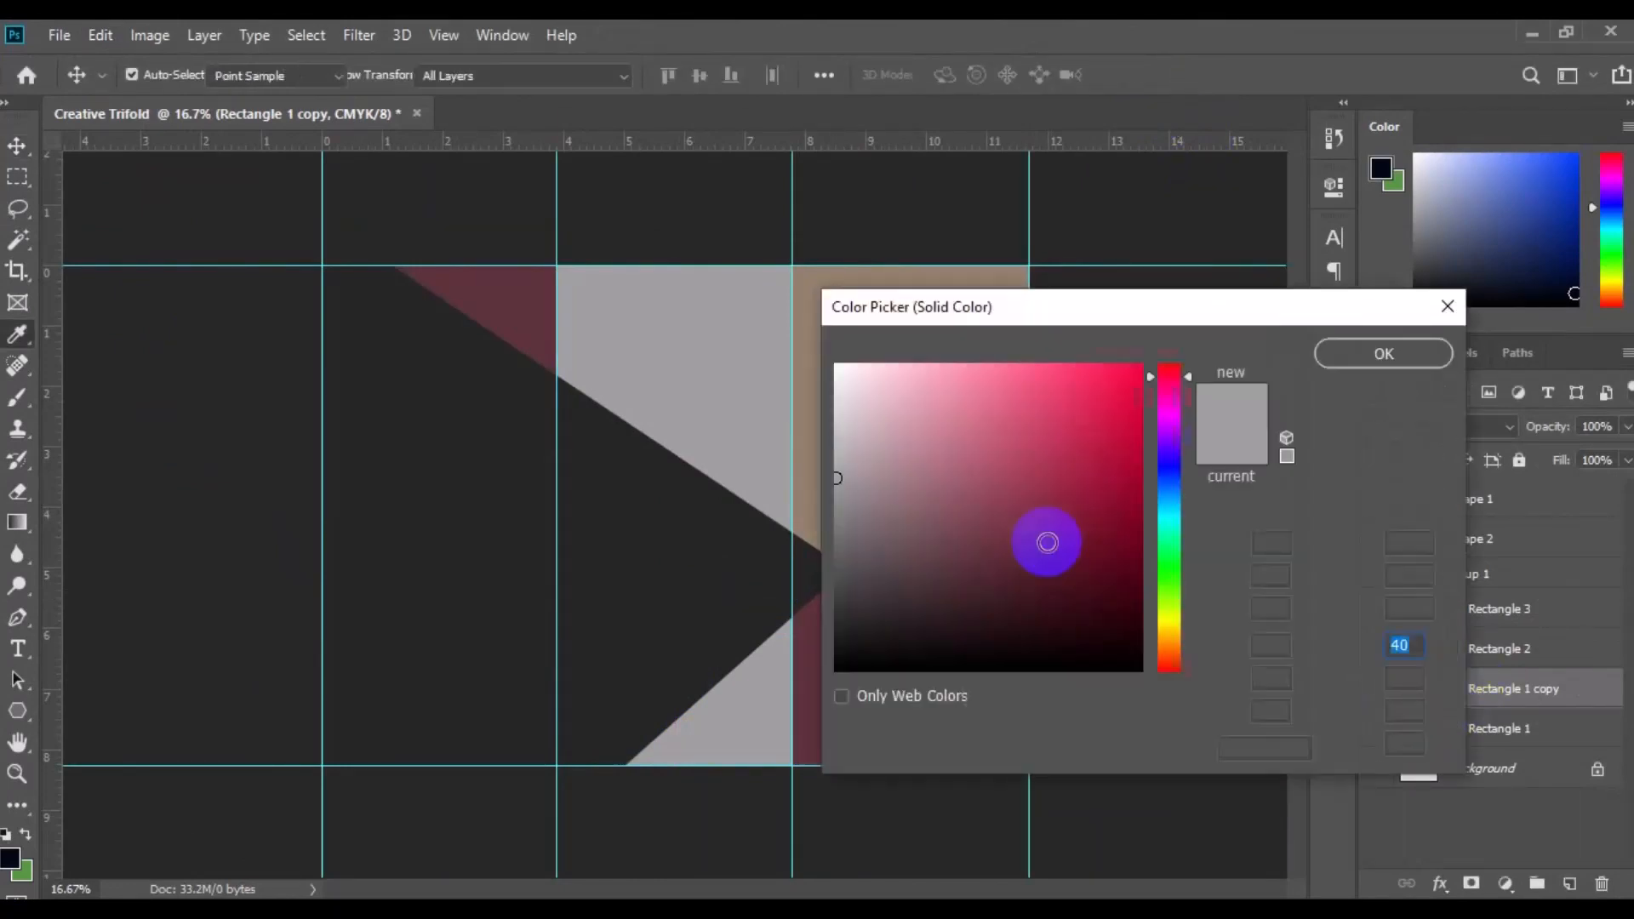
pyautogui.click(1000, 541)
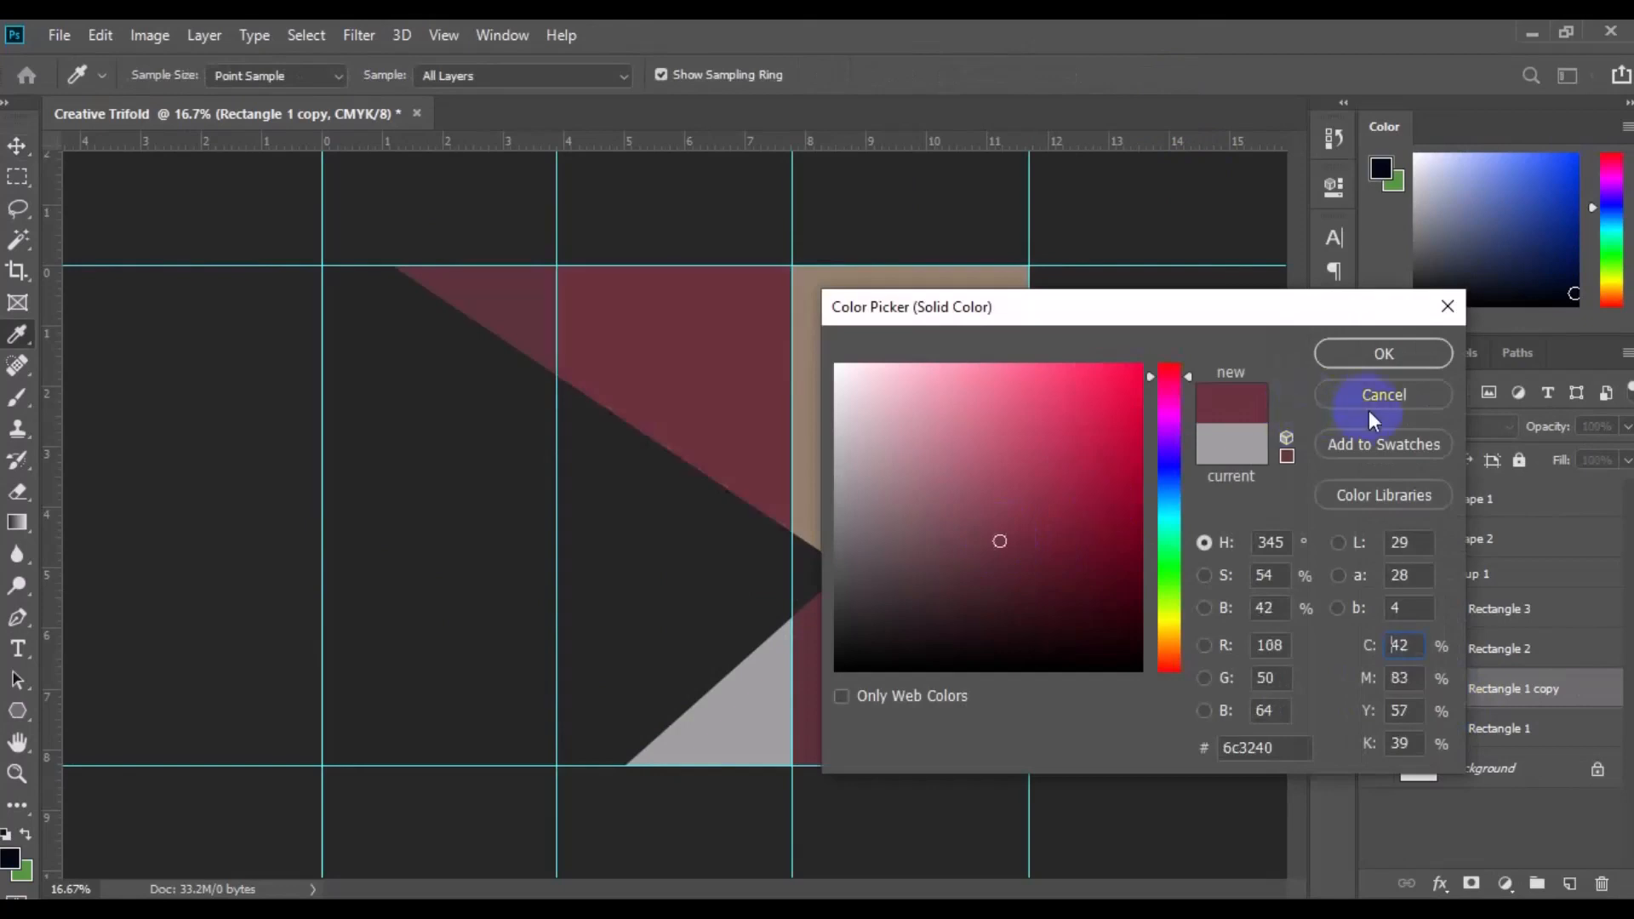
pyautogui.click(1137, 623)
pyautogui.click(1379, 353)
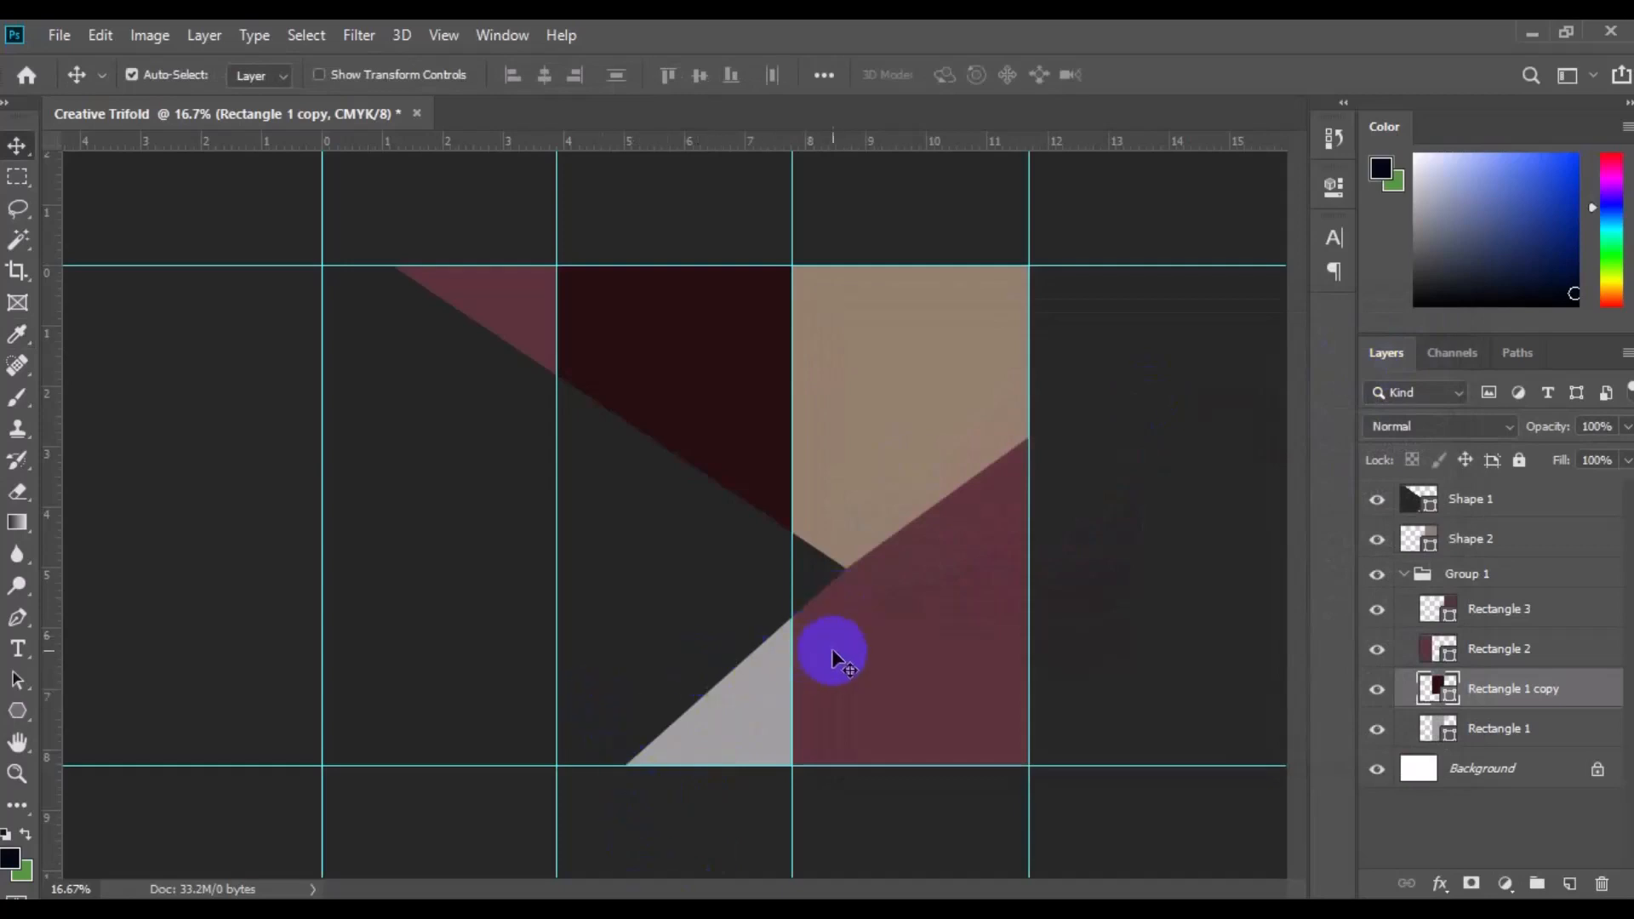
# - Change the fill of the right panel's maroon rectangle to white, #ffffff
pyautogui.click(891, 649)
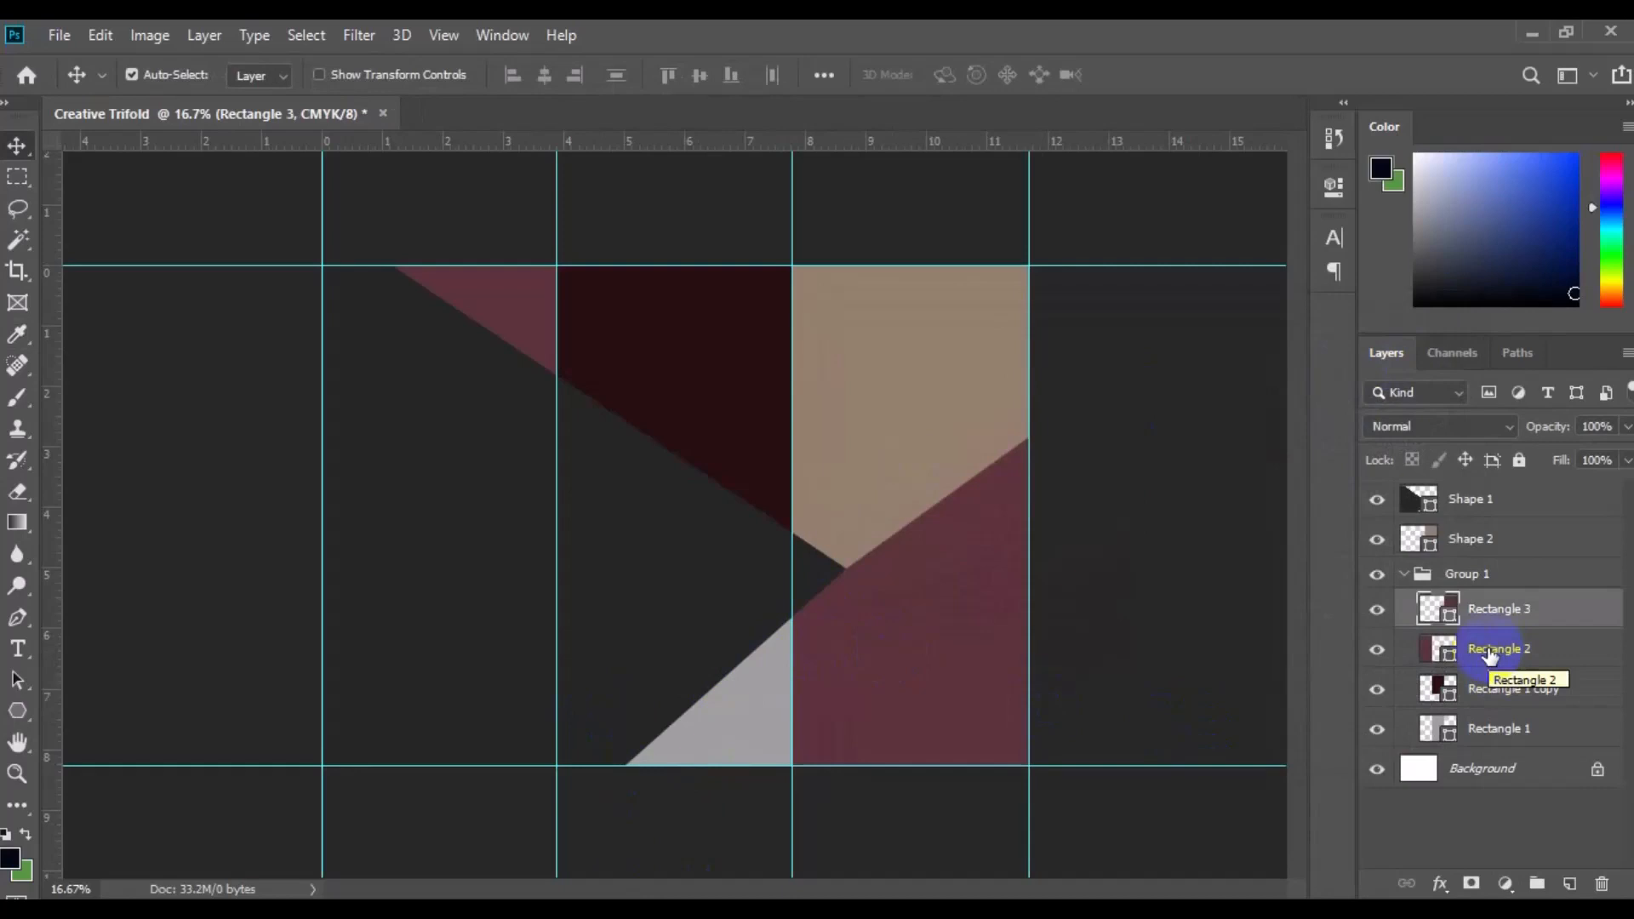
pyautogui.doubleClick(1450, 623)
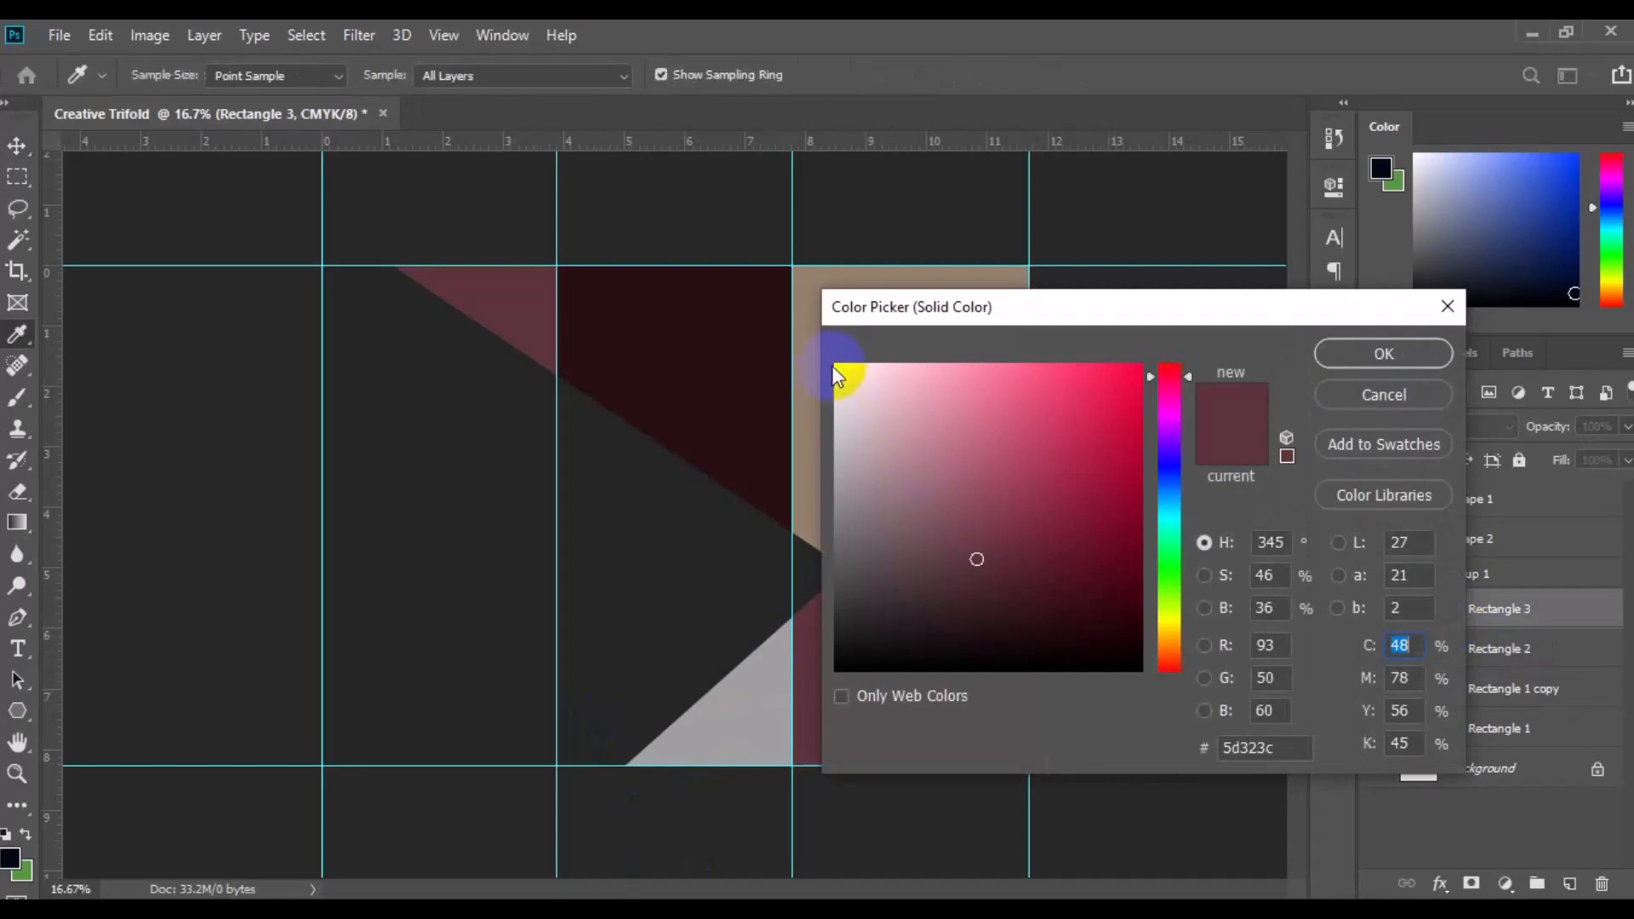
pyautogui.moveTo(1290, 748); pyautogui.dragTo(1200, 766)
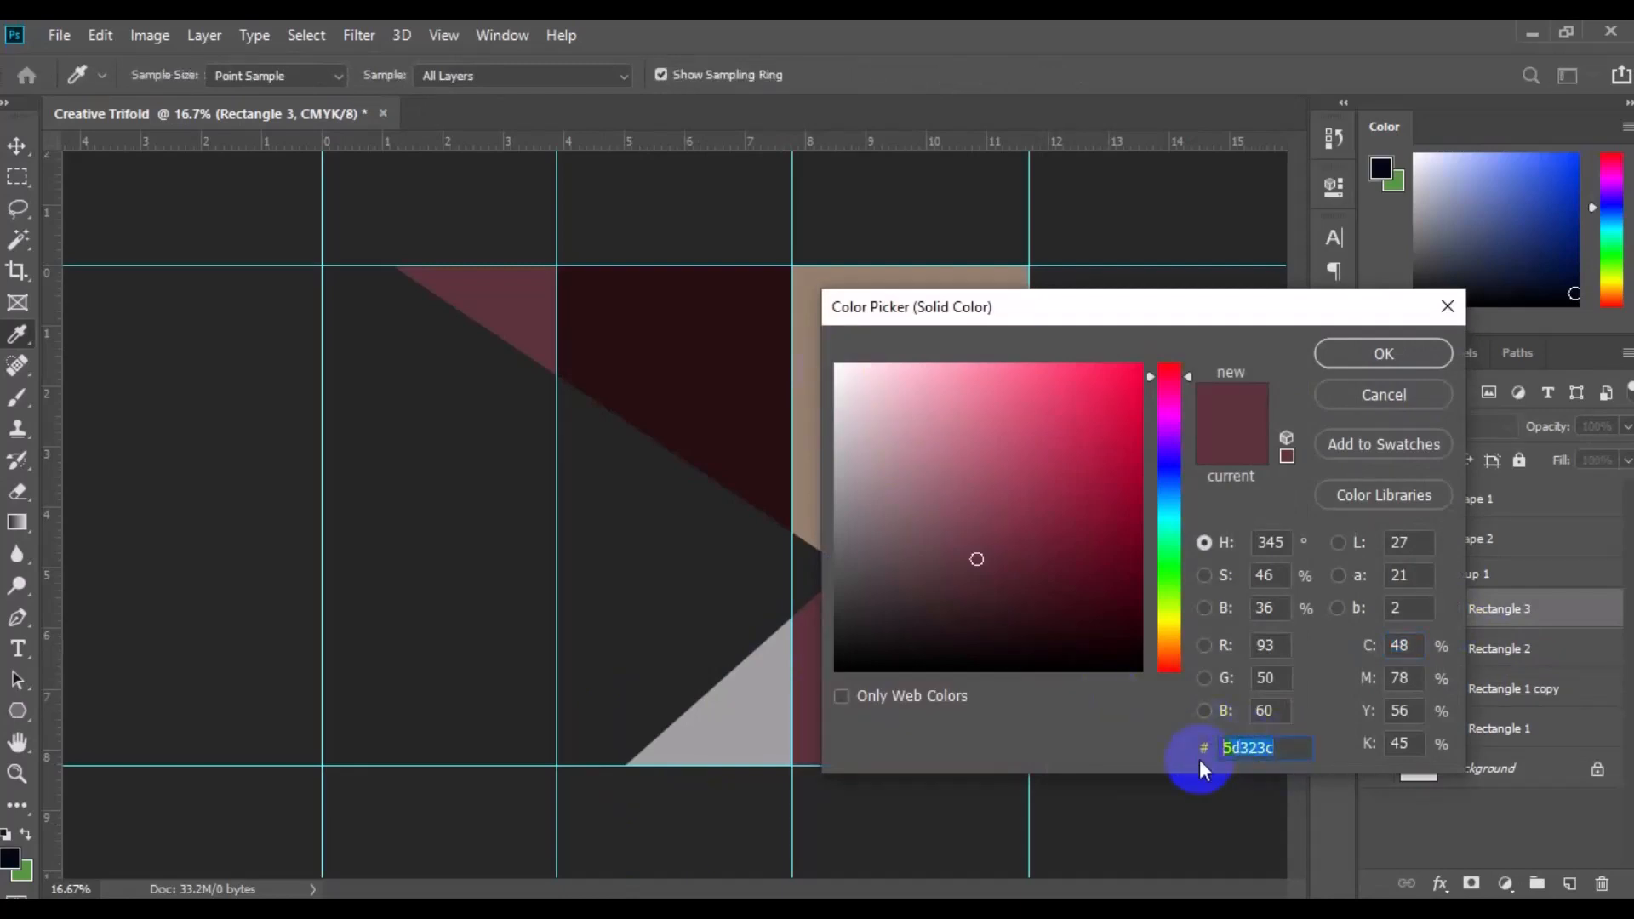
pyautogui.write('fff')
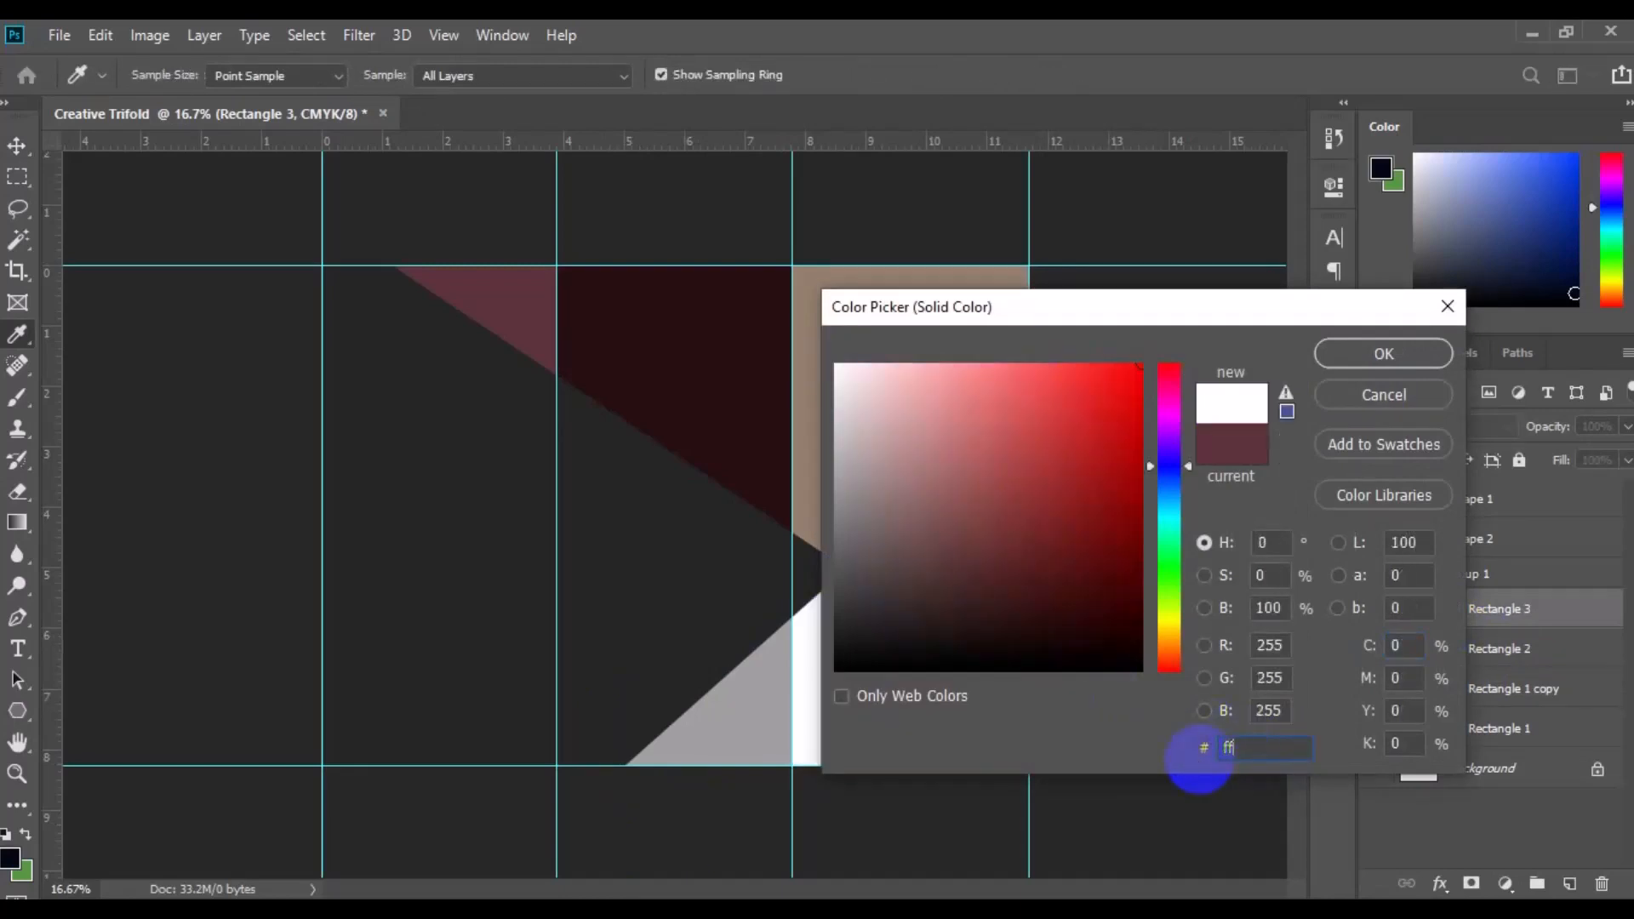
pyautogui.write('fff')
pyautogui.click(1364, 365)
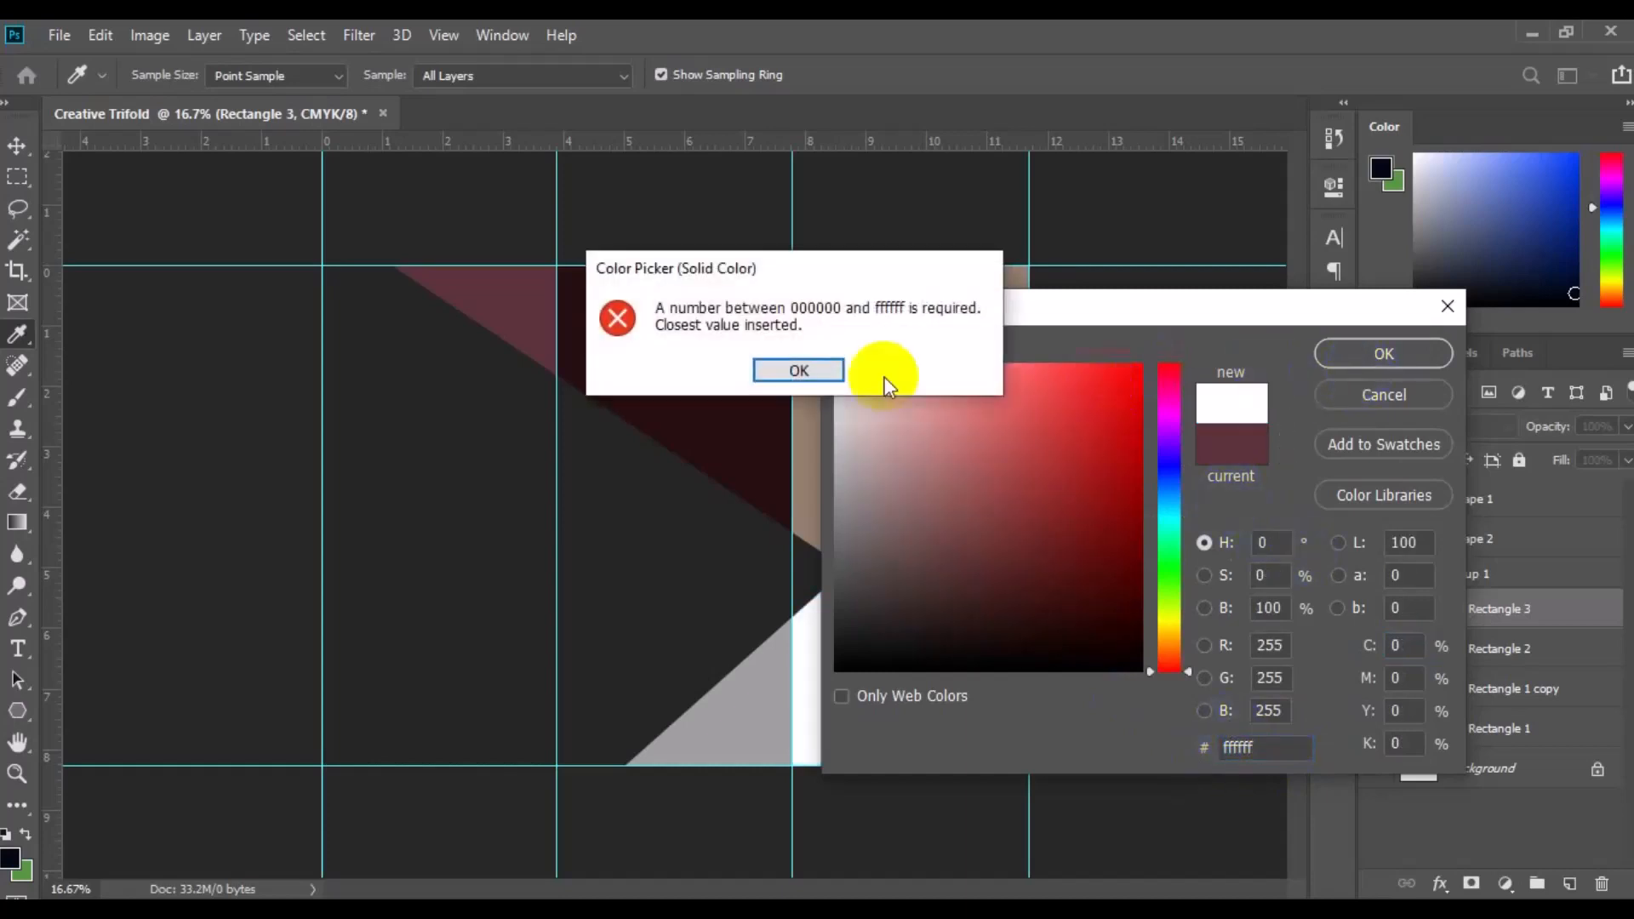
pyautogui.click(824, 369)
pyautogui.click(1361, 359)
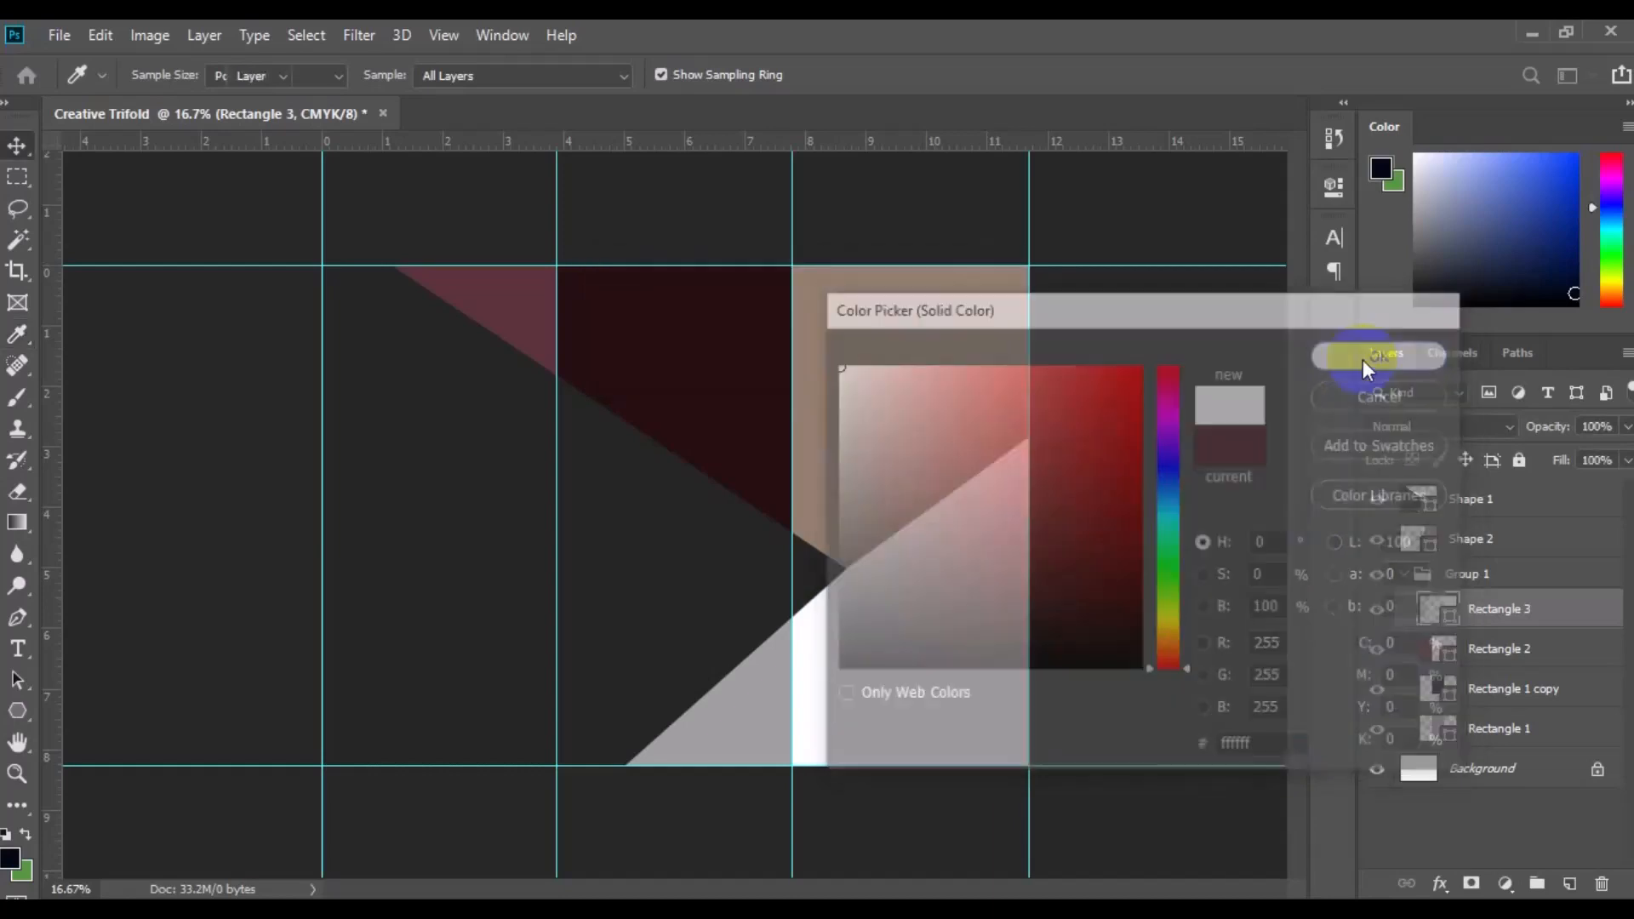
# - Rename the tan Shape 2 layer as "image layer"
pyautogui.click(994, 453)
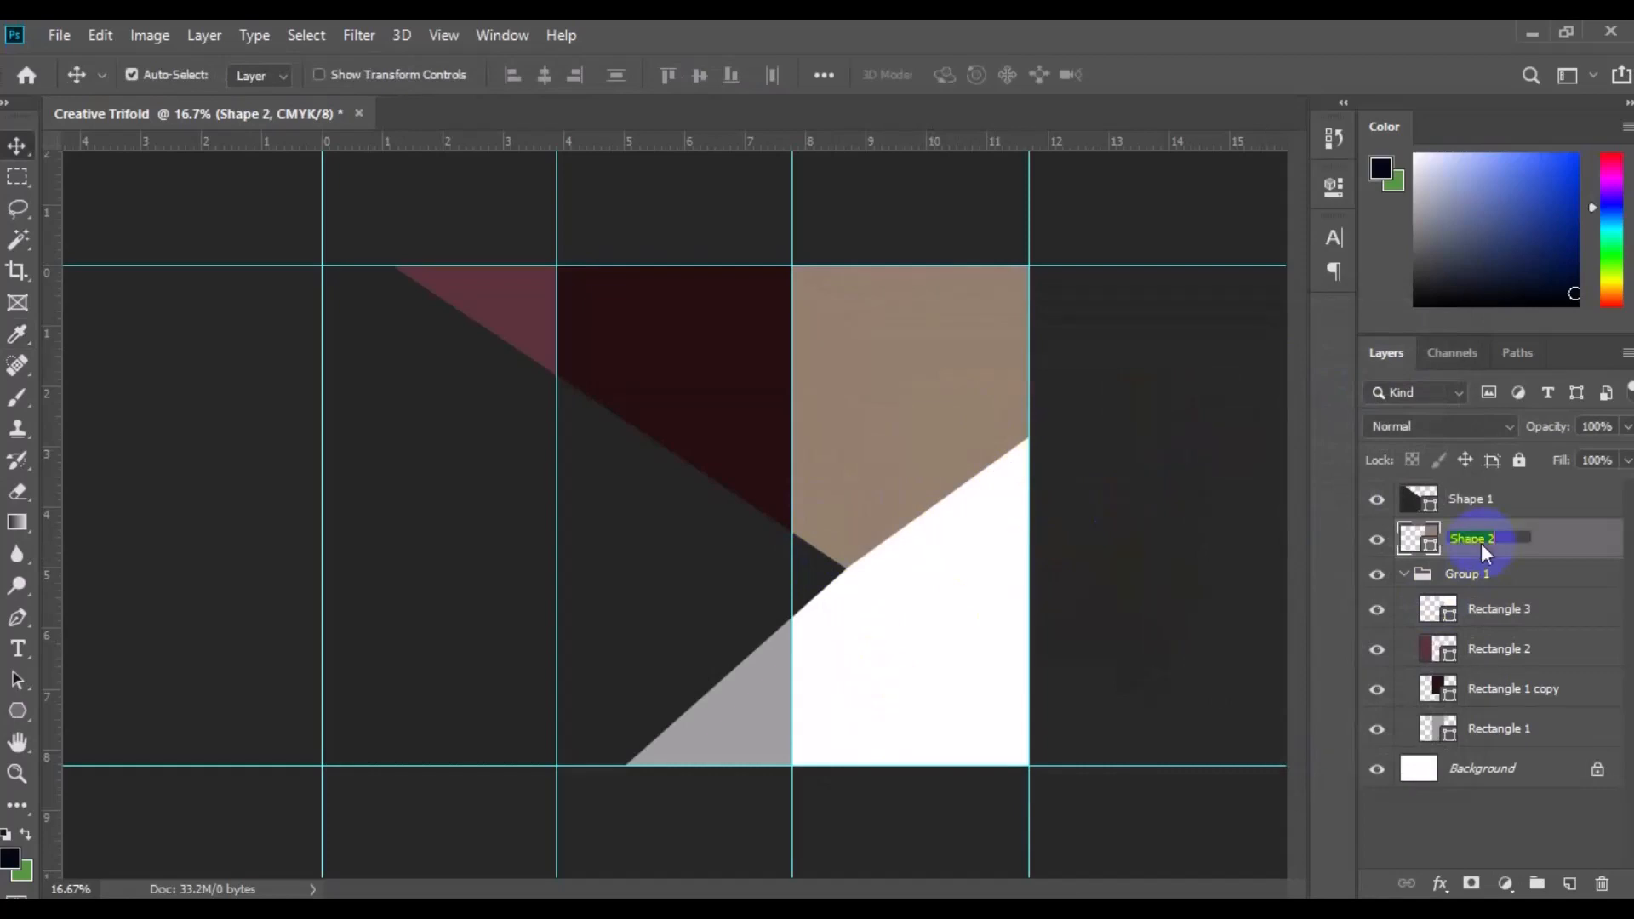
pyautogui.write('image layer')
pyautogui.press('Return')
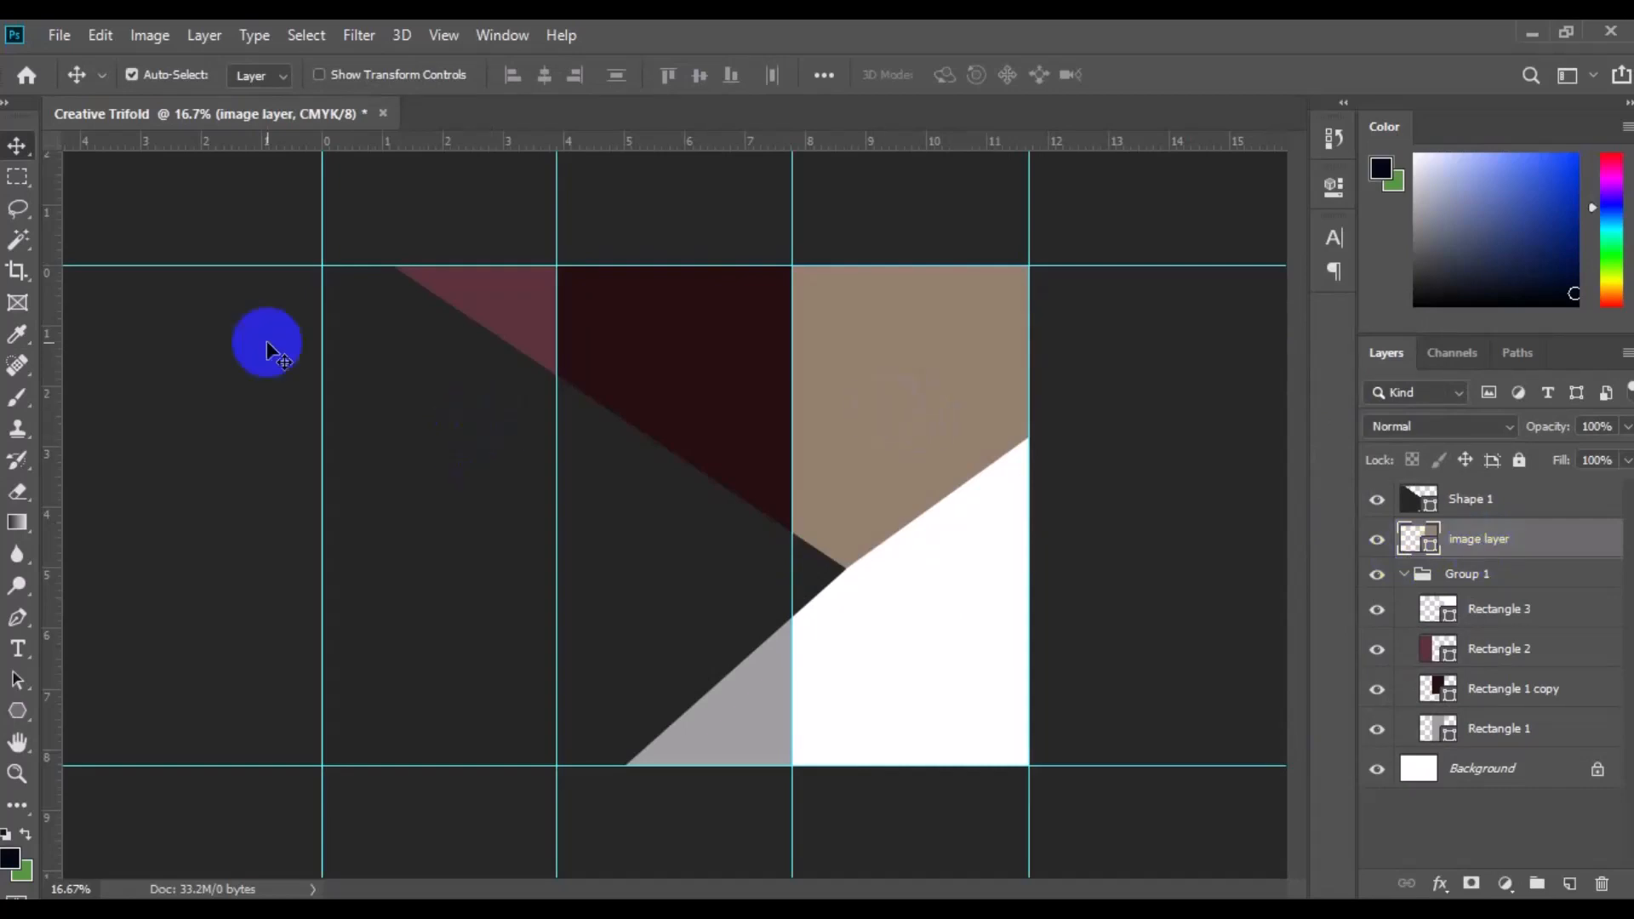
# - Place the photo 15851 as an embedded image above the image layer, positioned and scaled over the upper right panel
pyautogui.click(62, 49)
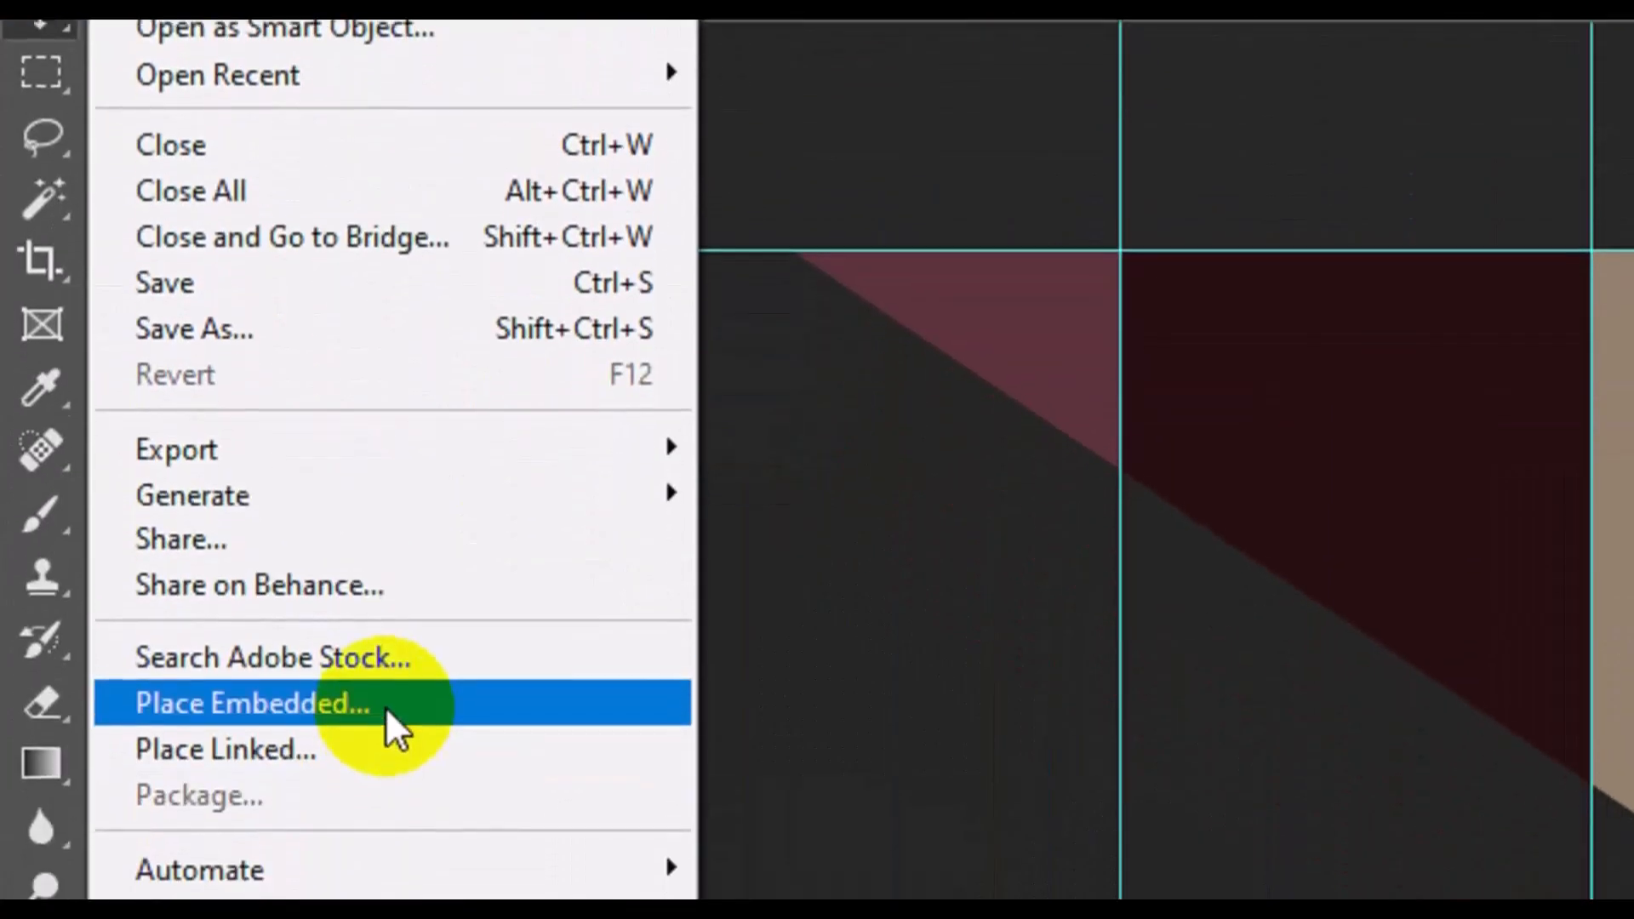
pyautogui.click(385, 715)
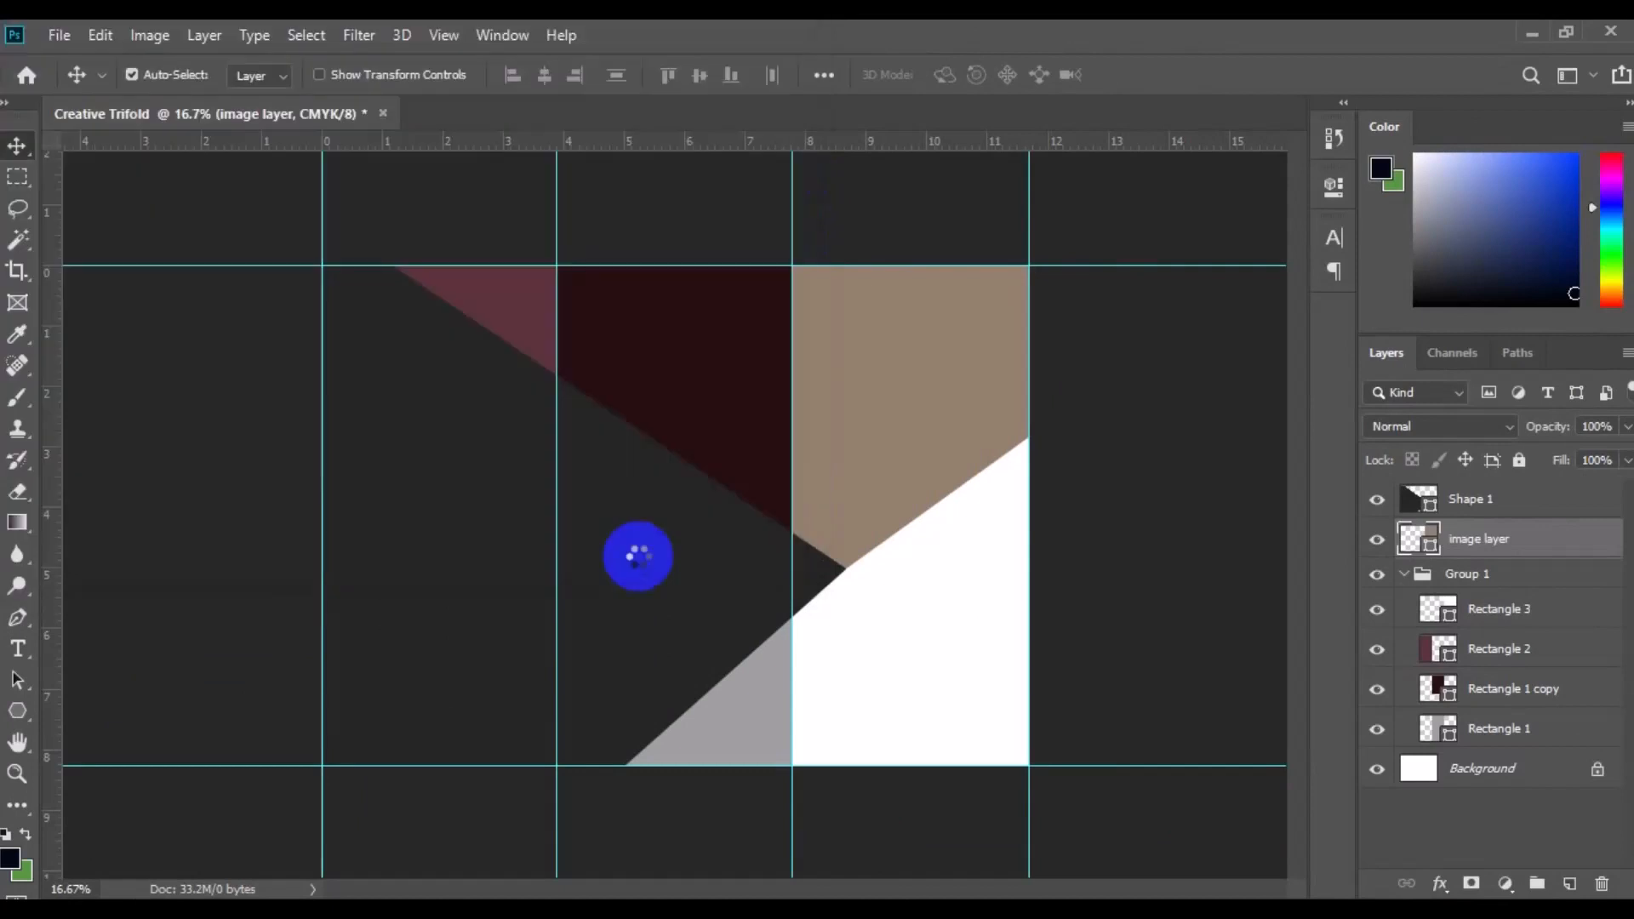
pyautogui.moveTo(775, 580); pyautogui.dragTo(916, 678)
pyautogui.moveTo(858, 569); pyautogui.dragTo(1160, 449)
pyautogui.press('Return')
# - Clip the placed photo to the image layer with a clipping mask and set its opacity to 100%
pyautogui.click(1628, 429)
pyautogui.moveTo(1626, 455)
pyautogui.mouseDown()
pyautogui.moveTo(1572, 455)
pyautogui.moveTo(1629, 455)
pyautogui.mouseUp()
pyautogui.rightClick(1532, 539)
pyautogui.click(1283, 543)
pyautogui.click(1629, 428)
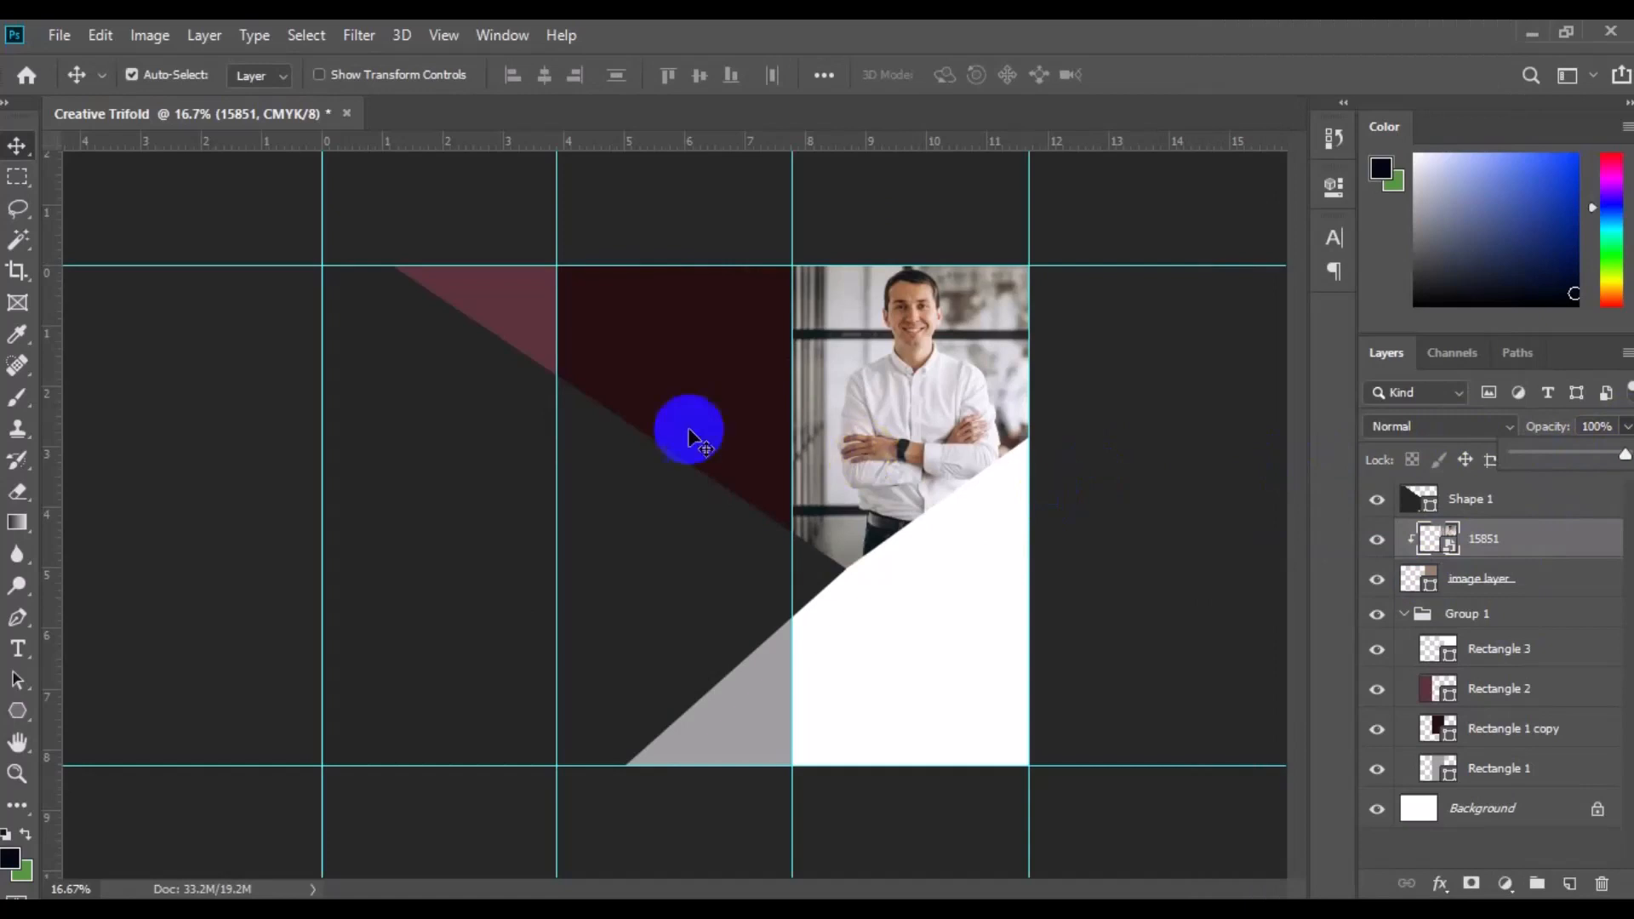
# - Change the fill of the middle panel's dark maroon rectangle to navy, #020617
pyautogui.click(681, 366)
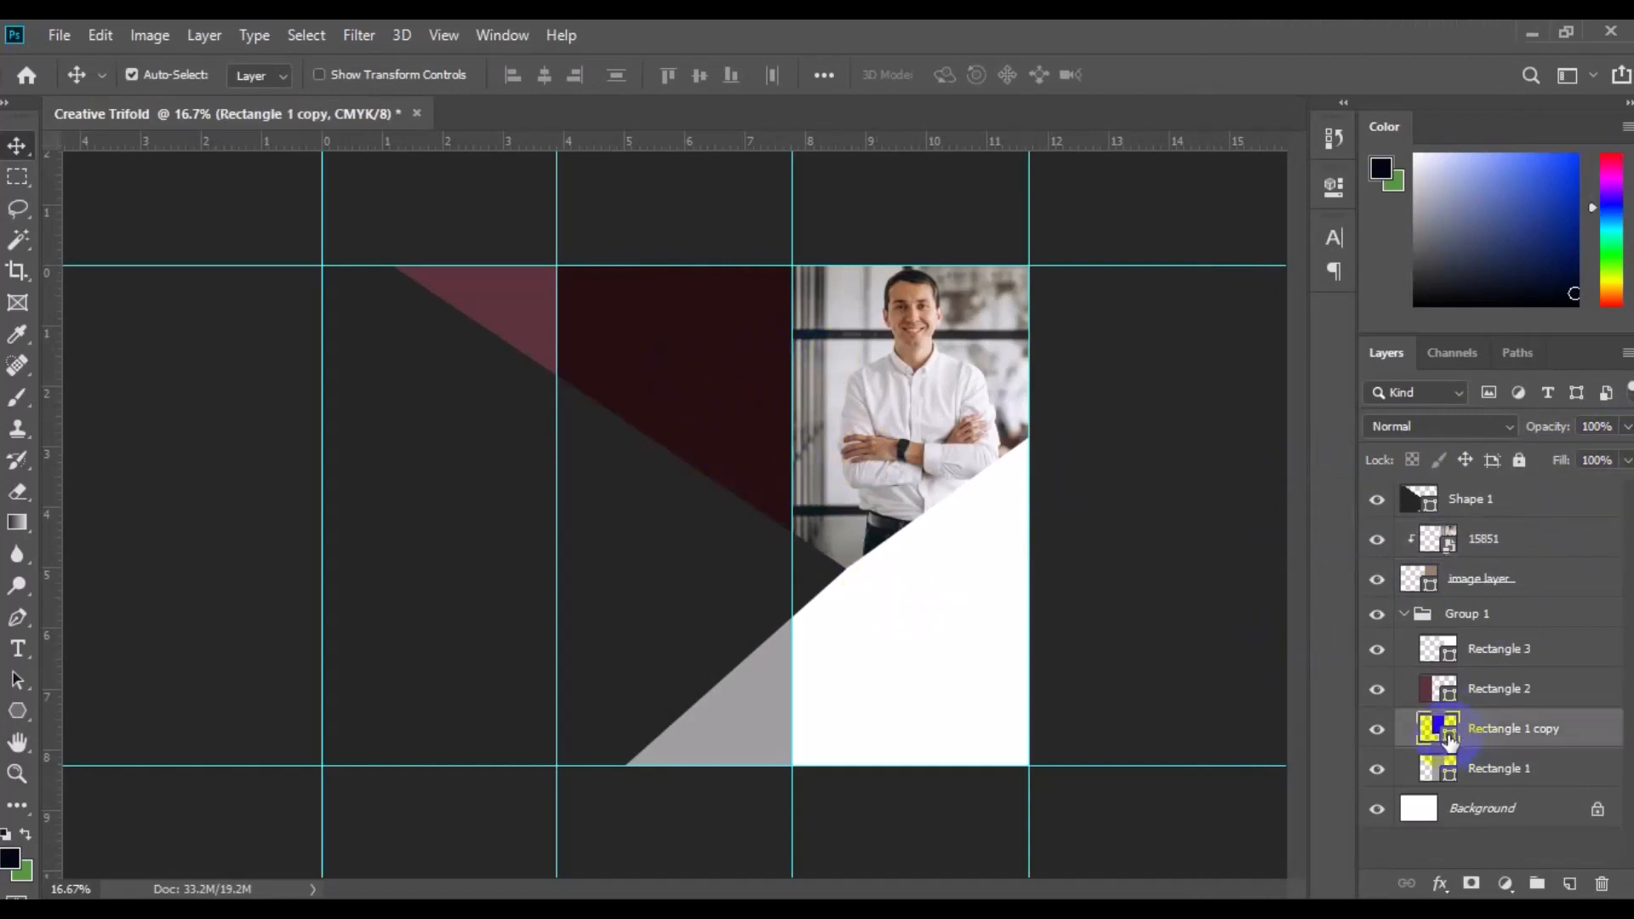
pyautogui.doubleClick(1450, 734)
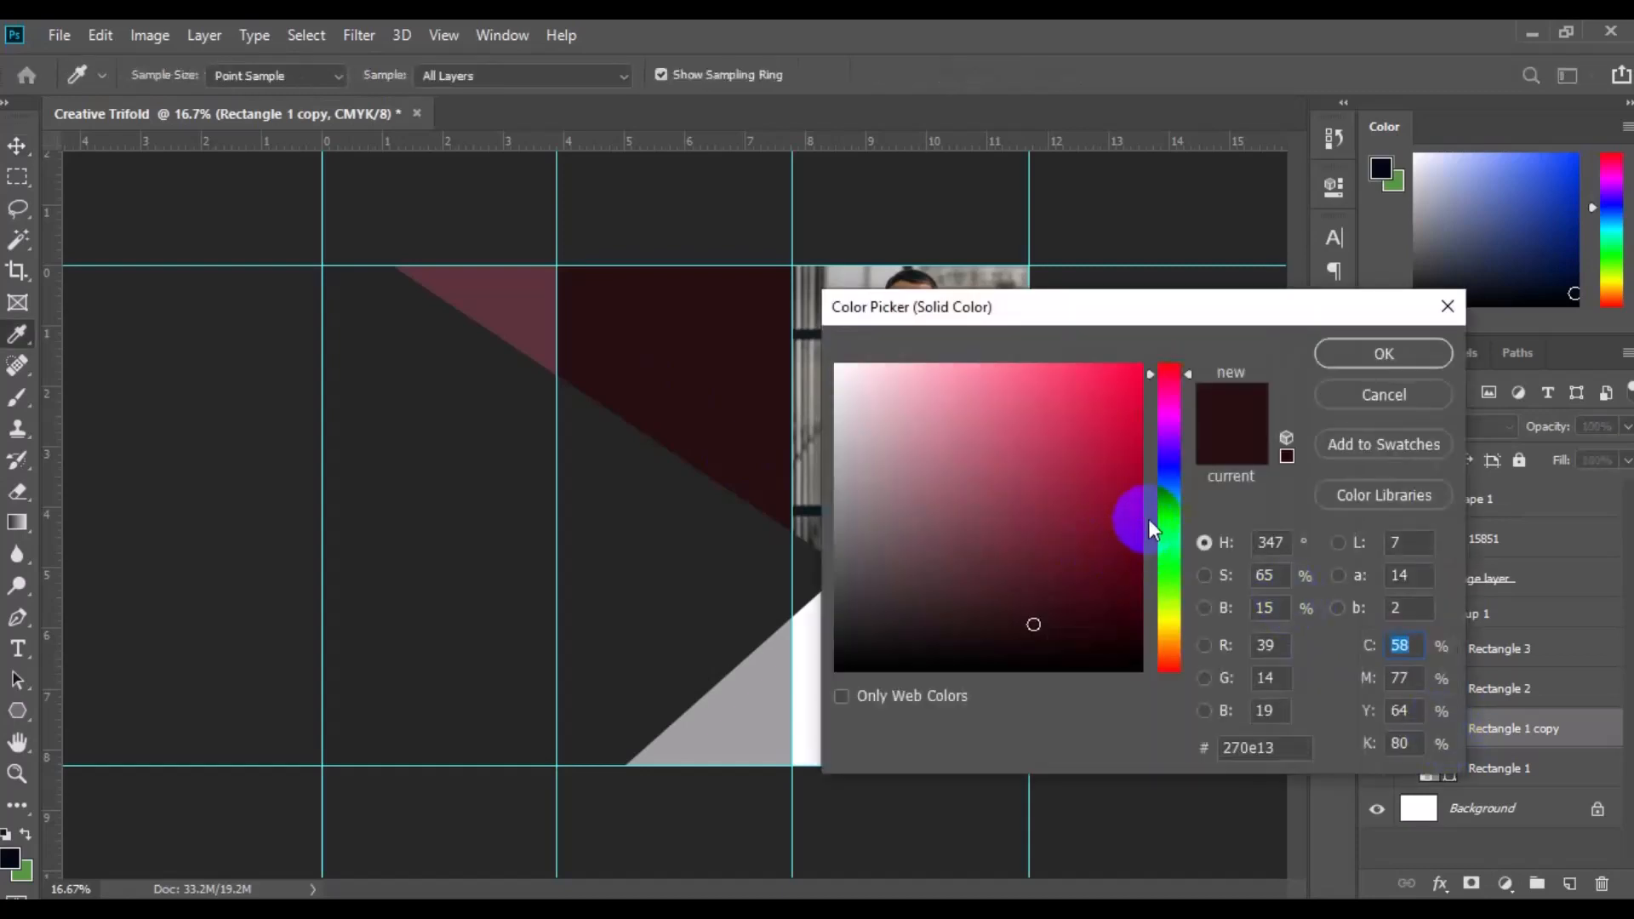
pyautogui.click(1171, 487)
pyautogui.moveTo(1174, 477); pyautogui.dragTo(1172, 474)
pyautogui.click(1112, 643)
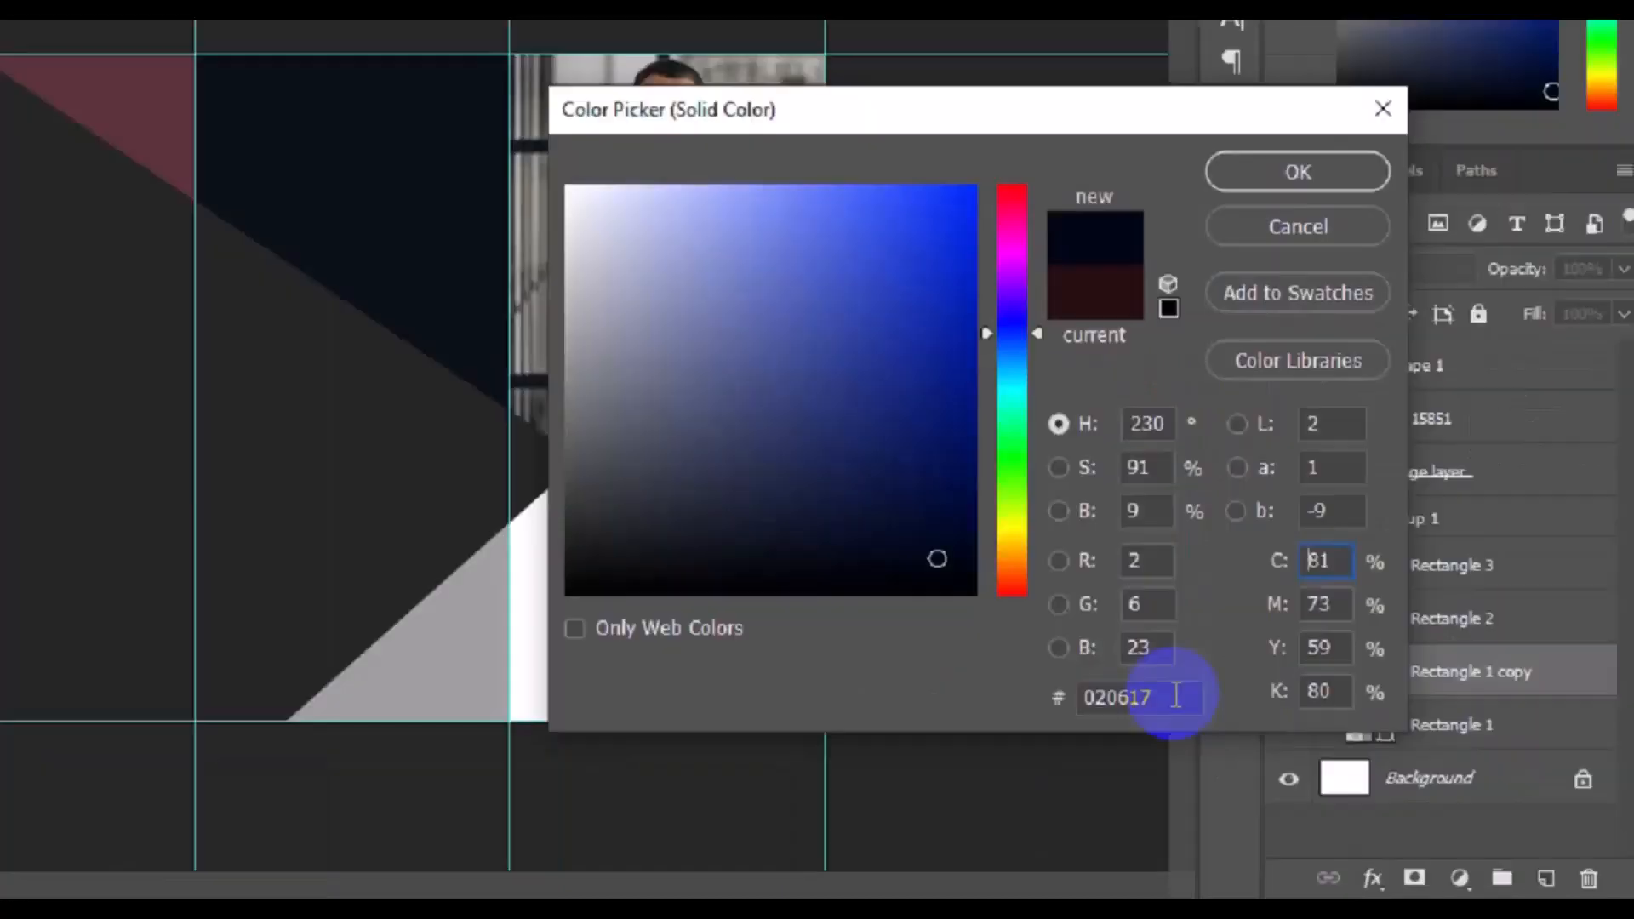
pyautogui.moveTo(1287, 747); pyautogui.dragTo(1222, 746)
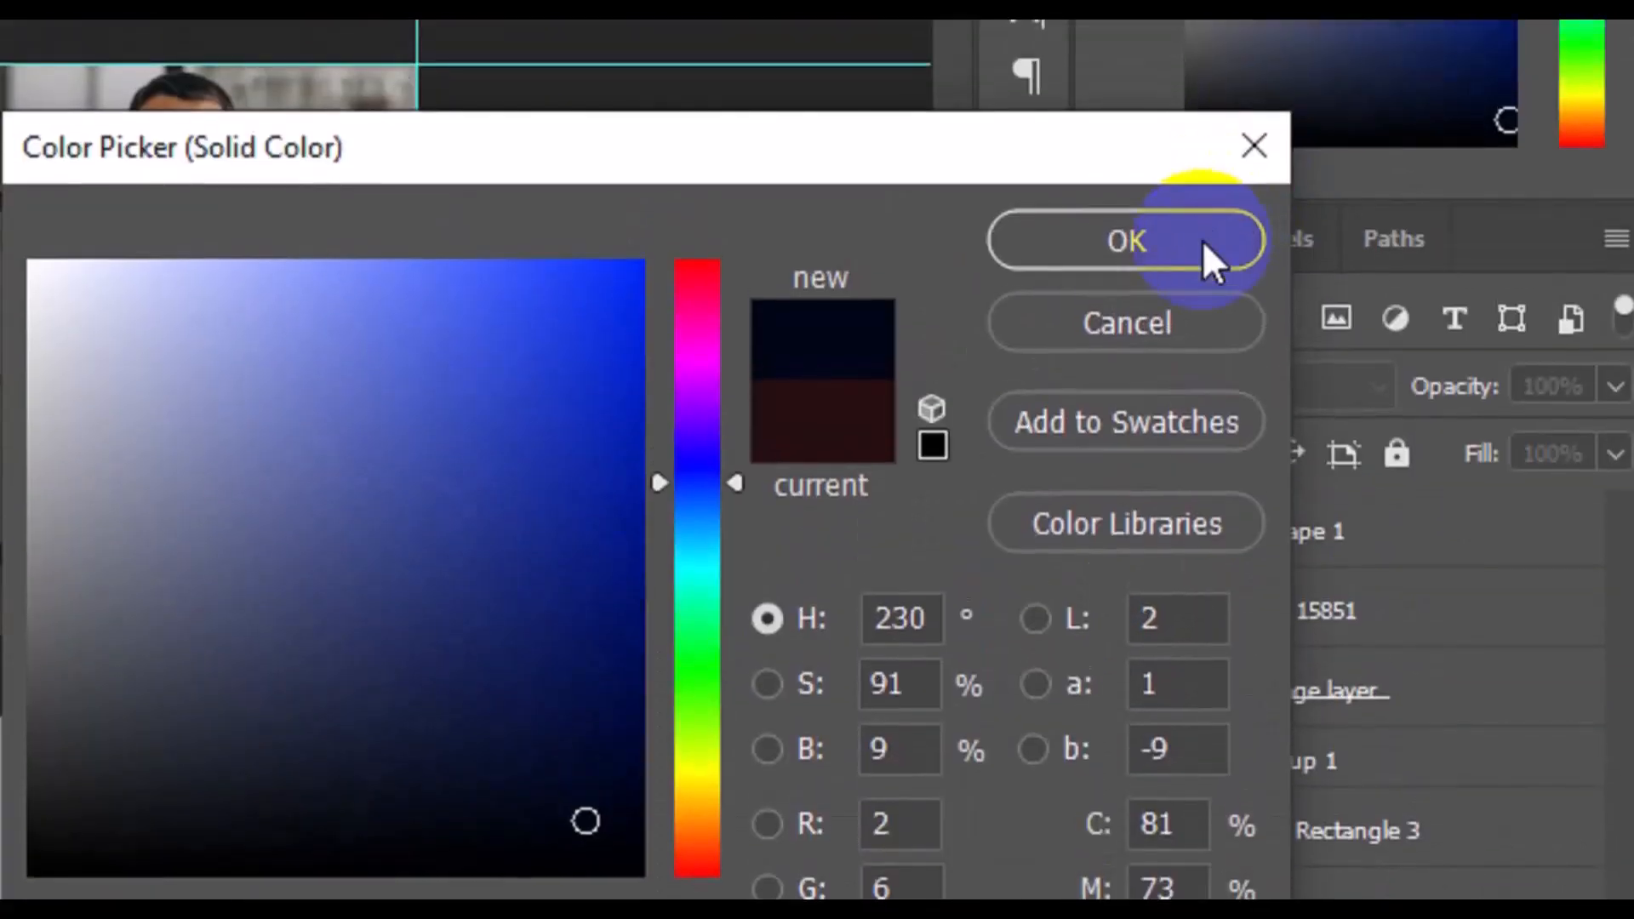
pyautogui.click(1208, 255)
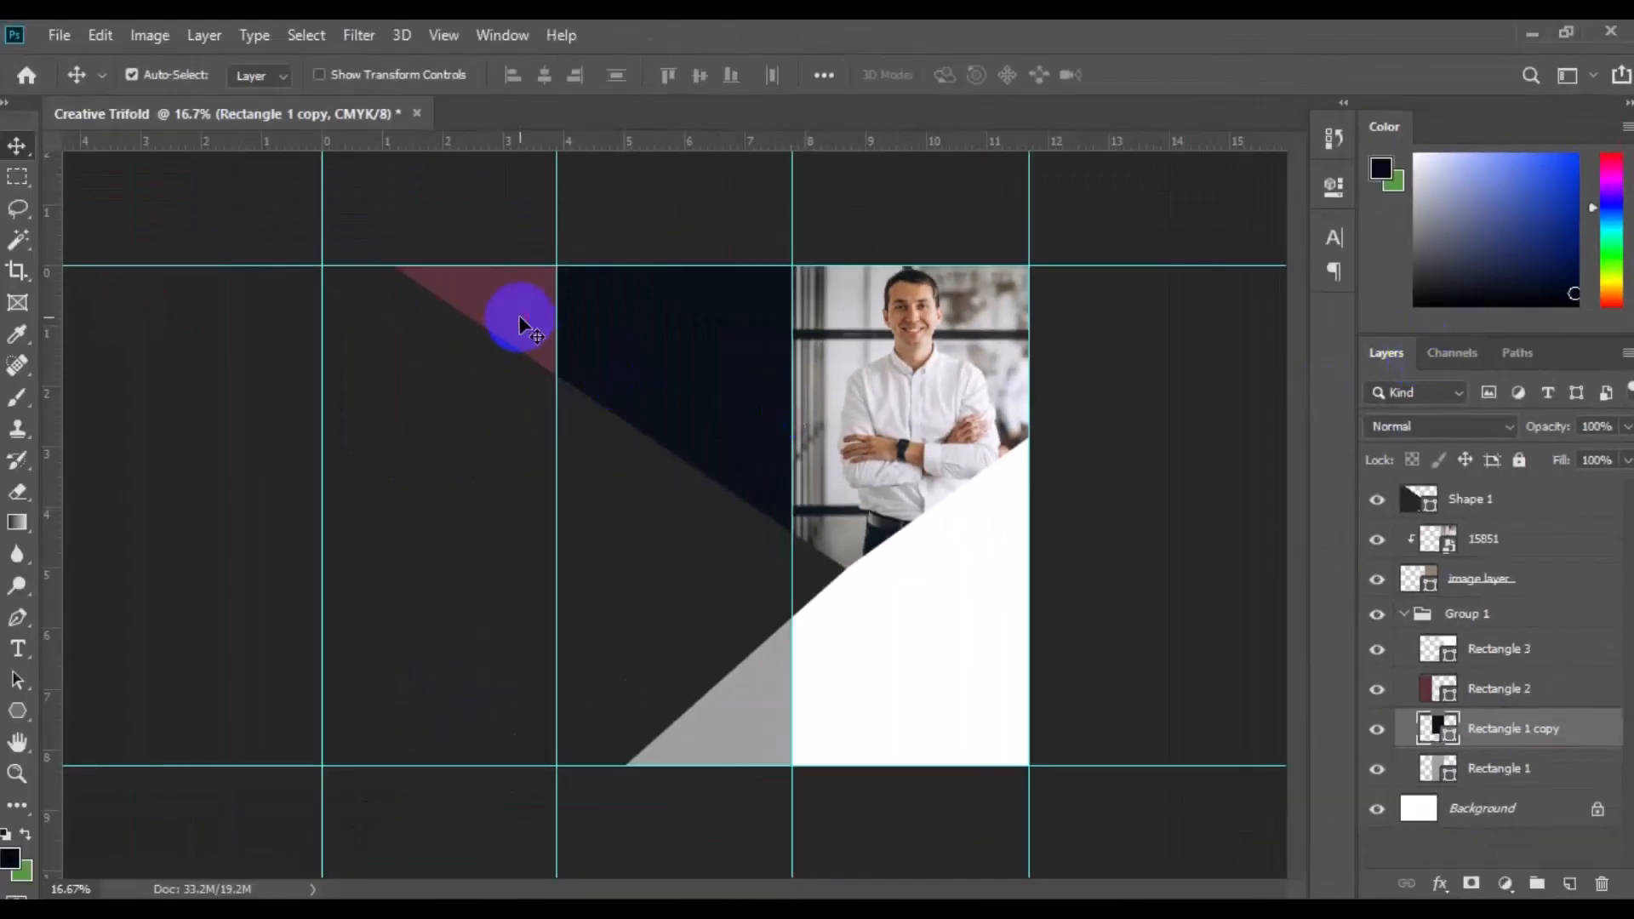
# - Change the left panel's maroon rectangle fill to light grey, #d0d4d6, and copy that hex code
pyautogui.click(521, 321)
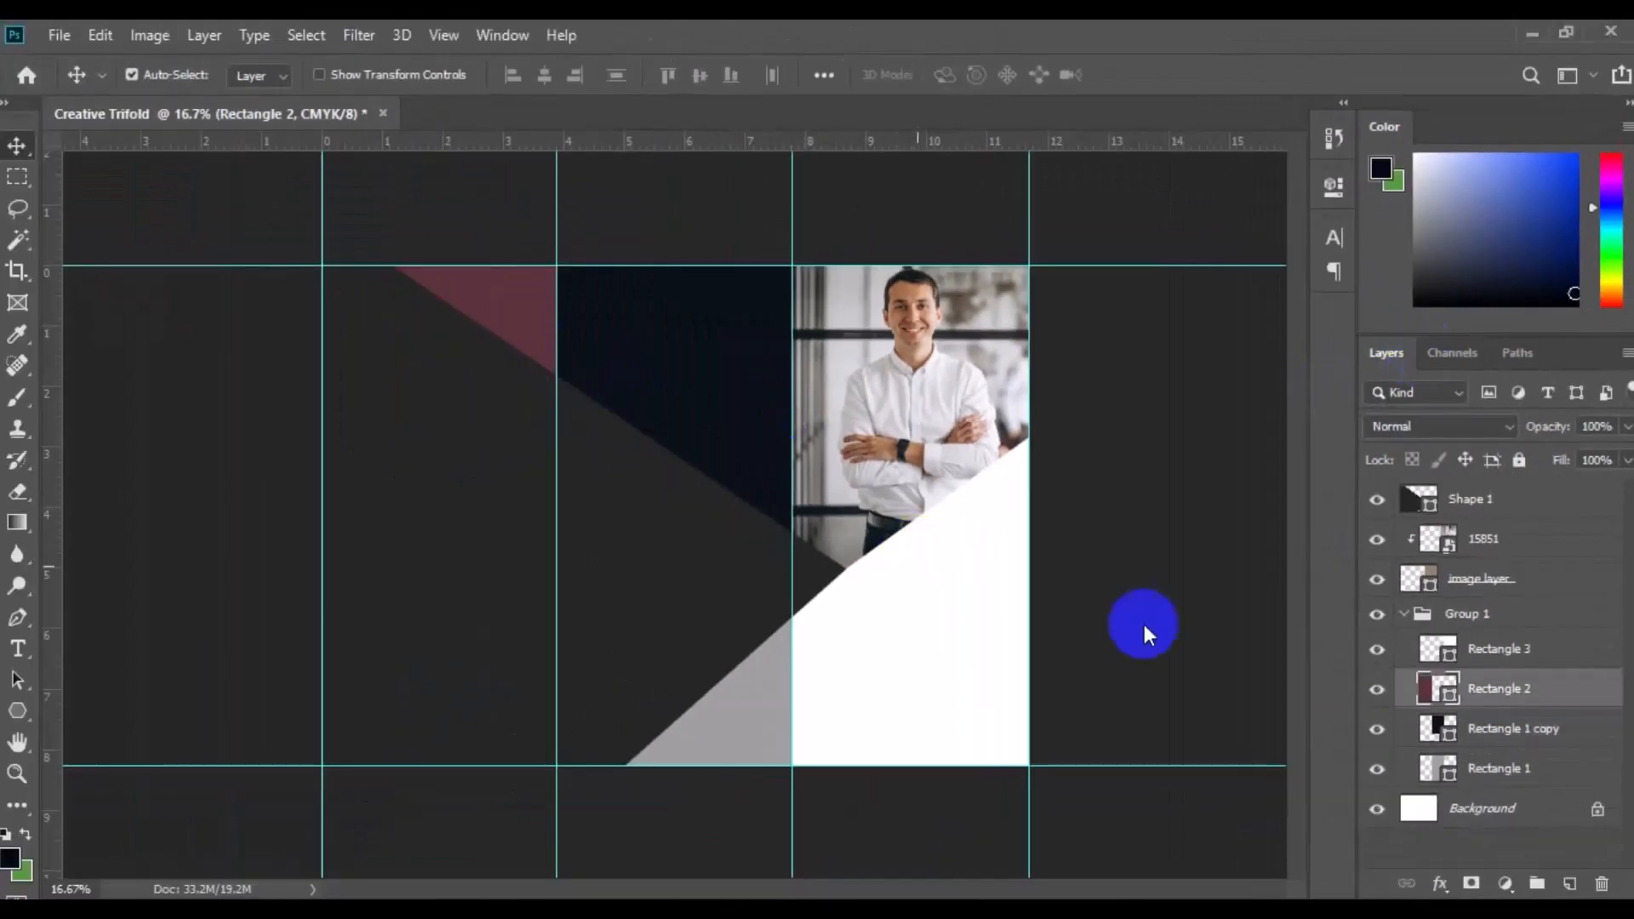
pyautogui.doubleClick(1447, 703)
pyautogui.click(810, 383)
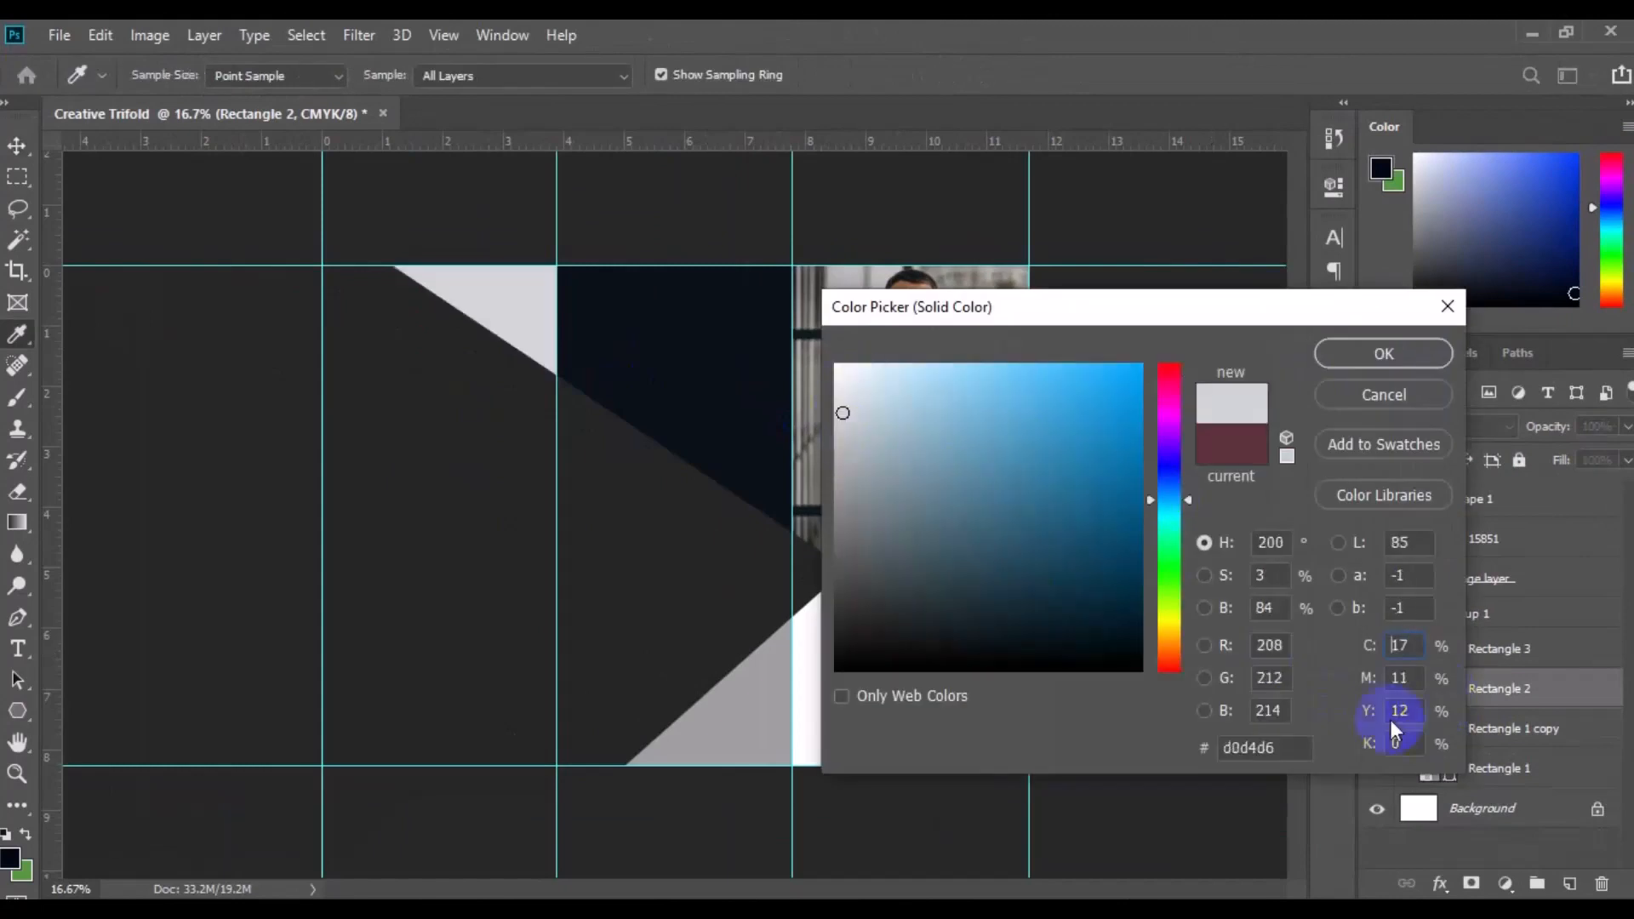
pyautogui.moveTo(1278, 748); pyautogui.dragTo(1209, 760)
pyautogui.rightClick(837, 596)
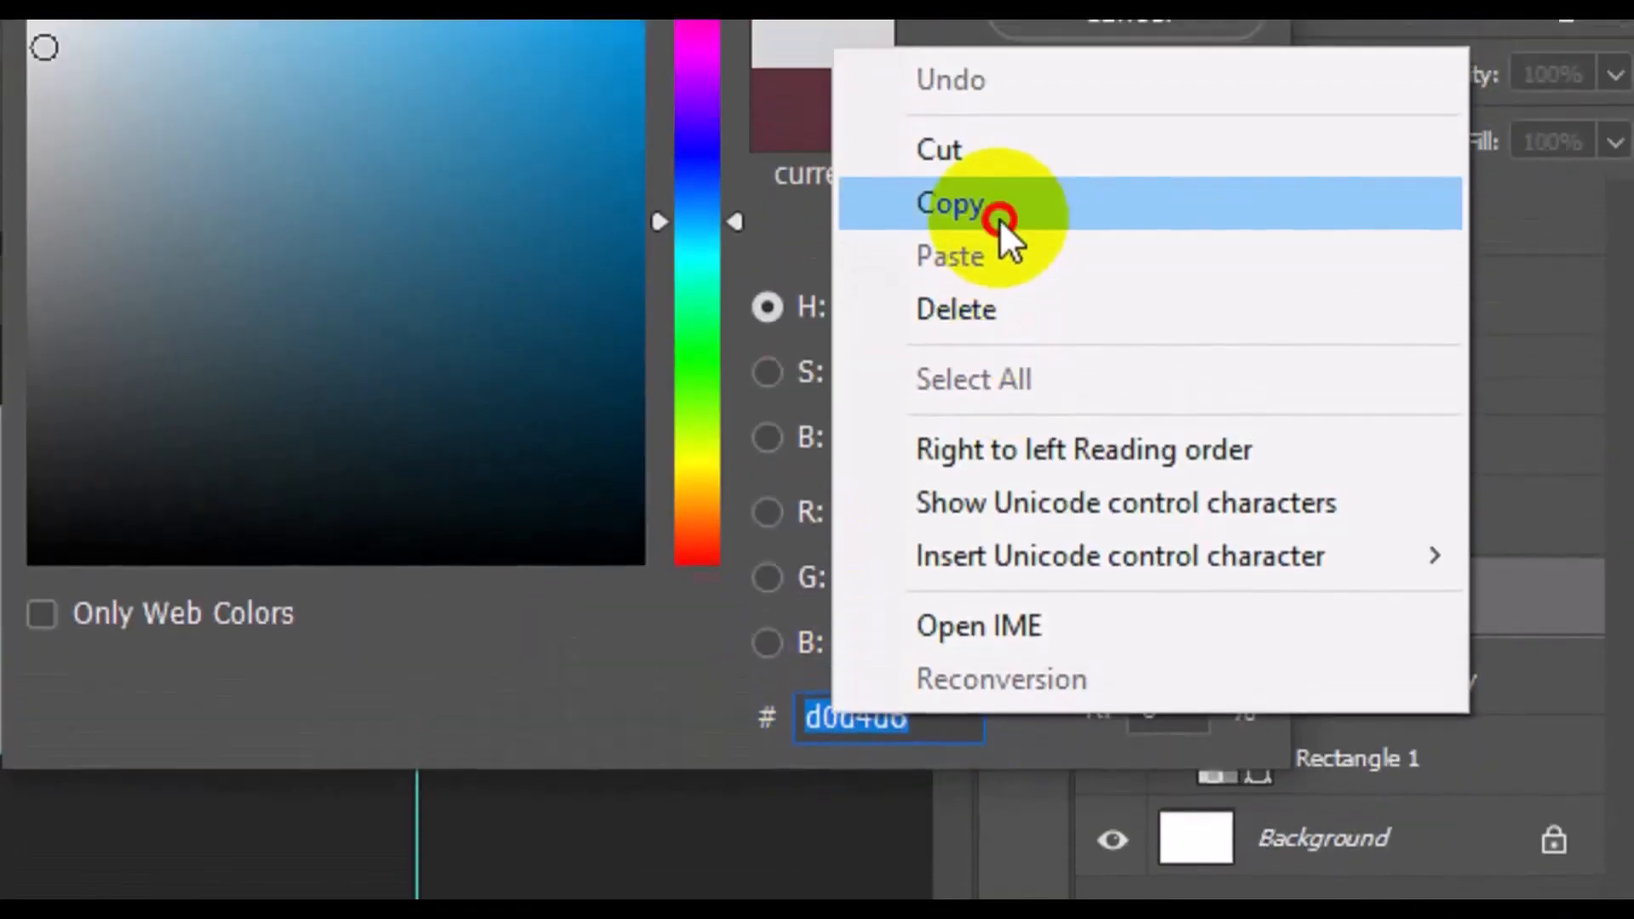
pyautogui.click(999, 218)
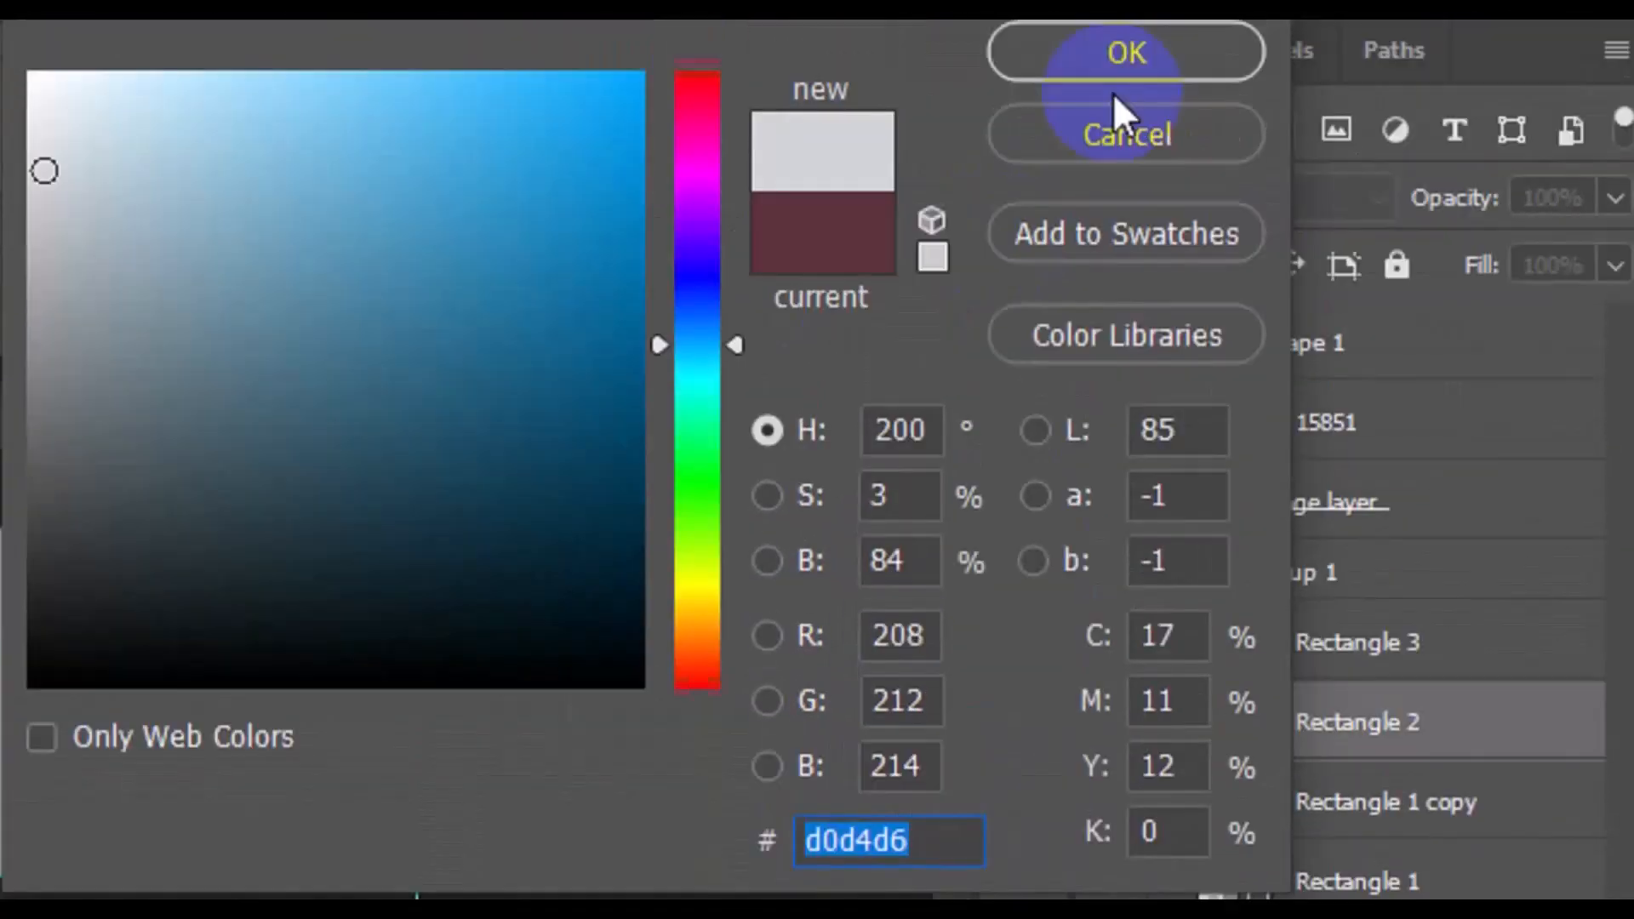
pyautogui.click(1124, 51)
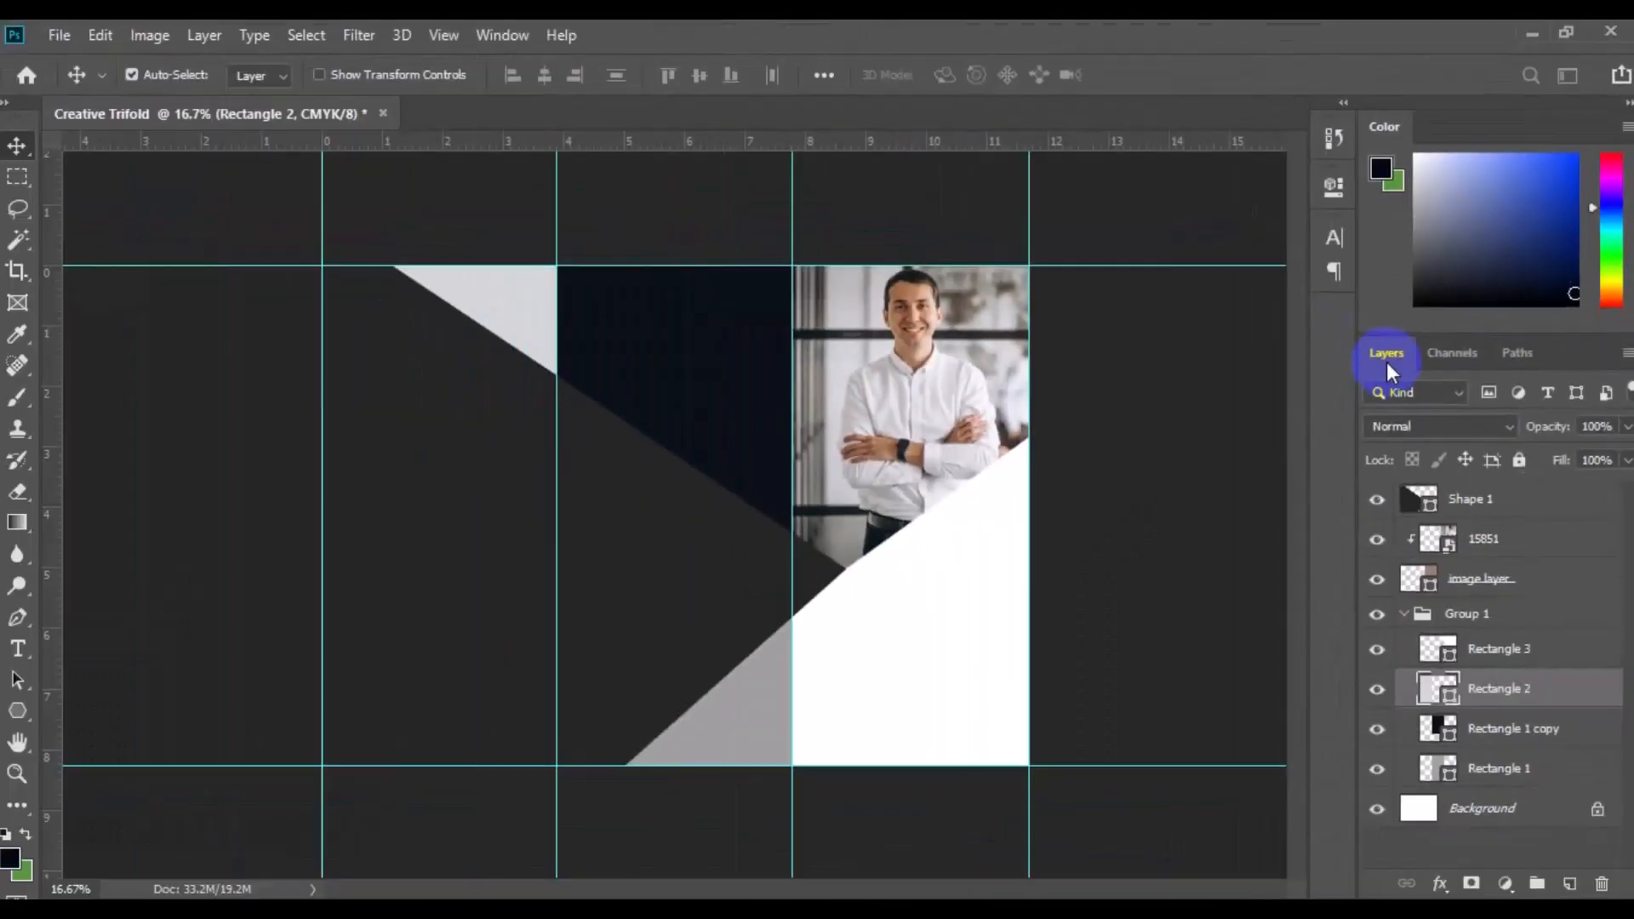
# - Apply the copied light grey, #d0d4d6, as the fill of the grey Rectangle 1 at the bottom of the middle panel
pyautogui.click(742, 730)
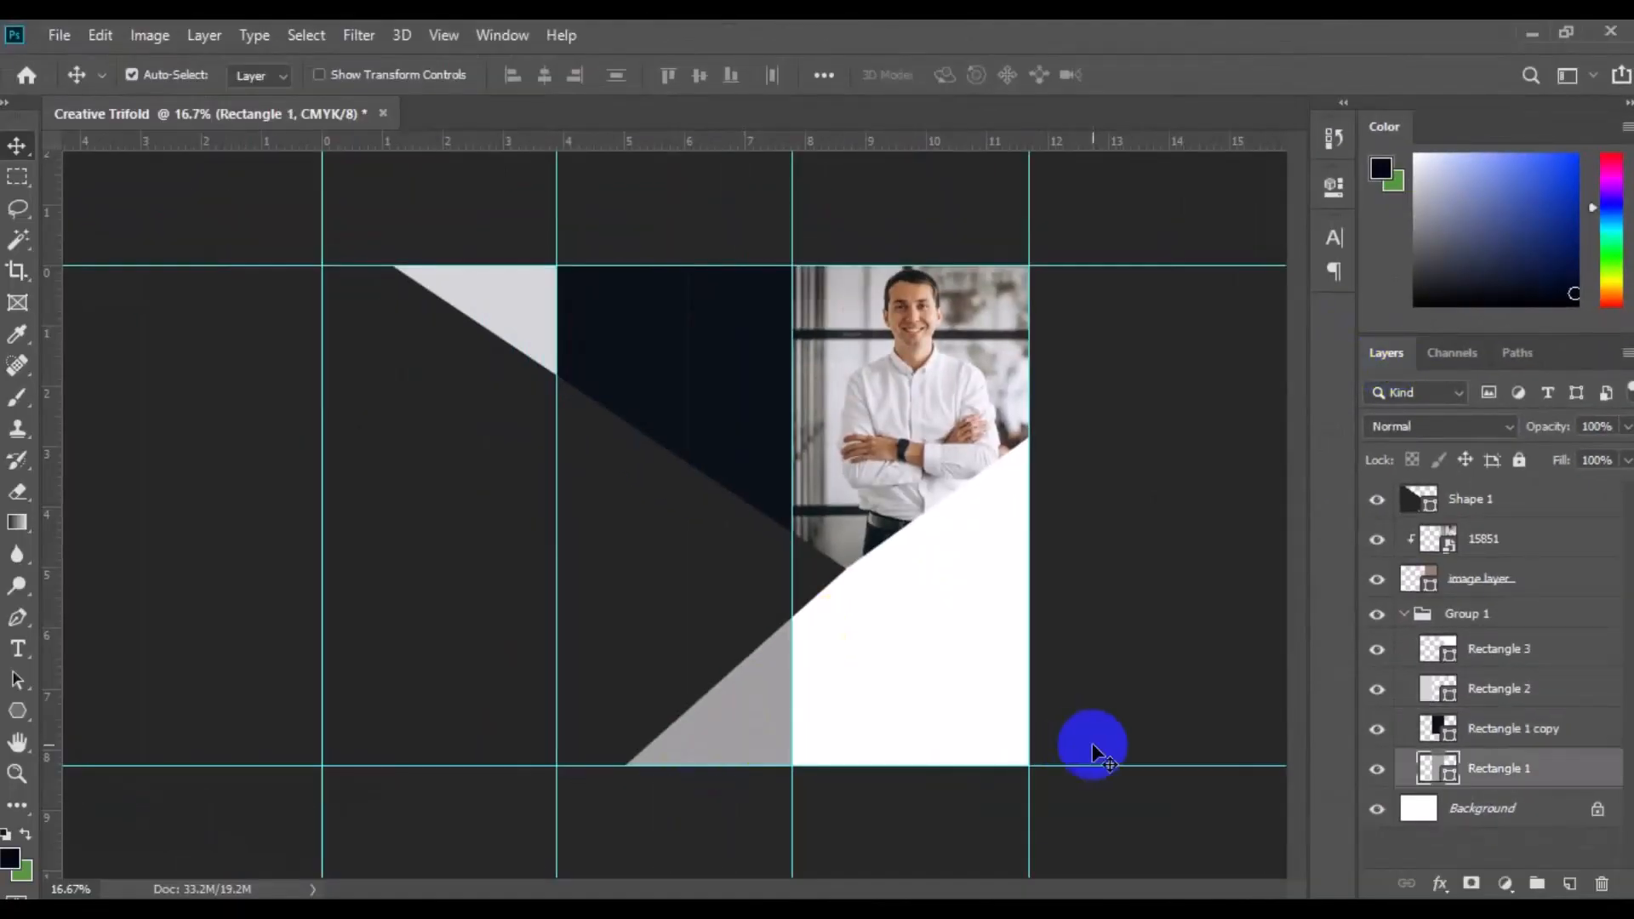
pyautogui.doubleClick(1451, 779)
pyautogui.moveTo(1299, 757); pyautogui.dragTo(1225, 756)
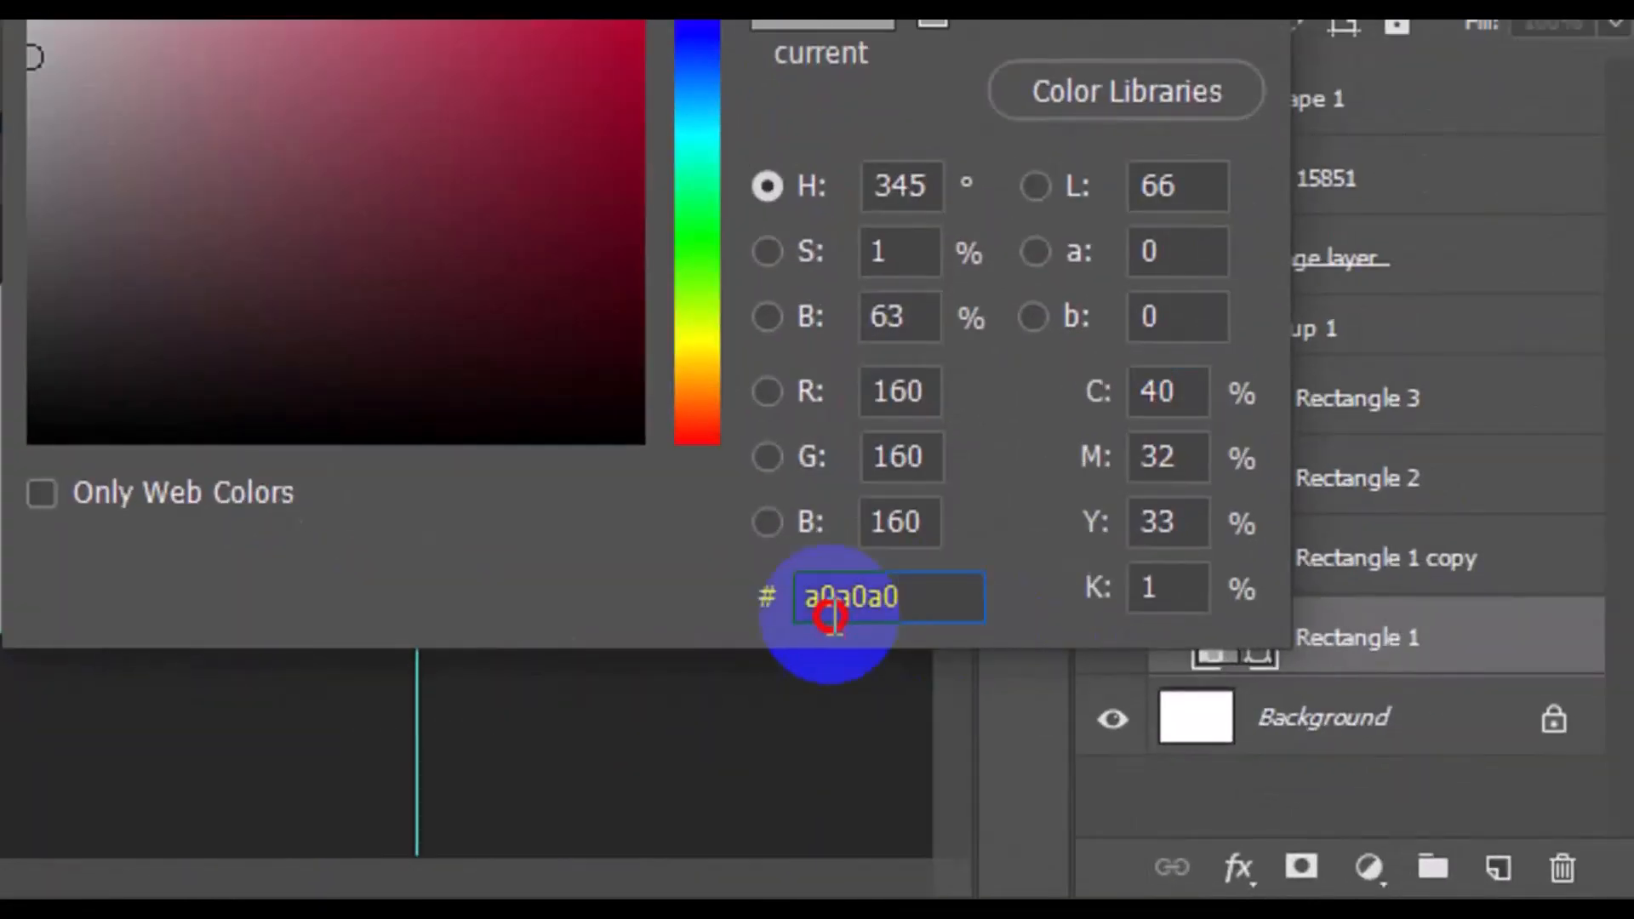
pyautogui.hotkey('ctrl', 'v')
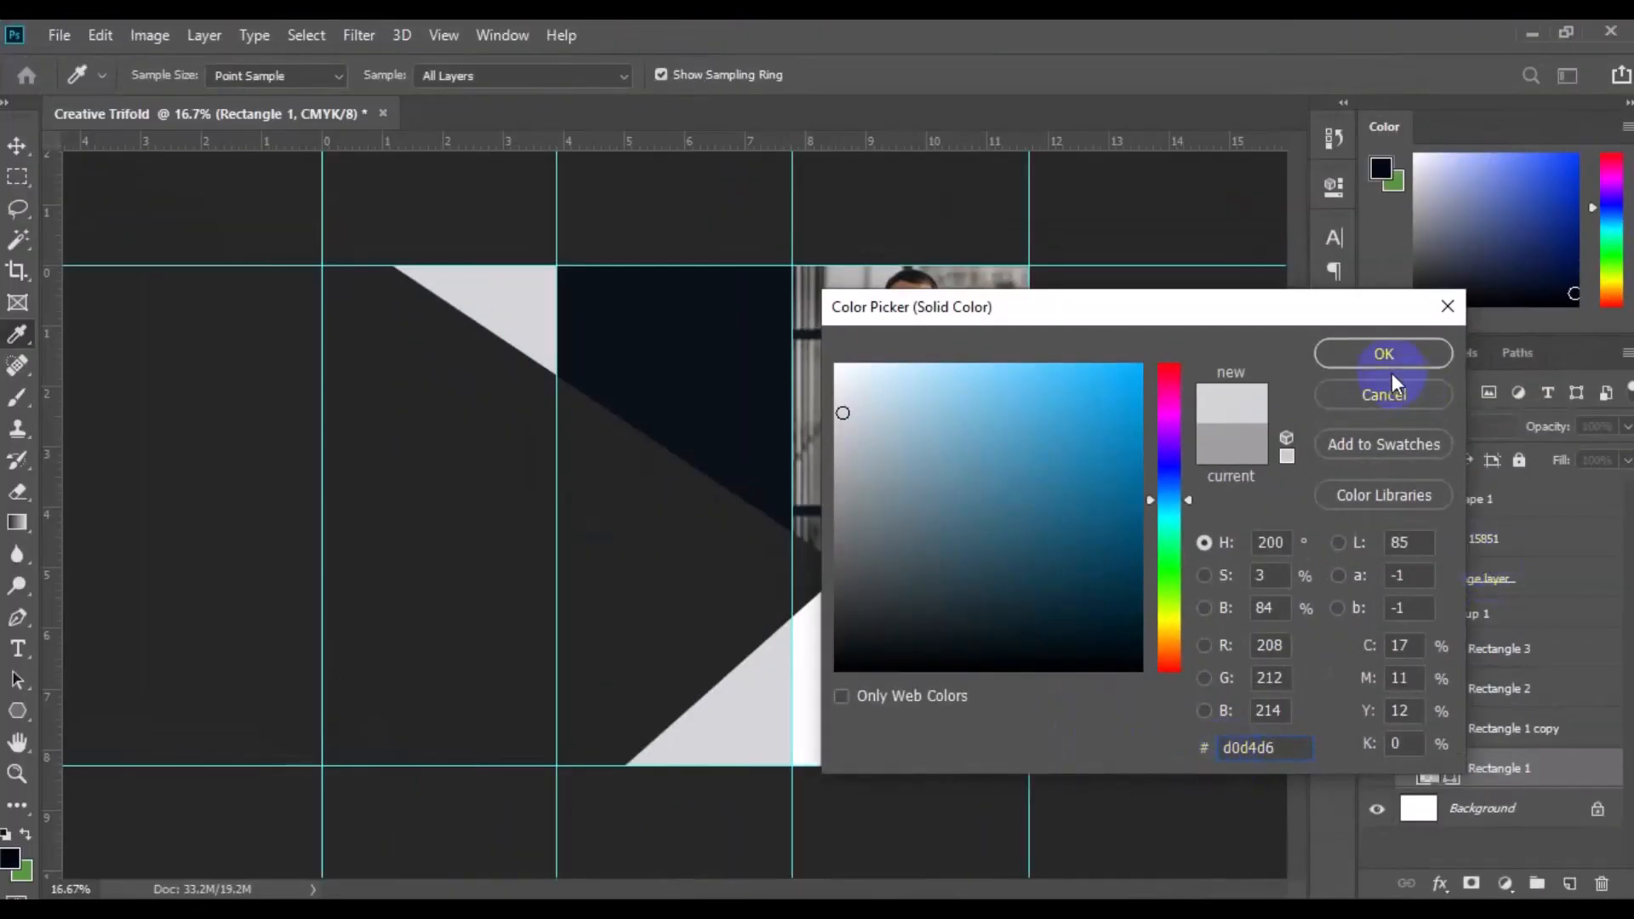
pyautogui.click(1385, 355)
pyautogui.press('v')
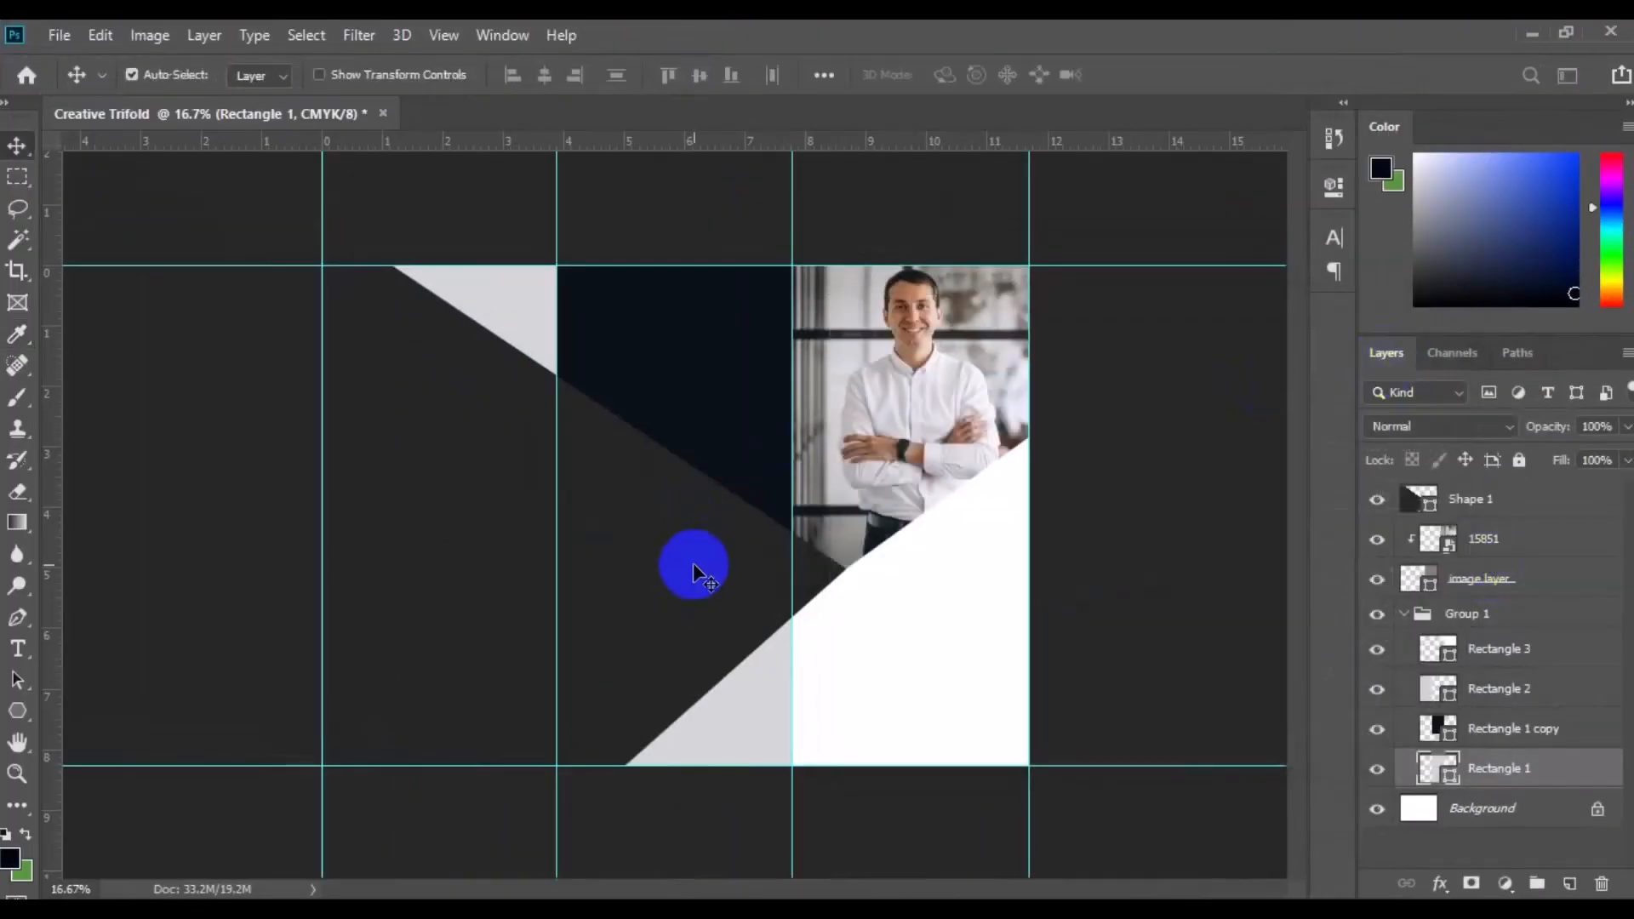
# - Change the fill of the large dark angular Shape 1 to bright red, #ee1717
pyautogui.click(692, 563)
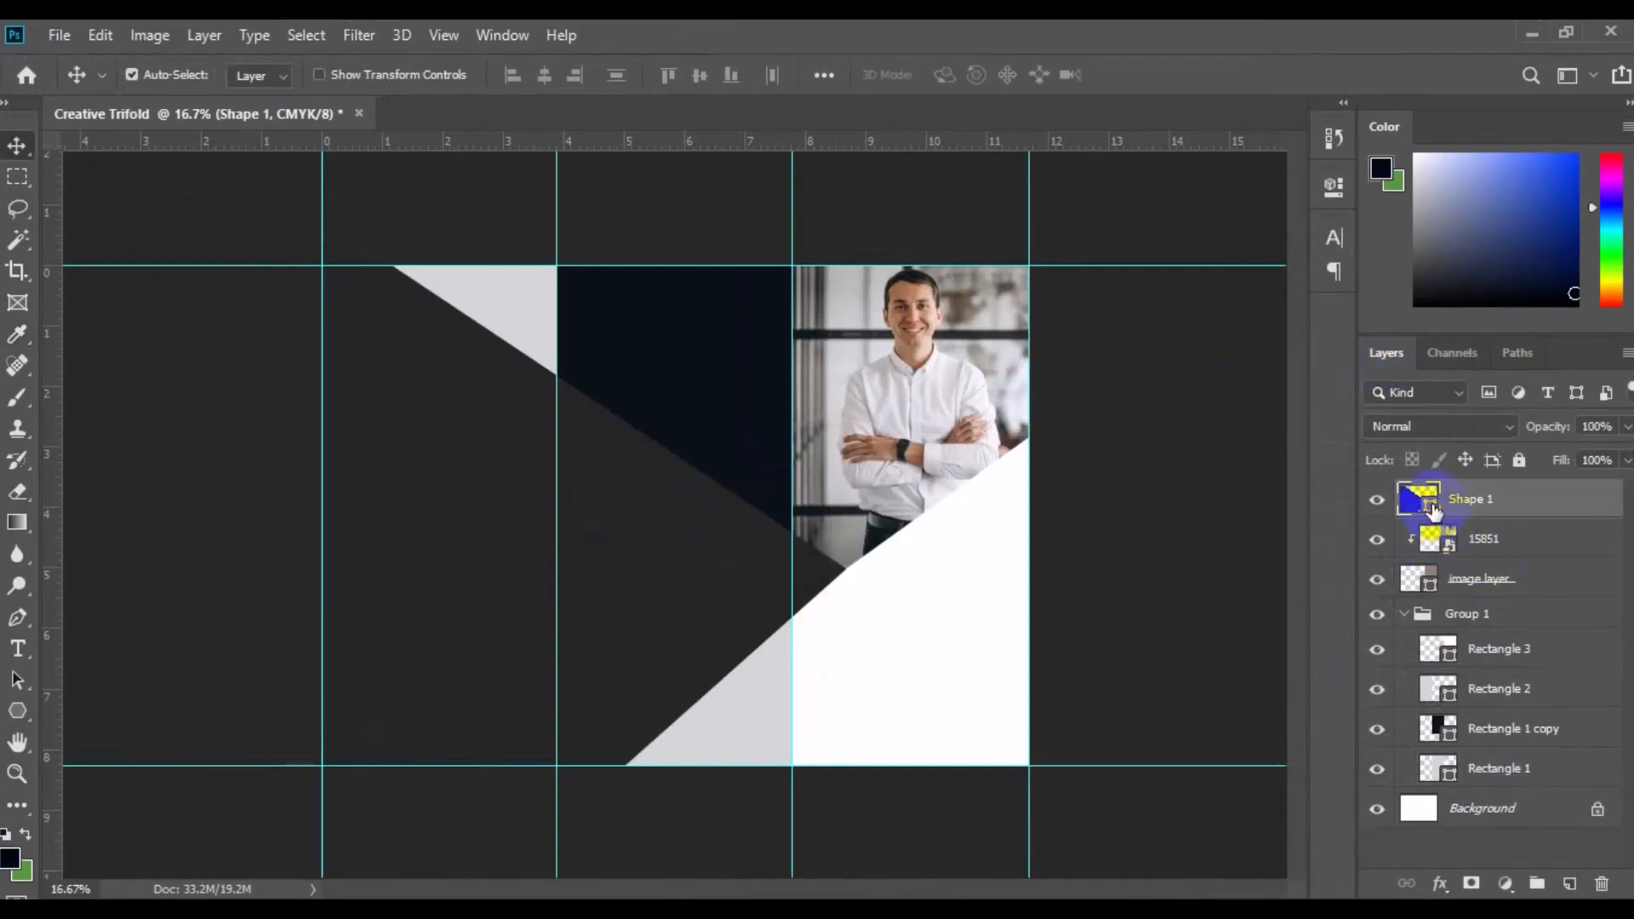
pyautogui.doubleClick(1433, 508)
pyautogui.click(1169, 375)
pyautogui.click(1104, 388)
pyautogui.click(1110, 383)
pyautogui.click(1262, 752)
pyautogui.moveTo(1287, 750); pyautogui.dragTo(1209, 765)
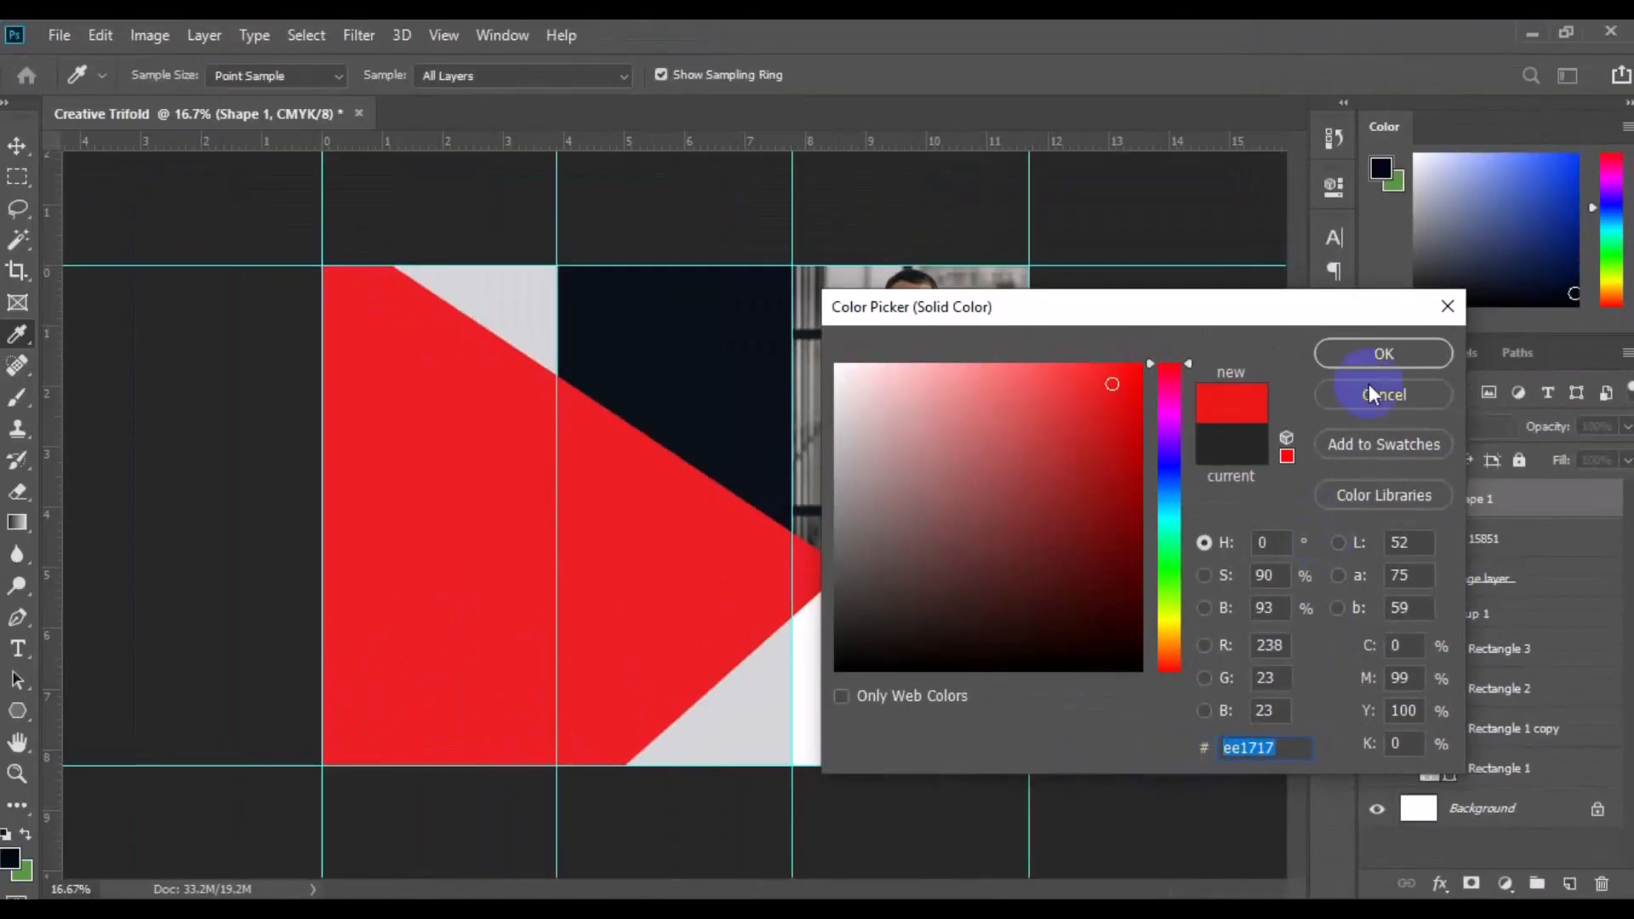
pyautogui.click(1363, 361)
pyautogui.hotkey('ctrl', '-')
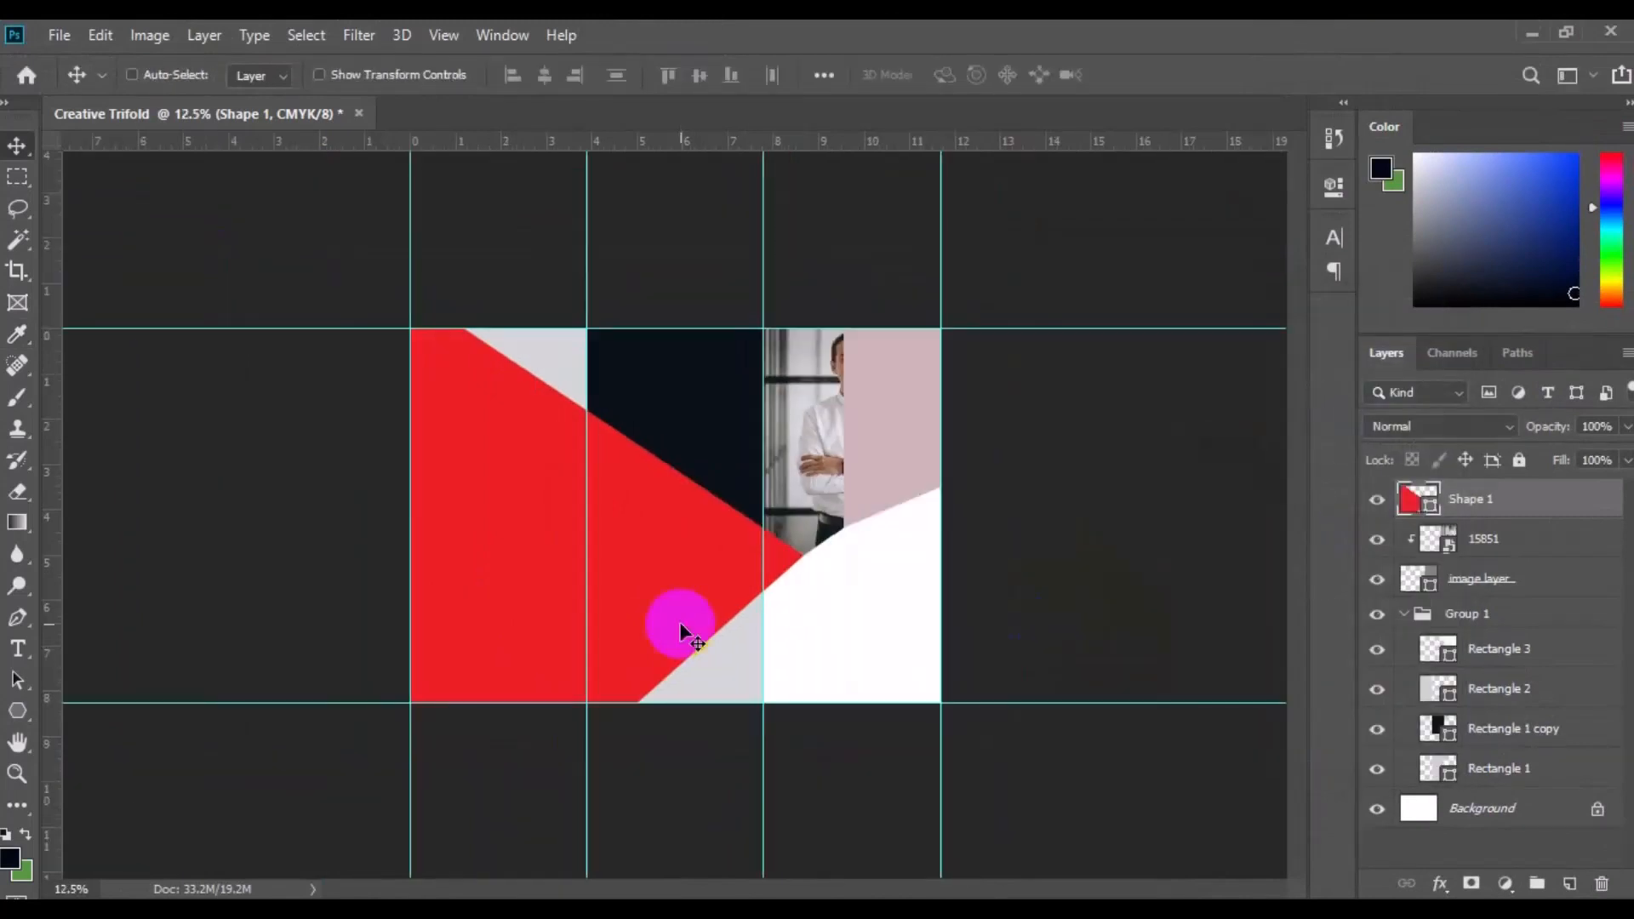
pyautogui.hotkey('ctrl', '-')
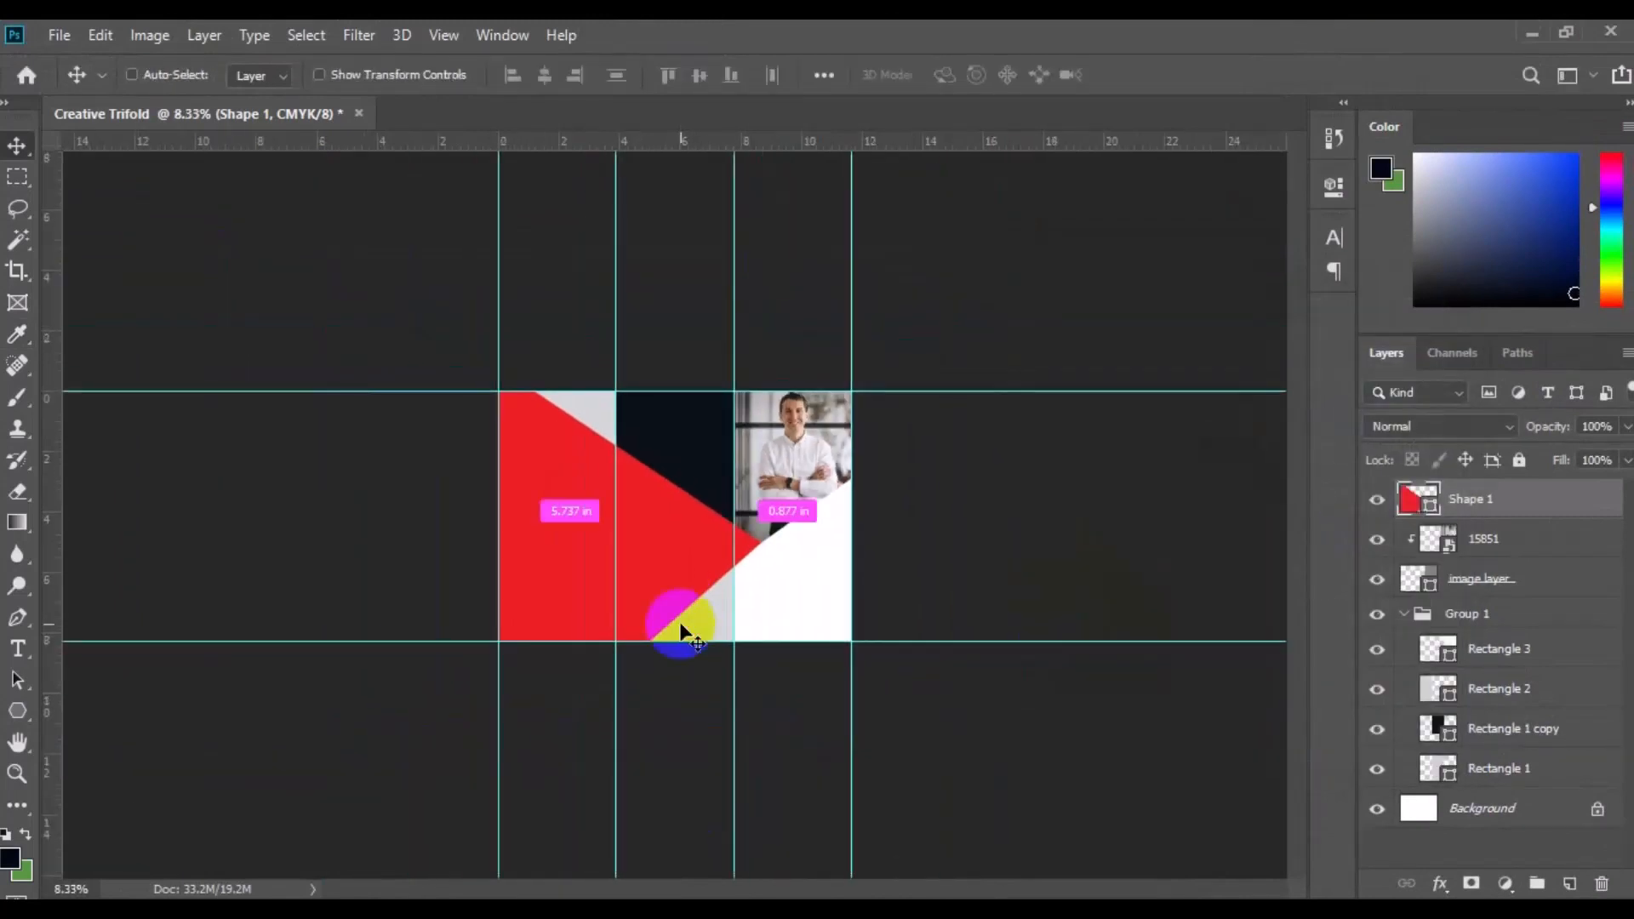
pyautogui.hotkey('ctrl', '+')
pyautogui.hotkey('ctrl', '+')
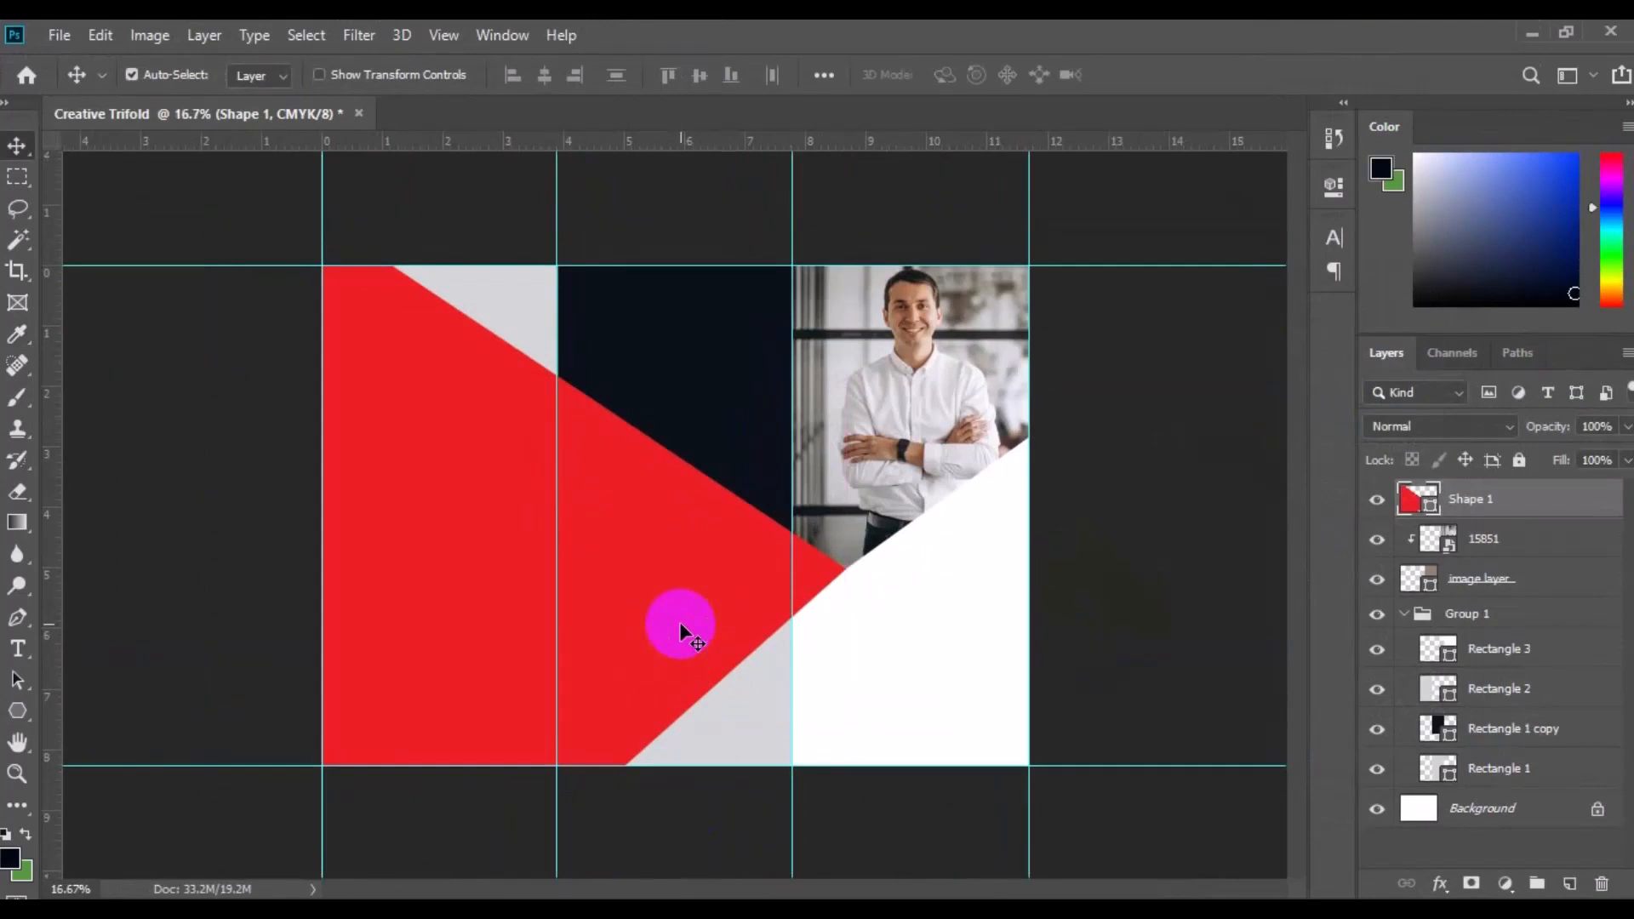
pyautogui.click(917, 657)
pyautogui.click(1480, 775)
pyautogui.hotkey('ctrl', 't')
pyautogui.press('Escape')
pyautogui.click(521, 305)
pyautogui.hotkey('ctrl', 't')
pyautogui.press('Escape')
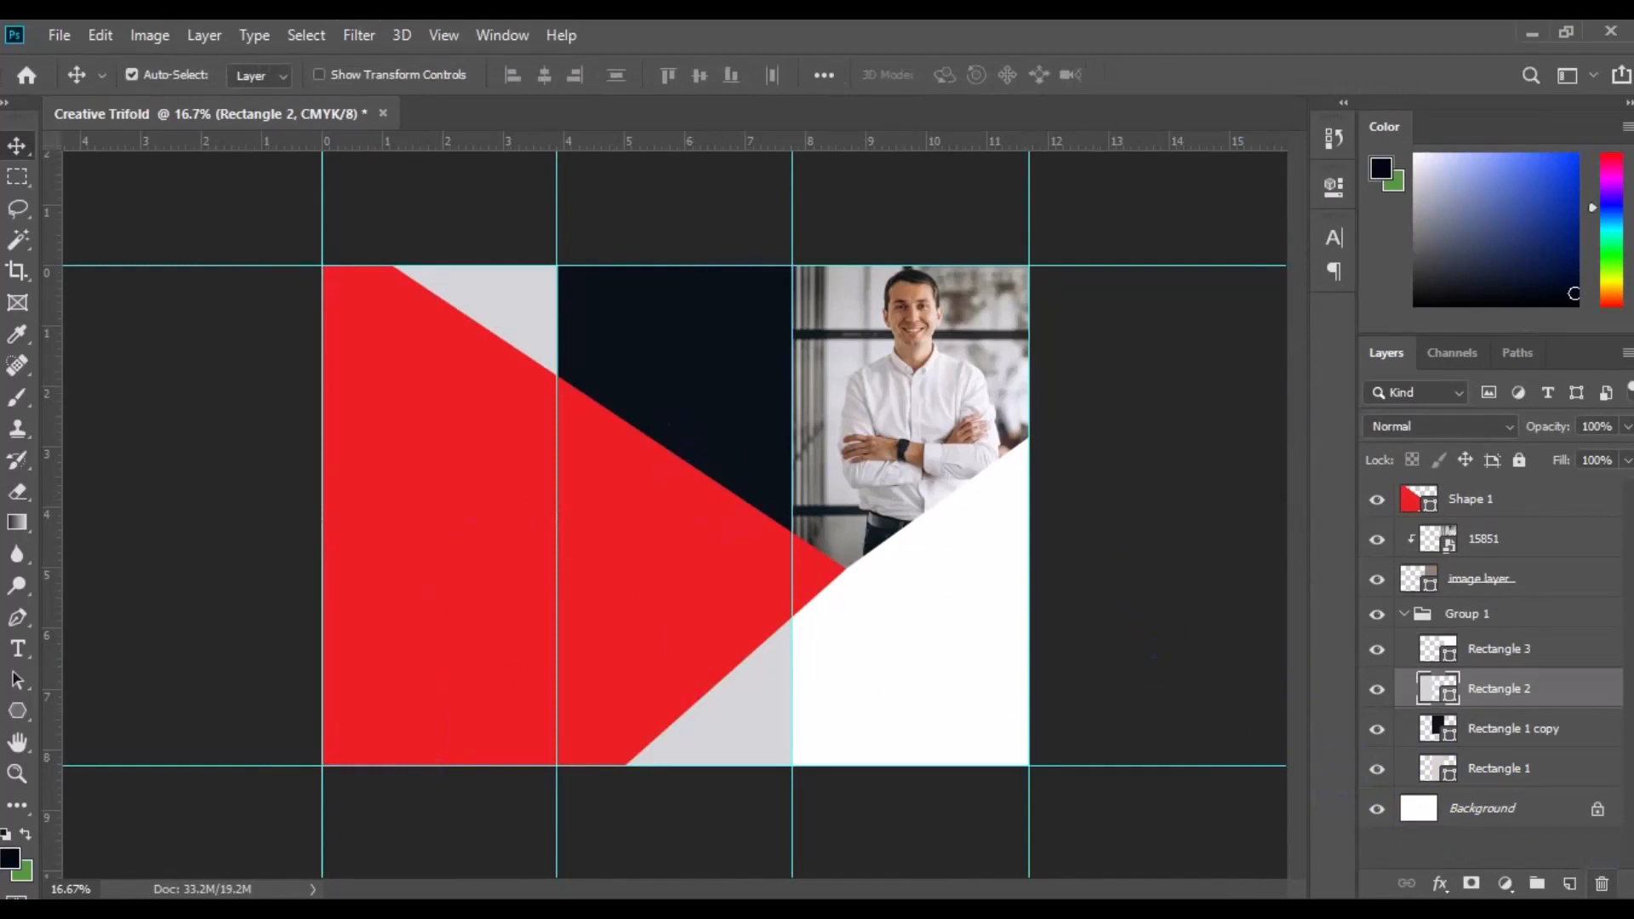
# - Create a new layer and set the type style to Roboto Bold at 36 pt
pyautogui.click(1570, 884)
pyautogui.click(17, 649)
pyautogui.click(297, 76)
pyautogui.write('Roboto')
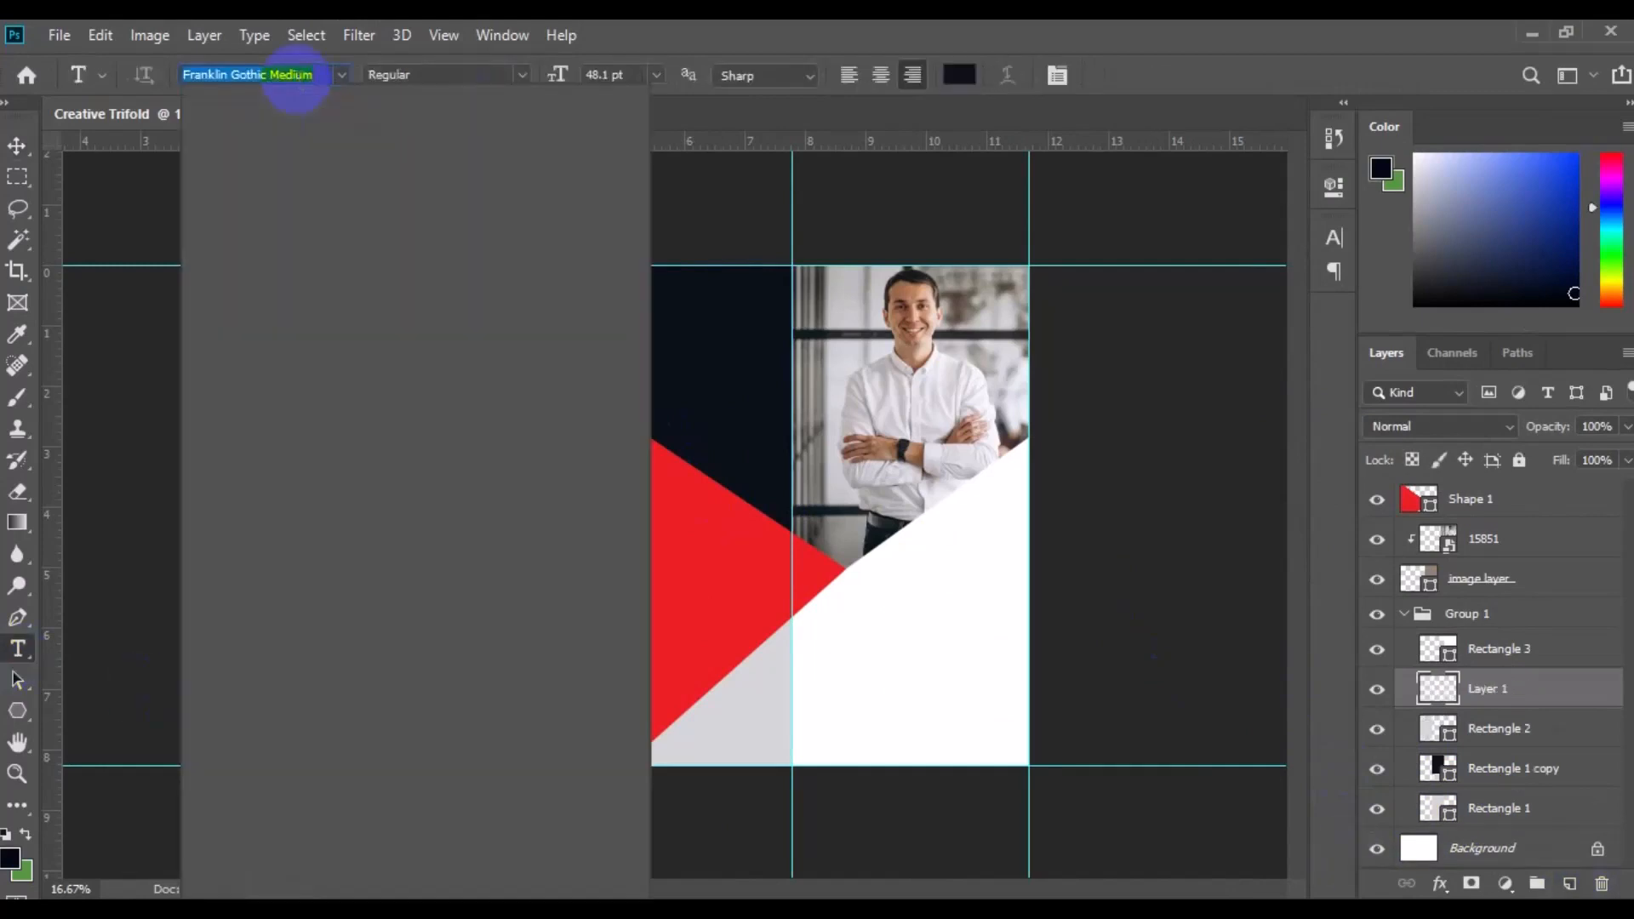
pyautogui.press('Return')
pyautogui.click(522, 79)
pyautogui.click(517, 253)
pyautogui.click(656, 75)
pyautogui.click(667, 321)
# - Add the white heading "Our Mission" on the left panel's red area and move its layer above Shape 1
pyautogui.click(332, 489)
pyautogui.click(959, 74)
pyautogui.click(1382, 356)
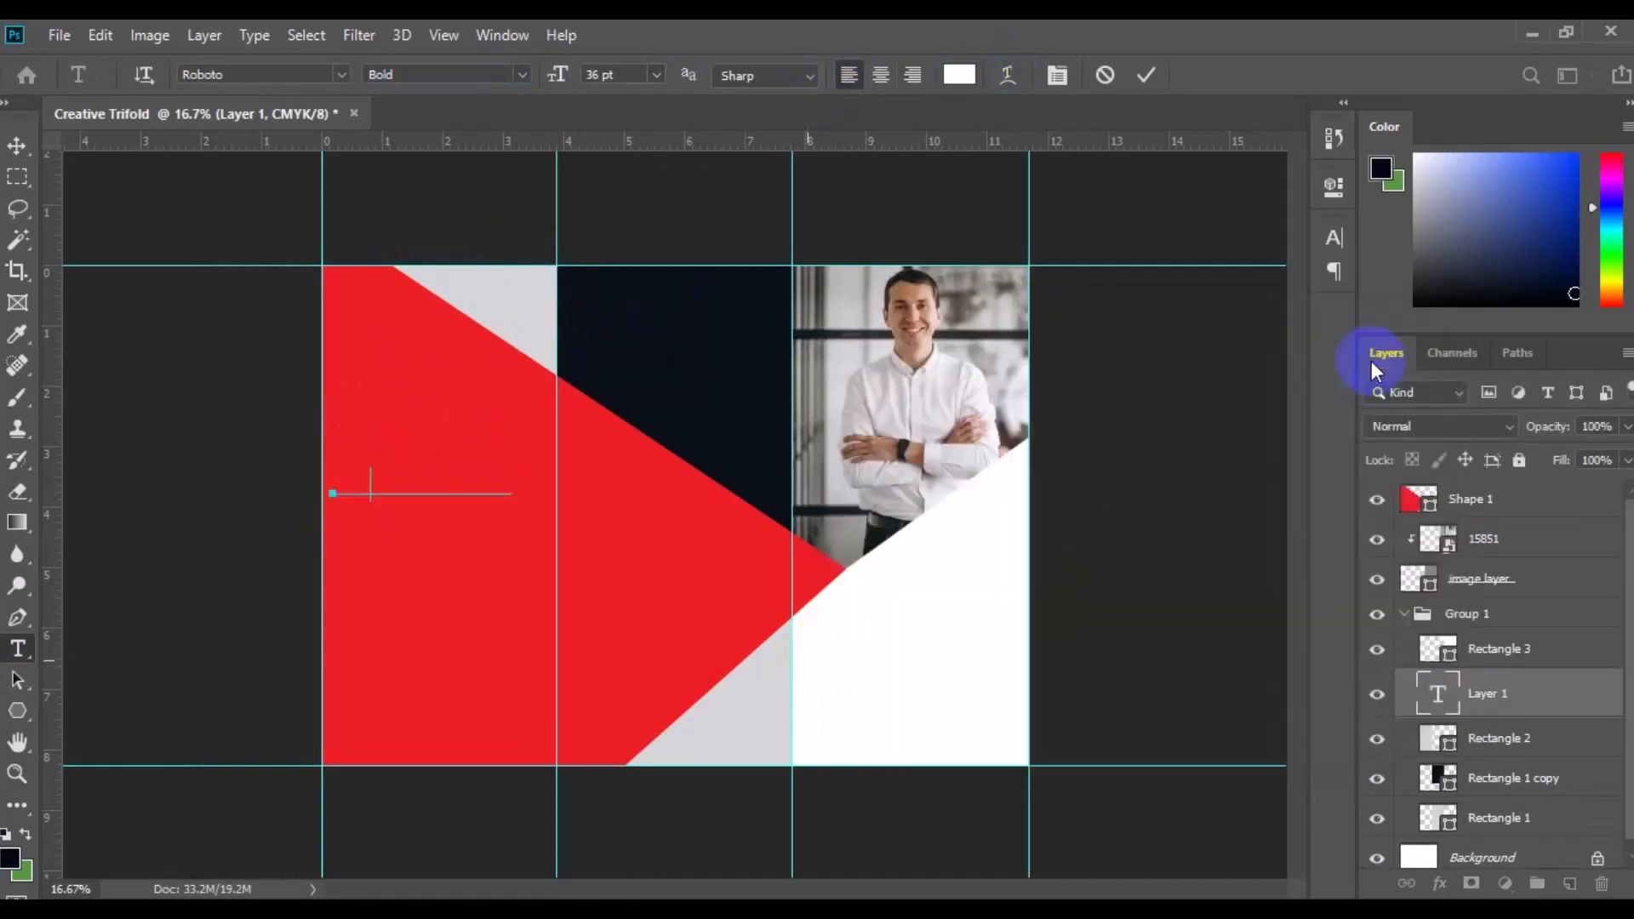
pyautogui.click(522, 446)
pyautogui.press('v')
pyautogui.moveTo(1441, 701); pyautogui.dragTo(1493, 483)
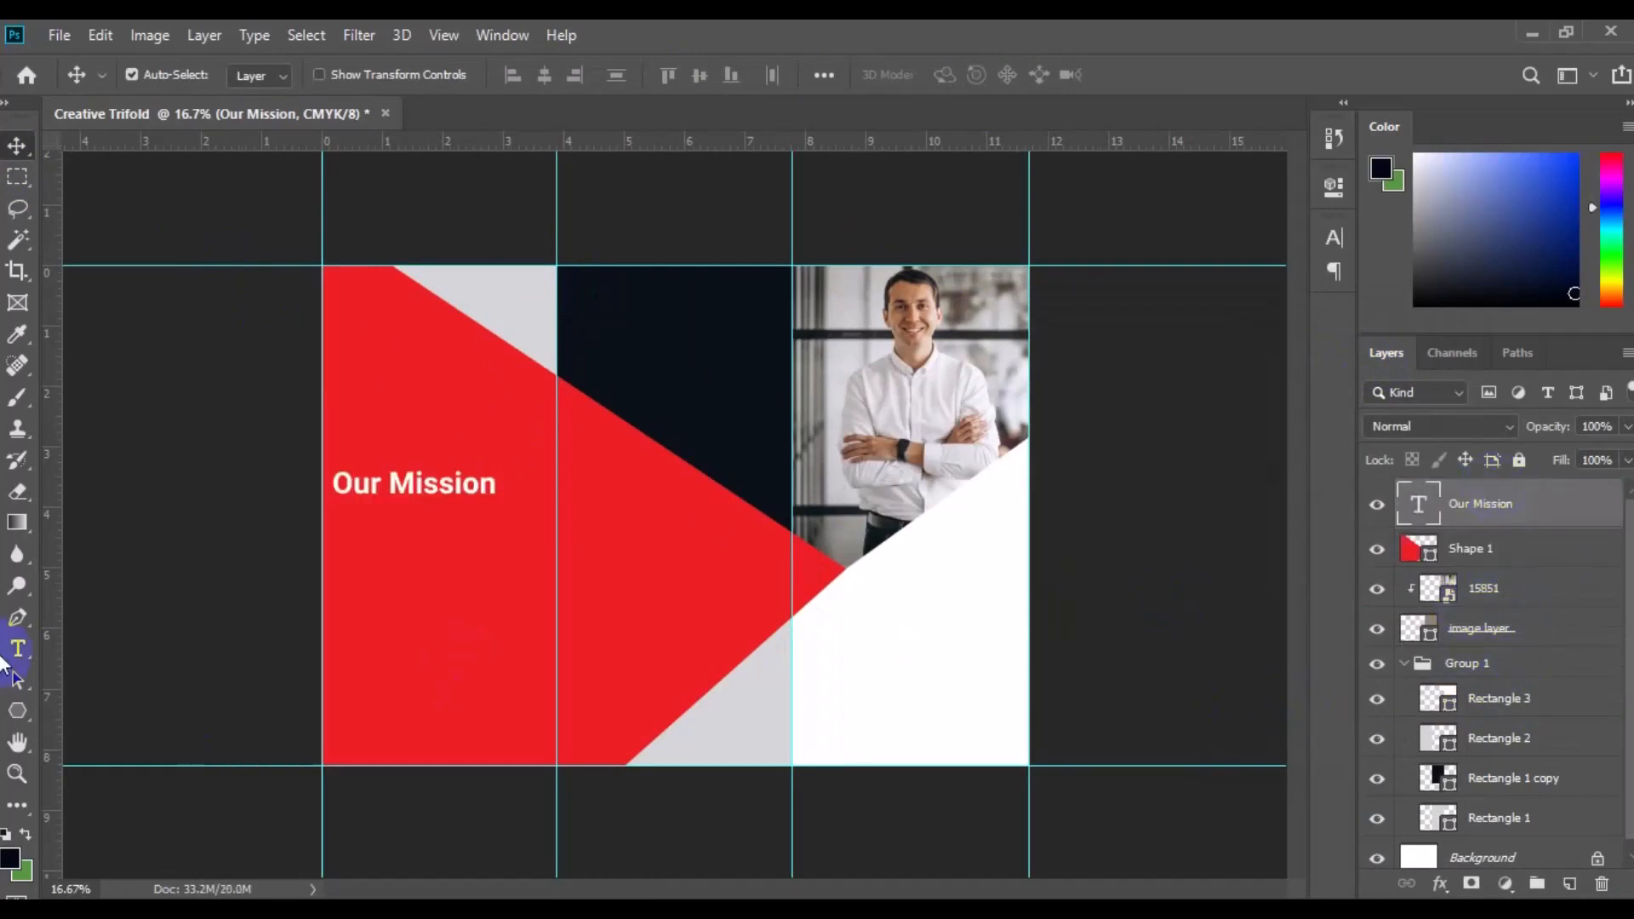
# - Reduce the "Our Mission" heading to 20 pt and move it up about 1.9 in on the left panel
pyautogui.press('t')
pyautogui.click(409, 484)
pyautogui.hotkey('ctrl', 'a')
pyautogui.moveTo(562, 80); pyautogui.dragTo(545, 80)
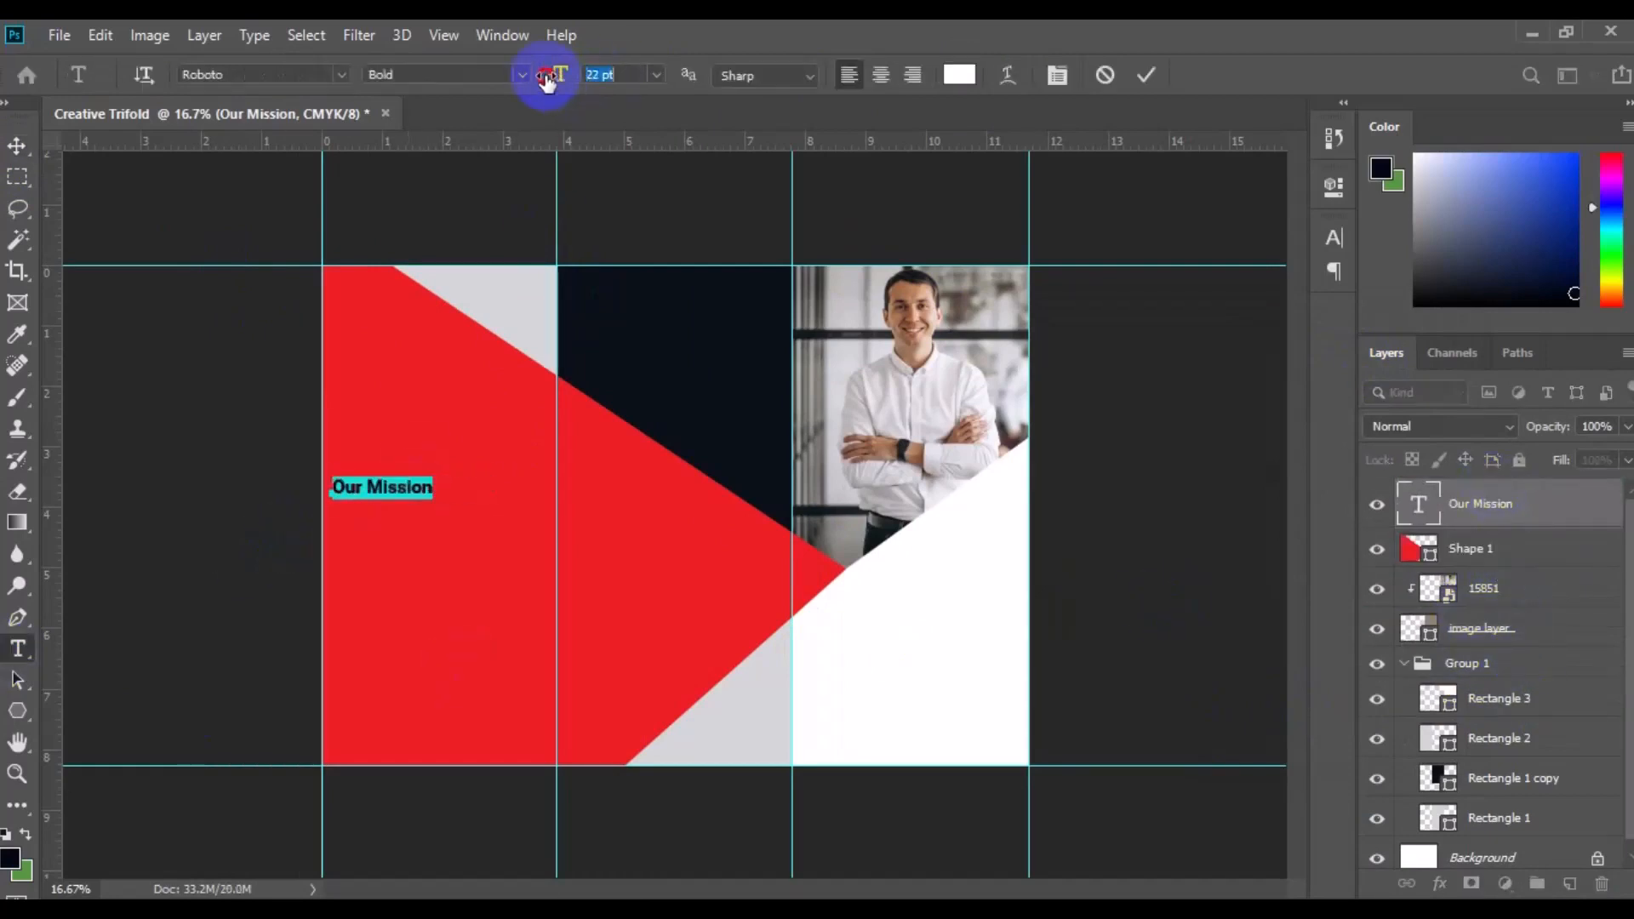
pyautogui.moveTo(365, 486); pyautogui.dragTo(375, 371)
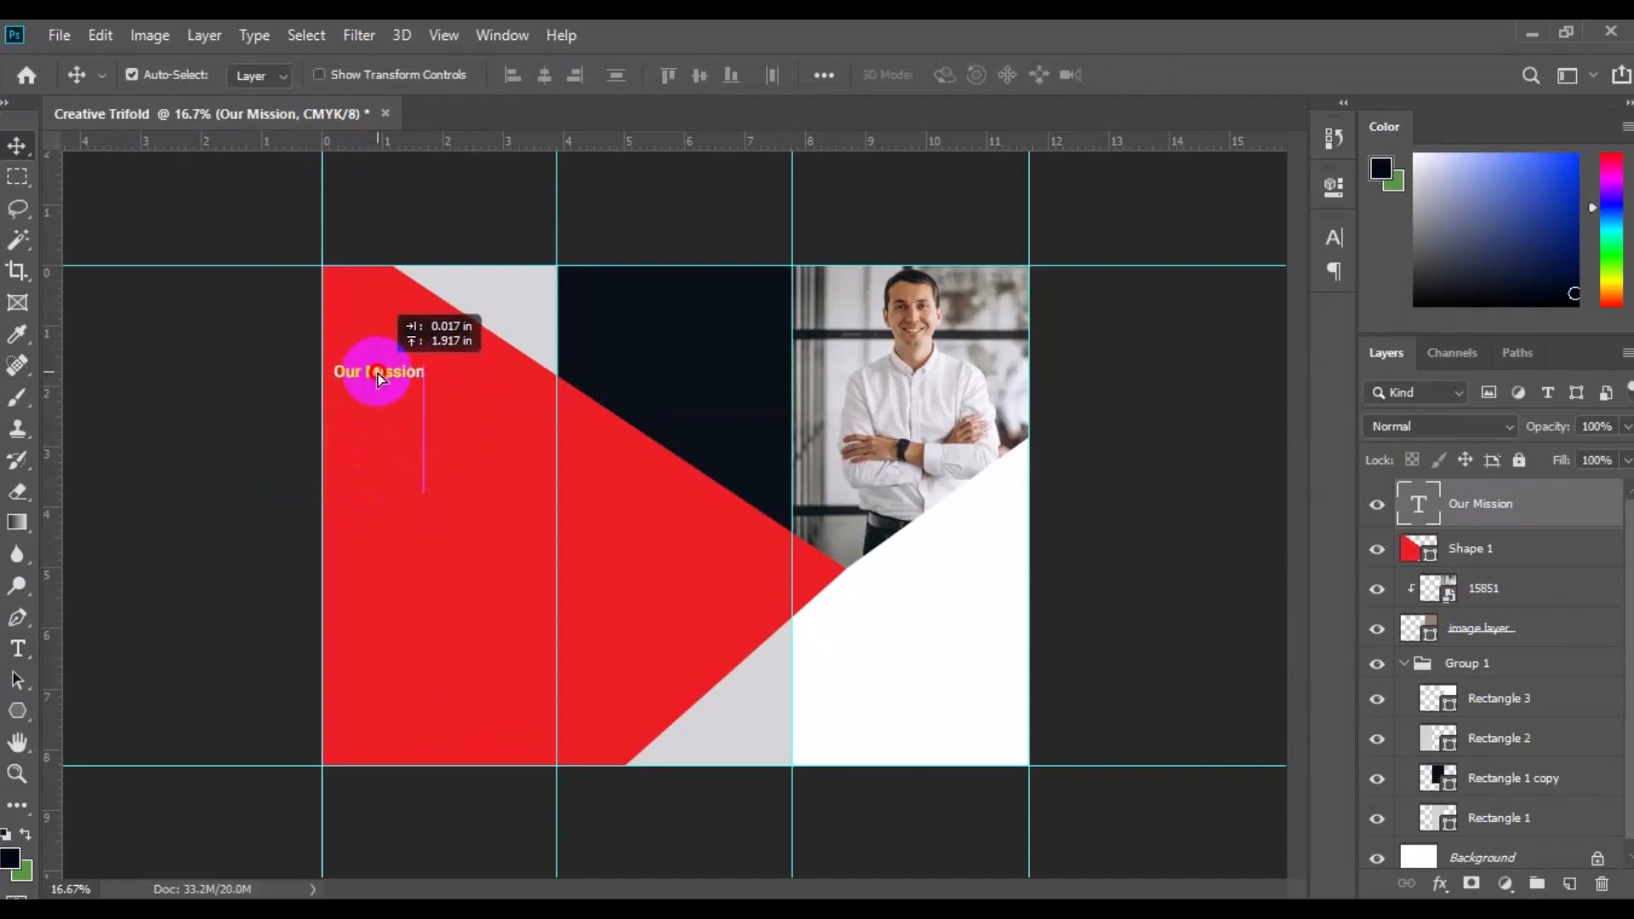
# - Add a Lorem ipsum paragraph in Roboto Medium 10 pt on a new layer, in a panel-wide text box below the "Our Mission" heading
pyautogui.click(1568, 884)
pyautogui.press('t')
pyautogui.click(511, 75)
pyautogui.click(408, 210)
pyautogui.click(656, 75)
pyautogui.click(613, 153)
pyautogui.moveTo(334, 401); pyautogui.dragTo(542, 489)
pyautogui.click(423, 454)
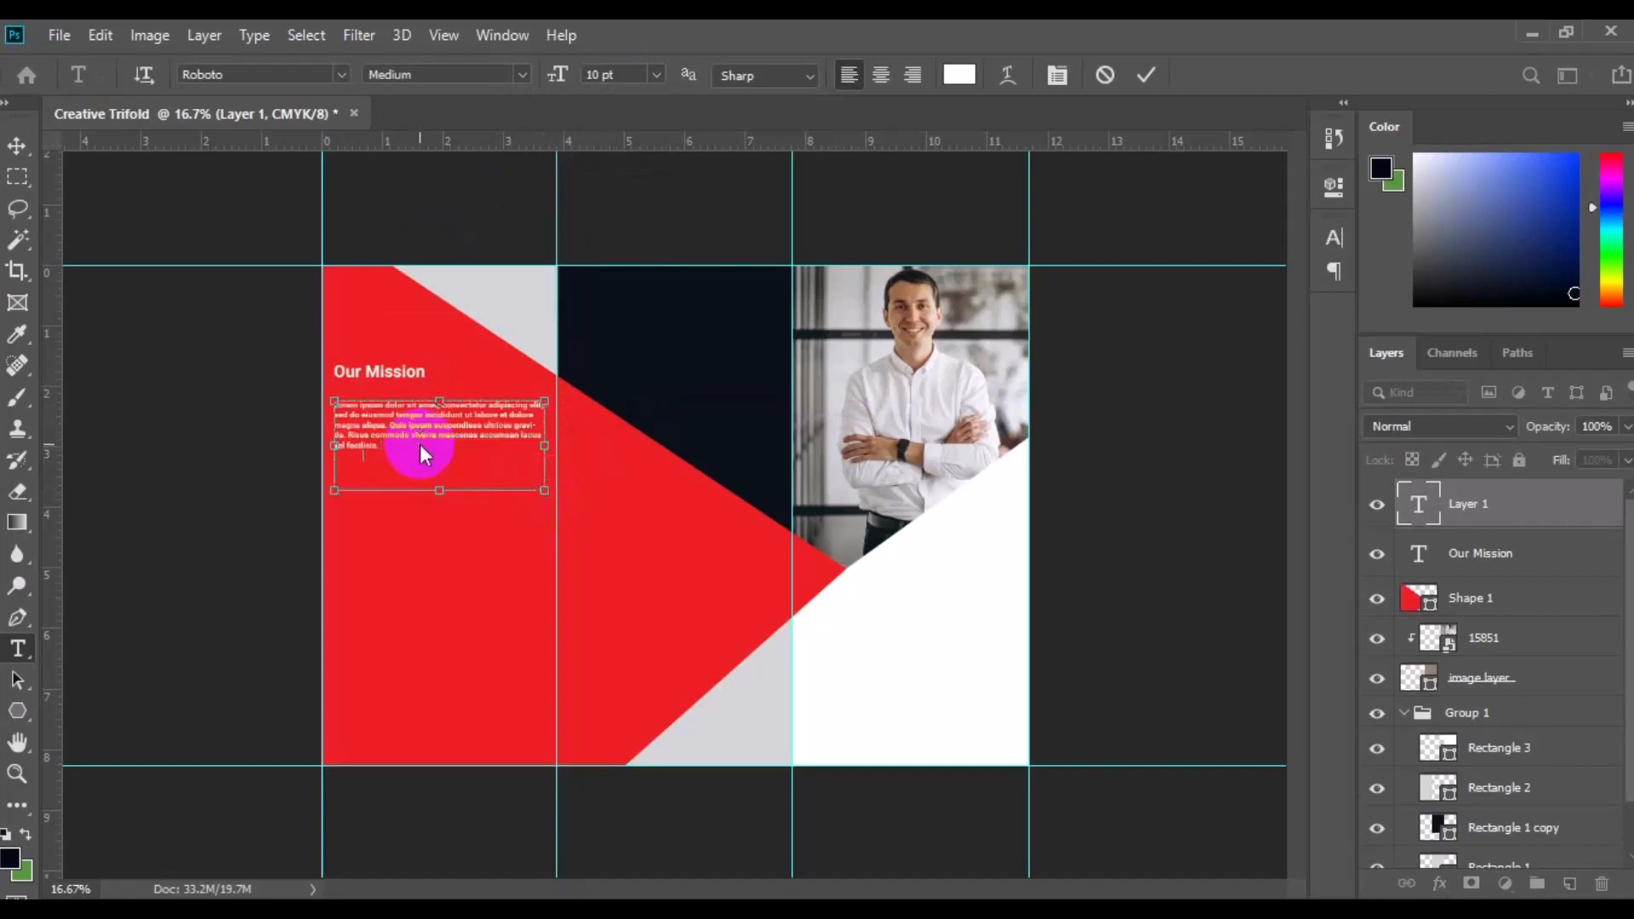
# - Justify the whole Lorem ipsum paragraph with its last line left-aligned
pyautogui.hotkey('ctrl', 'a')
pyautogui.hotkey('ctrl', 't')
pyautogui.click(1166, 227)
pyautogui.click(1176, 271)
# - Append a second copy of the Lorem ipsum text to the paragraph and move it up about 0.13 in towards the heading
pyautogui.click(396, 450)
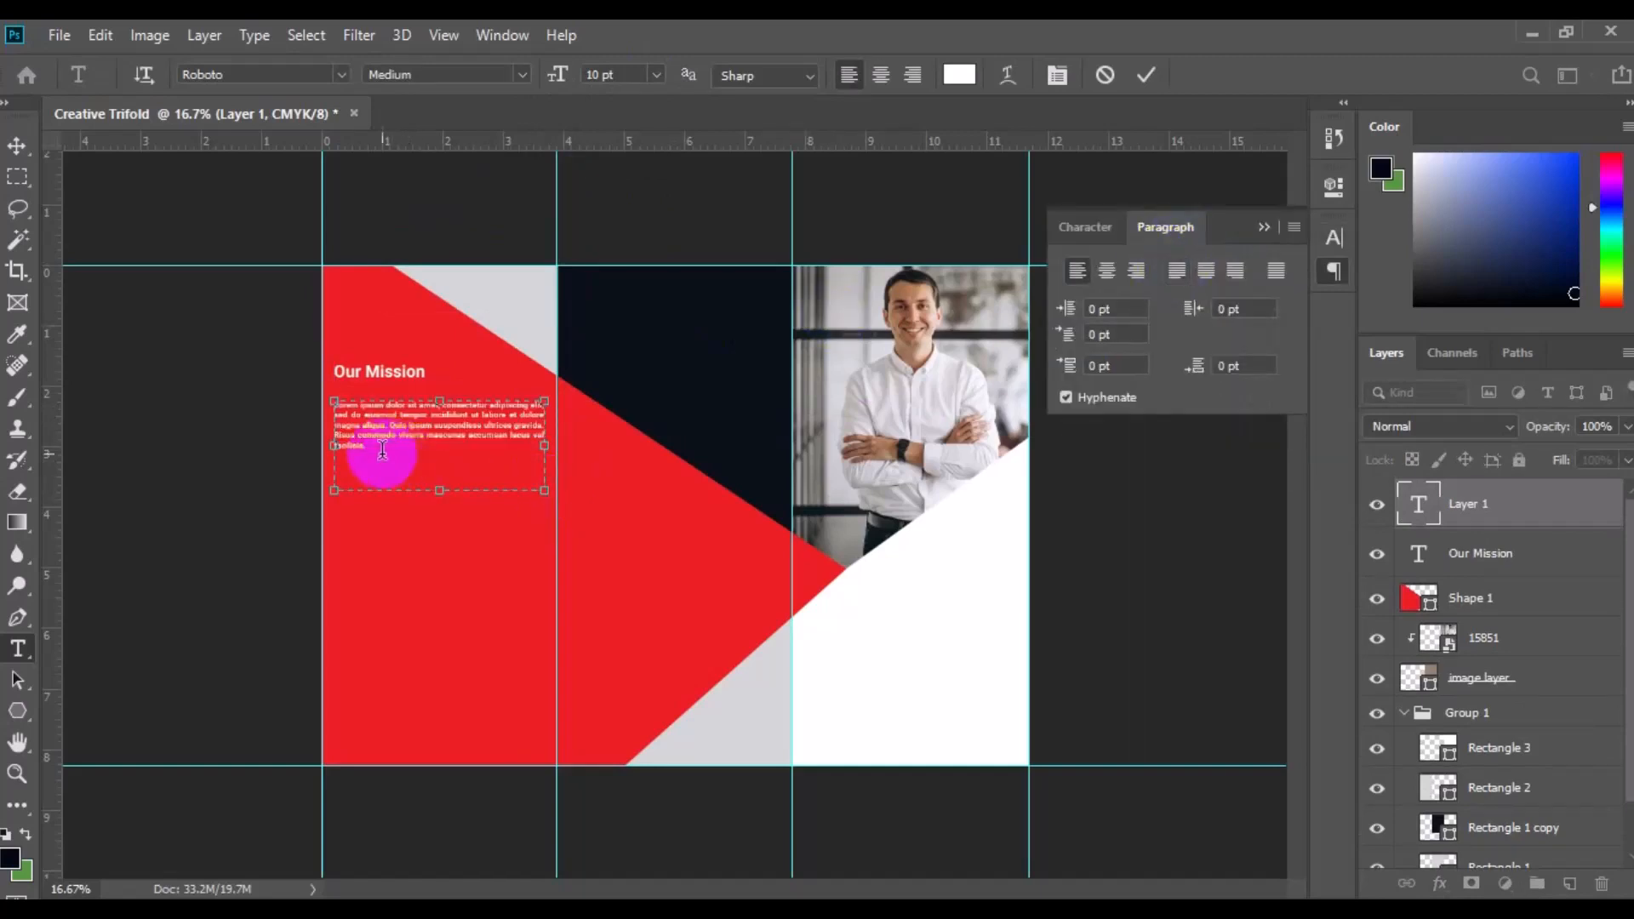
pyautogui.hotkey('ctrl', 'v')
pyautogui.click(17, 146)
pyautogui.moveTo(411, 444); pyautogui.dragTo(411, 442)
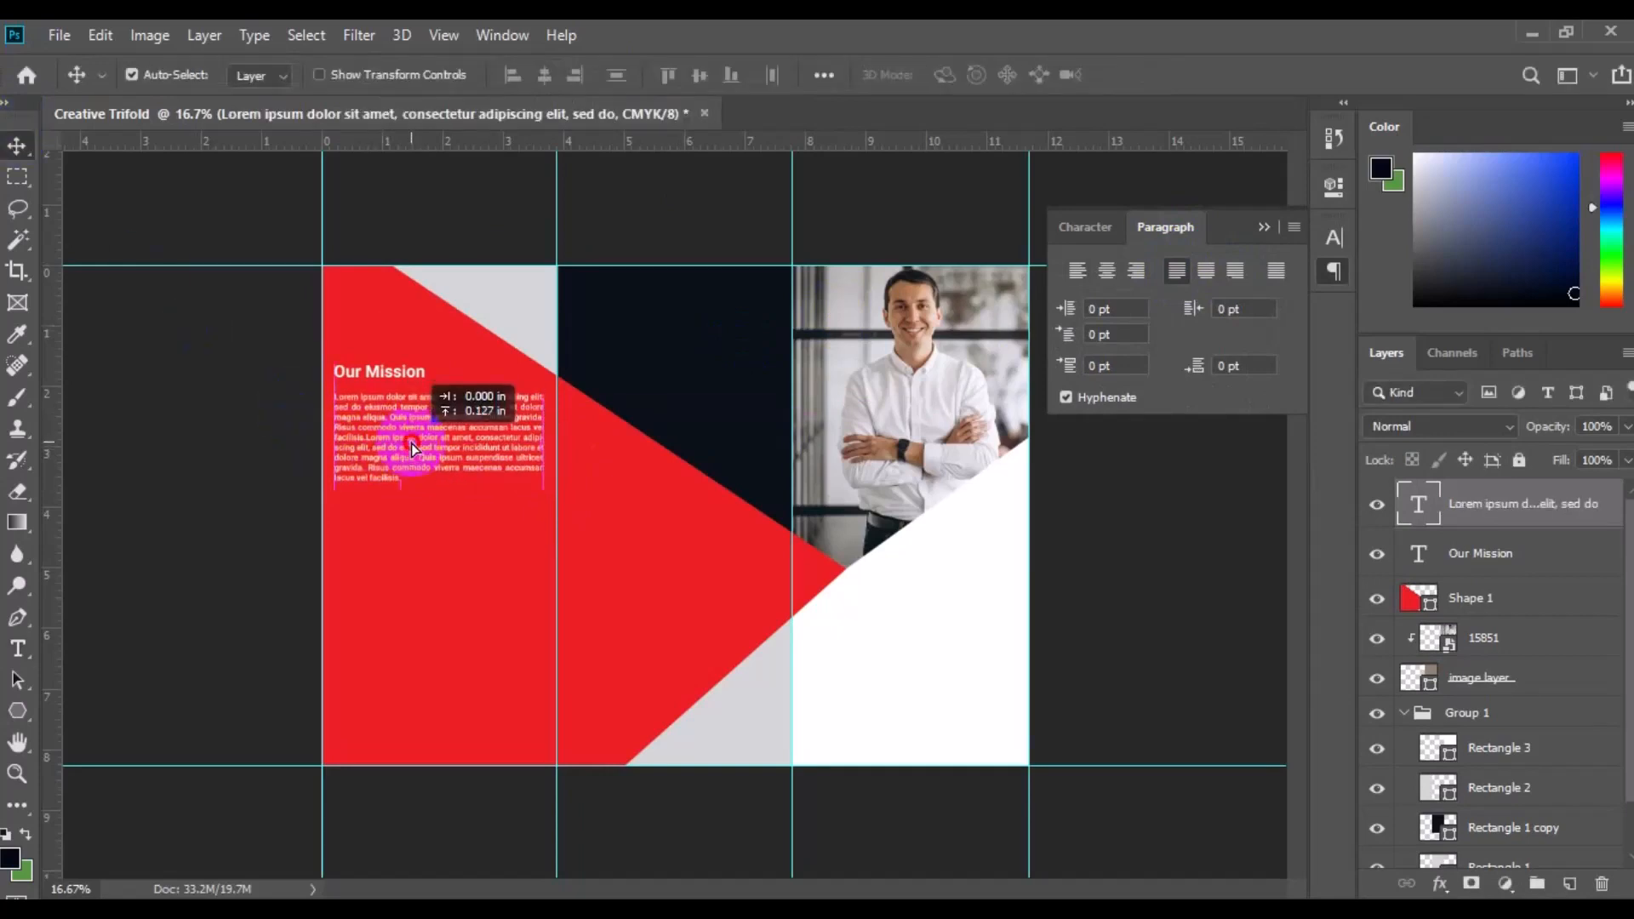
# - Add a second Lorem ipsum paragraph in its own text box below the first one on the left panel
pyautogui.click(17, 649)
pyautogui.moveTo(334, 515); pyautogui.dragTo(538, 565)
pyautogui.hotkey('ctrl', 'v')
pyautogui.click(17, 146)
# - Left-align and group the two paragraphs, and place that group in a new group together with the "Our Mission" heading
pyautogui.keyDown('shift'); pyautogui.click(1433, 553); pyautogui.keyUp('shift')
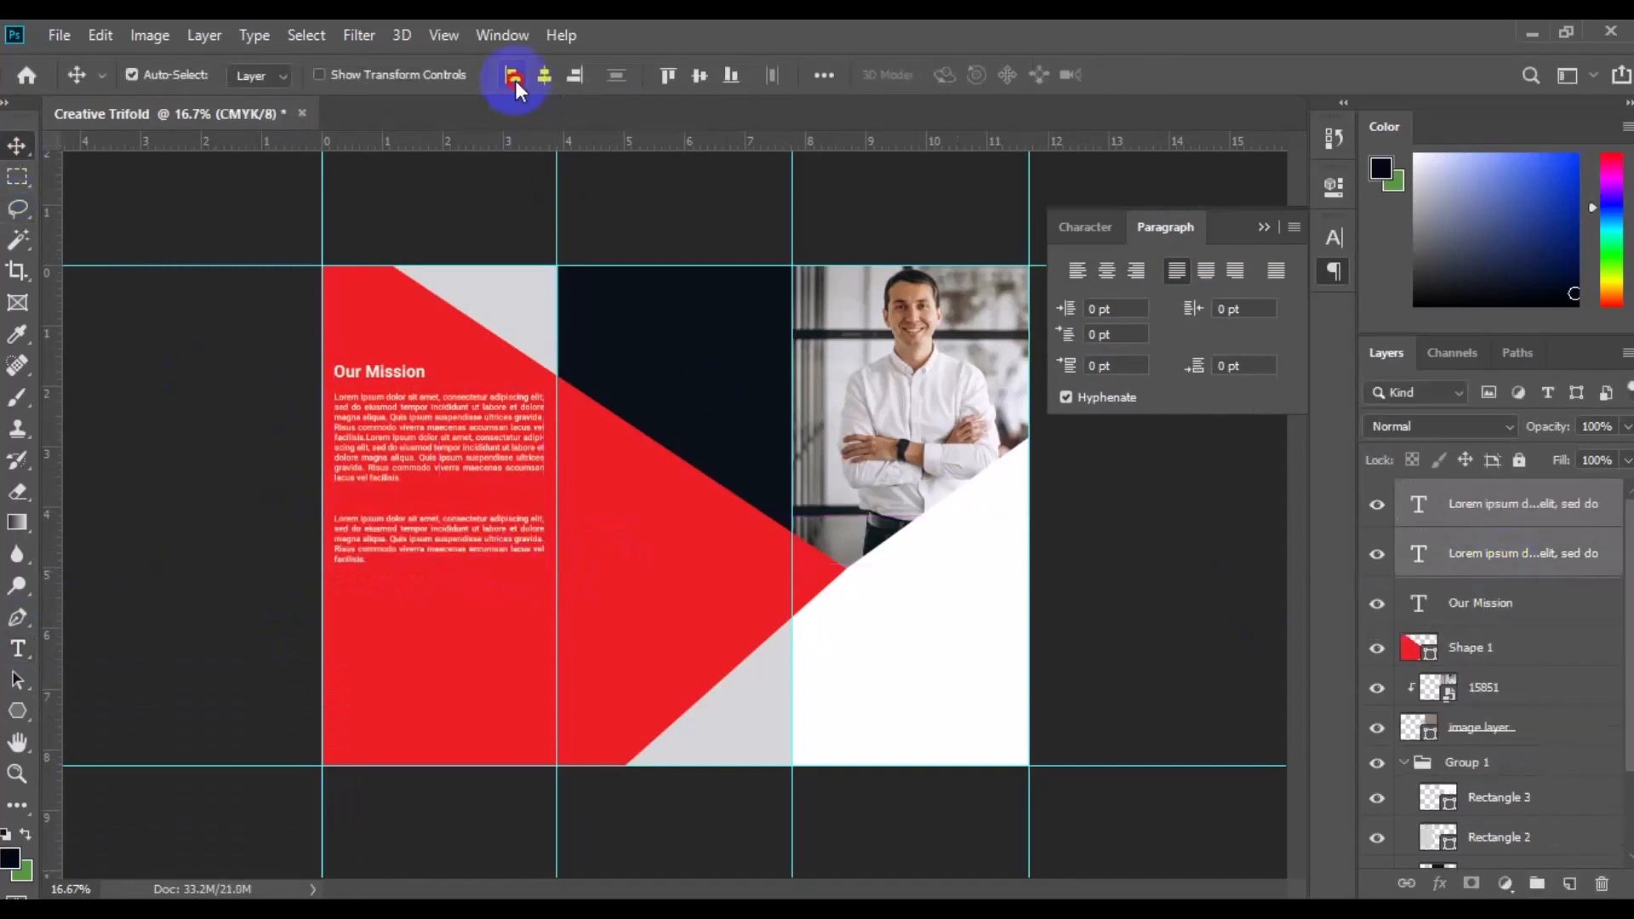
pyautogui.hotkey('ctrl', 'g')
pyautogui.keyDown('shift'); pyautogui.click(1478, 533); pyautogui.keyUp('shift')
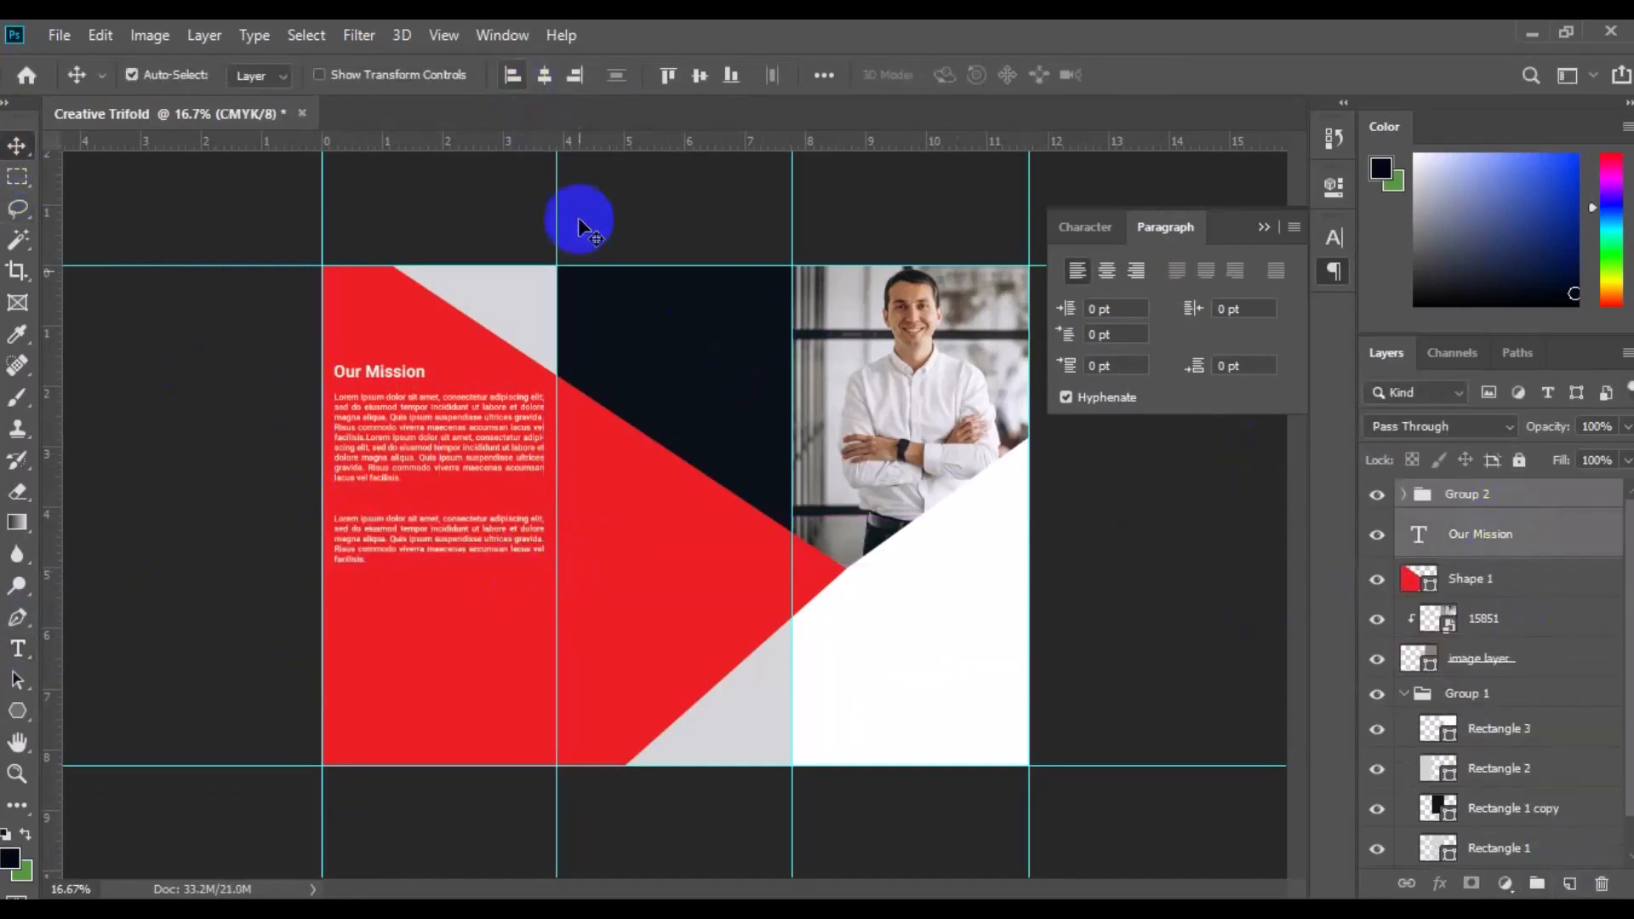
pyautogui.click(1536, 885)
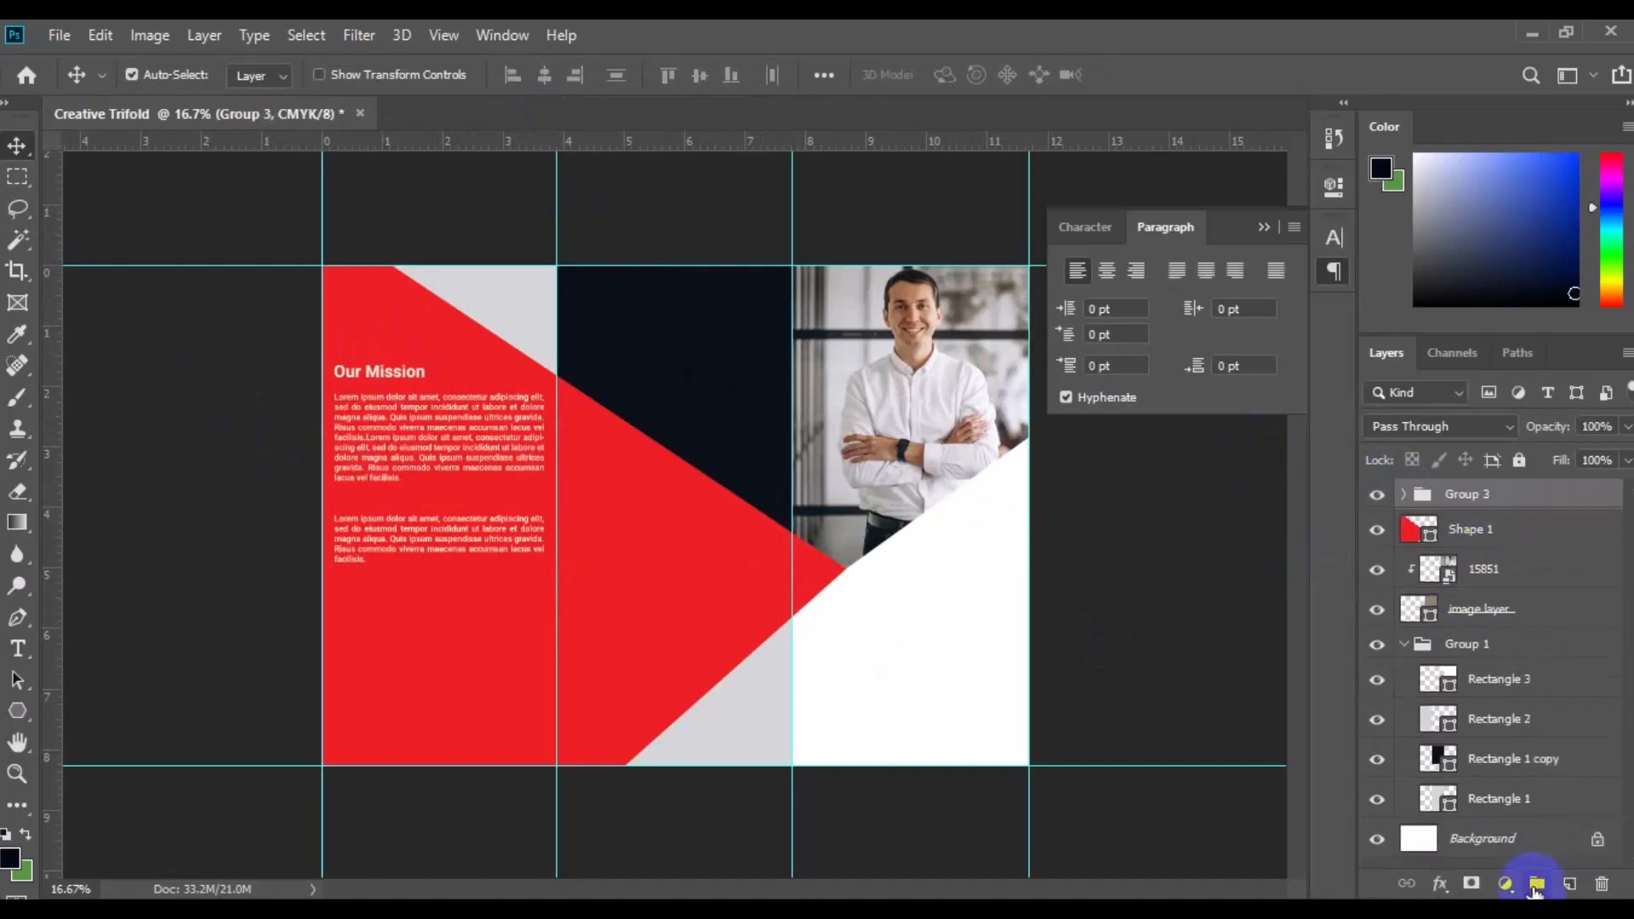
# - Duplicate the "Our Mission" text group and move the copy down into the lower part of the left panel
pyautogui.hotkey('ctrl', 'j')
pyautogui.hotkey('ctrl', 't')
pyautogui.moveTo(467, 447); pyautogui.dragTo(467, 660)
pyautogui.press('Return')
# - Select both text groups and nudge them up together on the left panel
pyautogui.keyDown('shift'); pyautogui.click(1452, 526); pyautogui.keyUp('shift')
pyautogui.hotkey('shift', 'Up')
pyautogui.hotkey('shift', 'Up')
pyautogui.hotkey('shift', 'Up')
pyautogui.hotkey('shift', 'Up')
pyautogui.hotkey('shift', 'Up')
pyautogui.hotkey('shift', 'Up')
pyautogui.hotkey('shift', 'Up')
pyautogui.hotkey('shift', 'Up')
pyautogui.hotkey('shift', 'Up')
pyautogui.hotkey('shift', 'Up')
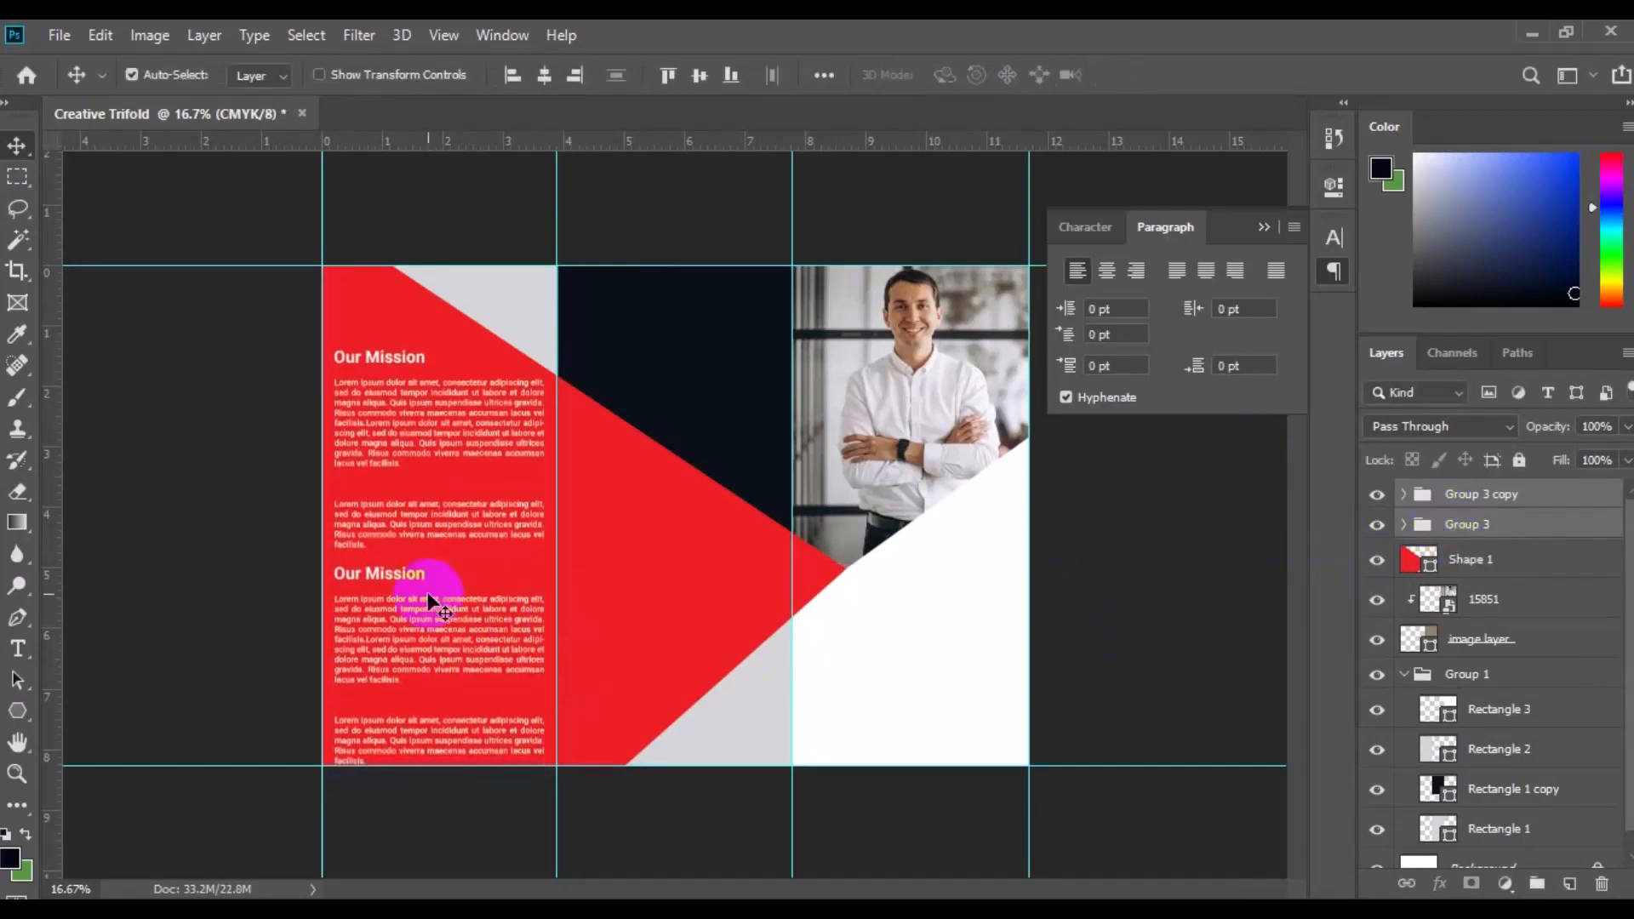
# - Change the lower heading's text to "Our Vission"
pyautogui.click(409, 572)
pyautogui.click(17, 650)
pyautogui.click(378, 574)
pyautogui.press('BackSpace')
pyautogui.write('V')
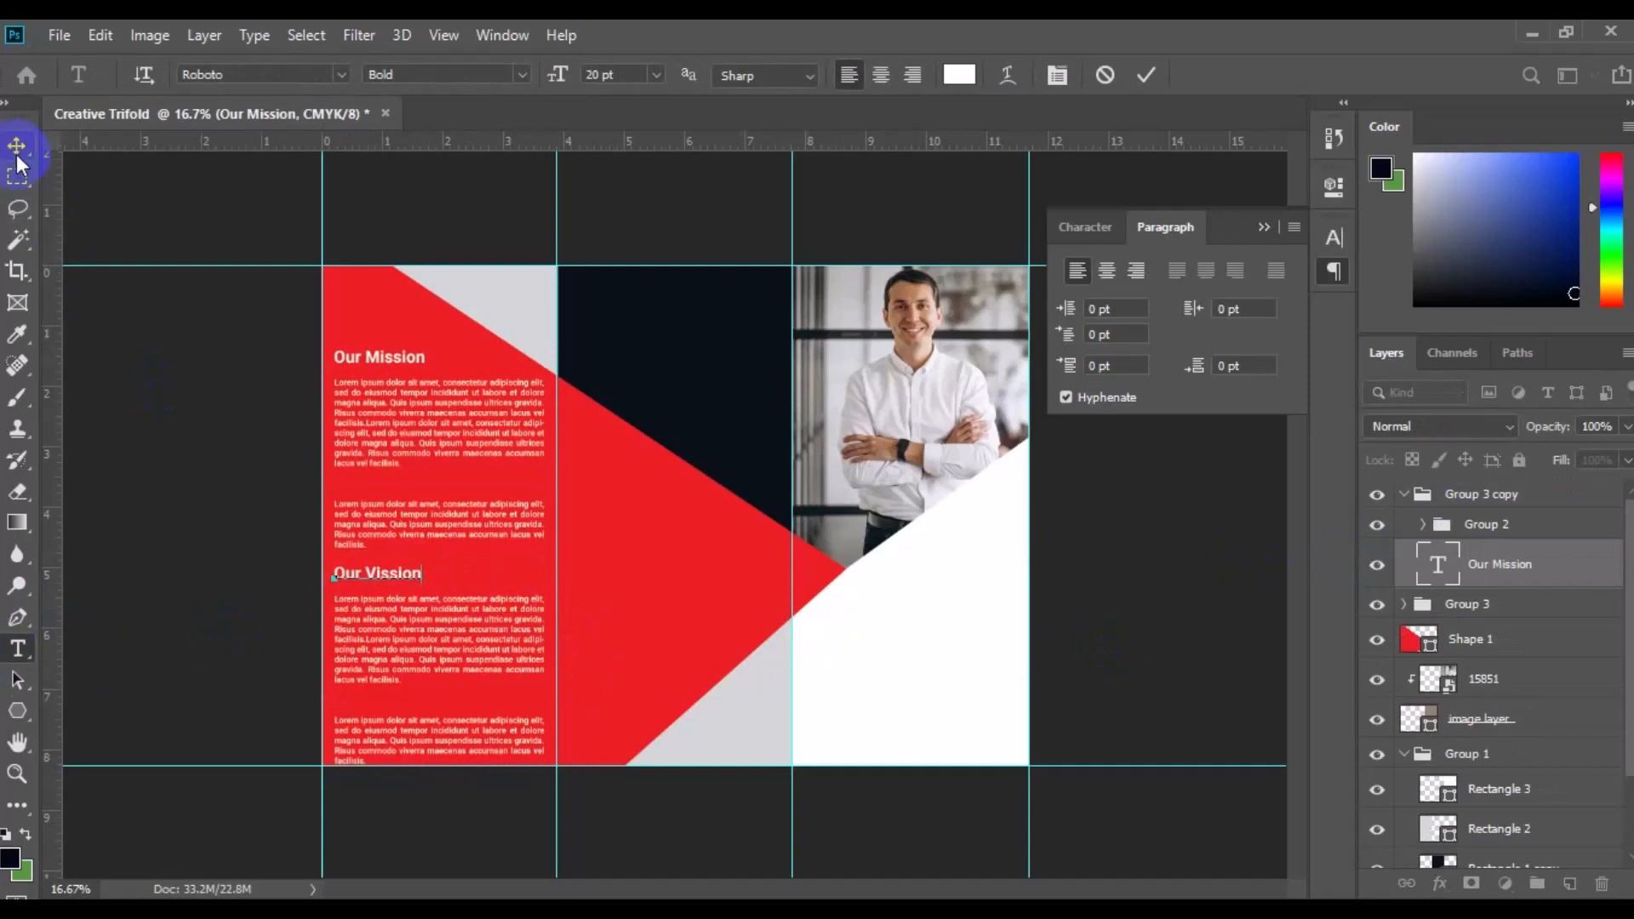
pyautogui.click(17, 147)
# - Shorten the text frame of the last paragraph under "Our Vission" so it ends above the page's lower edge
pyautogui.click(407, 596)
pyautogui.press('t')
pyautogui.click(390, 747)
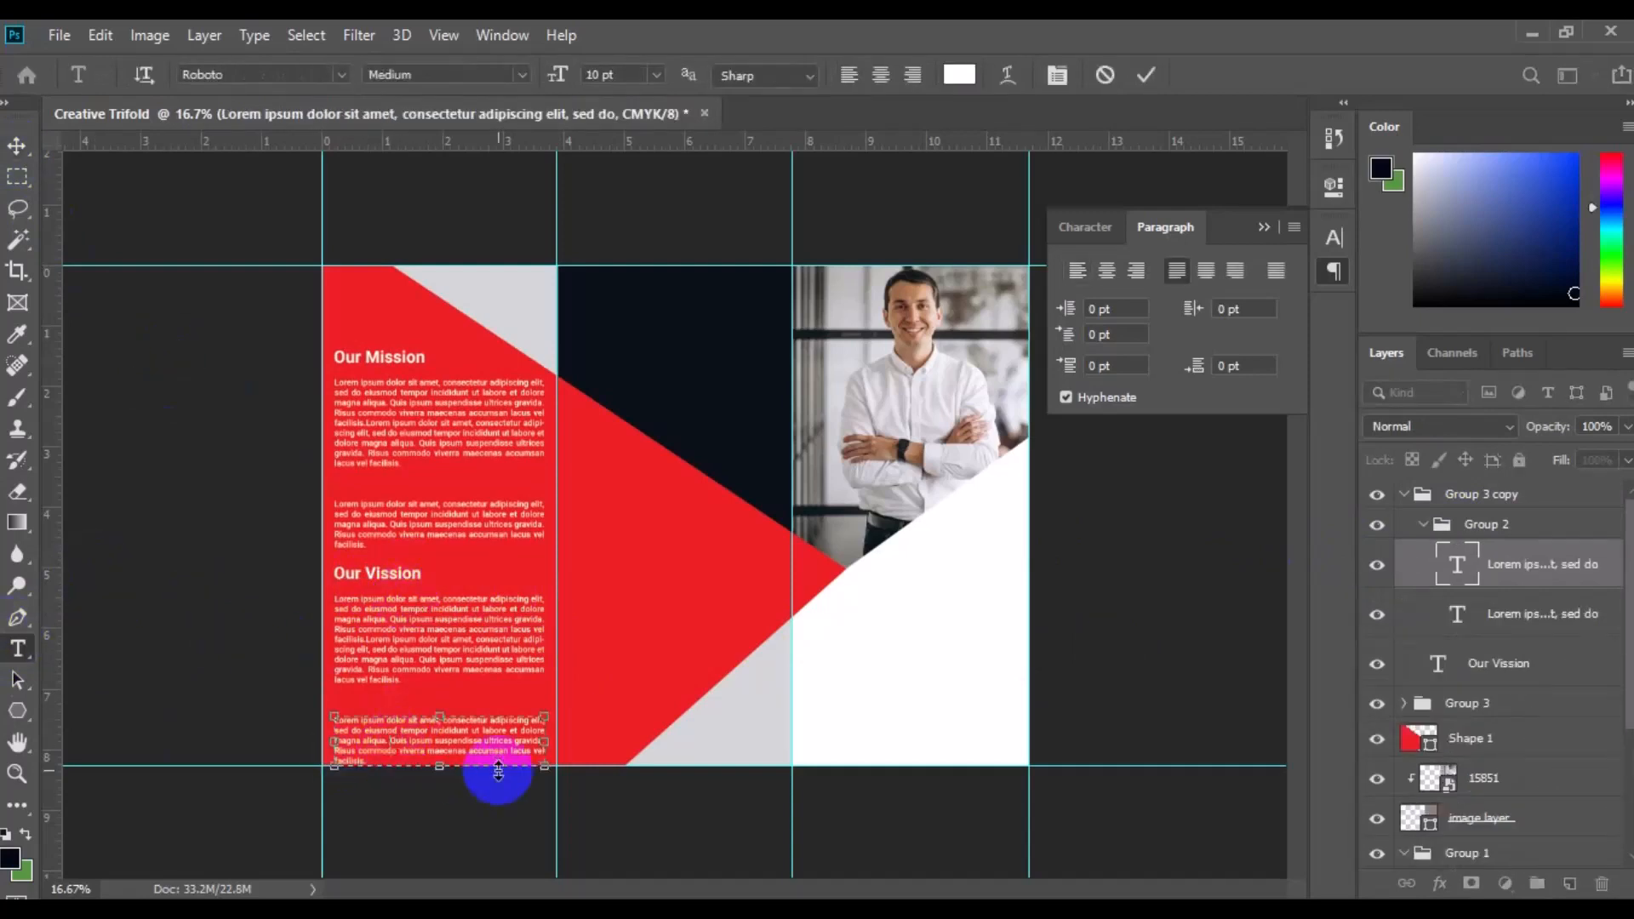
pyautogui.moveTo(439, 765); pyautogui.dragTo(440, 755)
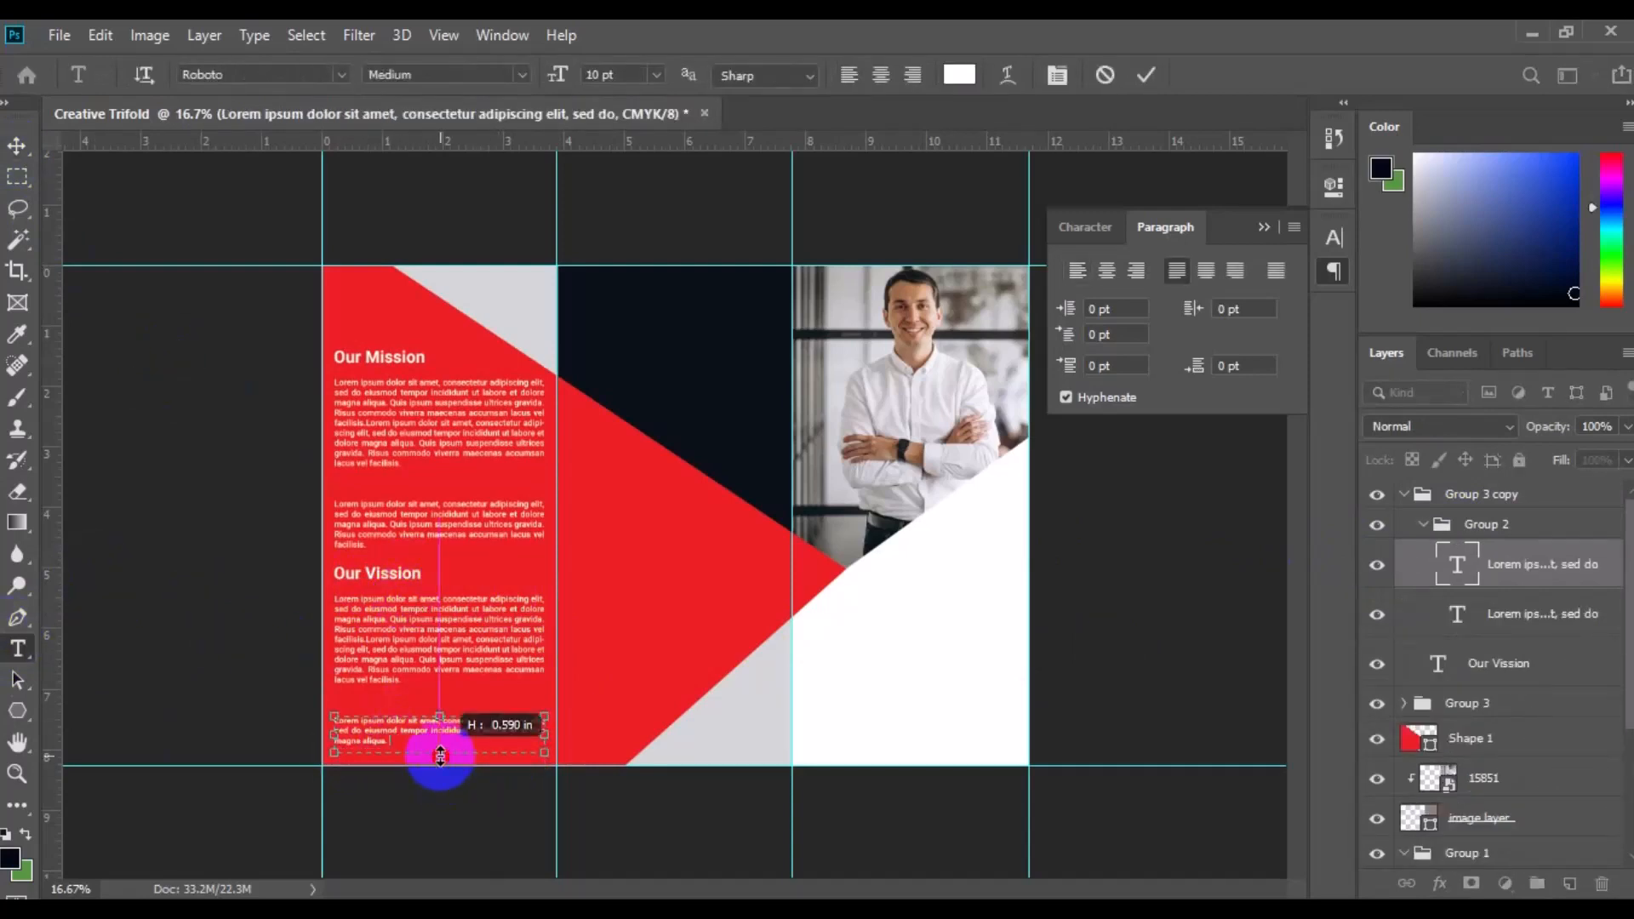
pyautogui.click(17, 147)
# - Group the "Our Vission" heading with the "Our Mission" group and centre the whole text group horizontally on the left panel
pyautogui.keyDown('shift'); pyautogui.click(1404, 615); pyautogui.keyUp('shift')
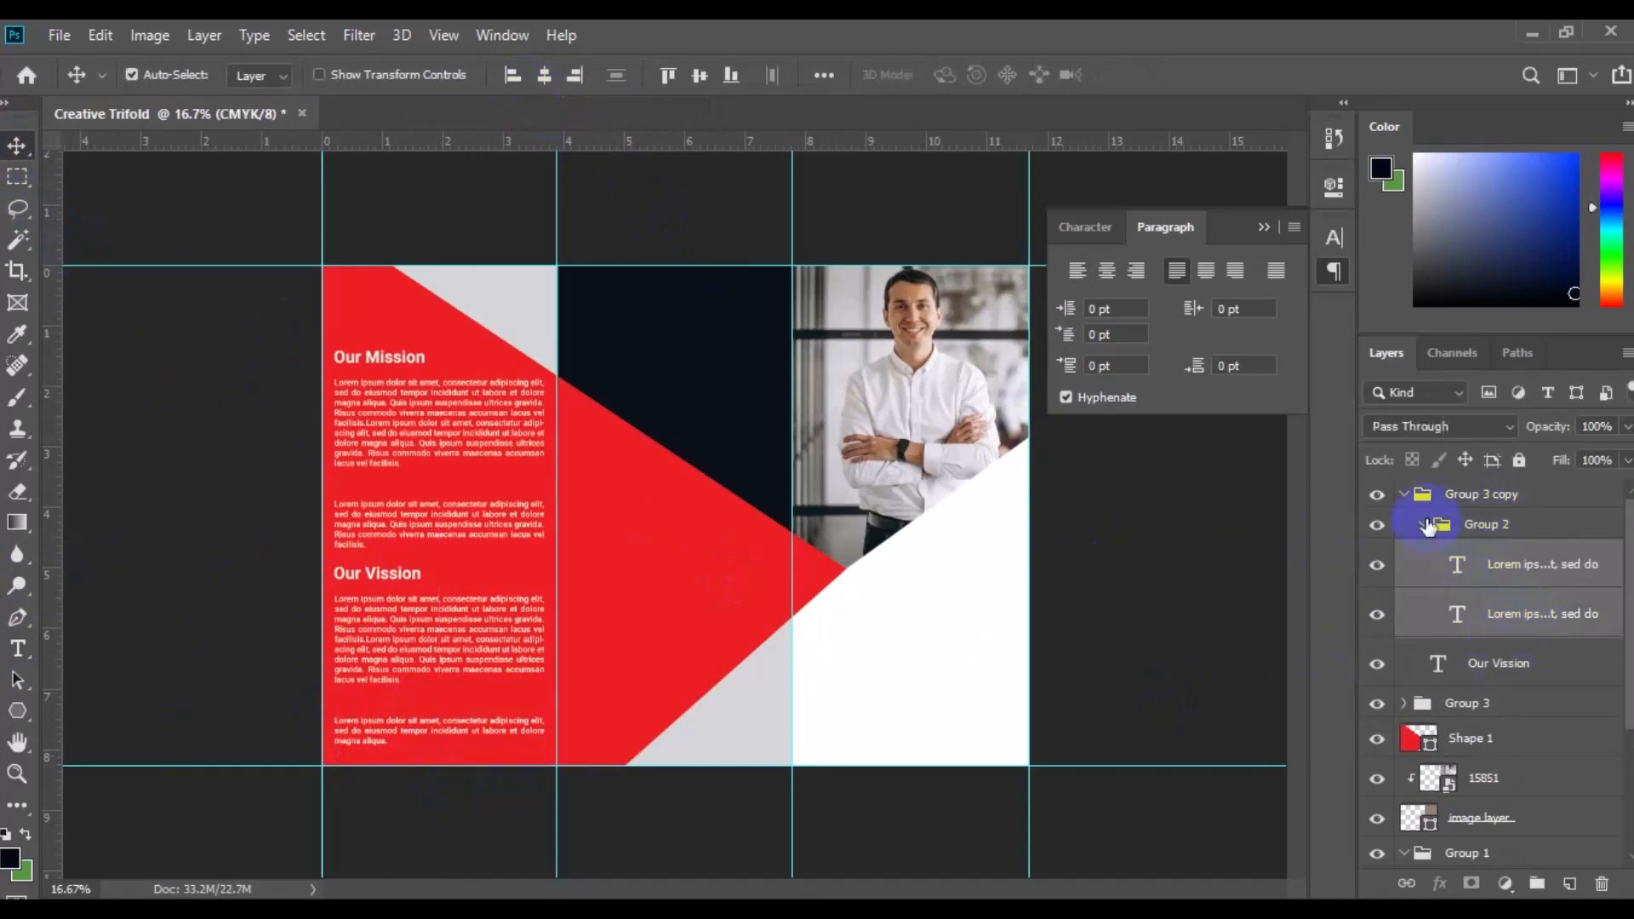
pyautogui.click(1423, 524)
pyautogui.click(1498, 564)
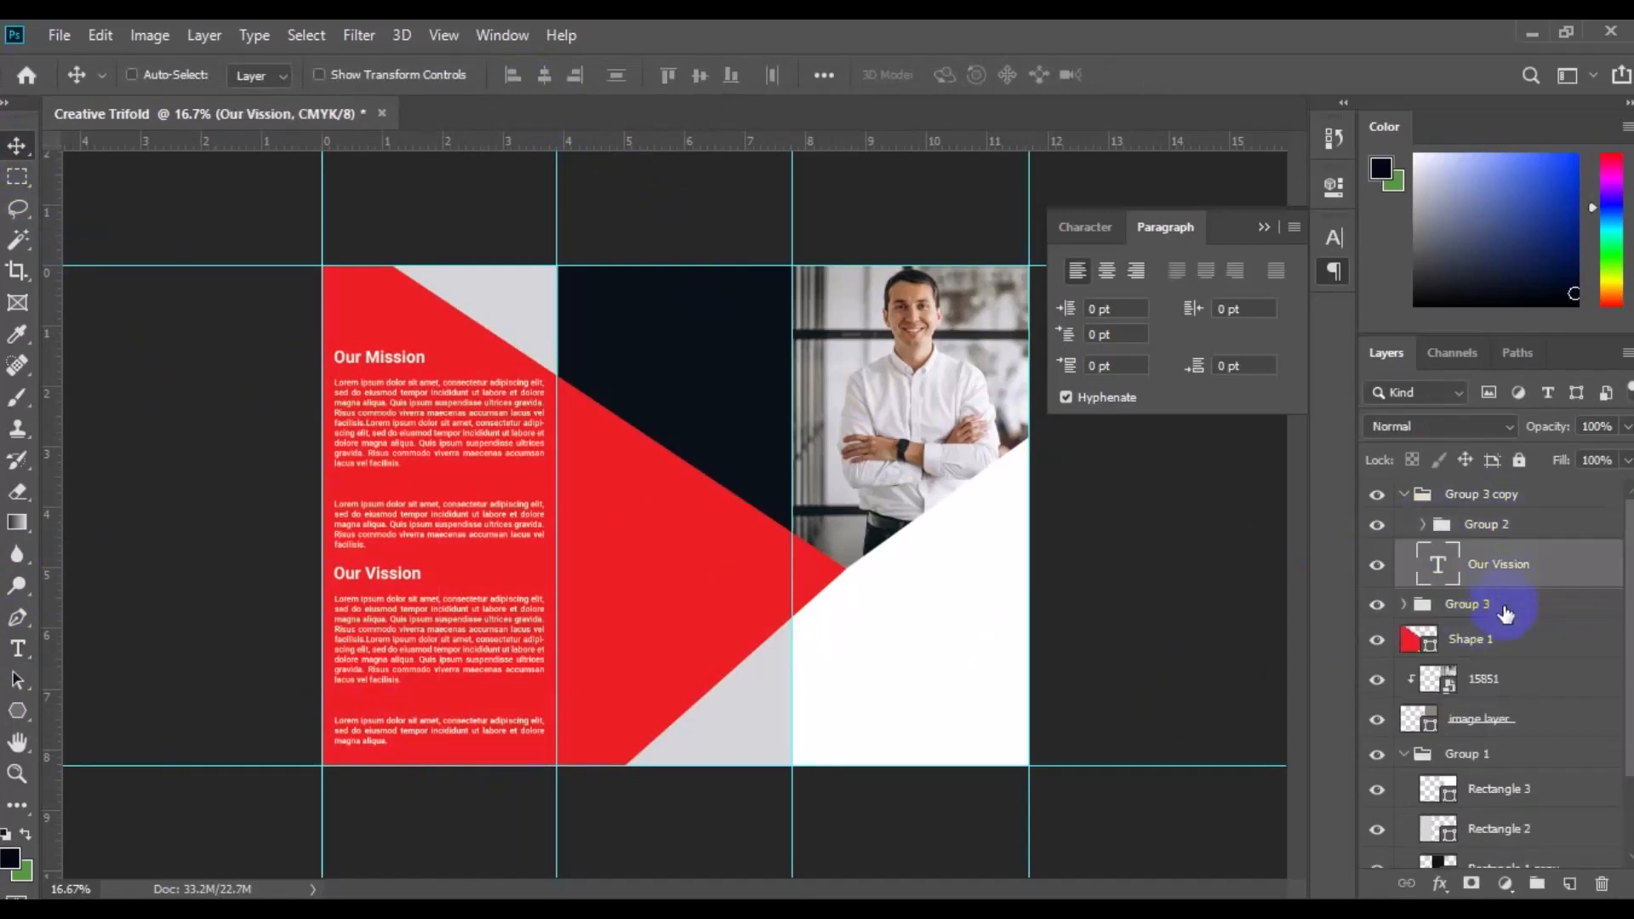
pyautogui.keyDown('shift'); pyautogui.click(1505, 614); pyautogui.keyUp('shift')
pyautogui.hotkey('ctrl', 'g')
pyautogui.click(1431, 501)
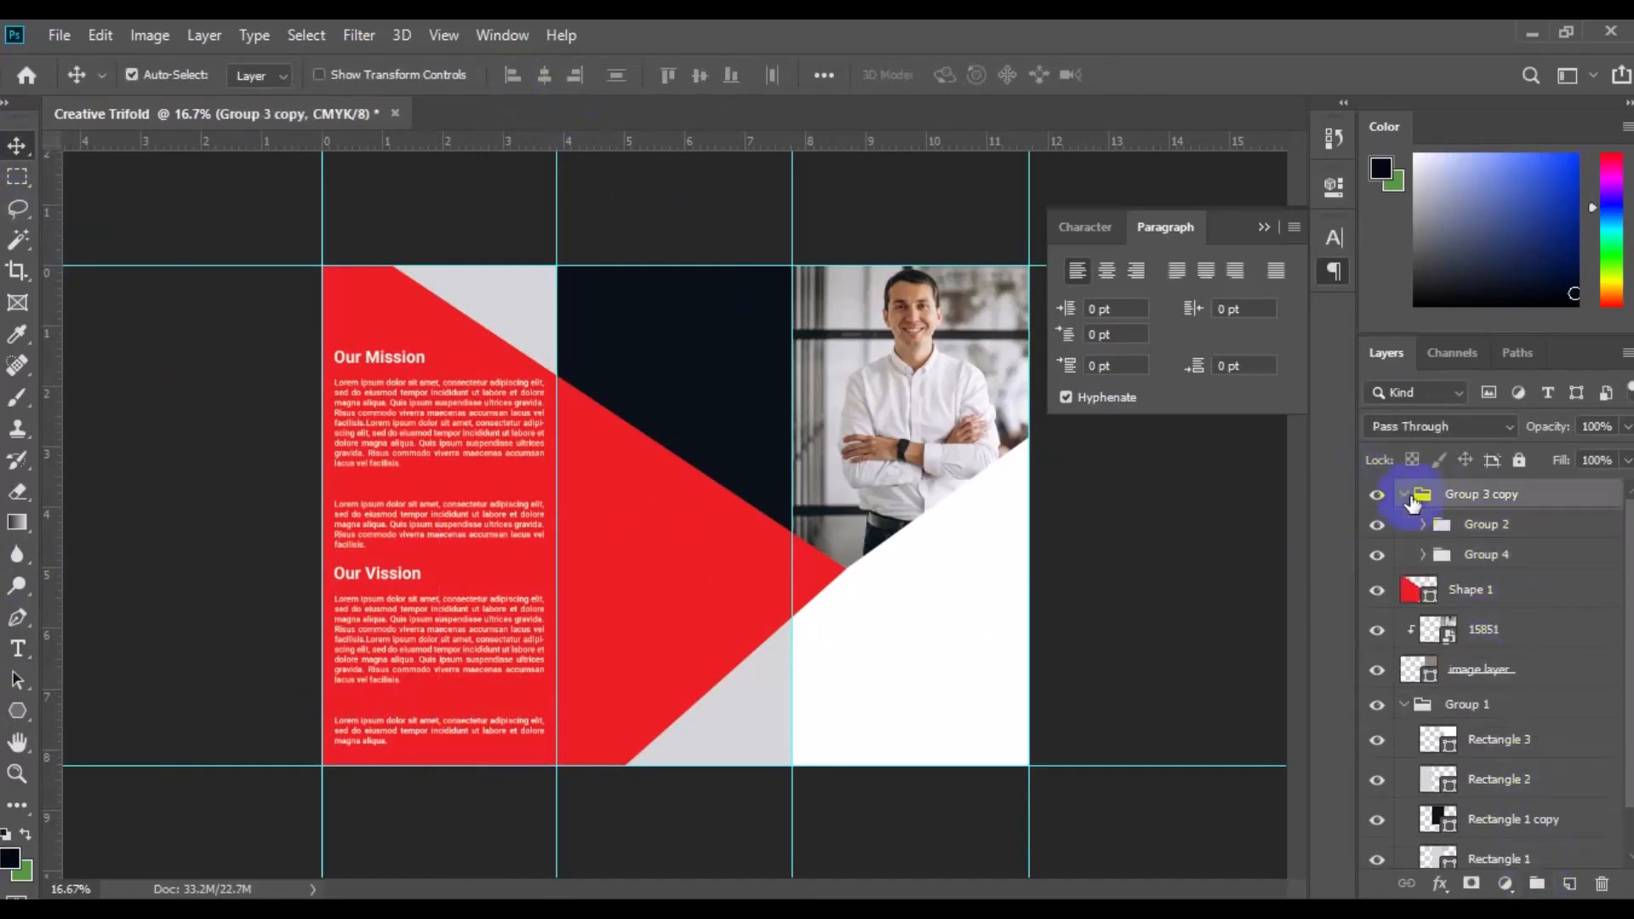
pyautogui.click(1405, 495)
pyautogui.keyDown('ctrl'); pyautogui.click(1192, 505); pyautogui.keyUp('ctrl')
pyautogui.click(1466, 502)
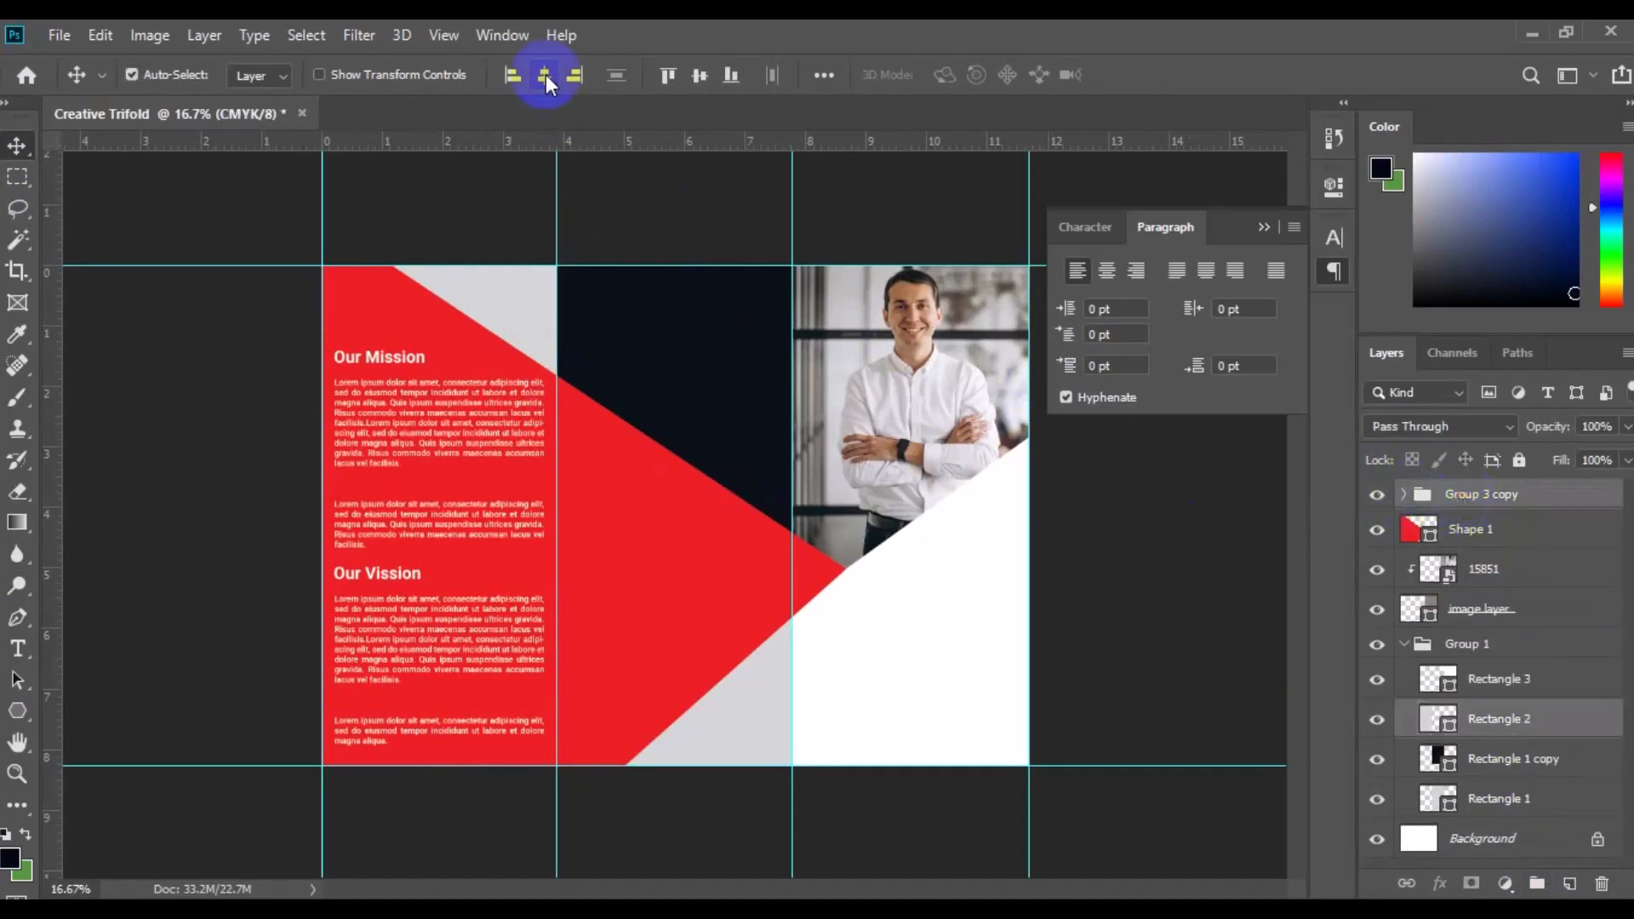
# - Add the right-aligned dark headline "Taking Your Business To The Higher Level" in Roboto Bold 20 pt on the right panel's white area
pyautogui.click(978, 703)
pyautogui.click(1569, 885)
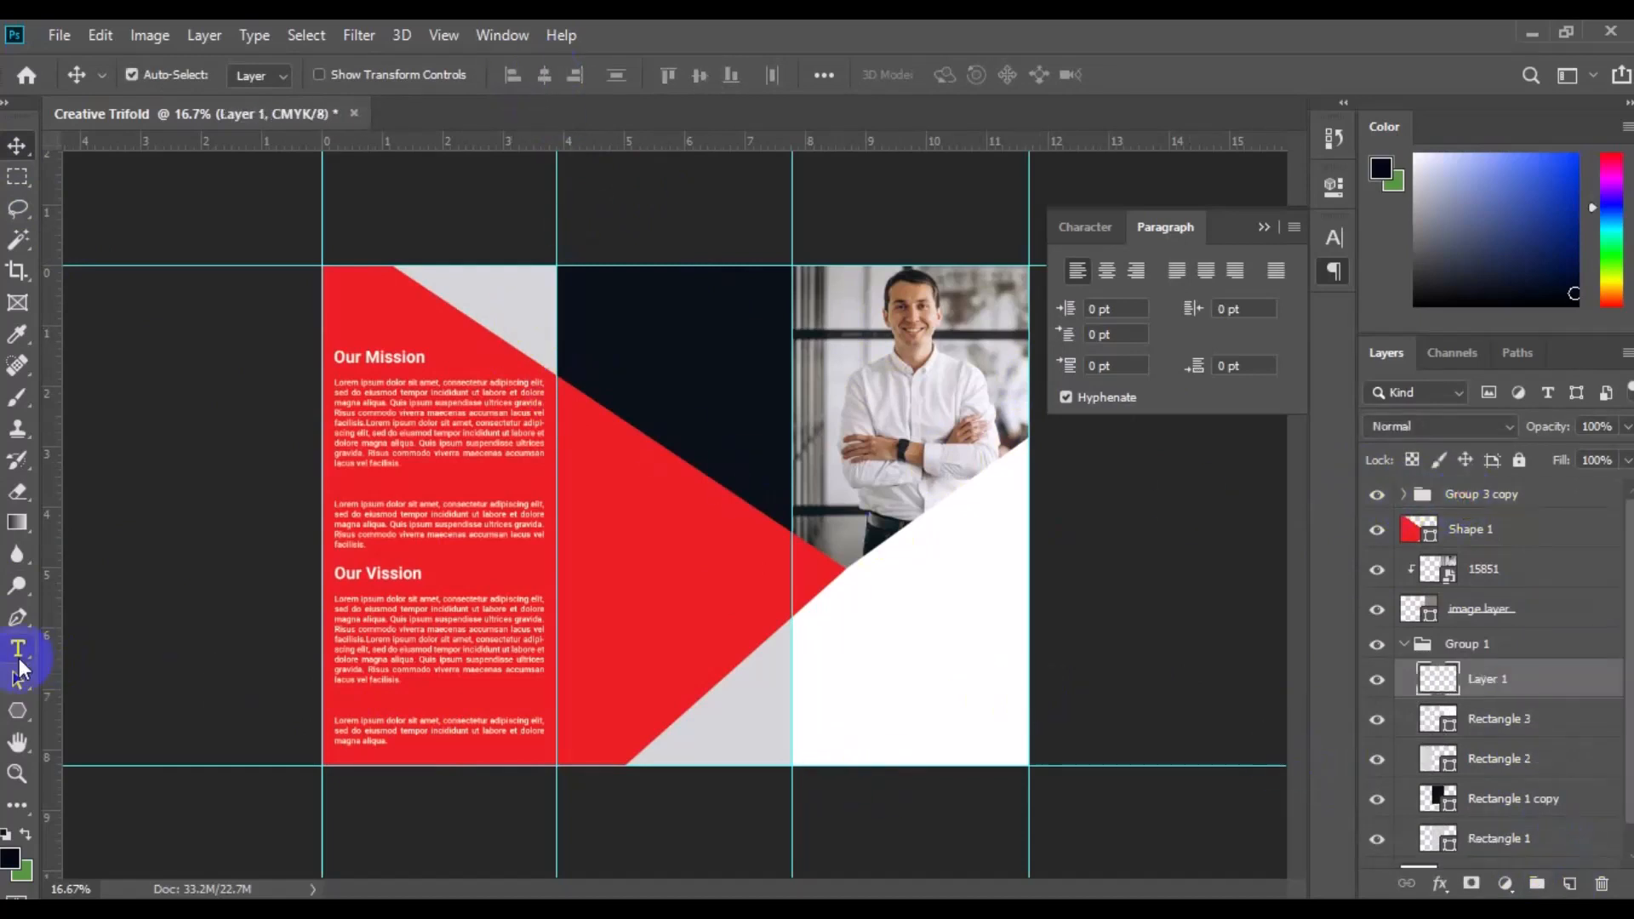
pyautogui.click(17, 648)
pyautogui.click(959, 74)
pyautogui.click(675, 303)
pyautogui.press('Return')
pyautogui.click(902, 632)
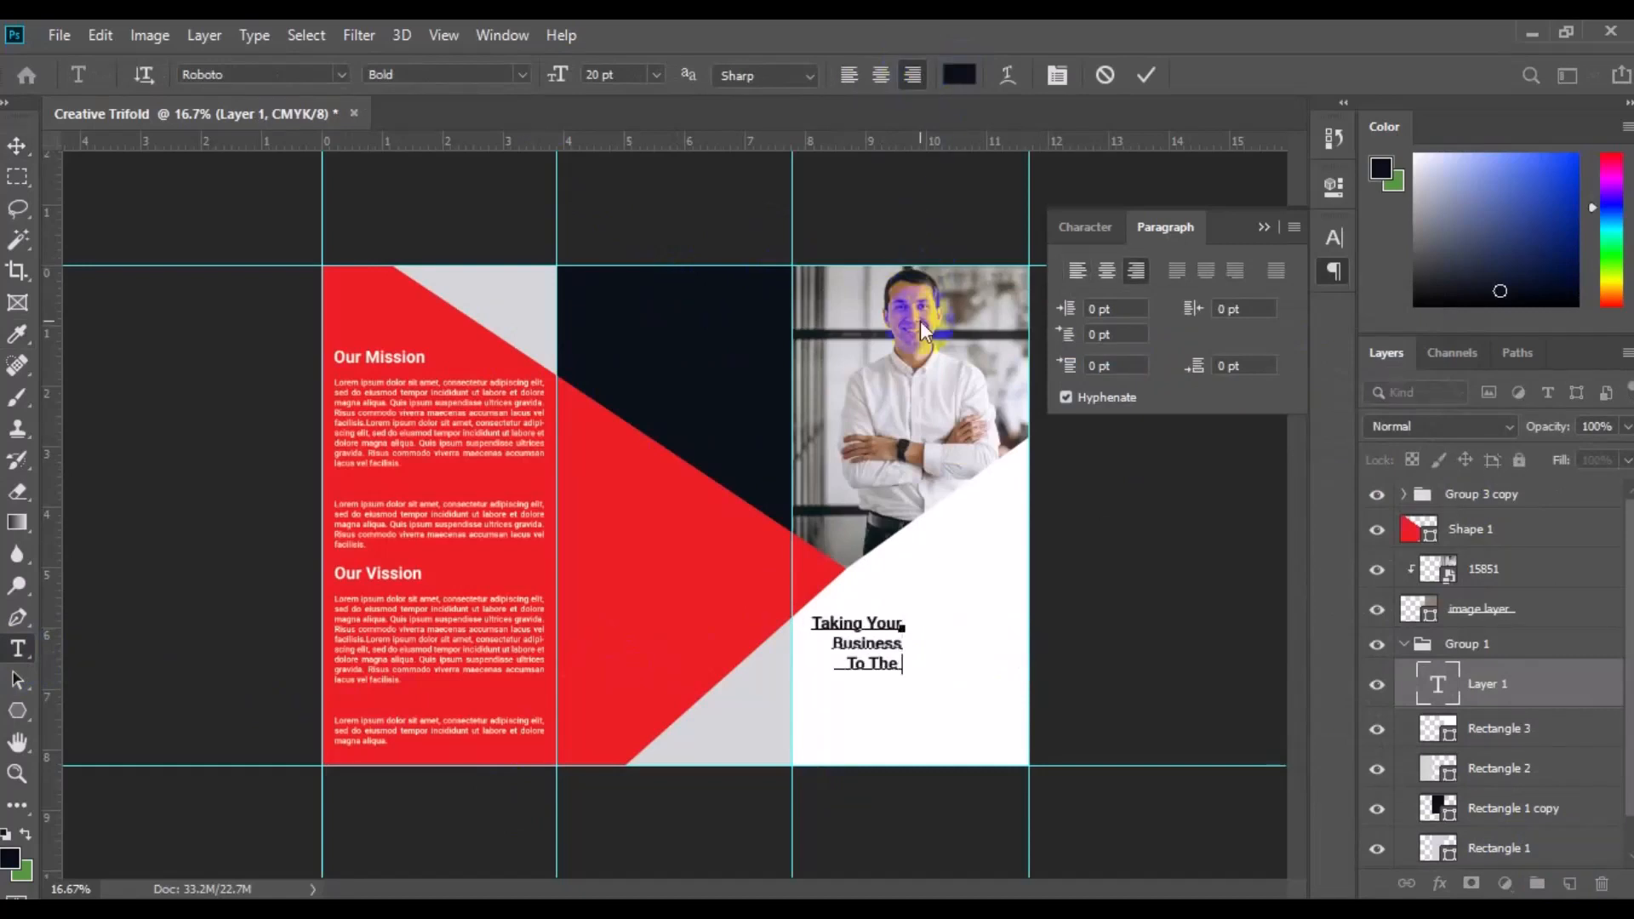
# - Recolour the words "Business" and "Level" in the headline to the brochure's red
pyautogui.doubleClick(867, 644)
pyautogui.click(959, 74)
pyautogui.click(660, 485)
pyautogui.press('Return')
pyautogui.click(850, 686)
pyautogui.doubleClick(883, 684)
pyautogui.click(959, 74)
pyautogui.click(608, 529)
pyautogui.click(1414, 355)
# - Enlarge the whole headline and move it to the right side of the white area
pyautogui.click(855, 660)
pyautogui.hotkey('ctrl', 'a')
pyautogui.moveTo(557, 75); pyautogui.dragTo(564, 74)
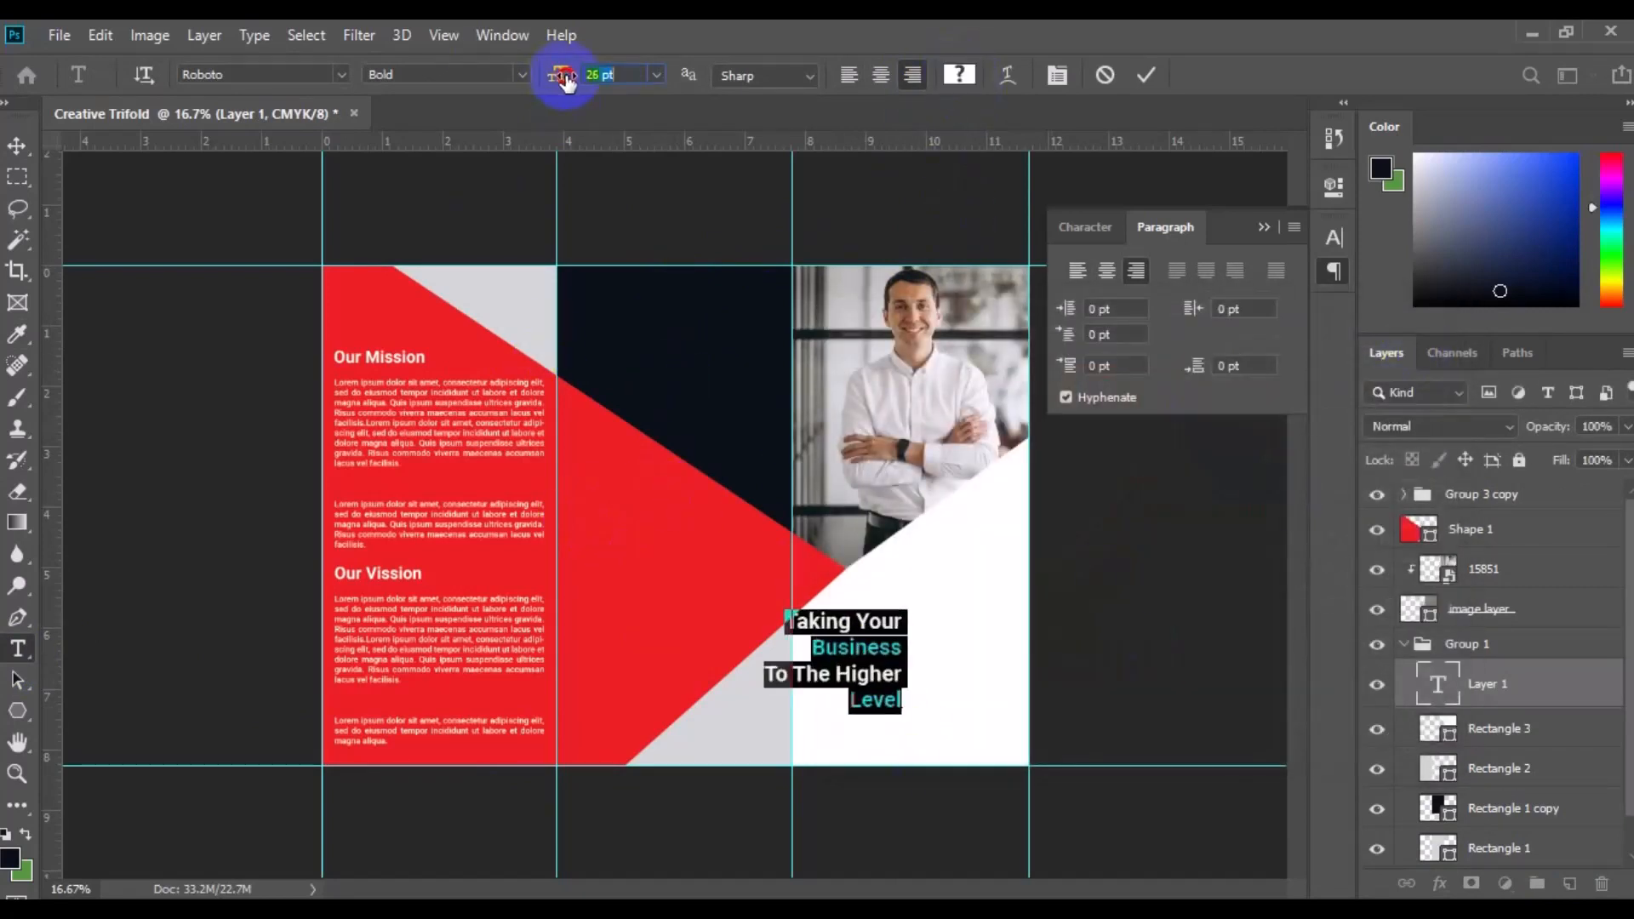
pyautogui.click(17, 146)
pyautogui.moveTo(877, 668); pyautogui.dragTo(993, 623)
# - Duplicate the last left-panel paragraph and place the copy below the headline on the right panel
pyautogui.click(446, 727)
pyautogui.moveTo(446, 727); pyautogui.dragTo(922, 730)
# - Format the copied paragraph in dark navy, justified with its last line aligned right, and shorten its text to three lines
pyautogui.click(17, 649)
pyautogui.click(930, 722)
pyautogui.hotkey('ctrl', 'a')
pyautogui.click(912, 75)
pyautogui.click(959, 75)
pyautogui.click(691, 412)
pyautogui.click(1427, 345)
pyautogui.hotkey('ctrl', 'z')
pyautogui.hotkey('ctrl', 'z')
pyautogui.click(959, 75)
pyautogui.click(1387, 350)
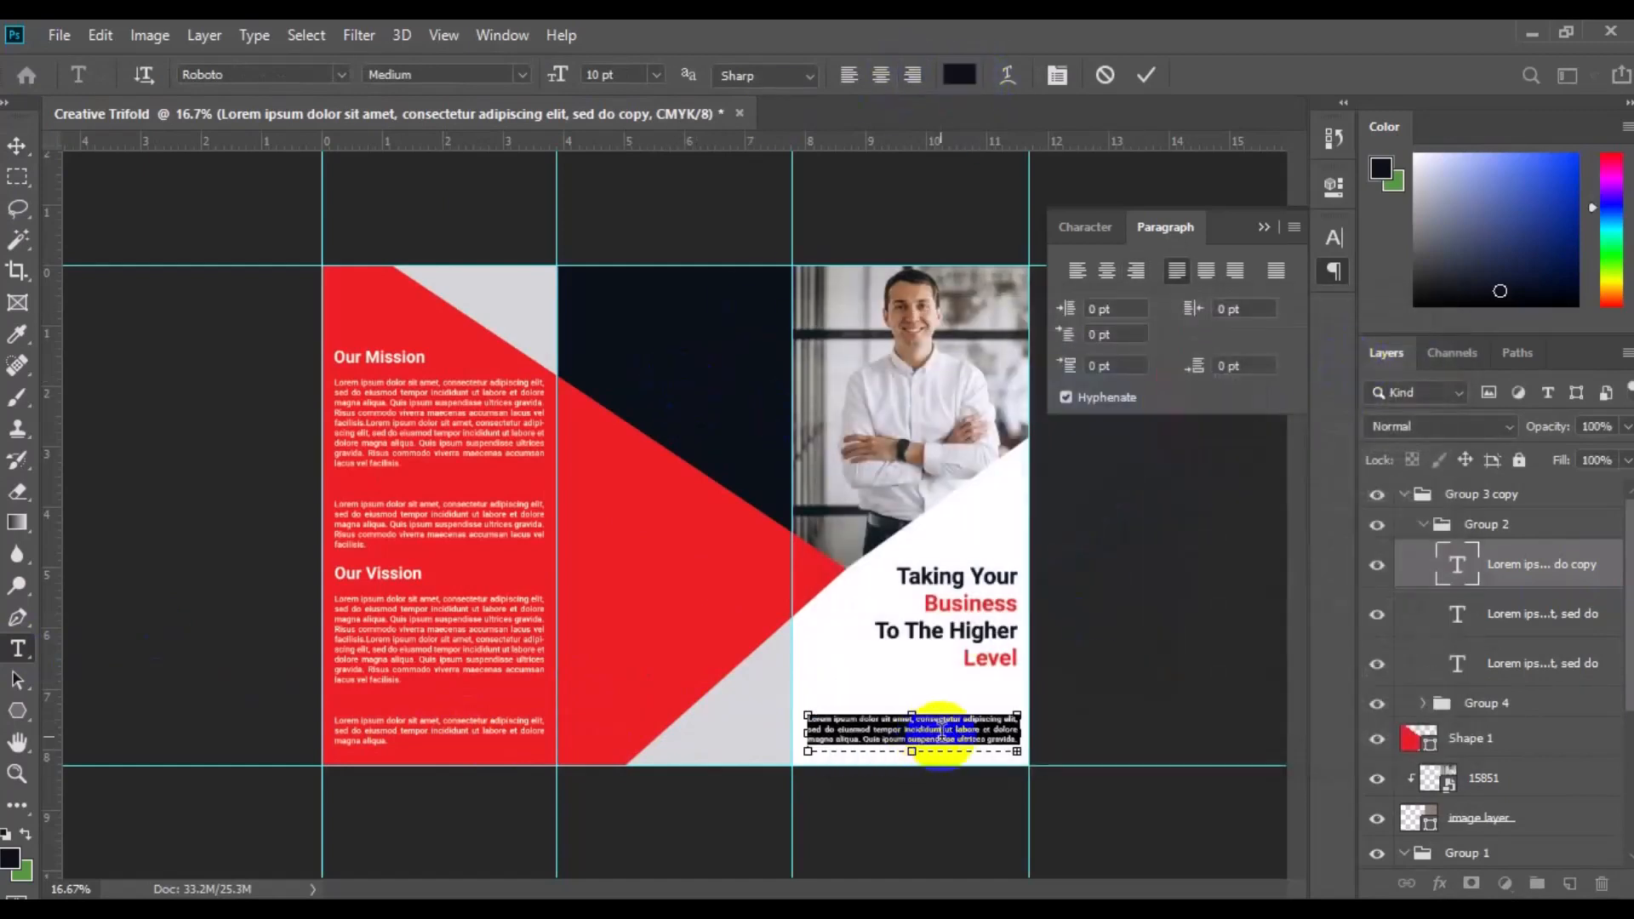
pyautogui.click(868, 738)
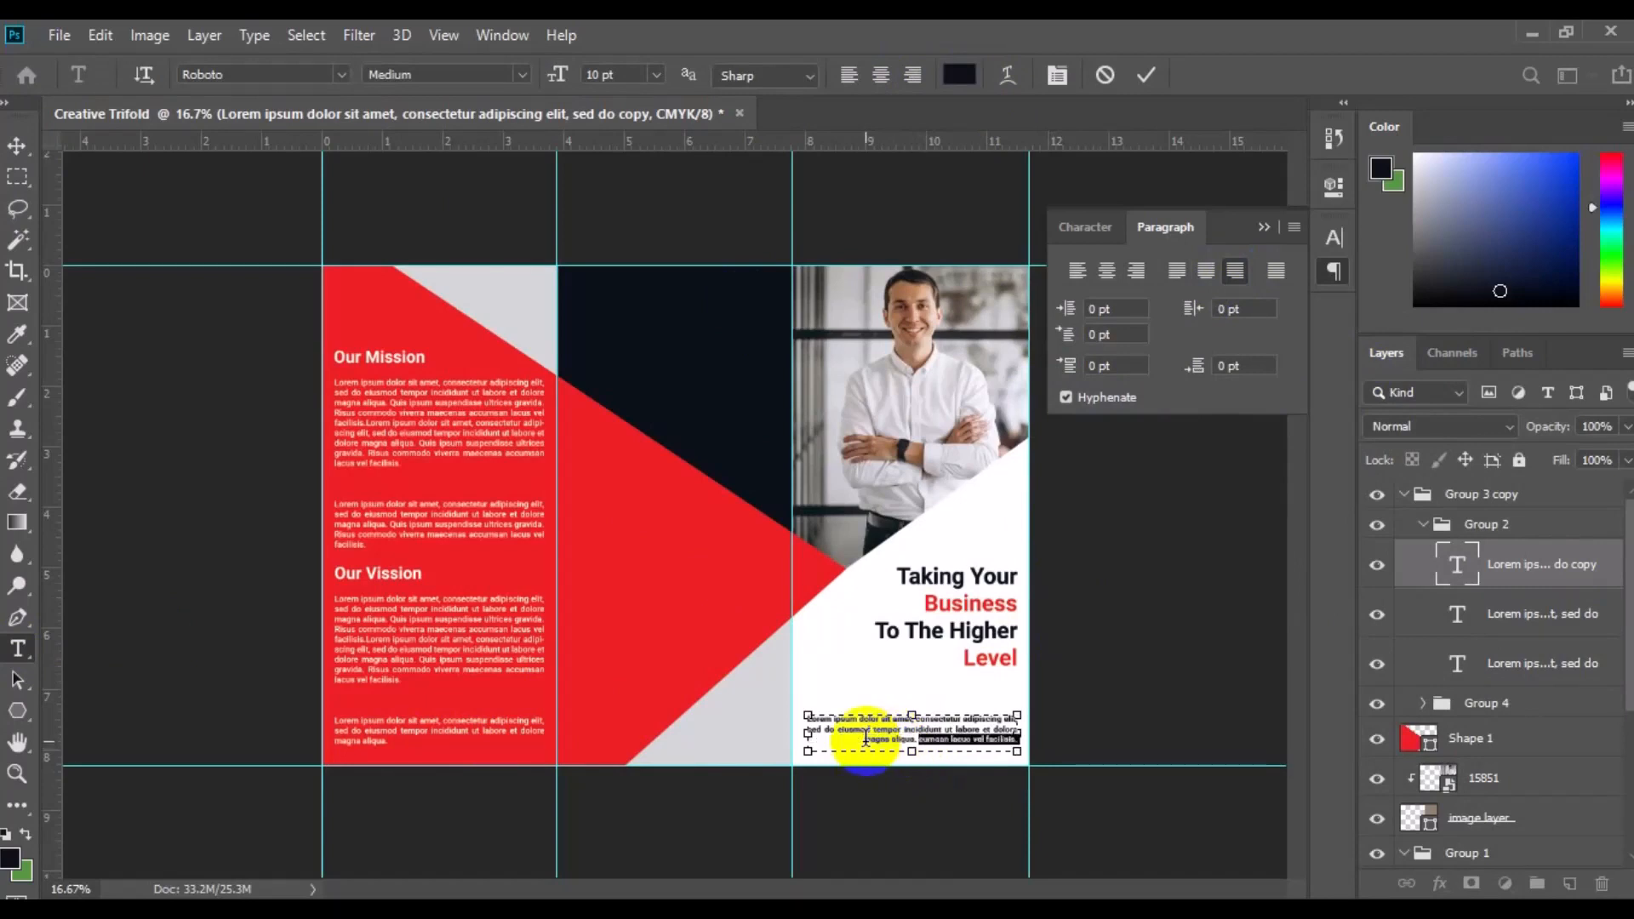
pyautogui.click(17, 146)
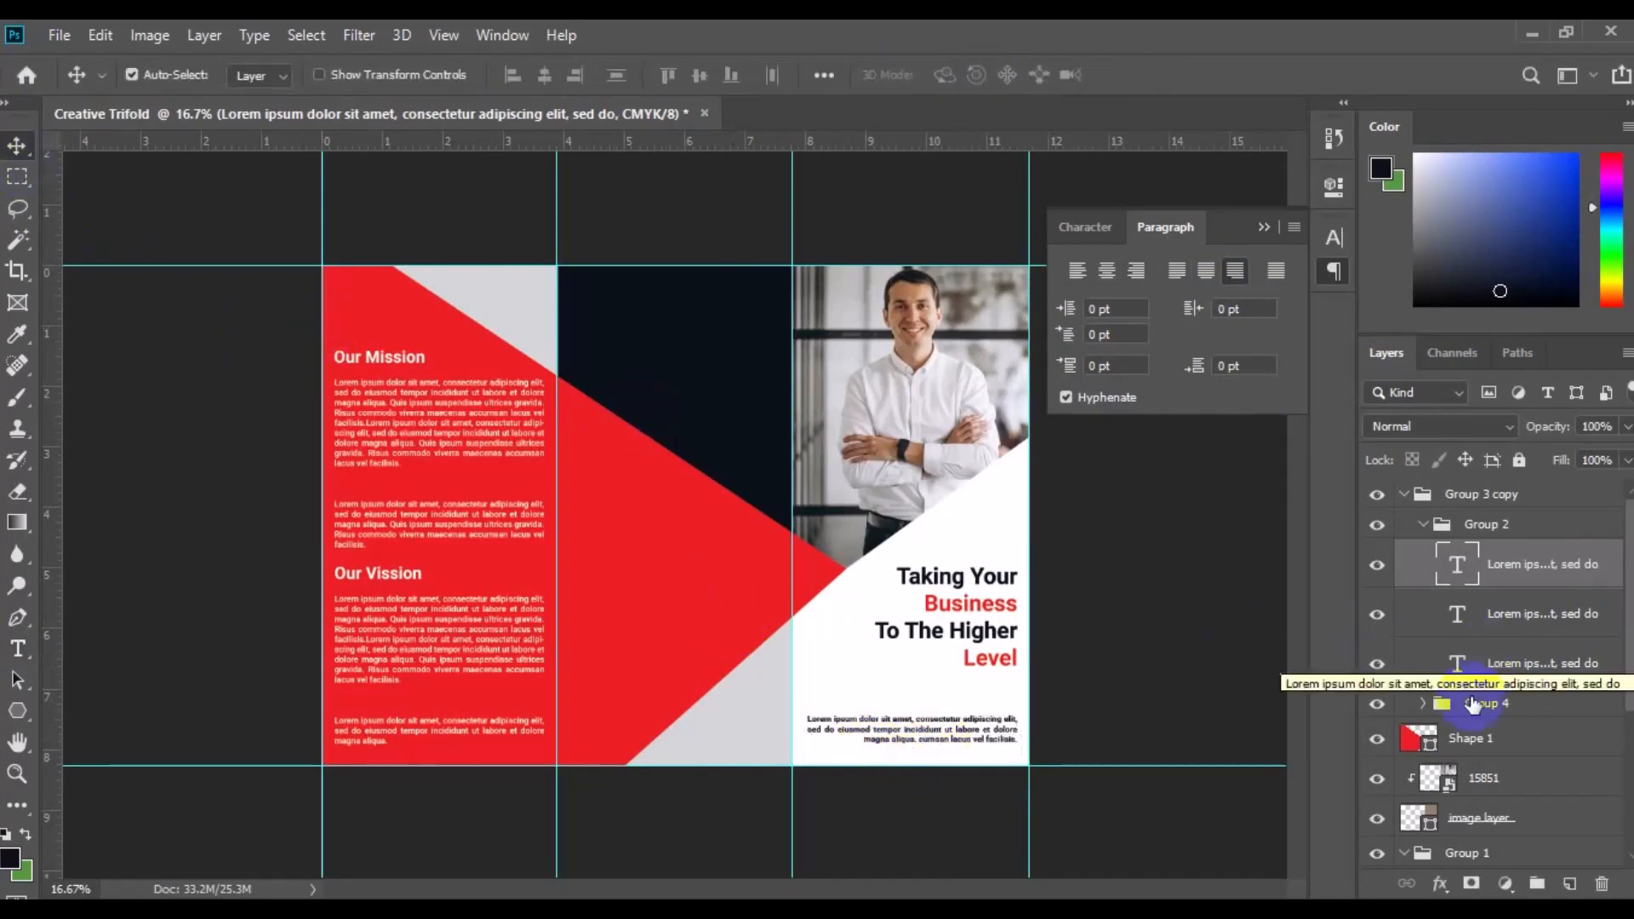
# - Align the right edges of the headline and its paragraph, and move the headline down closer to the paragraph
pyautogui.click(1006, 634)
pyautogui.click(989, 739)
pyautogui.keyDown('ctrl'); pyautogui.click(1523, 842); pyautogui.keyUp('ctrl')
pyautogui.click(575, 75)
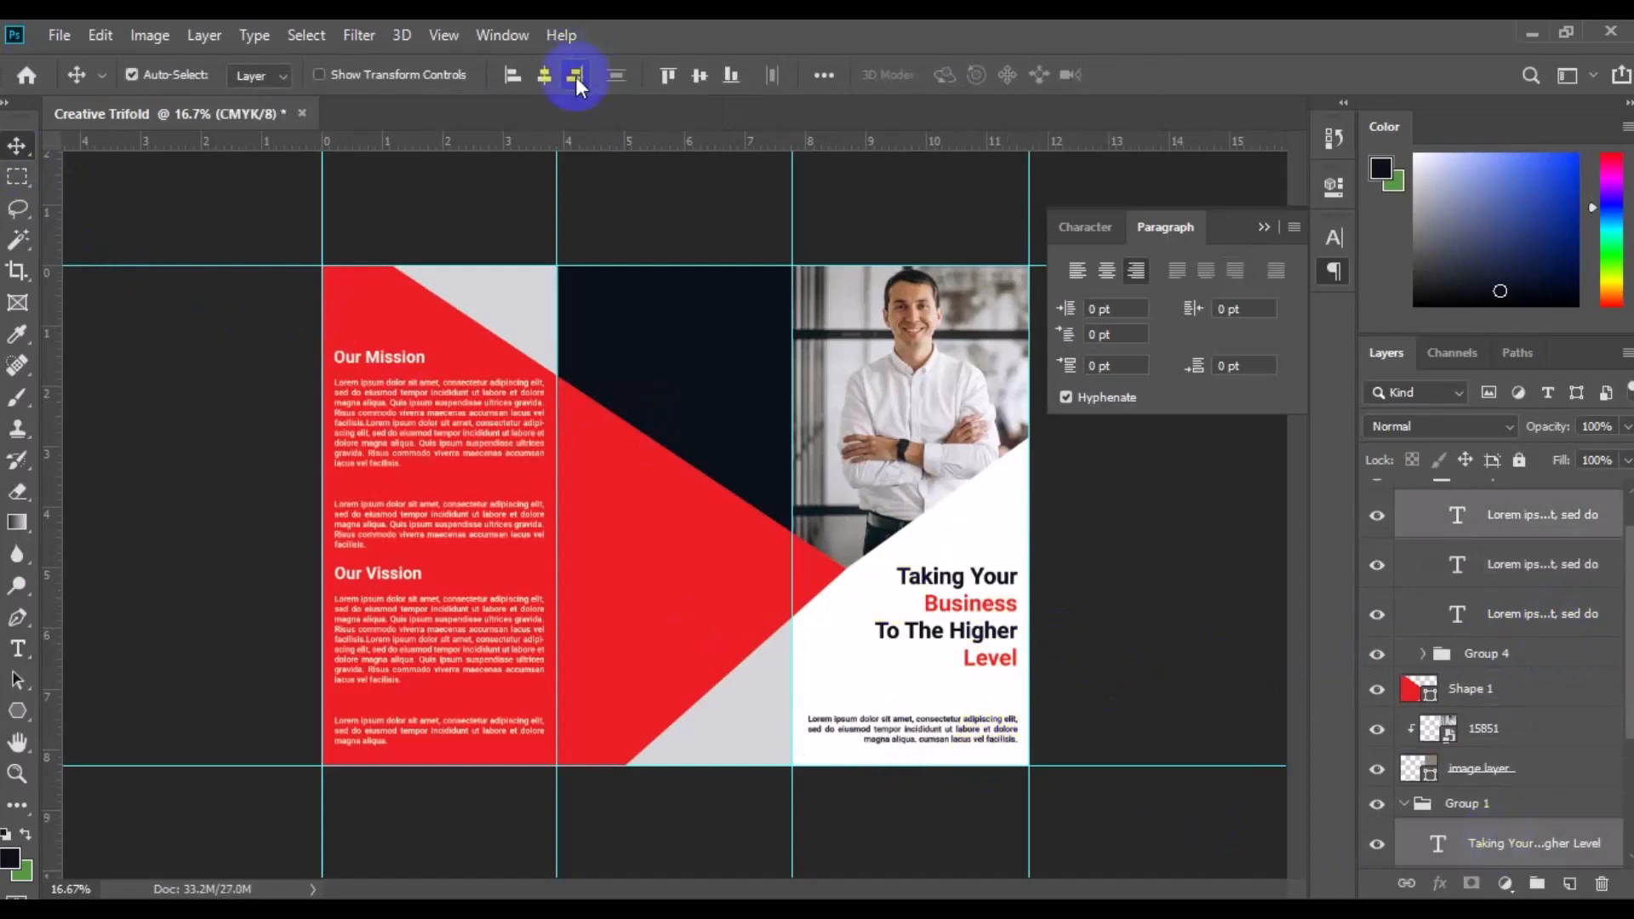
pyautogui.click(1501, 535)
pyautogui.moveTo(976, 651); pyautogui.dragTo(977, 678)
pyautogui.click(1001, 543)
pyautogui.click(970, 660)
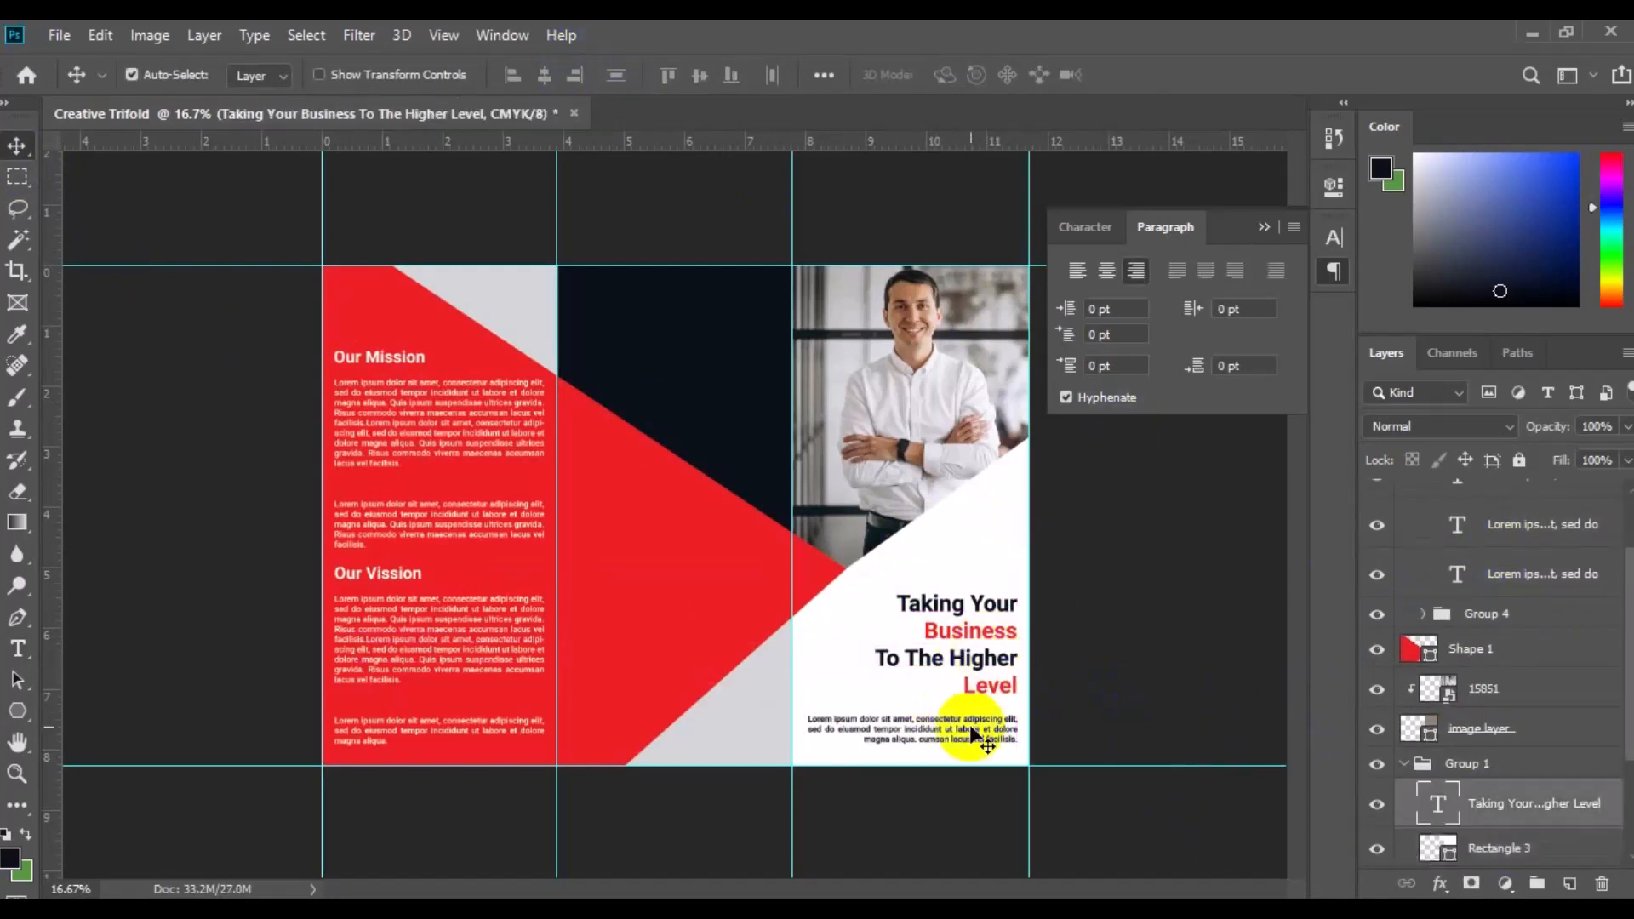
# - Group the headline with its paragraph and name the group "headline"
pyautogui.click(973, 730)
pyautogui.keyDown('ctrl'); pyautogui.click(1534, 831); pyautogui.keyUp('ctrl')
pyautogui.click(1541, 885)
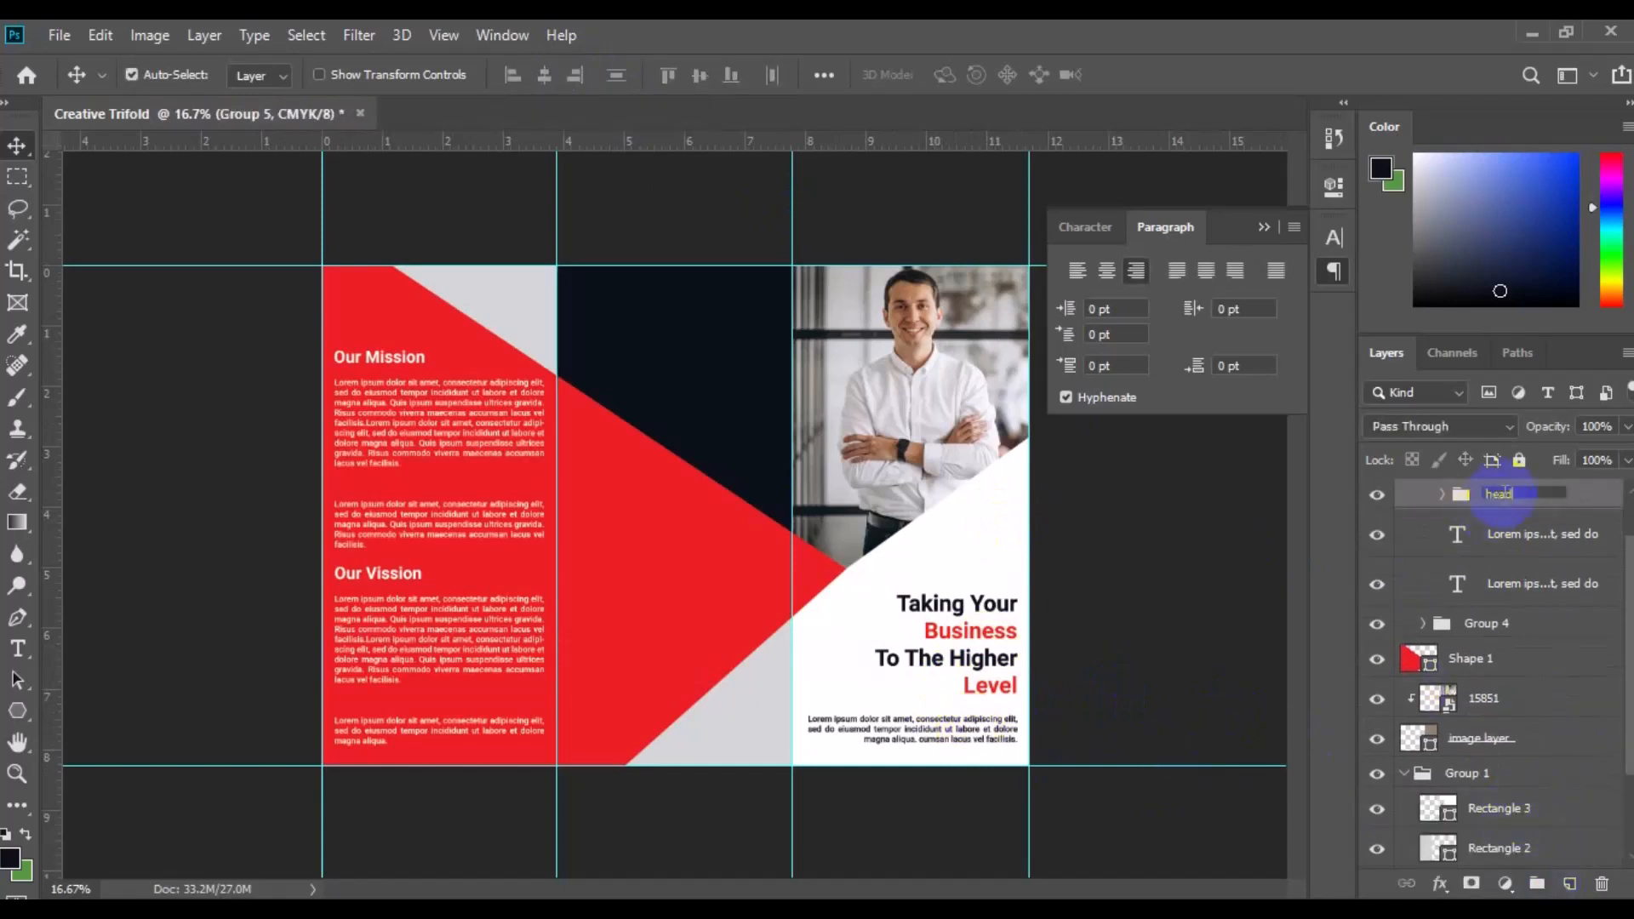
# - Centre the "headline" group horizontally on the right panel and move the Rectangle 3 layer below Rectangle 2
pyautogui.click(998, 550)
pyautogui.keyDown('ctrl'); pyautogui.click(1530, 504); pyautogui.keyUp('ctrl')
pyautogui.click(545, 77)
pyautogui.moveTo(1503, 809); pyautogui.dragTo(1555, 846)
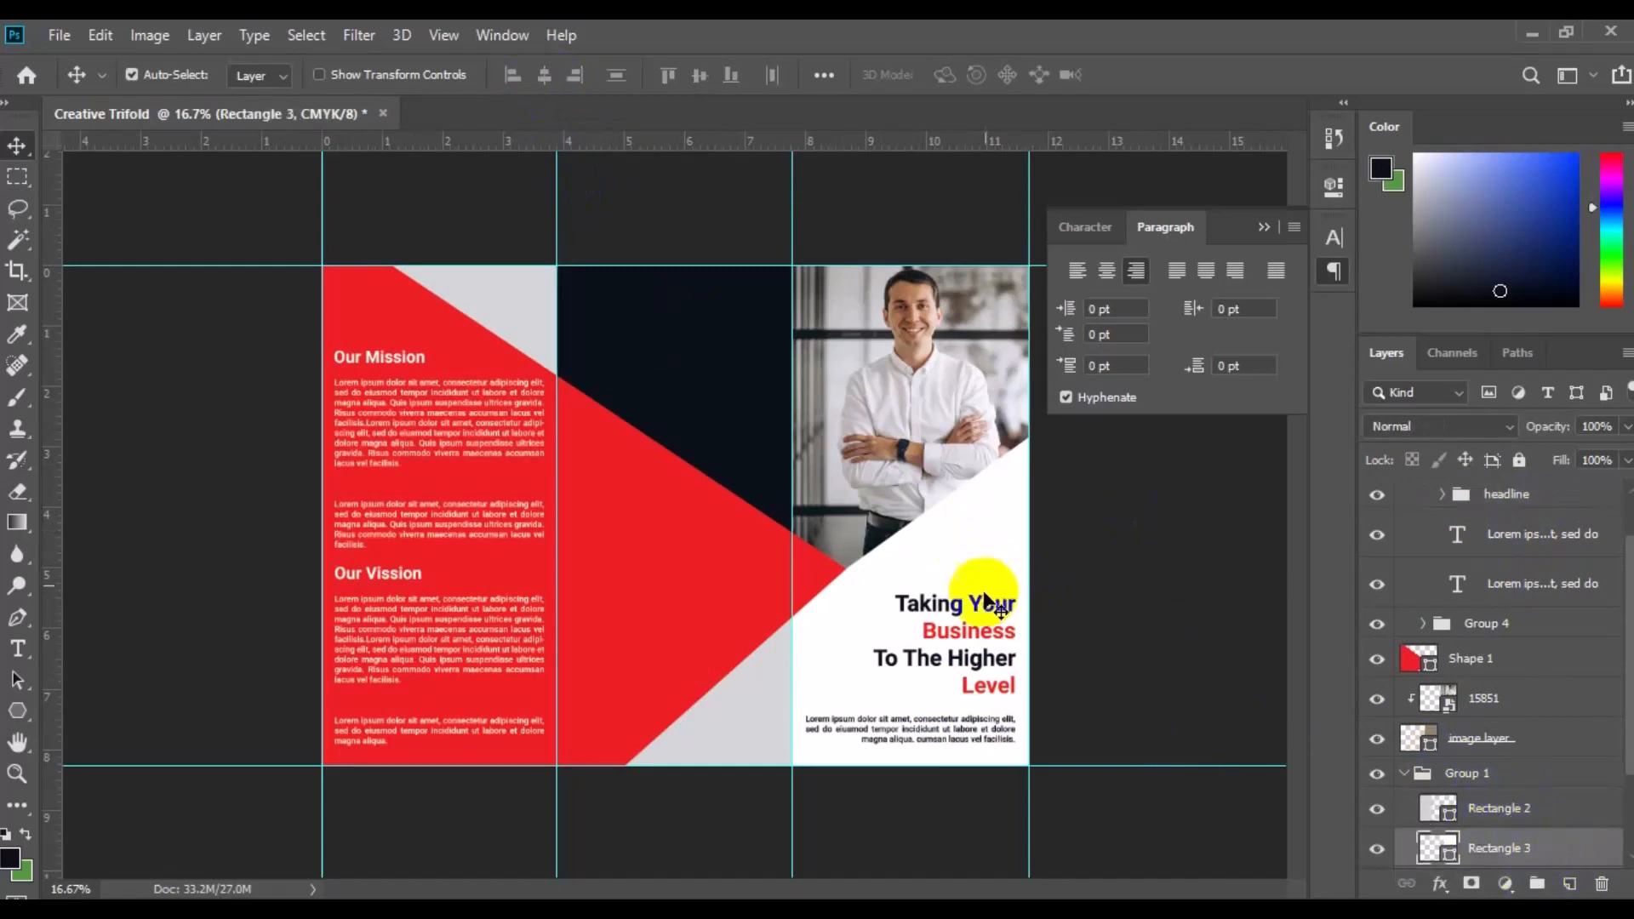
# - Draw a red flower custom shape on a new layer in the white area above the headline
pyautogui.click(1570, 883)
pyautogui.rightClick(43, 720)
pyautogui.click(127, 829)
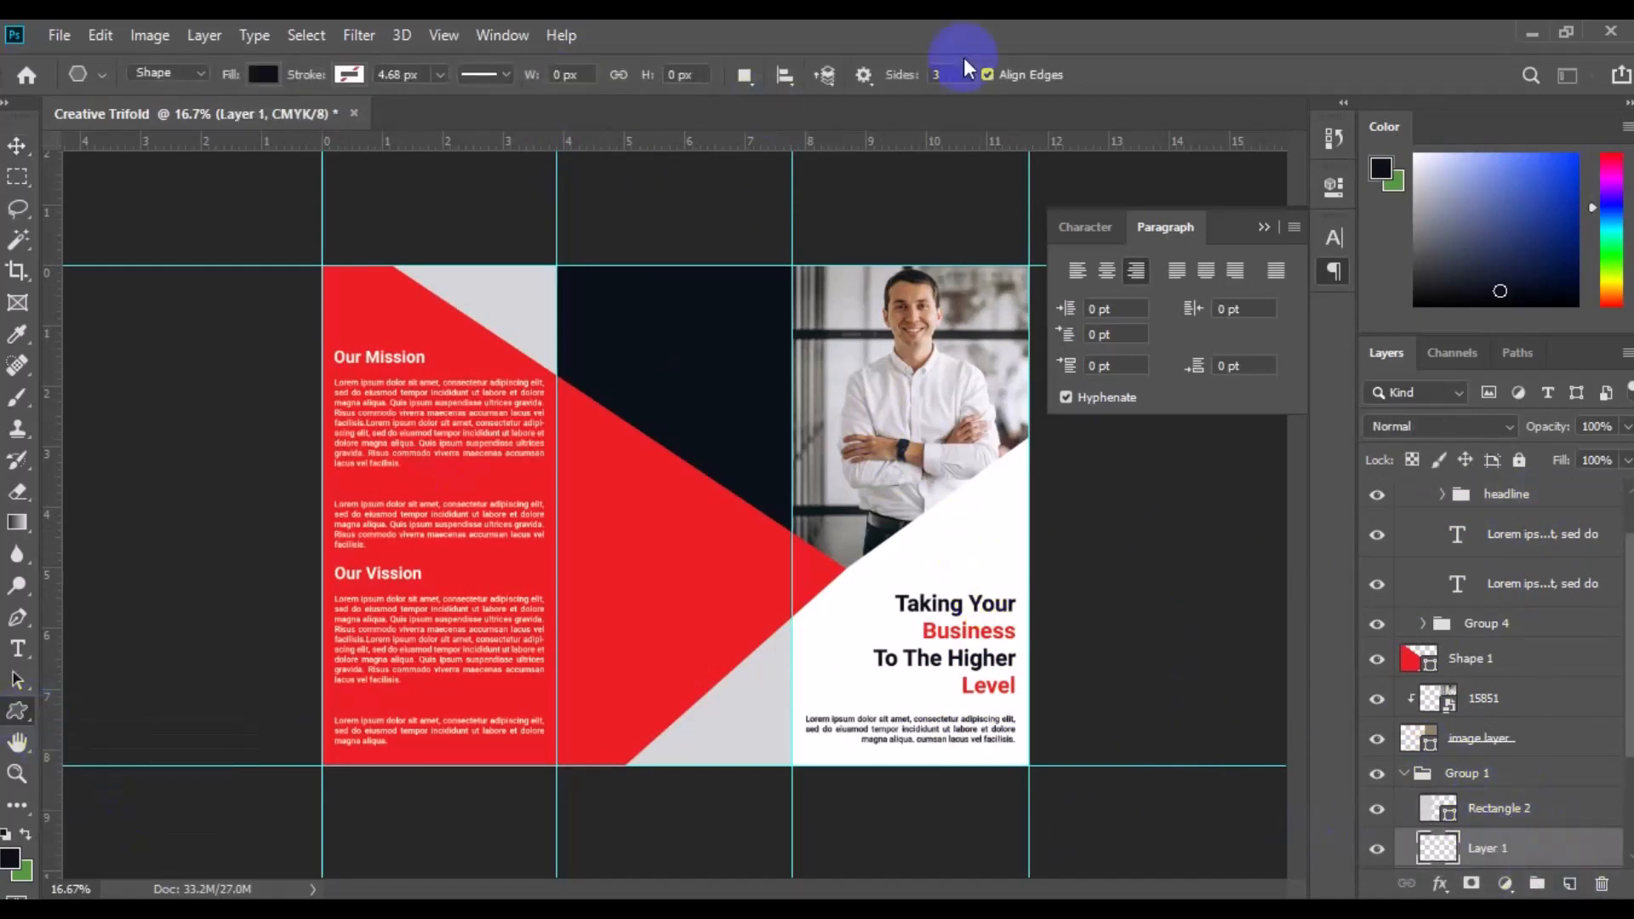
pyautogui.click(973, 75)
pyautogui.click(1149, 185)
pyautogui.moveTo(1151, 185); pyautogui.dragTo(1152, 223)
pyautogui.click(903, 275)
pyautogui.click(264, 75)
pyautogui.click(149, 228)
pyautogui.moveTo(956, 494); pyautogui.dragTo(994, 540)
# - Add the dark text "LOGO PRO" in Roboto Medium 17 pt and place it directly below the red flower
pyautogui.press('v')
pyautogui.press('t')
pyautogui.click(936, 552)
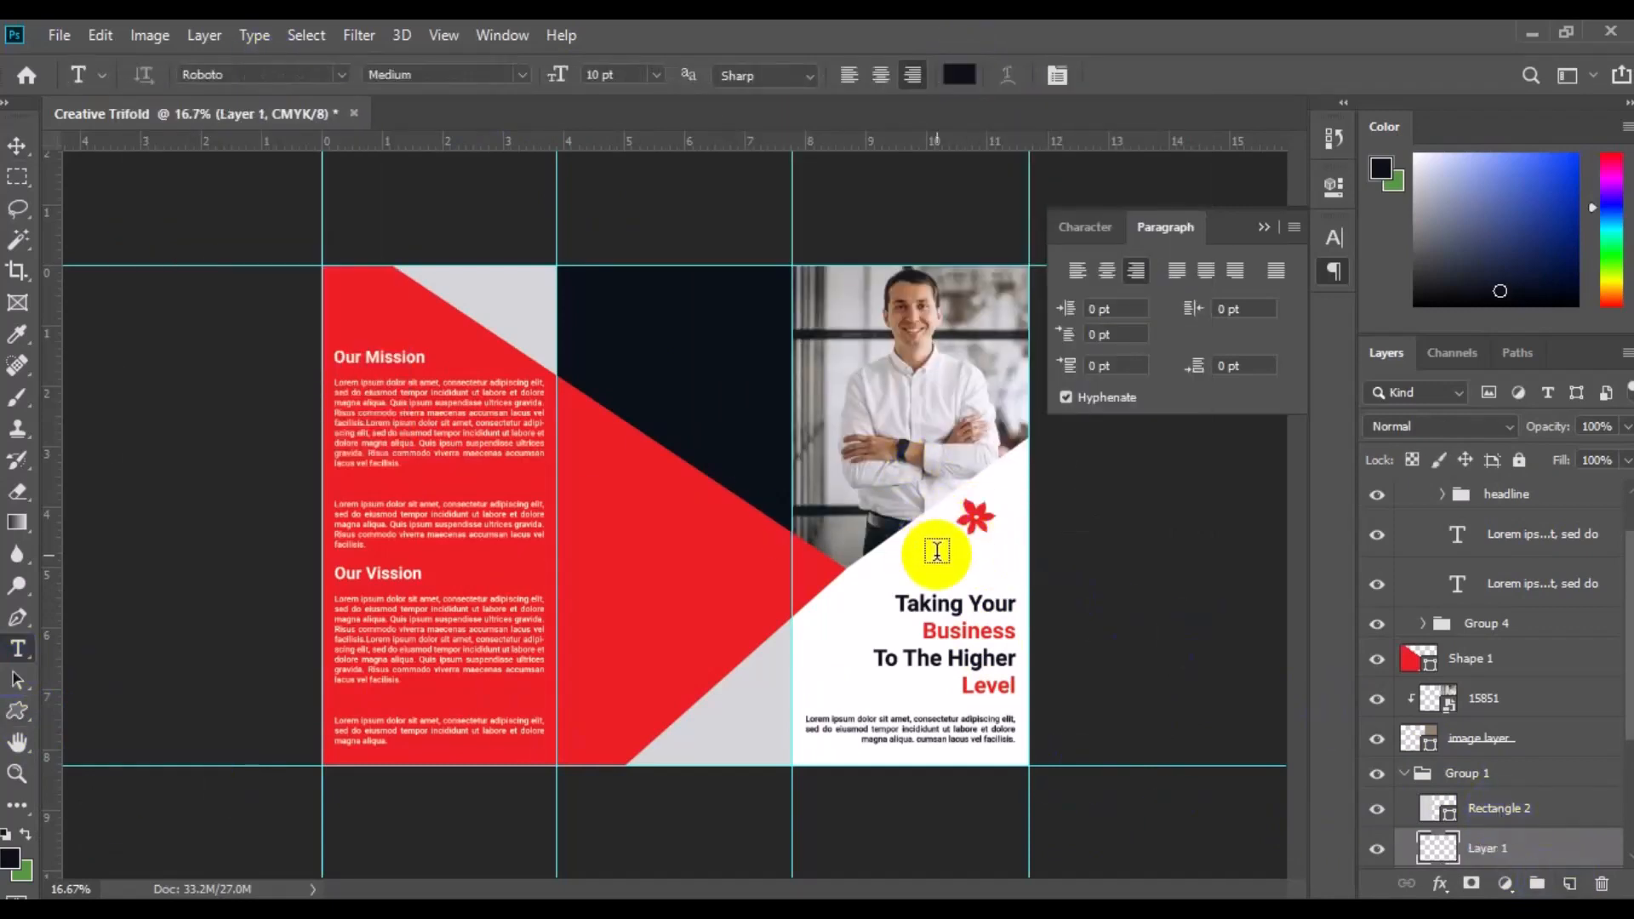
pyautogui.hotkey('ctrl', 'a')
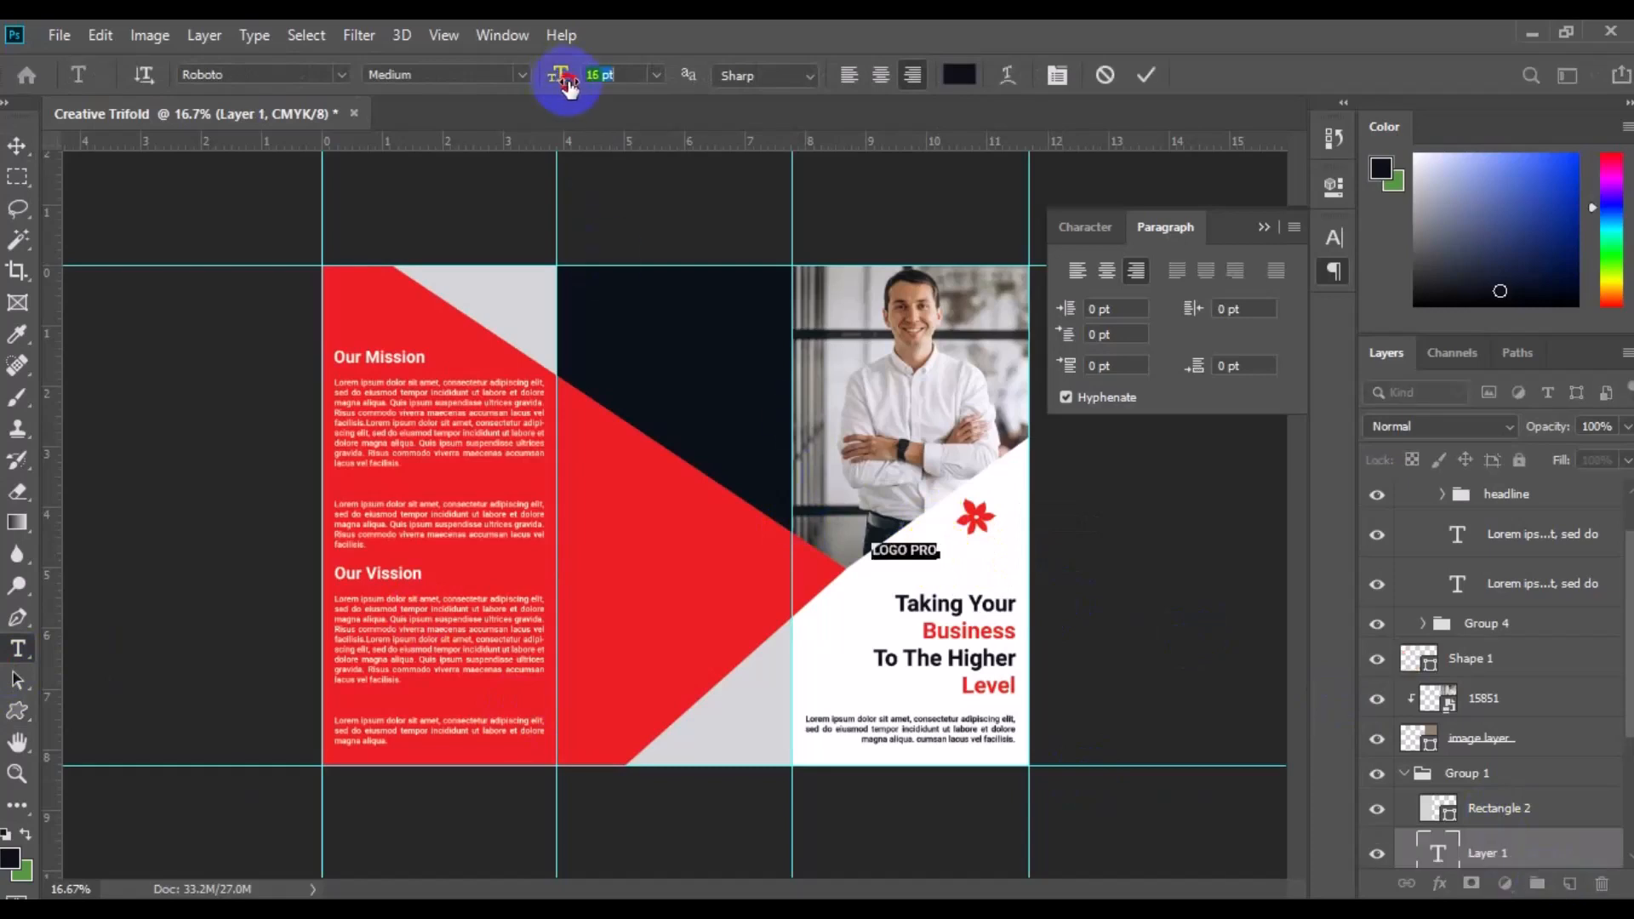
pyautogui.click(20, 153)
pyautogui.moveTo(900, 551); pyautogui.dragTo(973, 544)
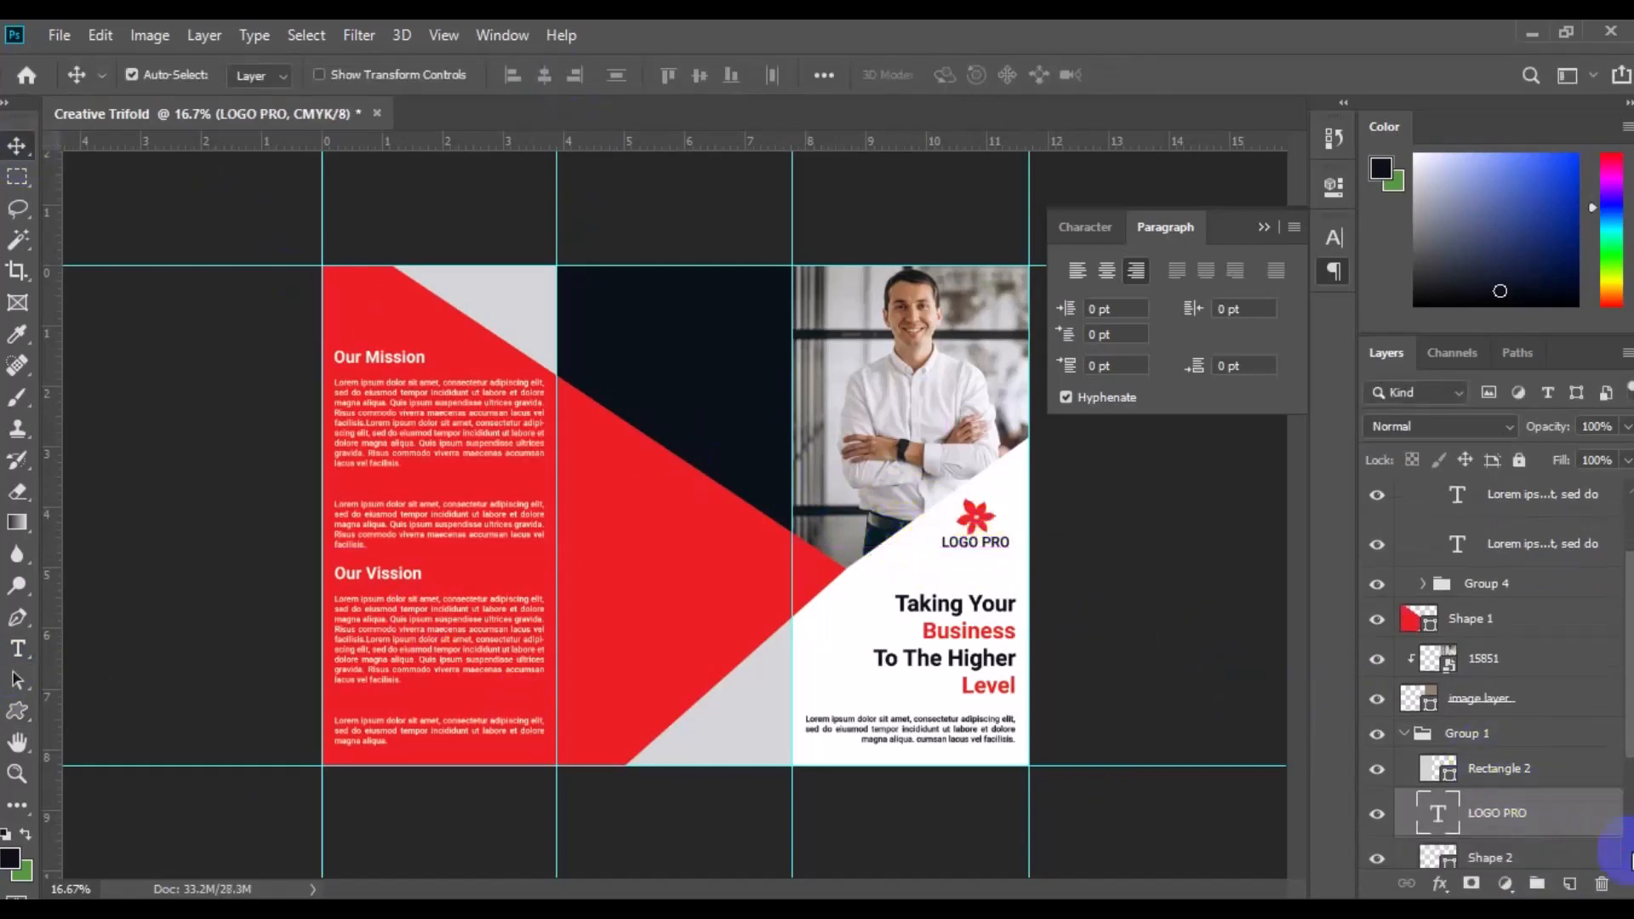
# - Centre the "LOGO PRO" text and the flower on each other horizontally and group them
pyautogui.click(545, 85)
pyautogui.click(1498, 783)
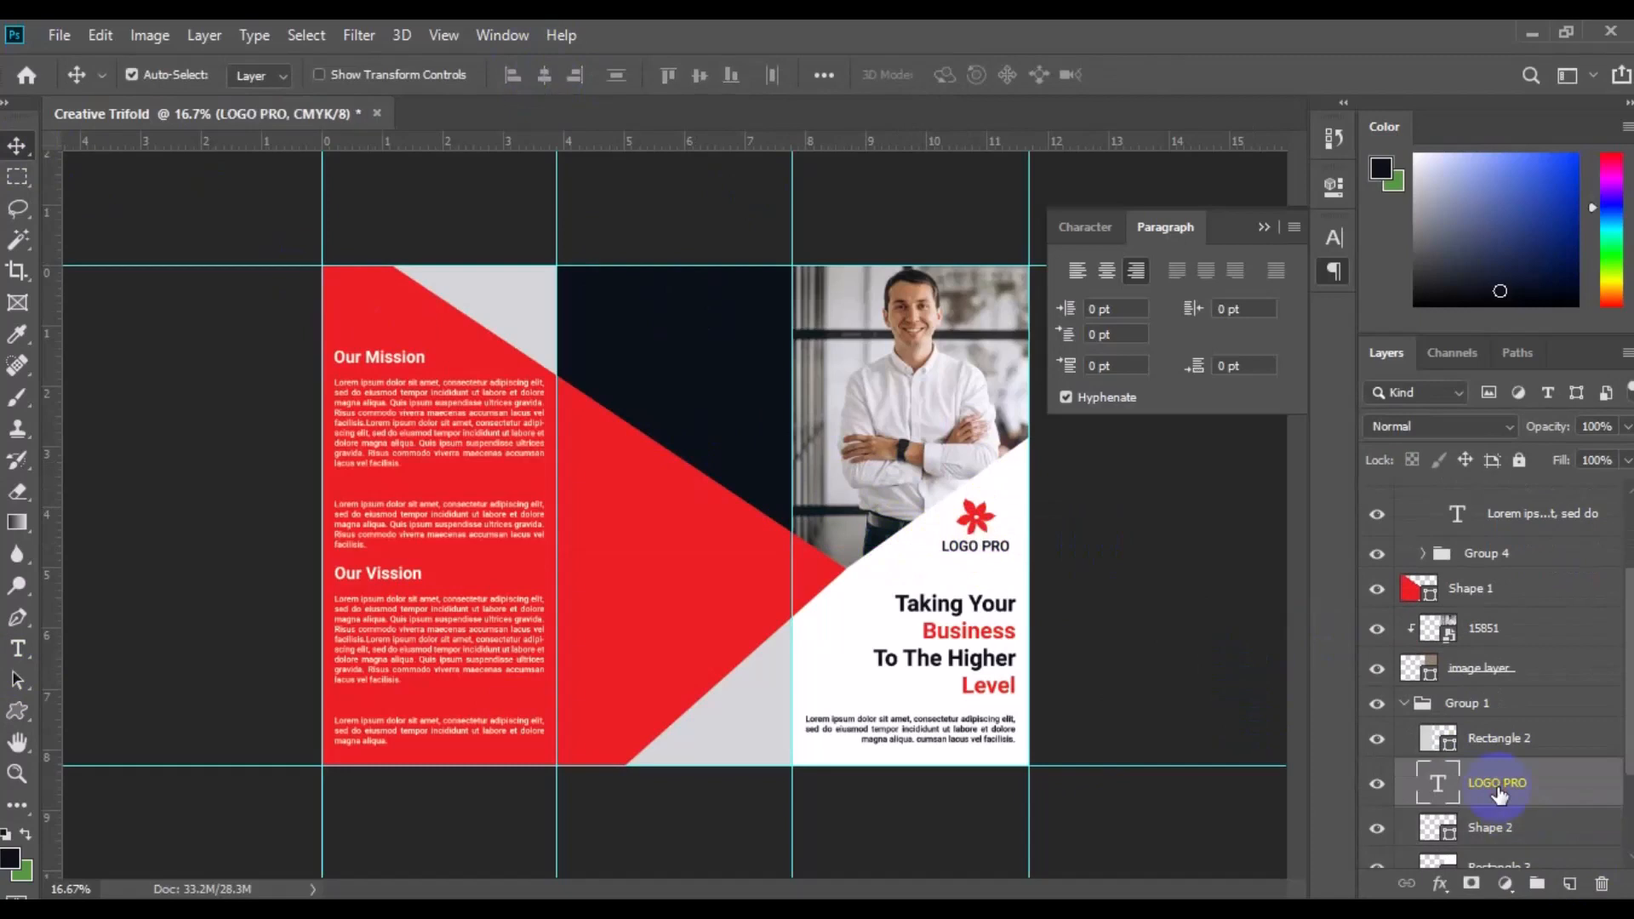
pyautogui.keyDown('shift'); pyautogui.click(1500, 824); pyautogui.keyUp('shift')
pyautogui.hotkey('ctrl', 'g')
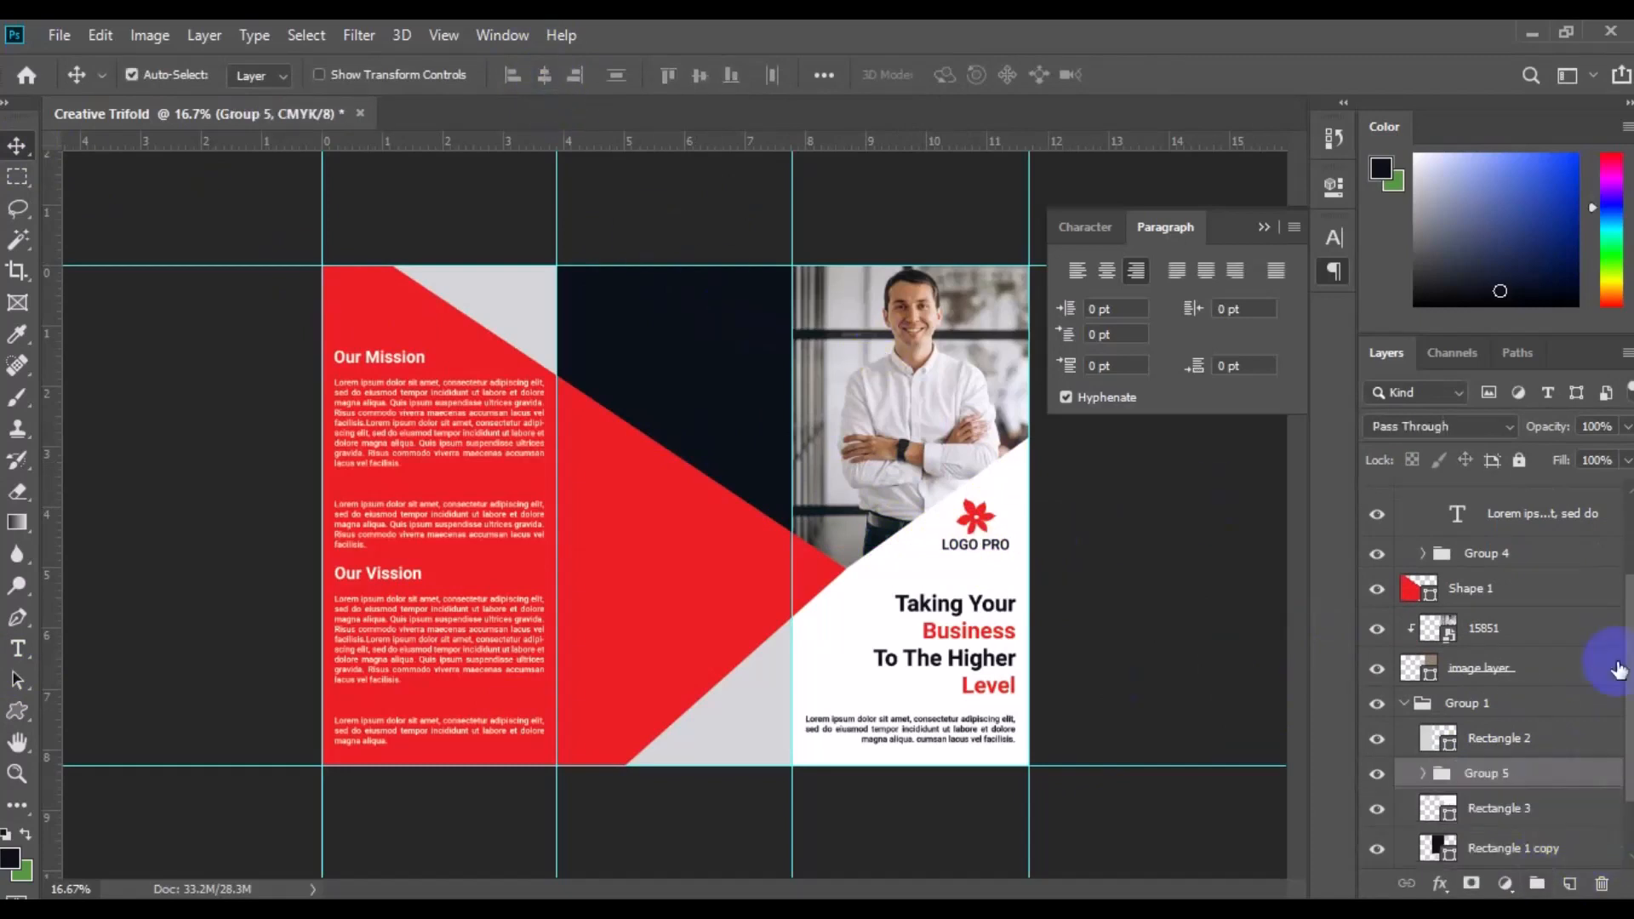
# - Right-align the logo with the headline text and centre both, combined in one named group, on the right panel
pyautogui.click(911, 298)
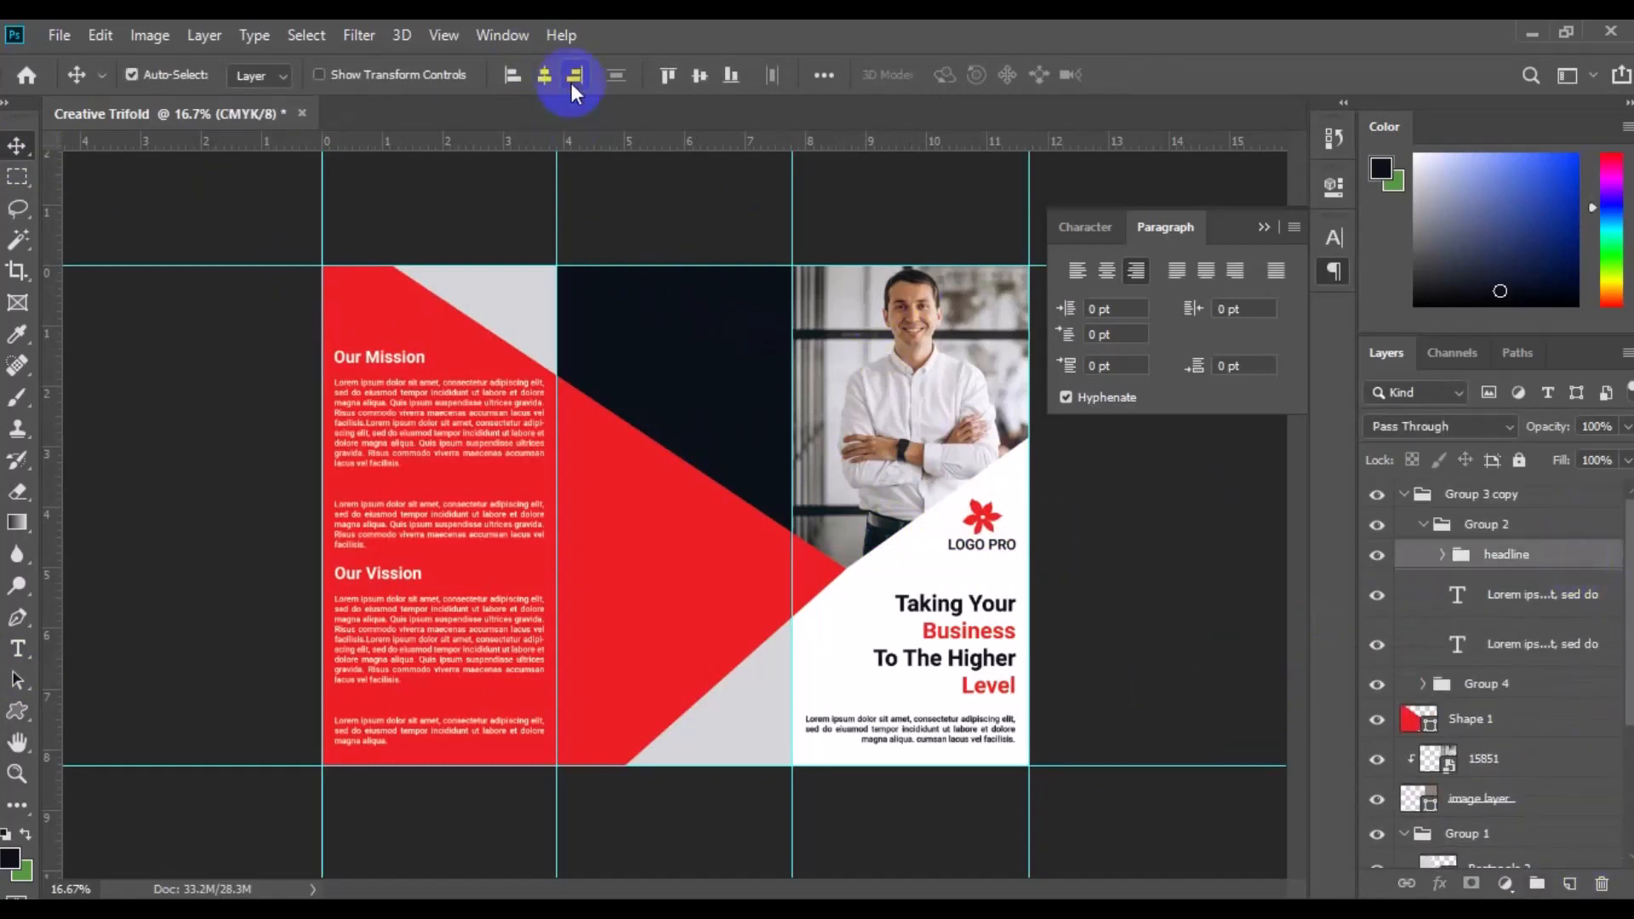
pyautogui.hotkey('ctrl', 'g')
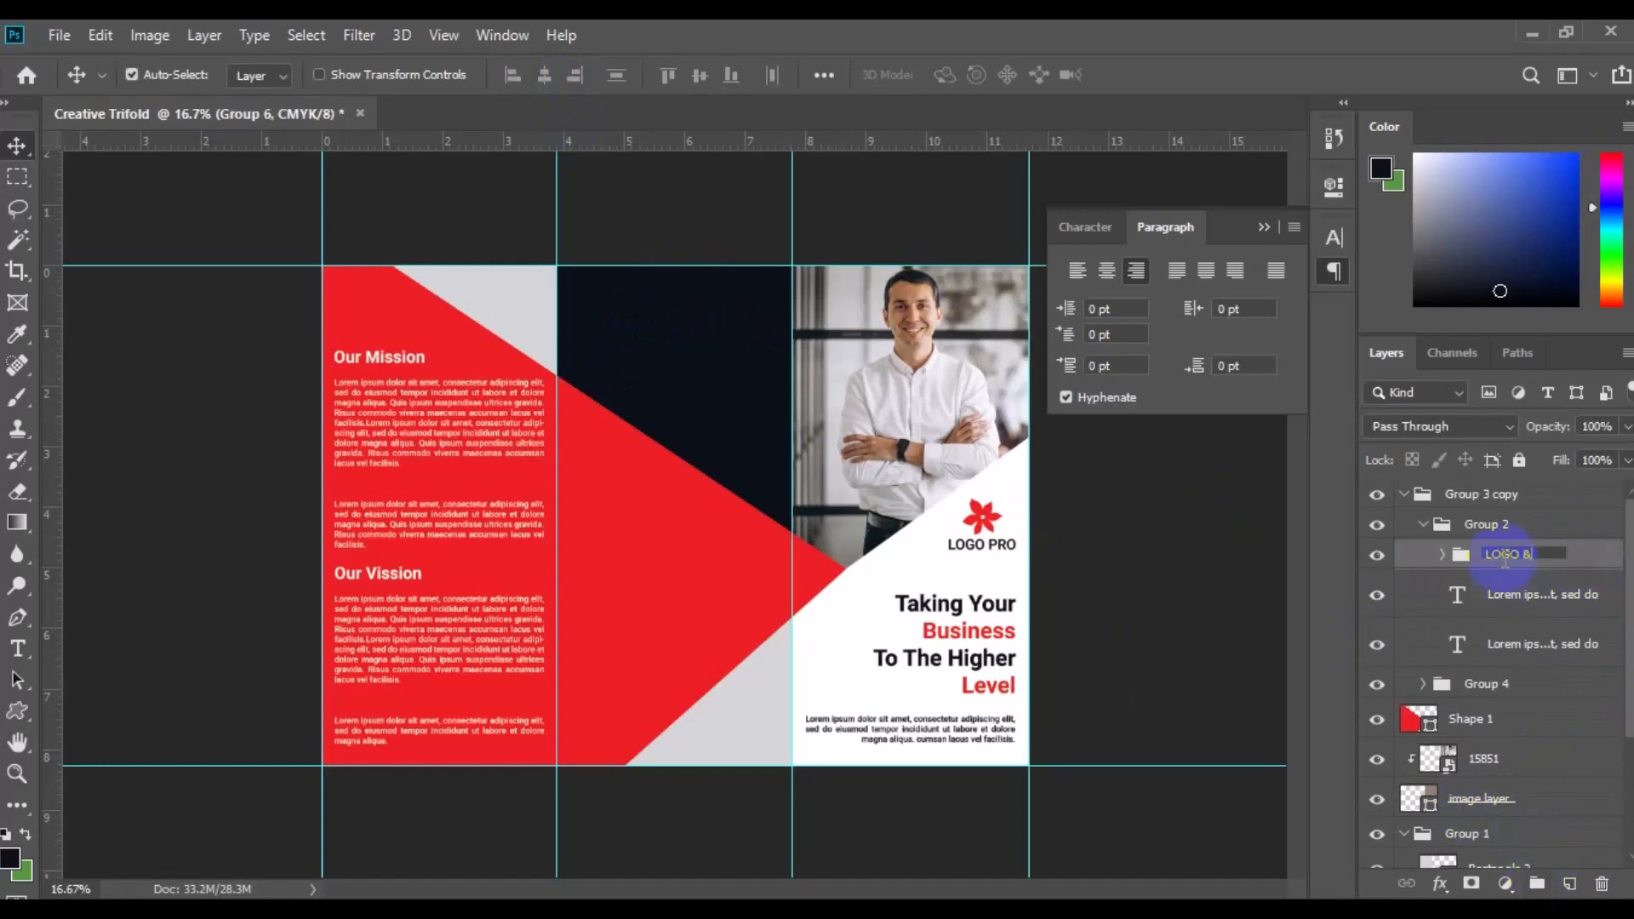
pyautogui.click(859, 614)
pyautogui.keyDown('ctrl'); pyautogui.click(1541, 497); pyautogui.keyUp('ctrl')
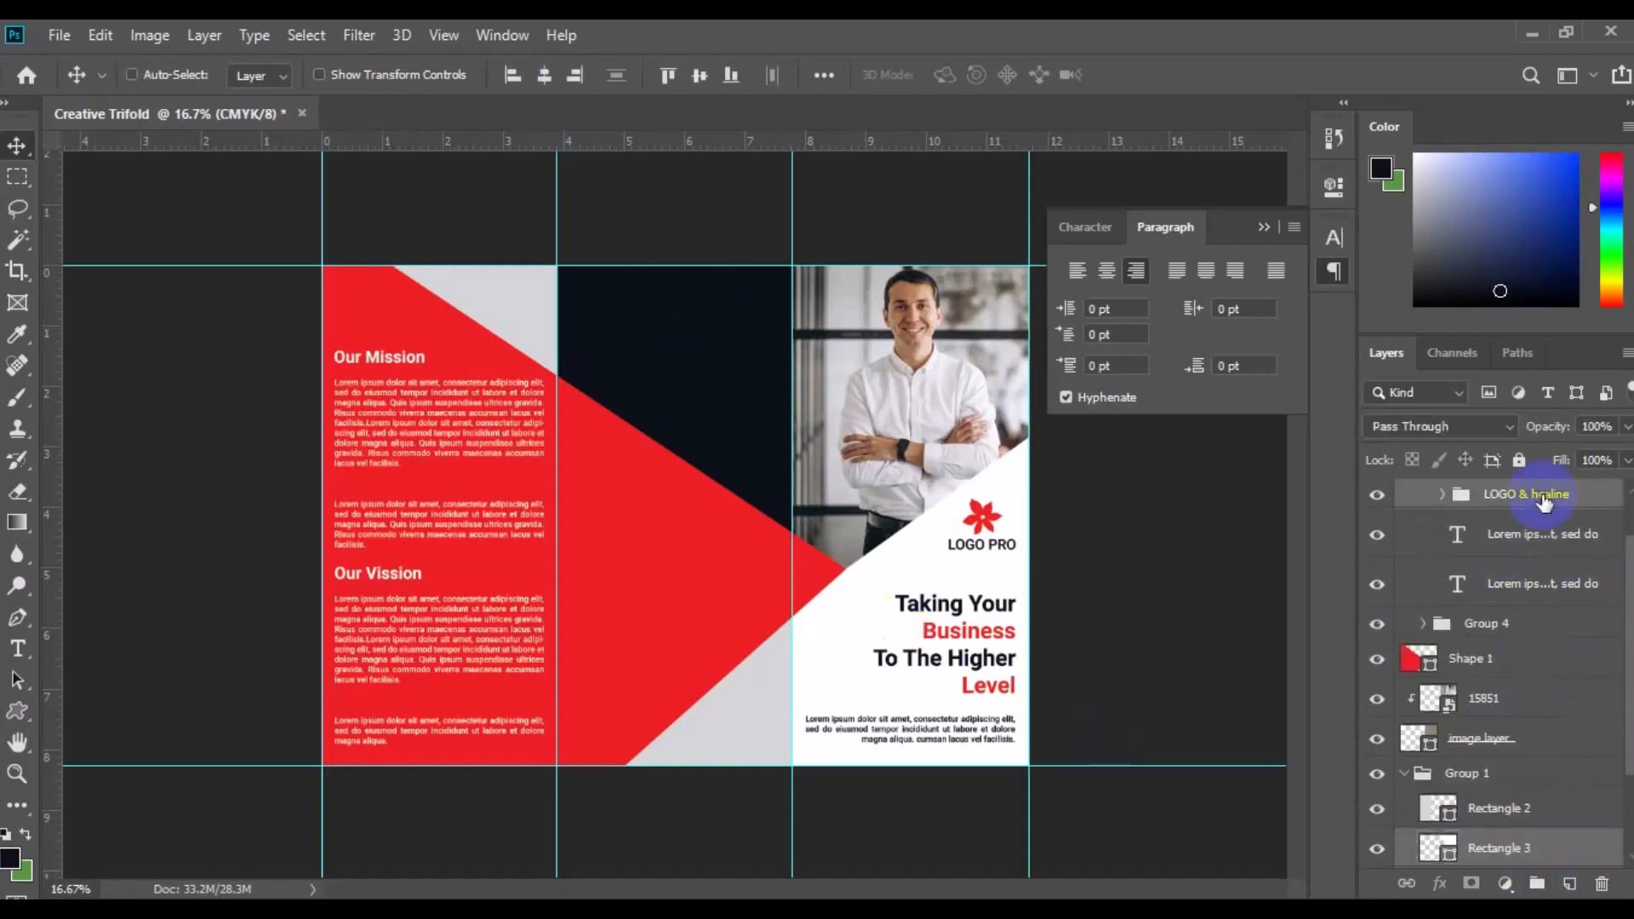
pyautogui.click(685, 386)
pyautogui.click(1569, 883)
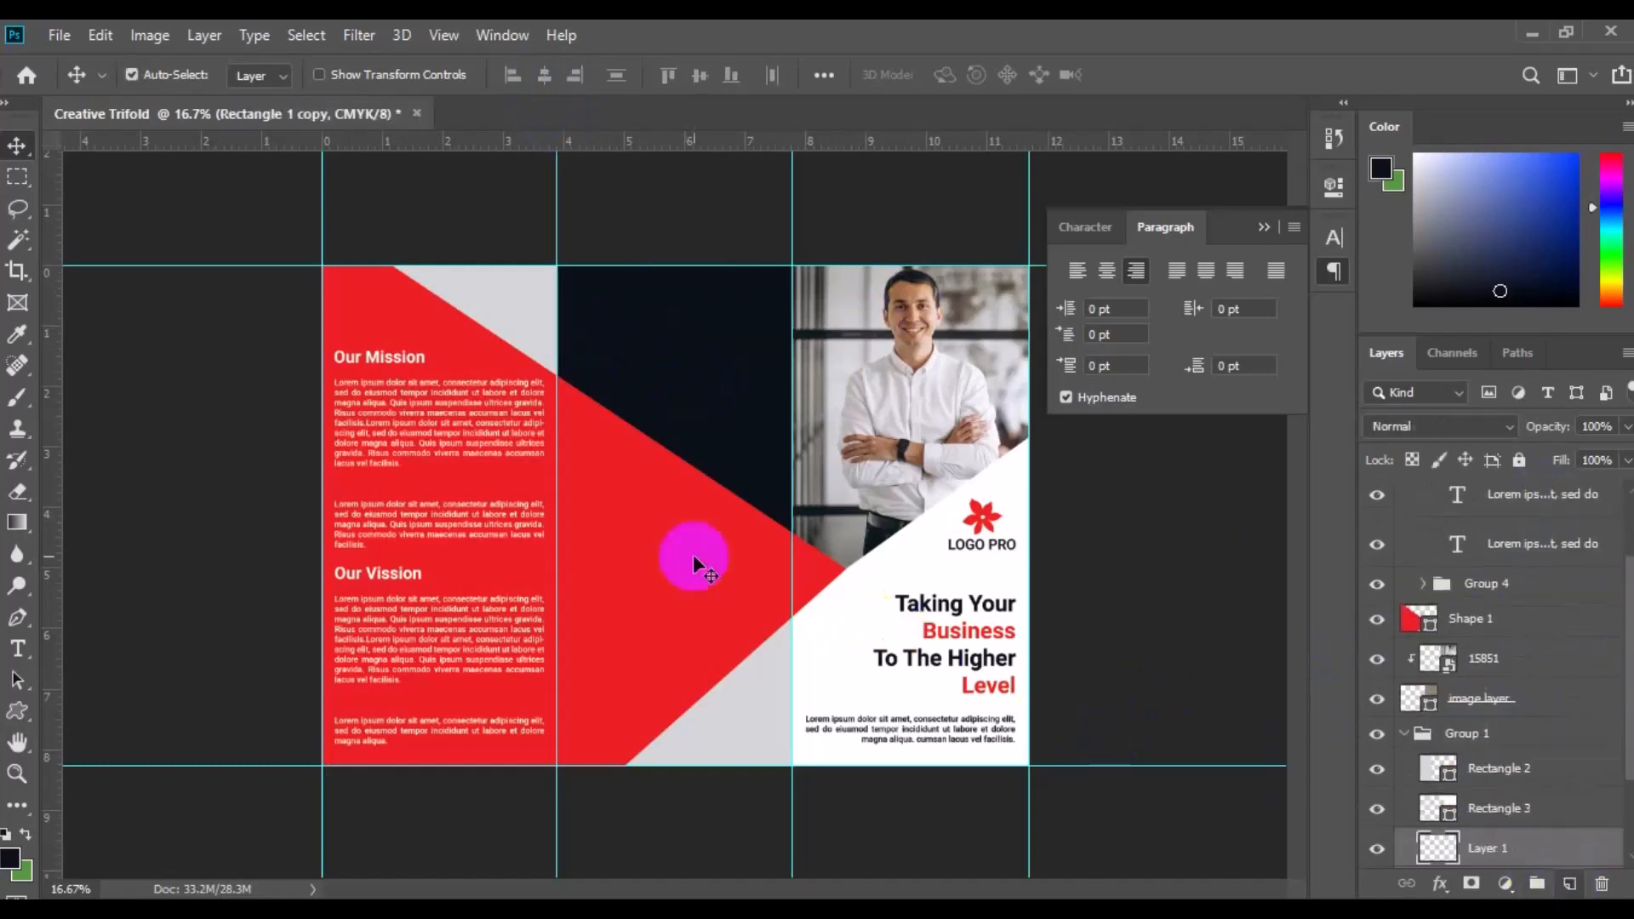
pyautogui.click(17, 649)
pyautogui.moveTo(598, 329); pyautogui.dragTo(769, 401)
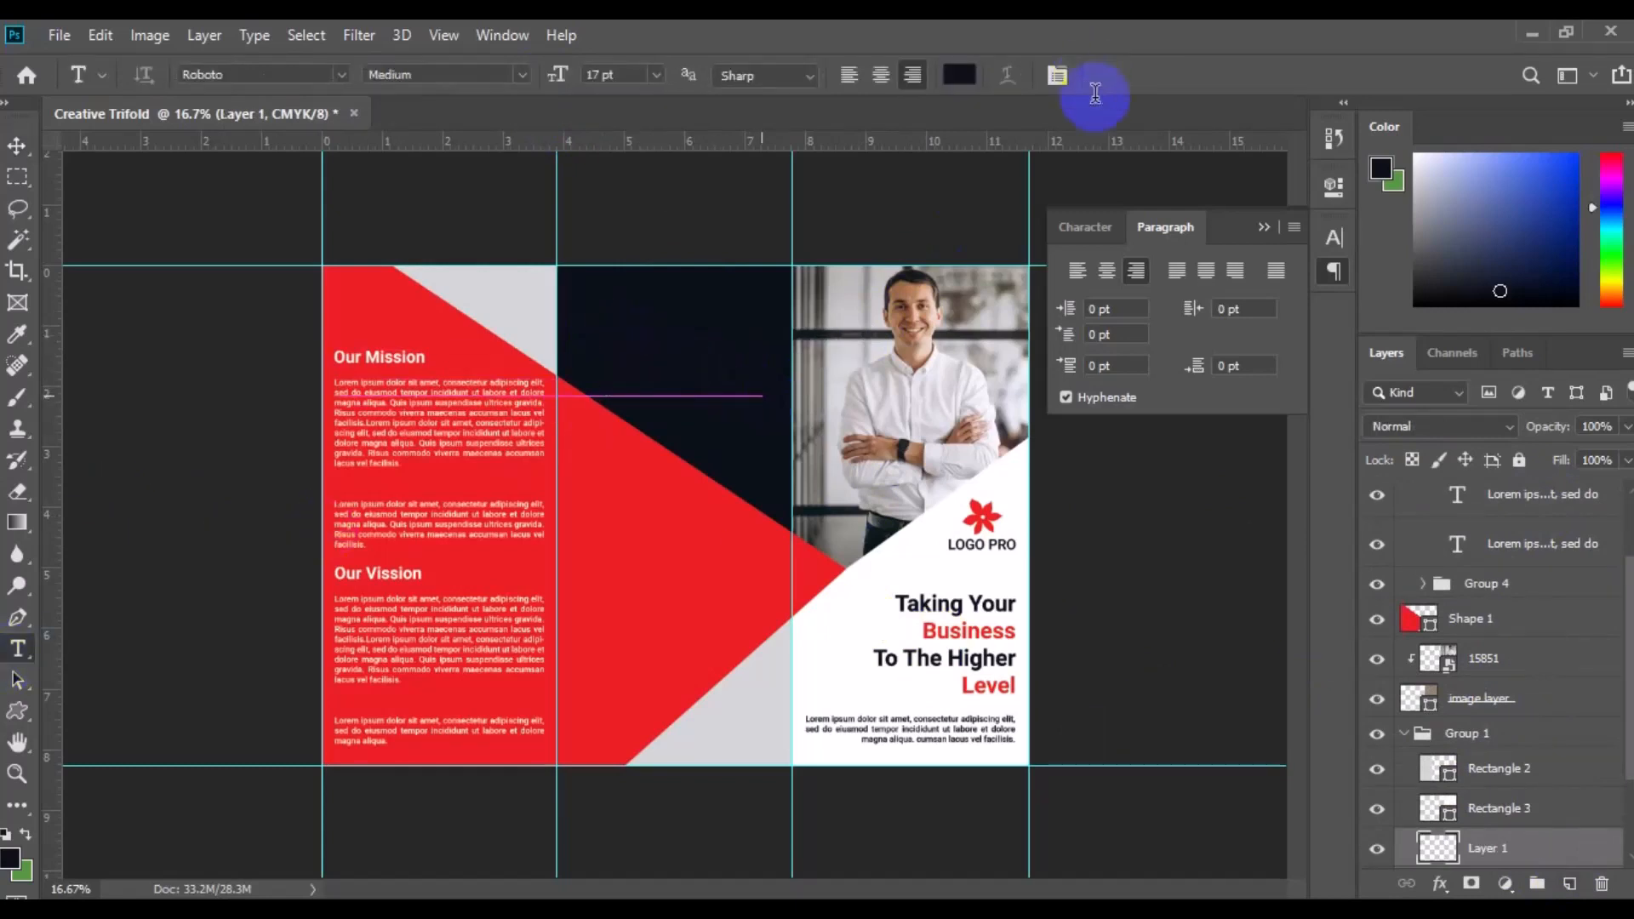
# - Add a white Roboto Medium 10 pt lorem ipsum paragraph, in a frame about 3.1 x 0.85 in, on the dark area of the middle panel
pyautogui.click(947, 729)
pyautogui.click(1146, 76)
pyautogui.press('v')
pyautogui.click(727, 445)
pyautogui.click(1570, 884)
pyautogui.click(17, 649)
pyautogui.click(959, 75)
pyautogui.click(809, 669)
pyautogui.click(1383, 354)
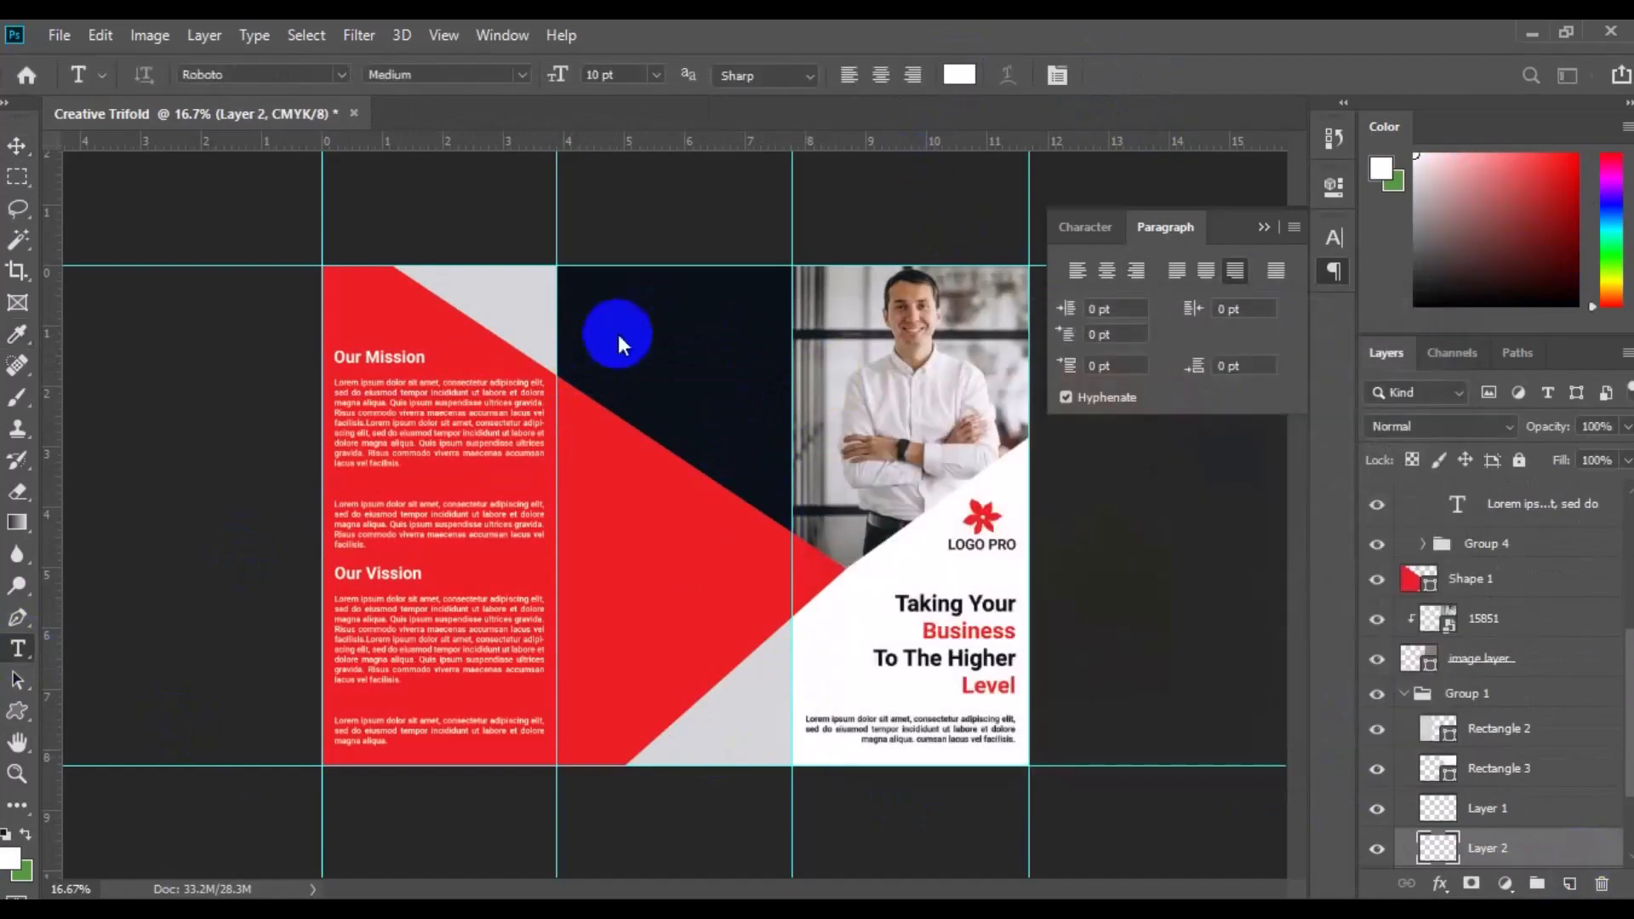
pyautogui.moveTo(594, 324); pyautogui.dragTo(777, 385)
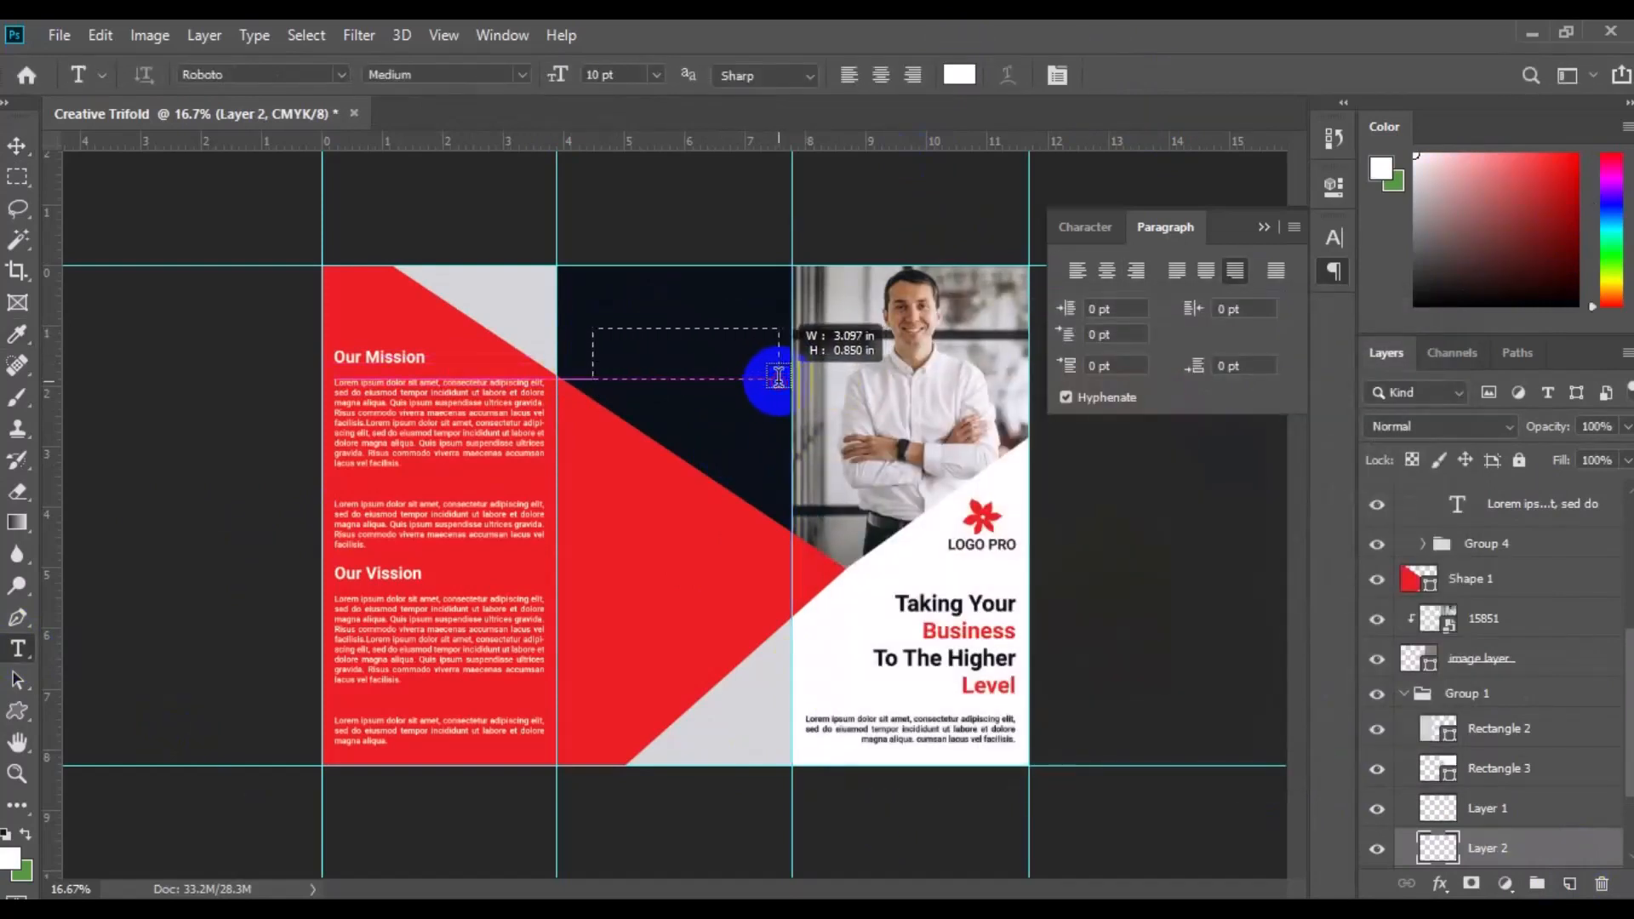
pyautogui.click(778, 376)
pyautogui.click(17, 146)
pyautogui.moveTo(690, 364); pyautogui.dragTo(691, 377)
# - Add the white, right-aligned heading "Customer Belive" in Roboto Bold 16 pt and place it above the middle panel's paragraph
pyautogui.click(1570, 883)
pyautogui.click(17, 648)
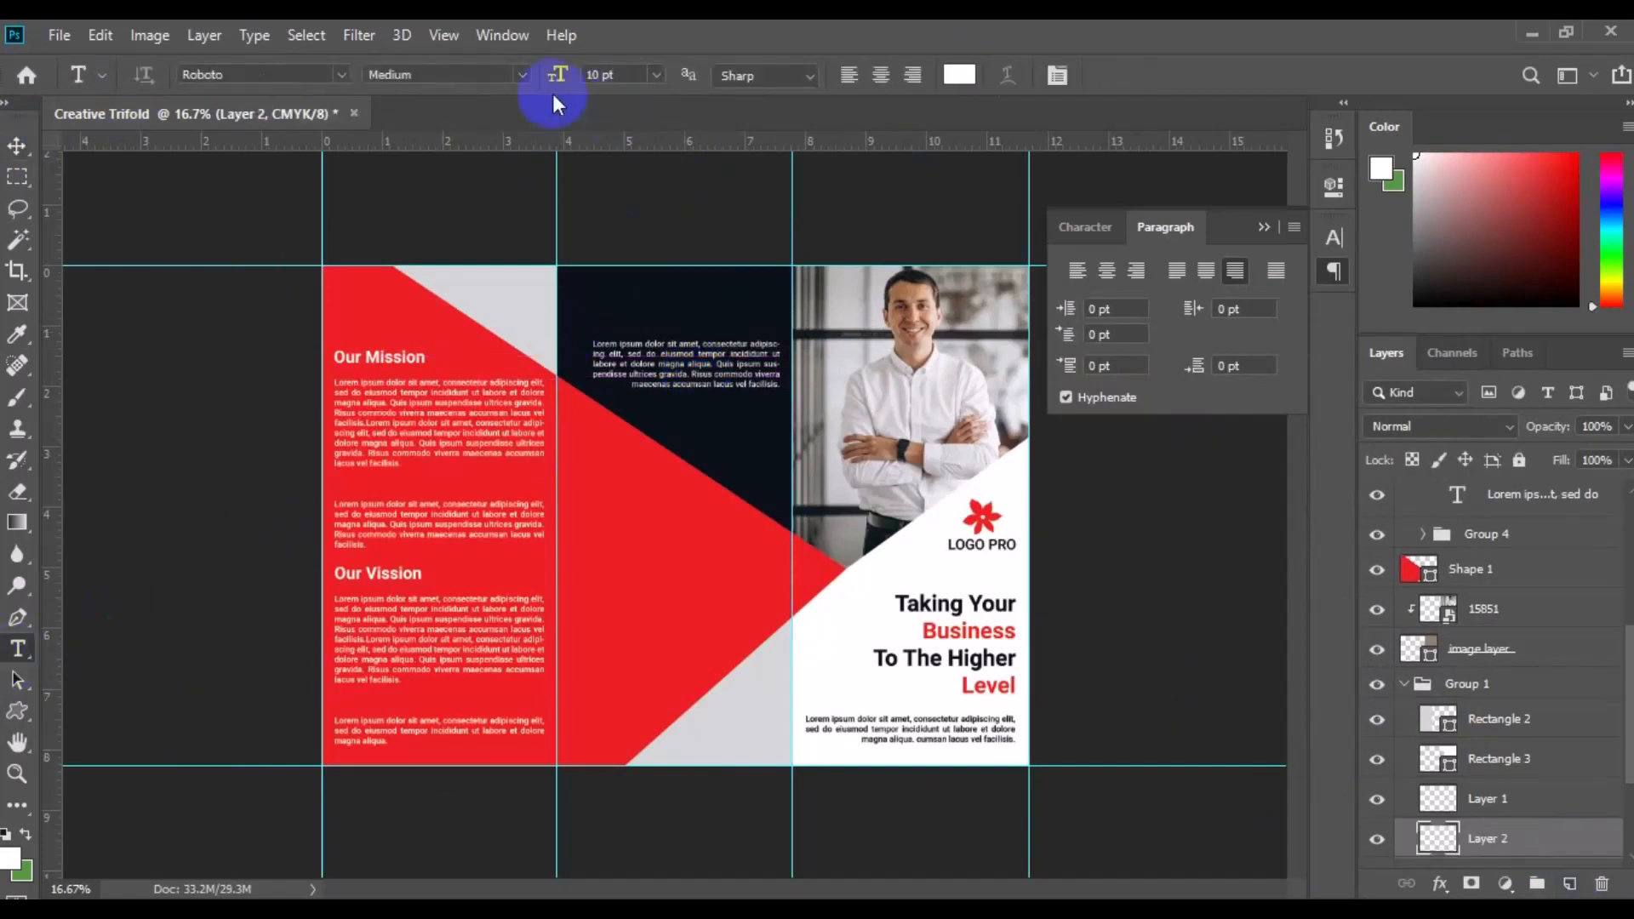
pyautogui.click(656, 75)
pyautogui.click(627, 219)
pyautogui.click(654, 315)
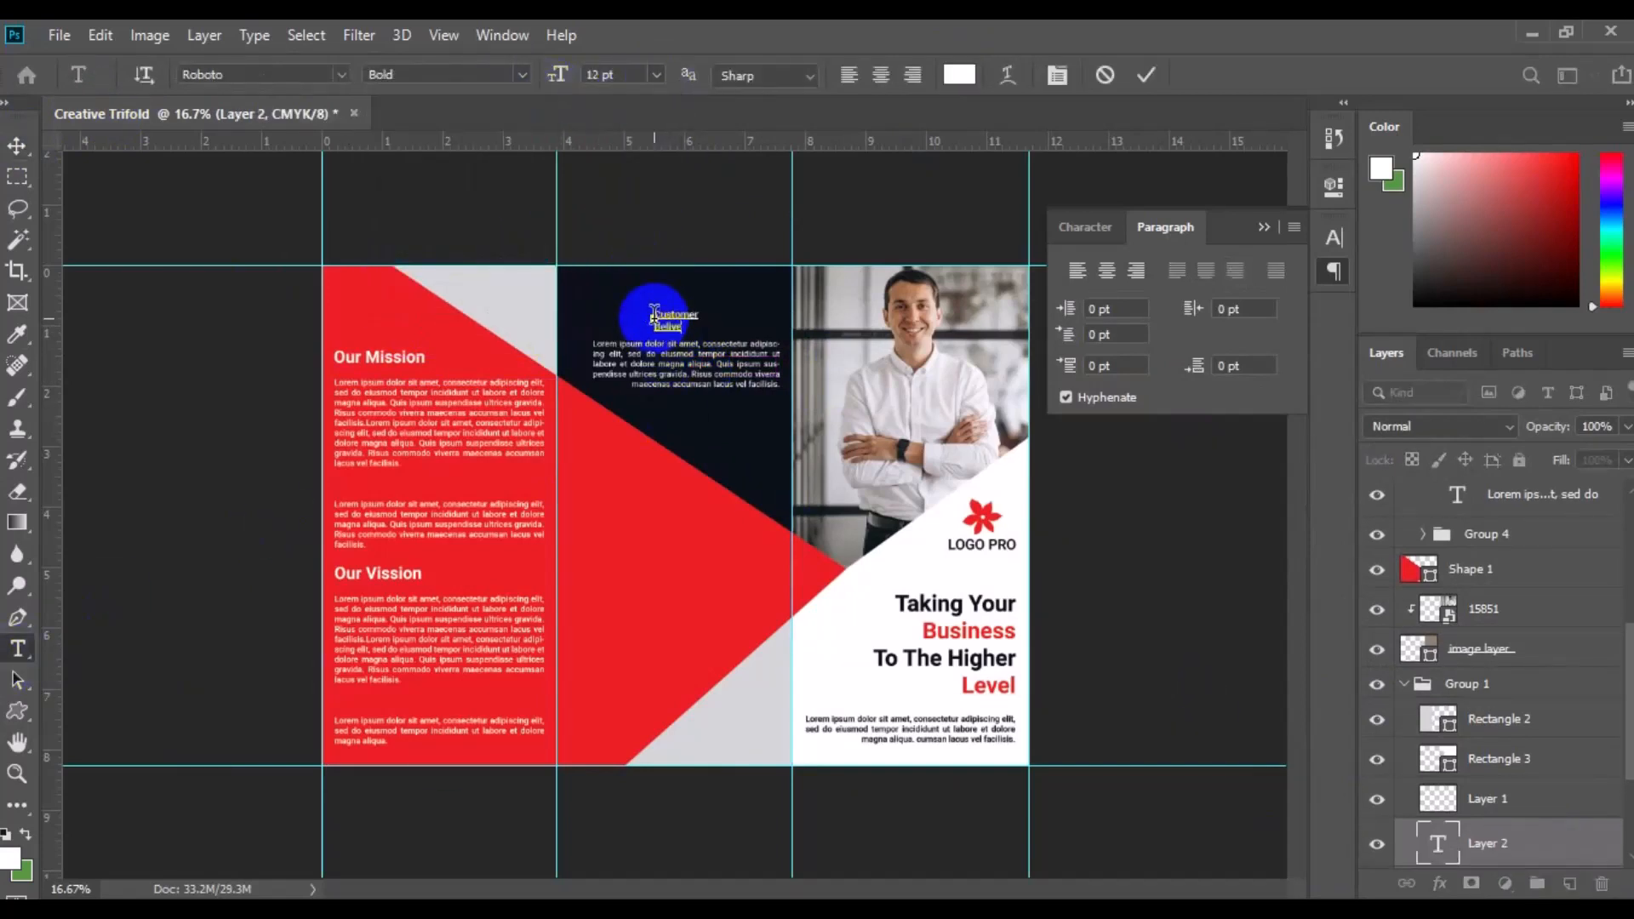
pyautogui.hotkey('ctrl', 'shift', 'r')
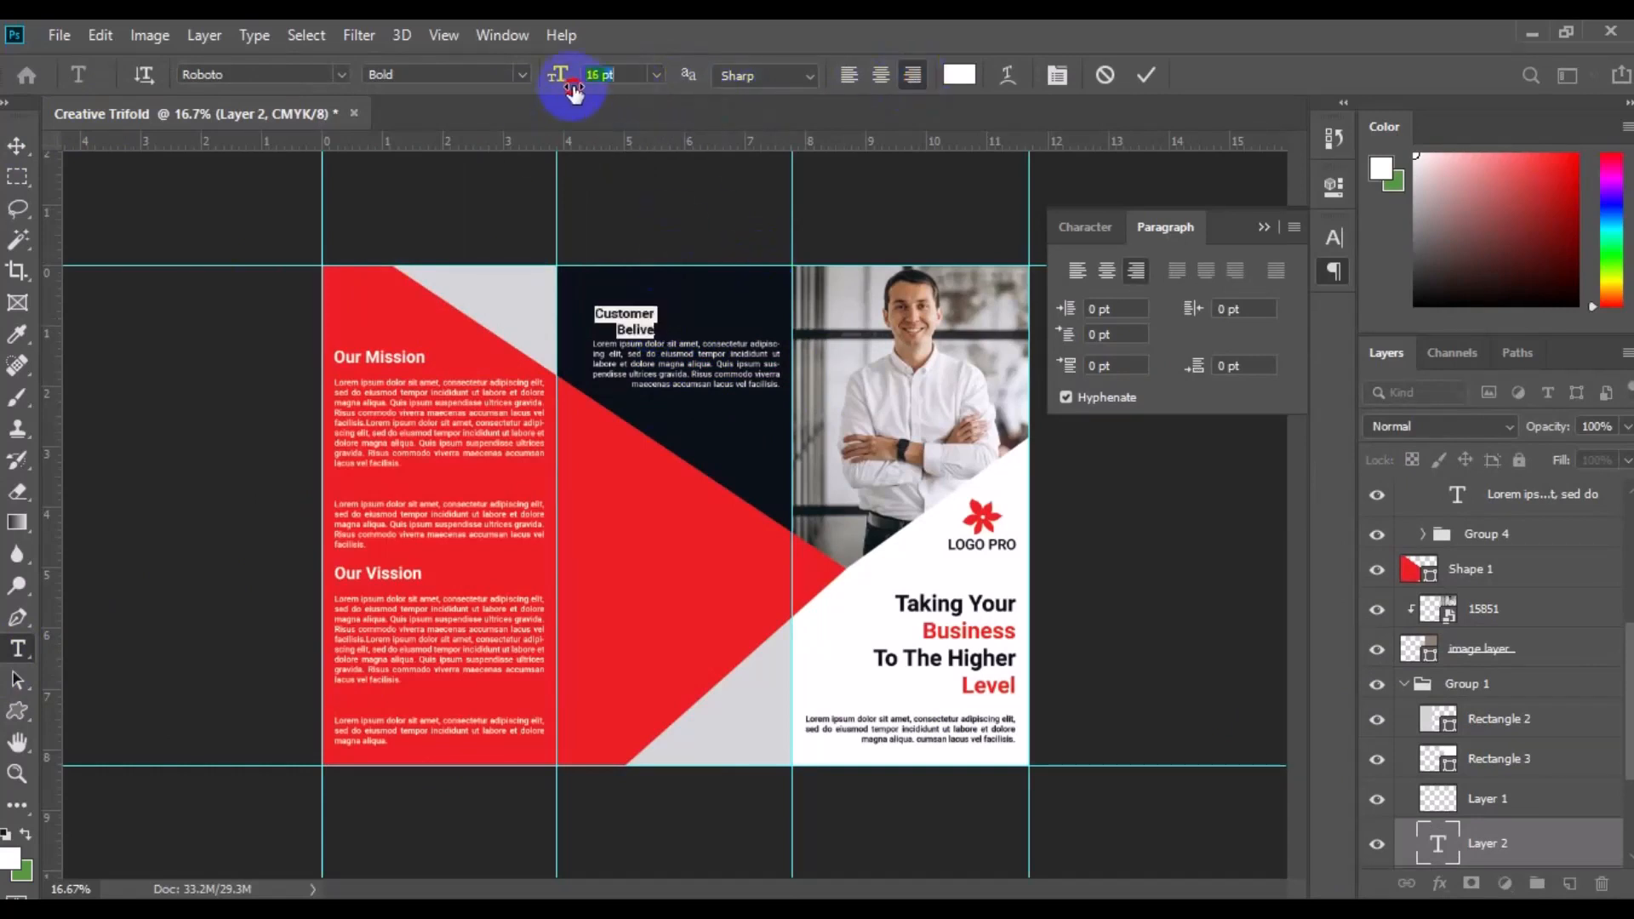
pyautogui.click(617, 328)
pyautogui.press('BackSpace')
pyautogui.click(16, 147)
pyautogui.moveTo(710, 294)
pyautogui.mouseDown()
pyautogui.moveTo(729, 300)
pyautogui.moveTo(713, 315)
pyautogui.mouseUp()
# - Group the "Customer Belive" heading with its paragraph and centre the group horizontally on the middle panel
pyautogui.scroll(-2, 1600, 851)
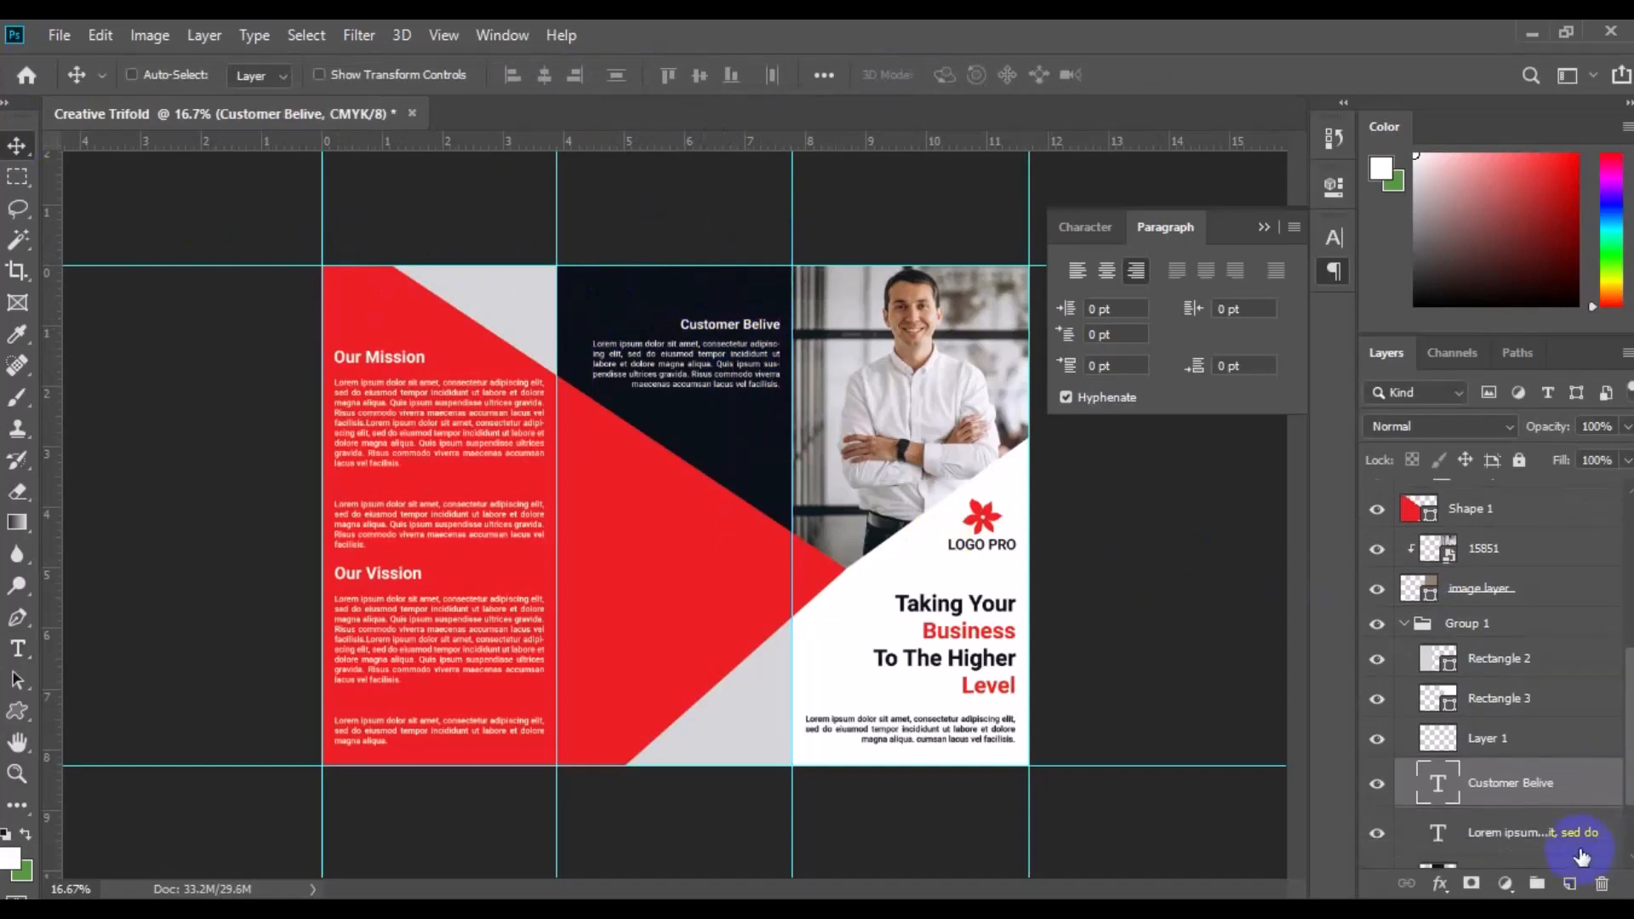
pyautogui.keyDown('shift'); pyautogui.click(1566, 837); pyautogui.keyUp('shift')
pyautogui.click(1539, 881)
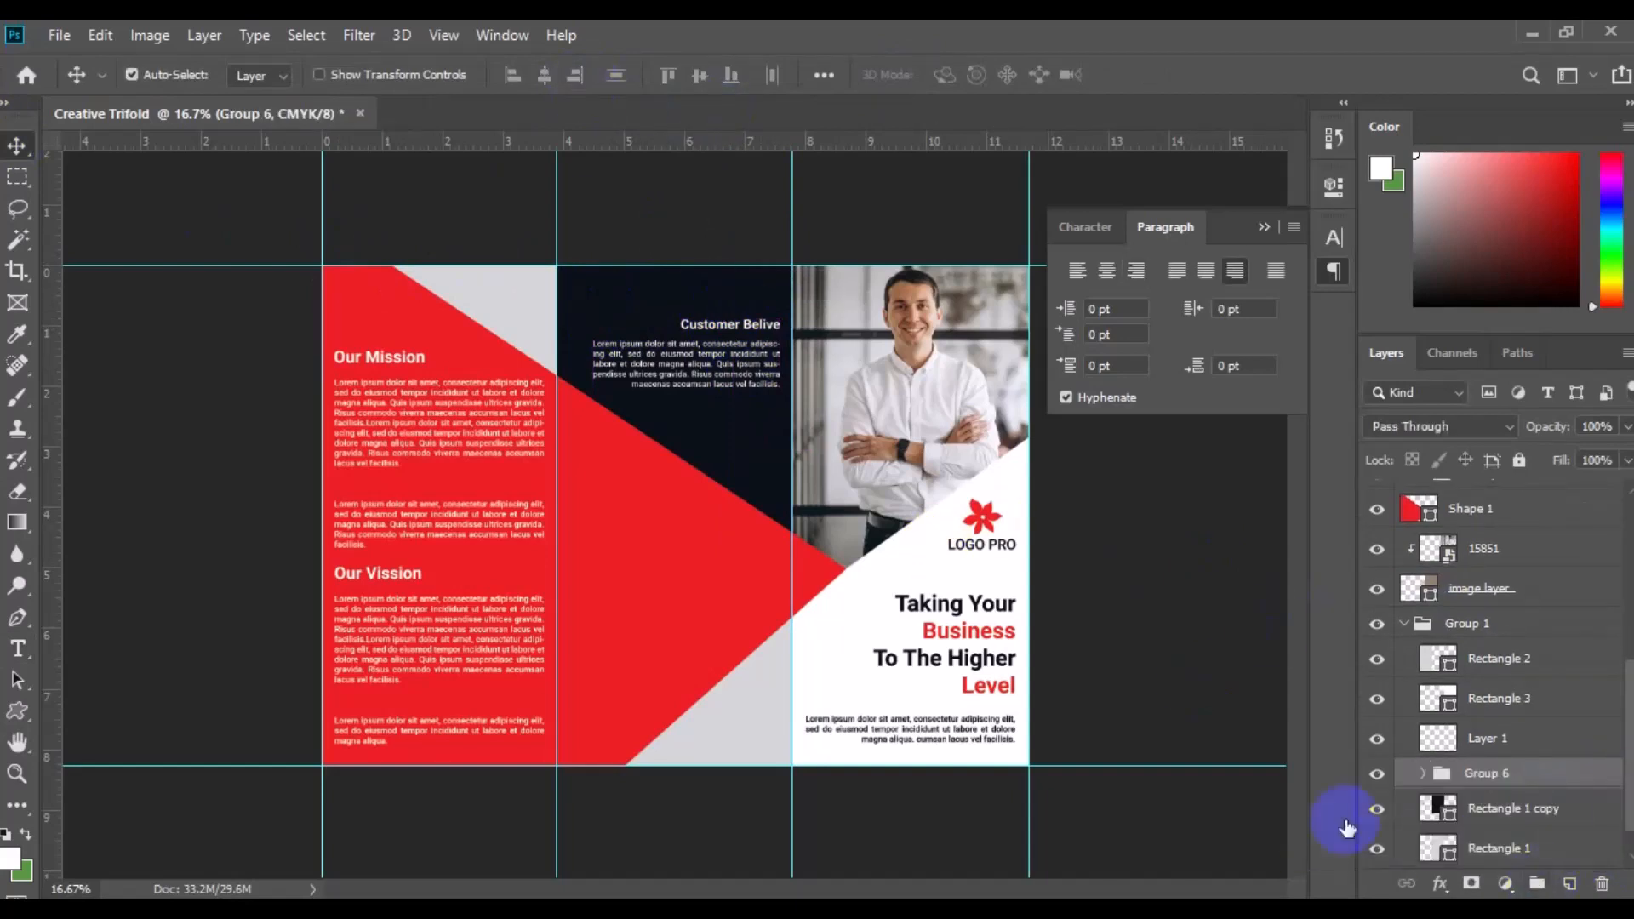
pyautogui.click(757, 689)
pyautogui.keyDown('ctrl'); pyautogui.click(1479, 775); pyautogui.keyUp('ctrl')
pyautogui.click(550, 76)
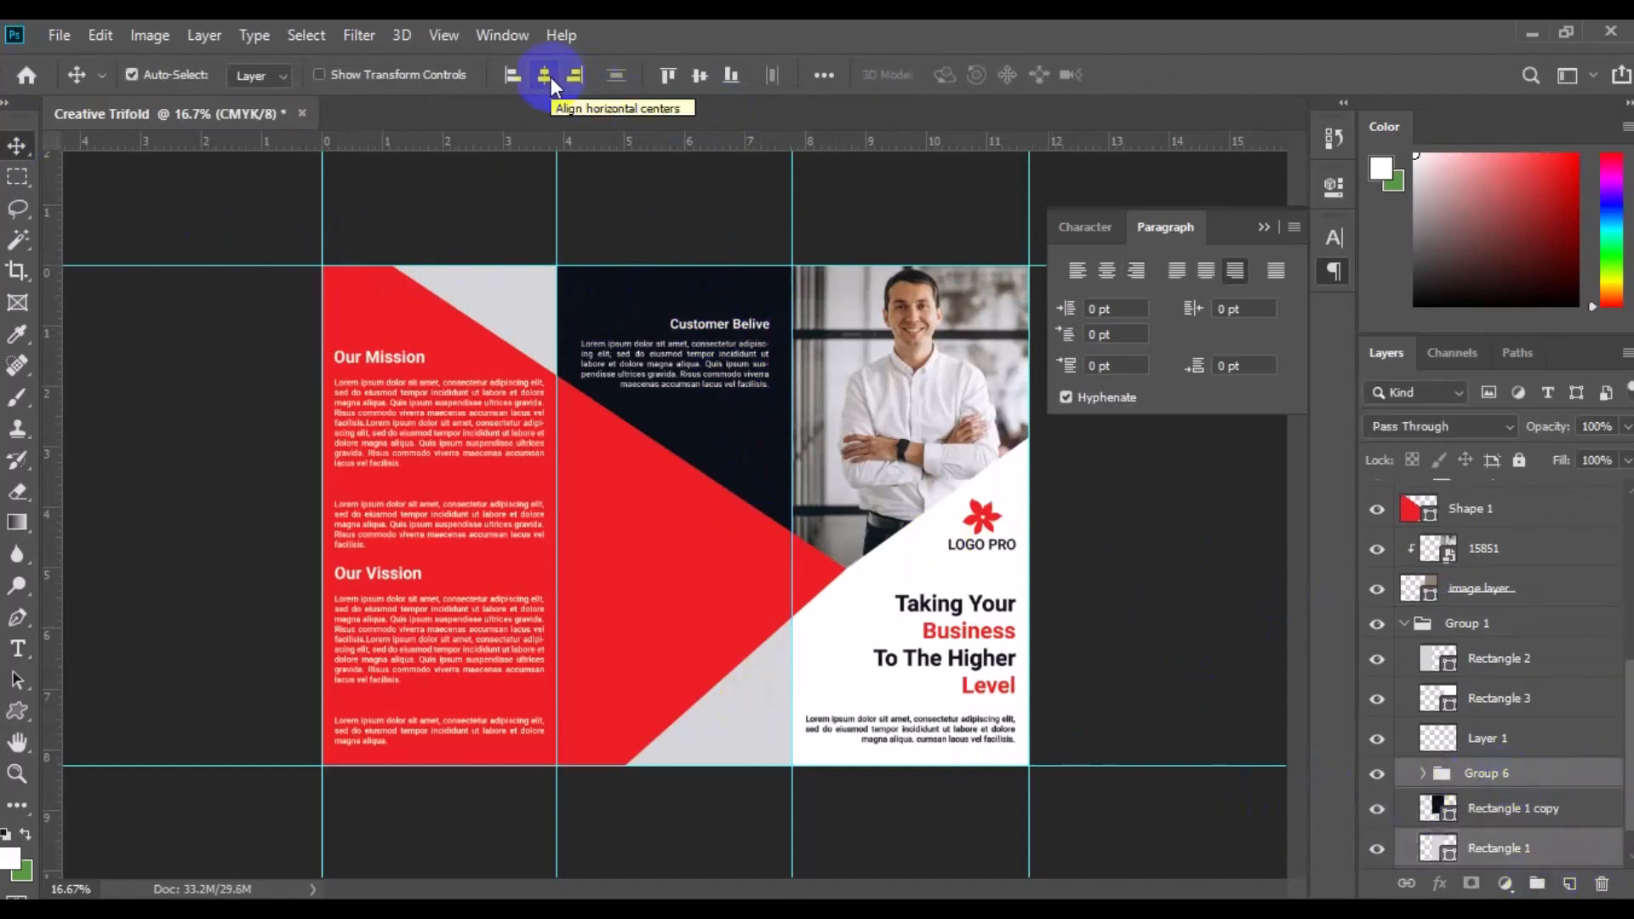
# - Move the "Customer Belive" heading and paragraph group slightly higher on the middle panel and align its horizontal centre again
pyautogui.click(1503, 782)
pyautogui.hotkey('ctrl', 't')
pyautogui.moveTo(727, 362); pyautogui.dragTo(727, 350)
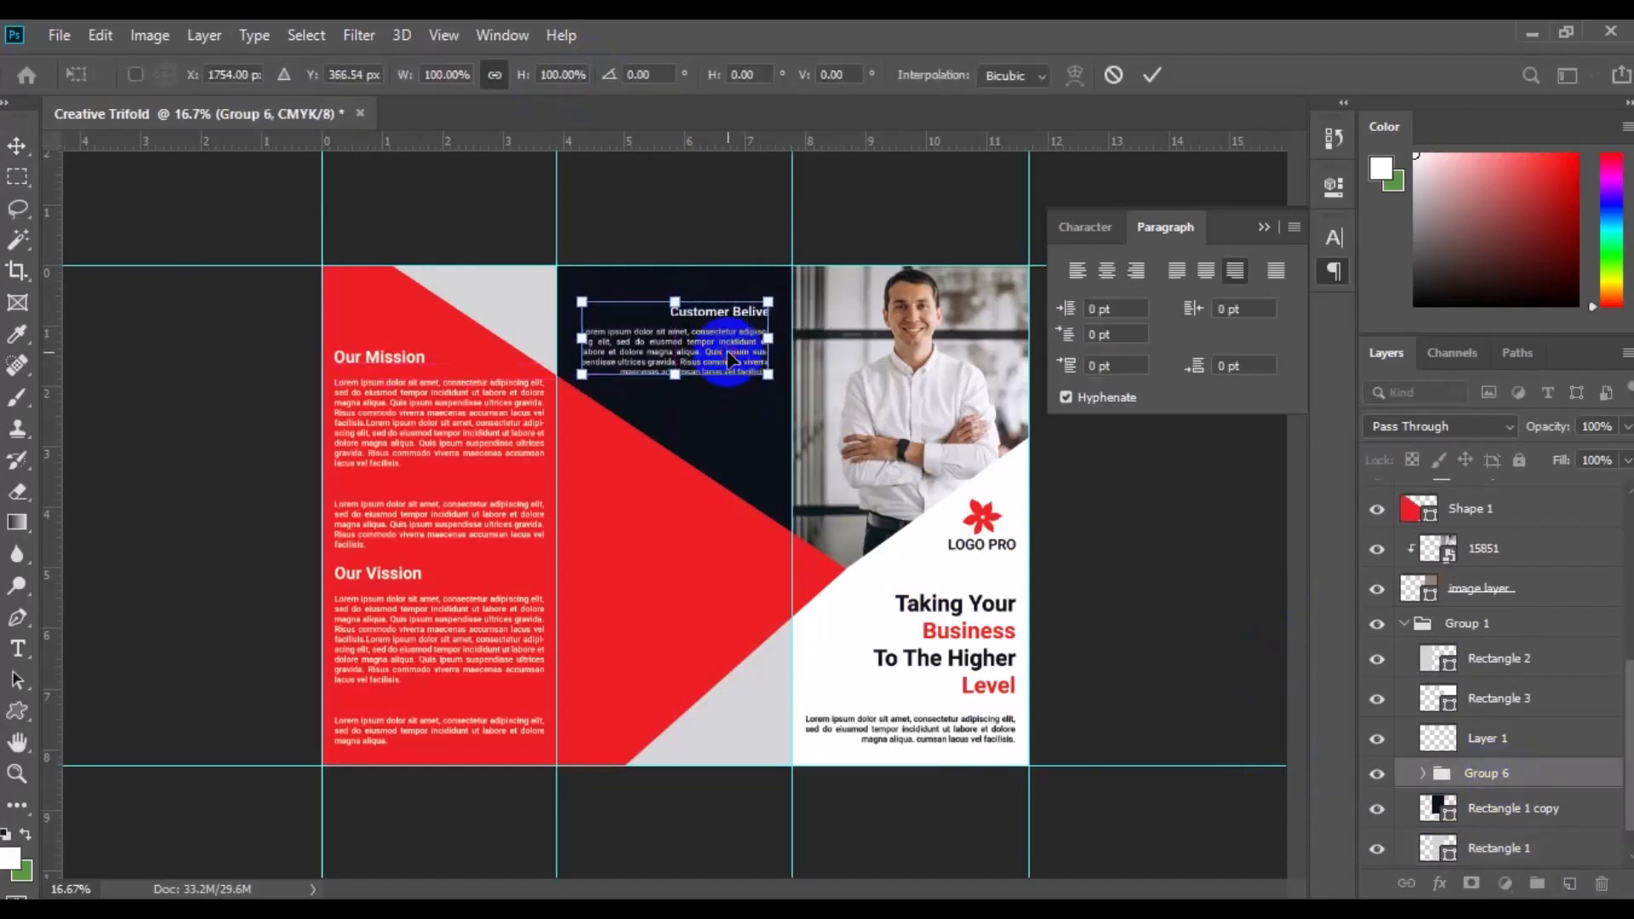
pyautogui.press('Return')
pyautogui.click(748, 700)
pyautogui.keyDown('ctrl'); pyautogui.click(1484, 771); pyautogui.keyUp('ctrl')
pyautogui.click(538, 74)
# - Add a white Roboto Bold 16 pt "Contact Us:" heading on the middle panel's red area, with Tel, Mail, Web and Fax lines at 12 pt
pyautogui.click(679, 631)
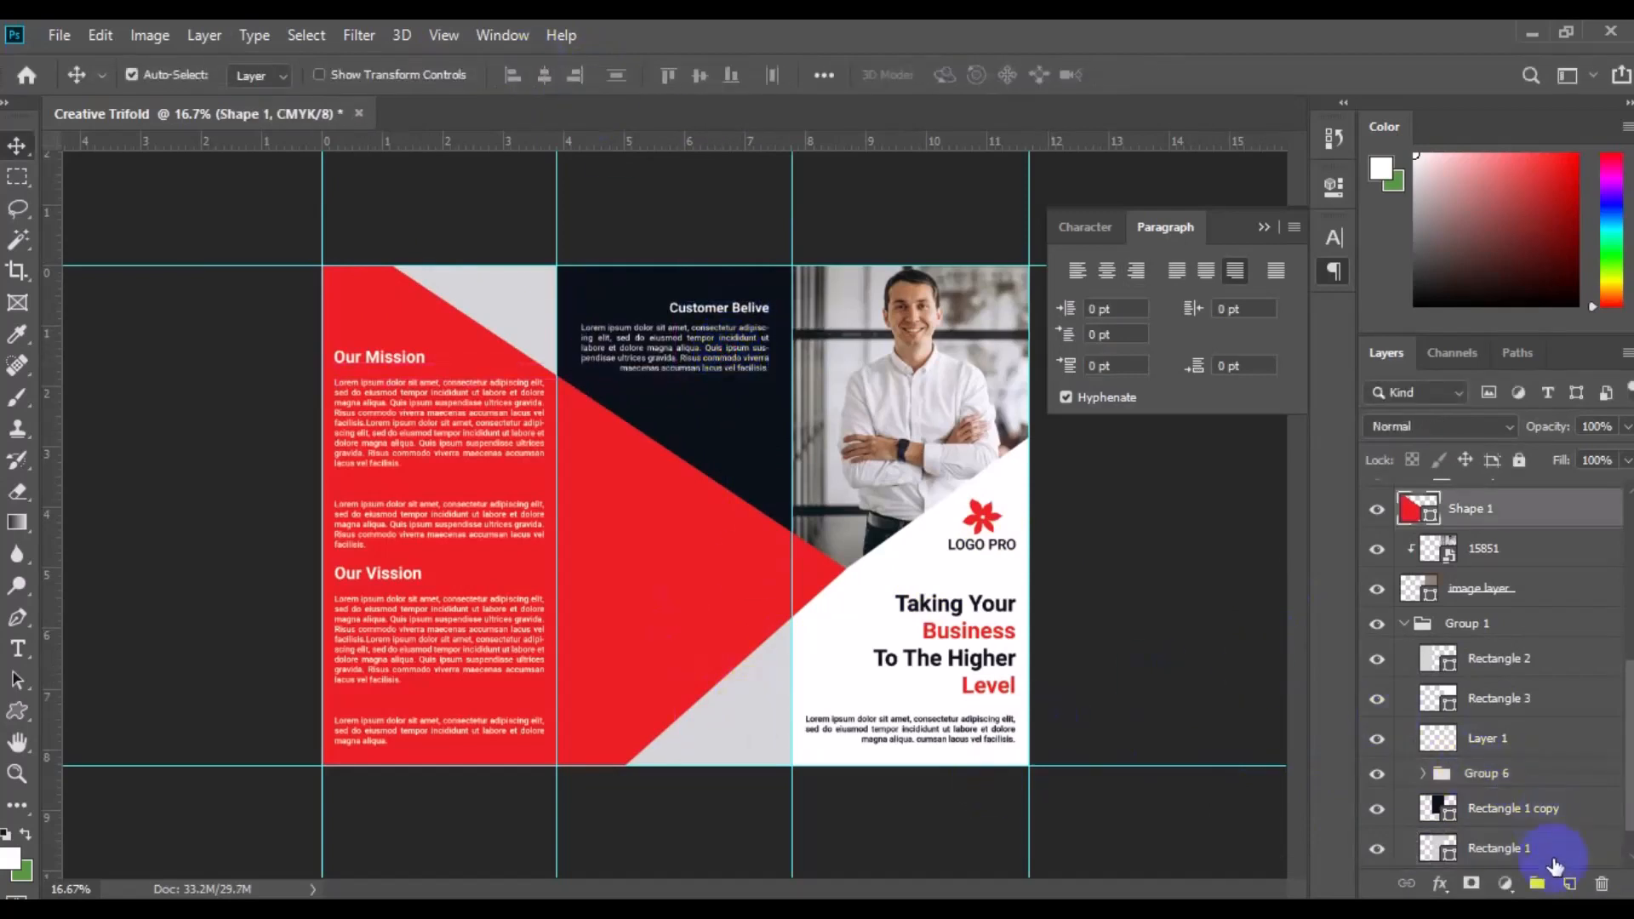
pyautogui.click(1569, 883)
pyautogui.click(642, 552)
pyautogui.click(18, 649)
pyautogui.click(1569, 884)
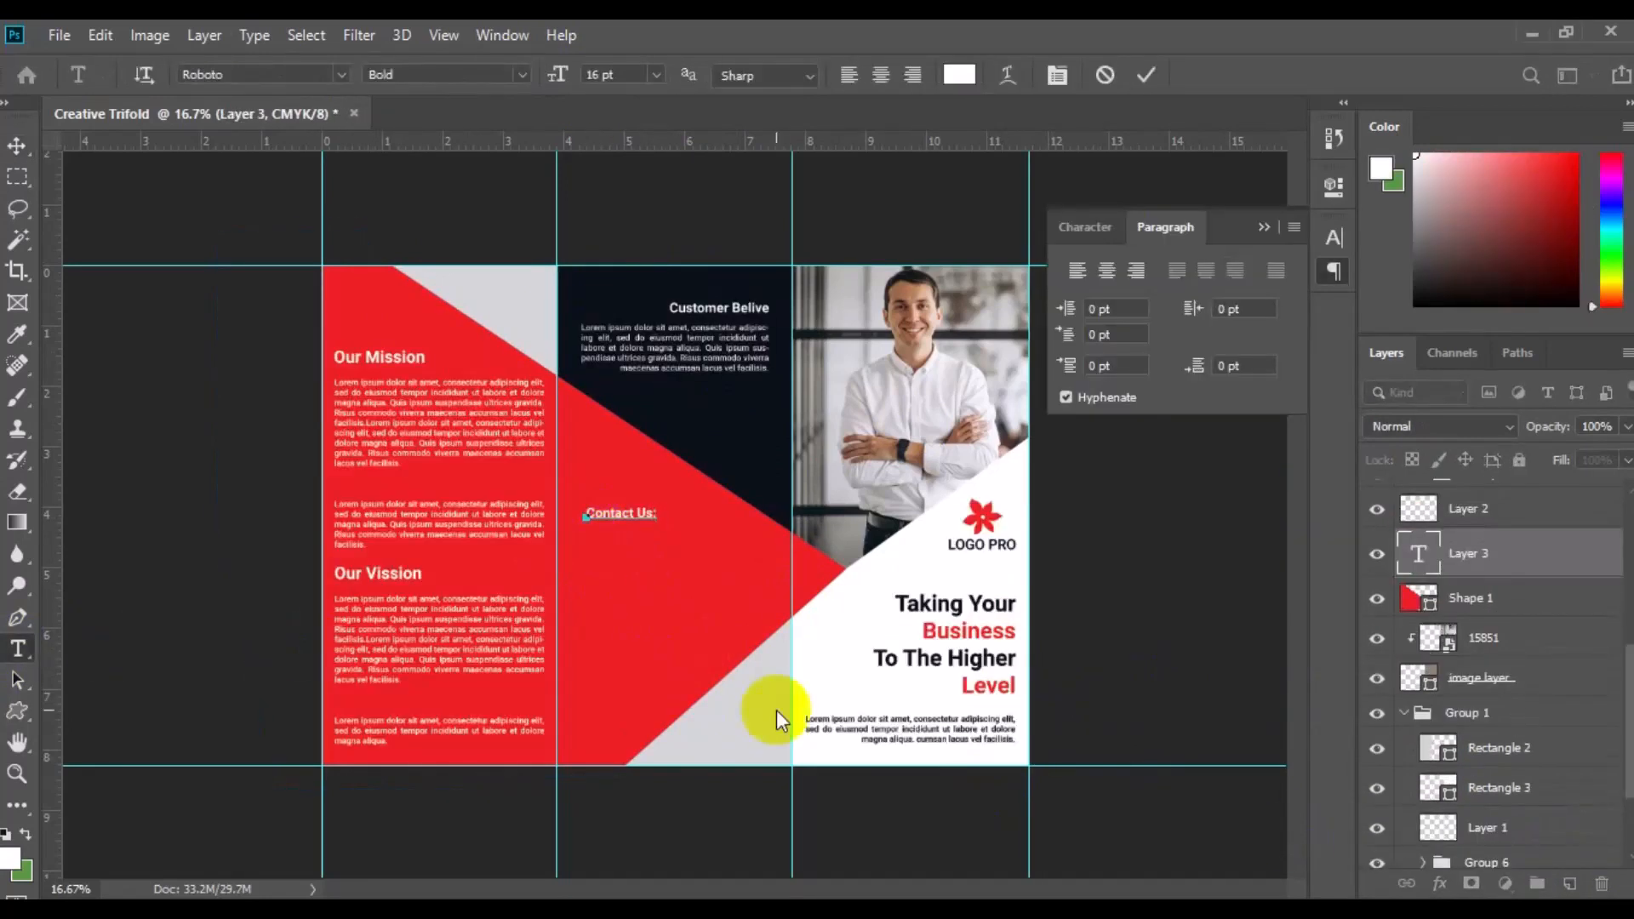
pyautogui.write('Tel: 000 - 1234 - 5677 - 00')
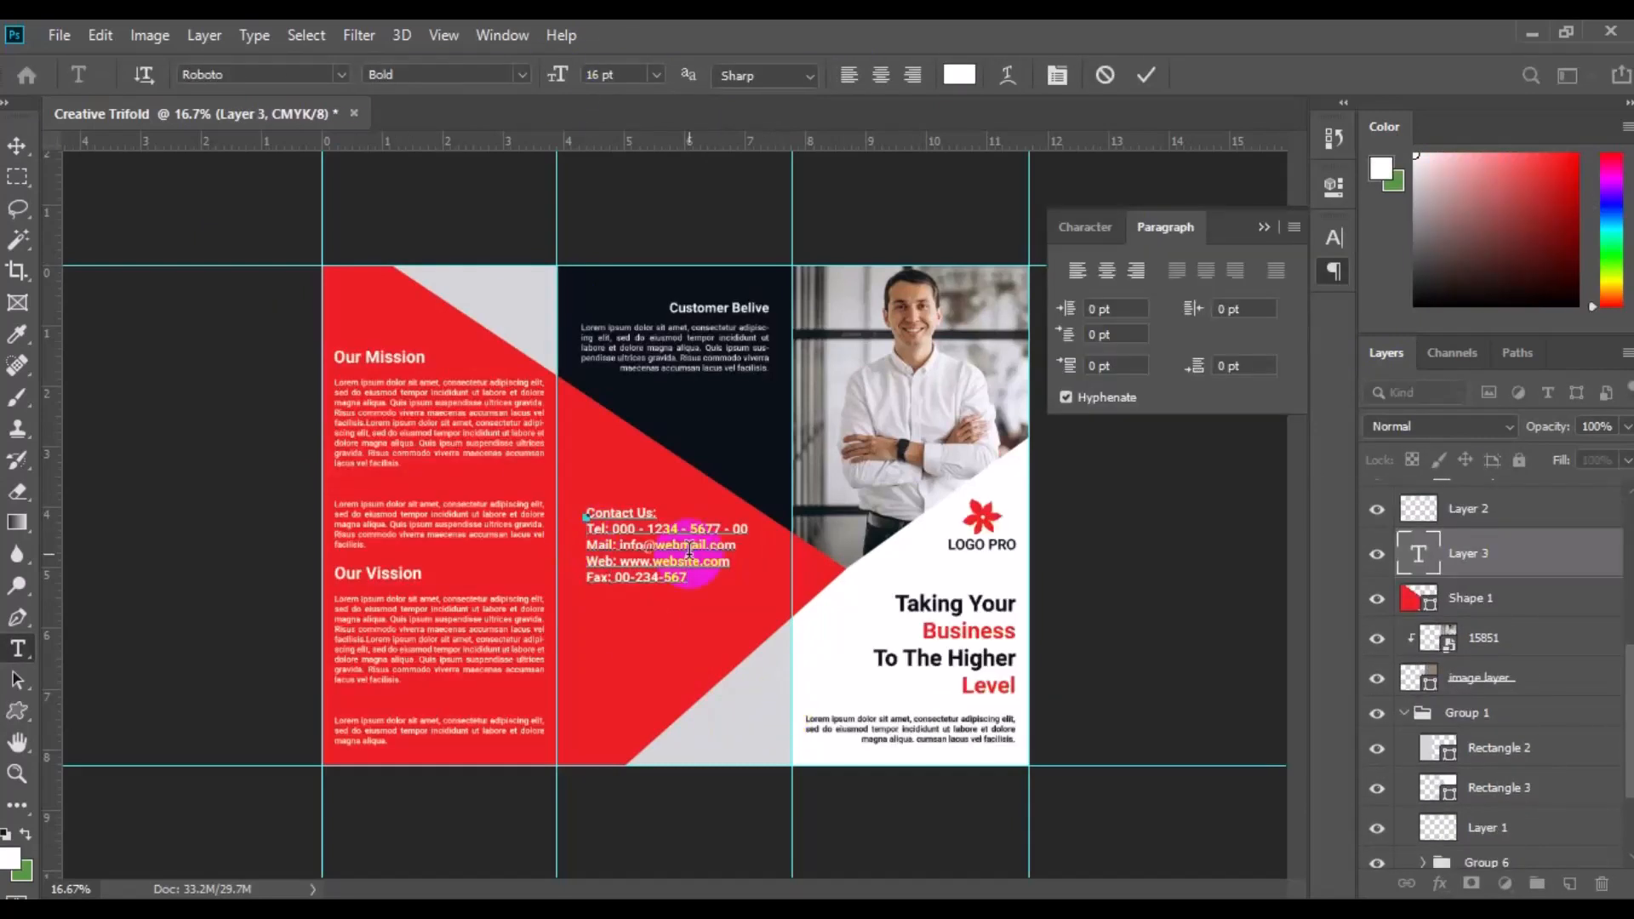
pyautogui.click(656, 75)
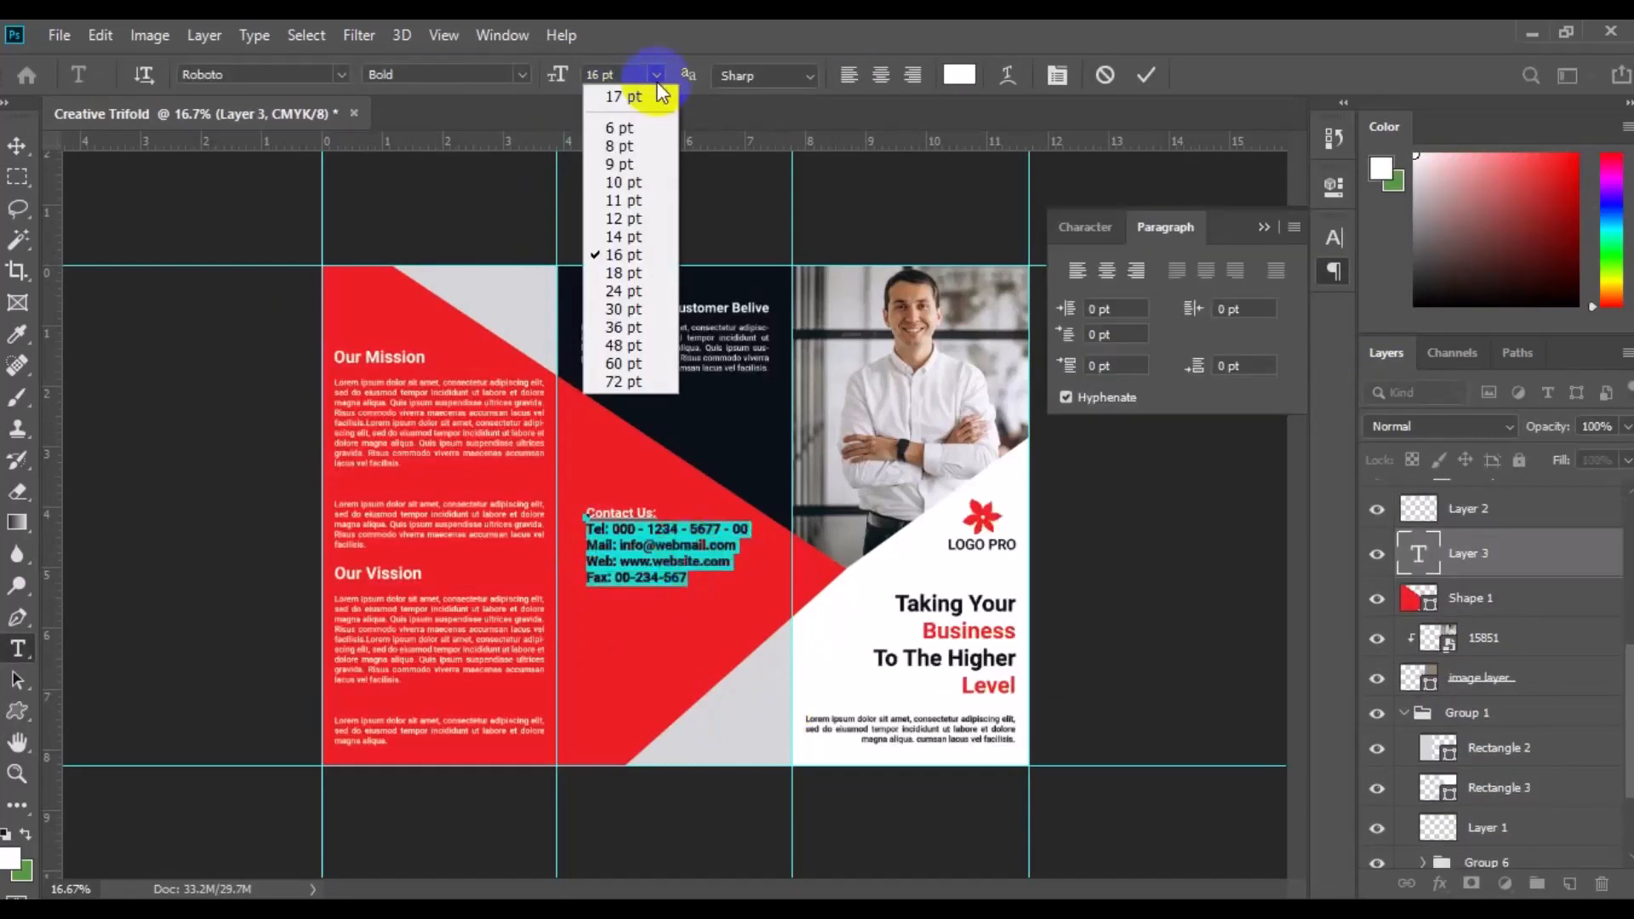
pyautogui.click(627, 226)
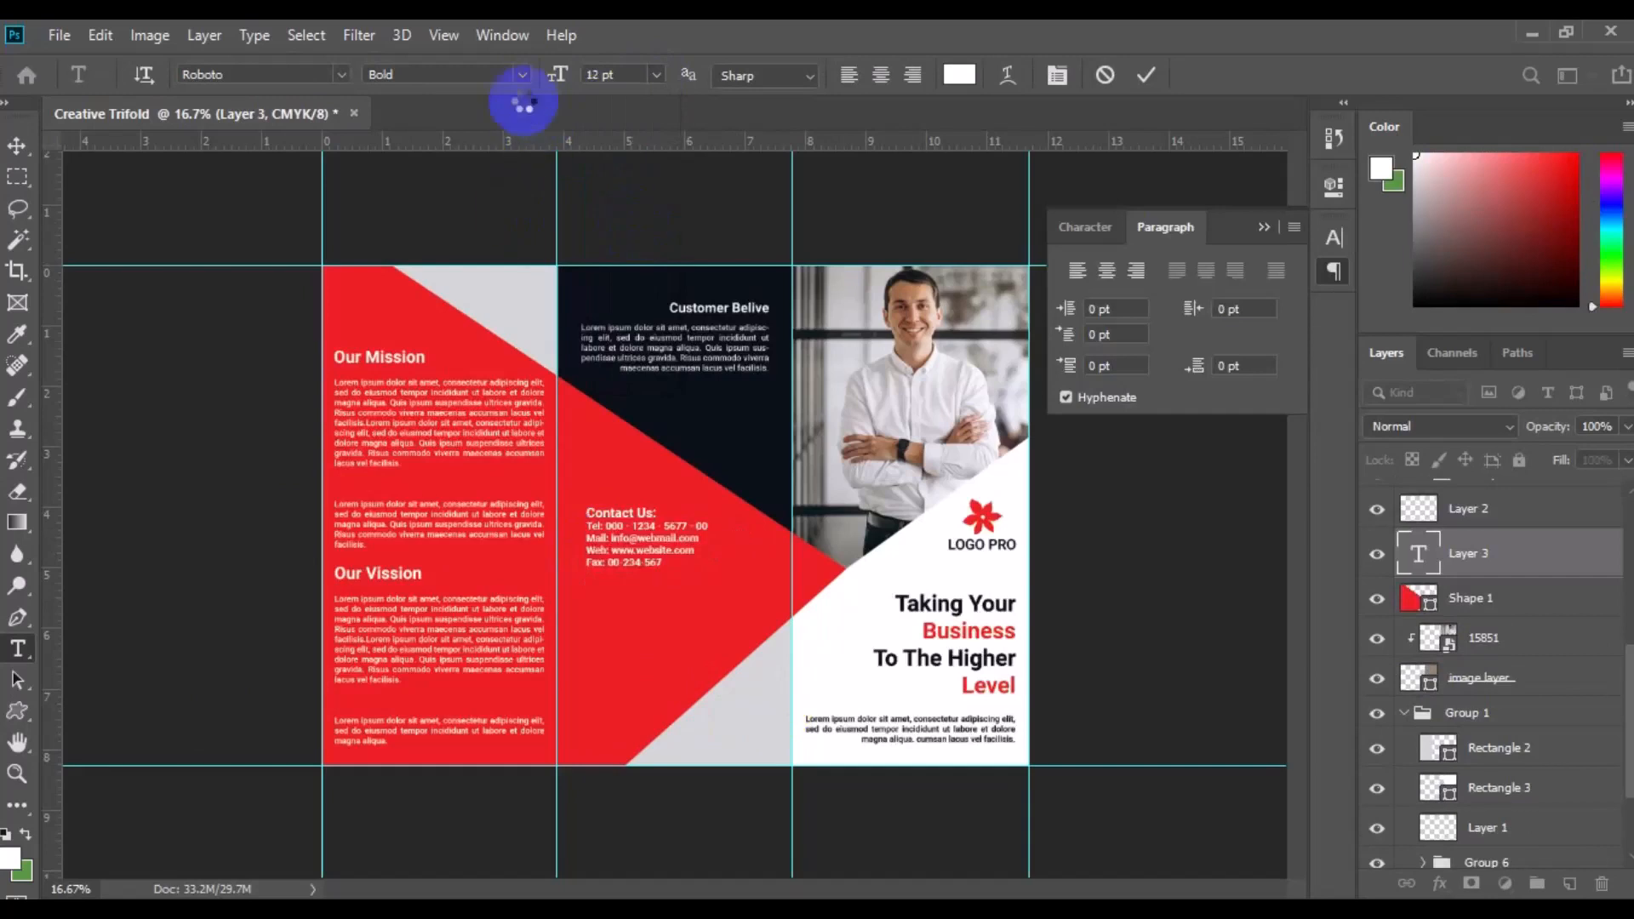
# - Edit the contact lines by lengthening the fax number, removing the telephone number's last digit group and shortening the e-mail address by one letter
pyautogui.click(671, 564)
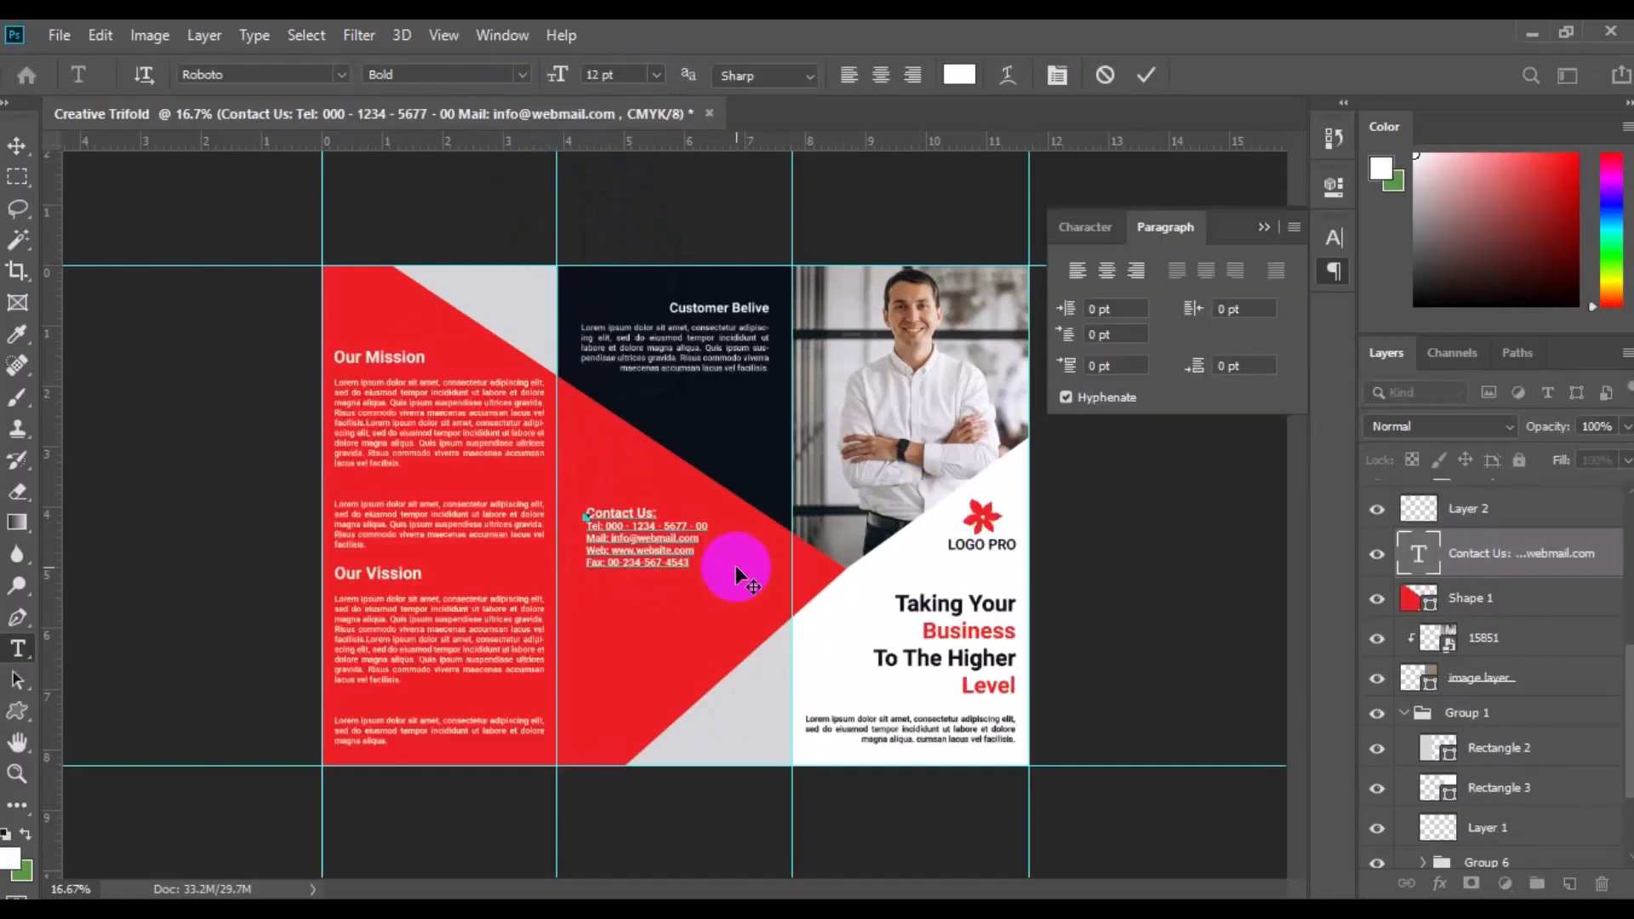
pyautogui.moveTo(691, 524); pyautogui.dragTo(732, 529)
pyautogui.moveTo(732, 529); pyautogui.dragTo(692, 529)
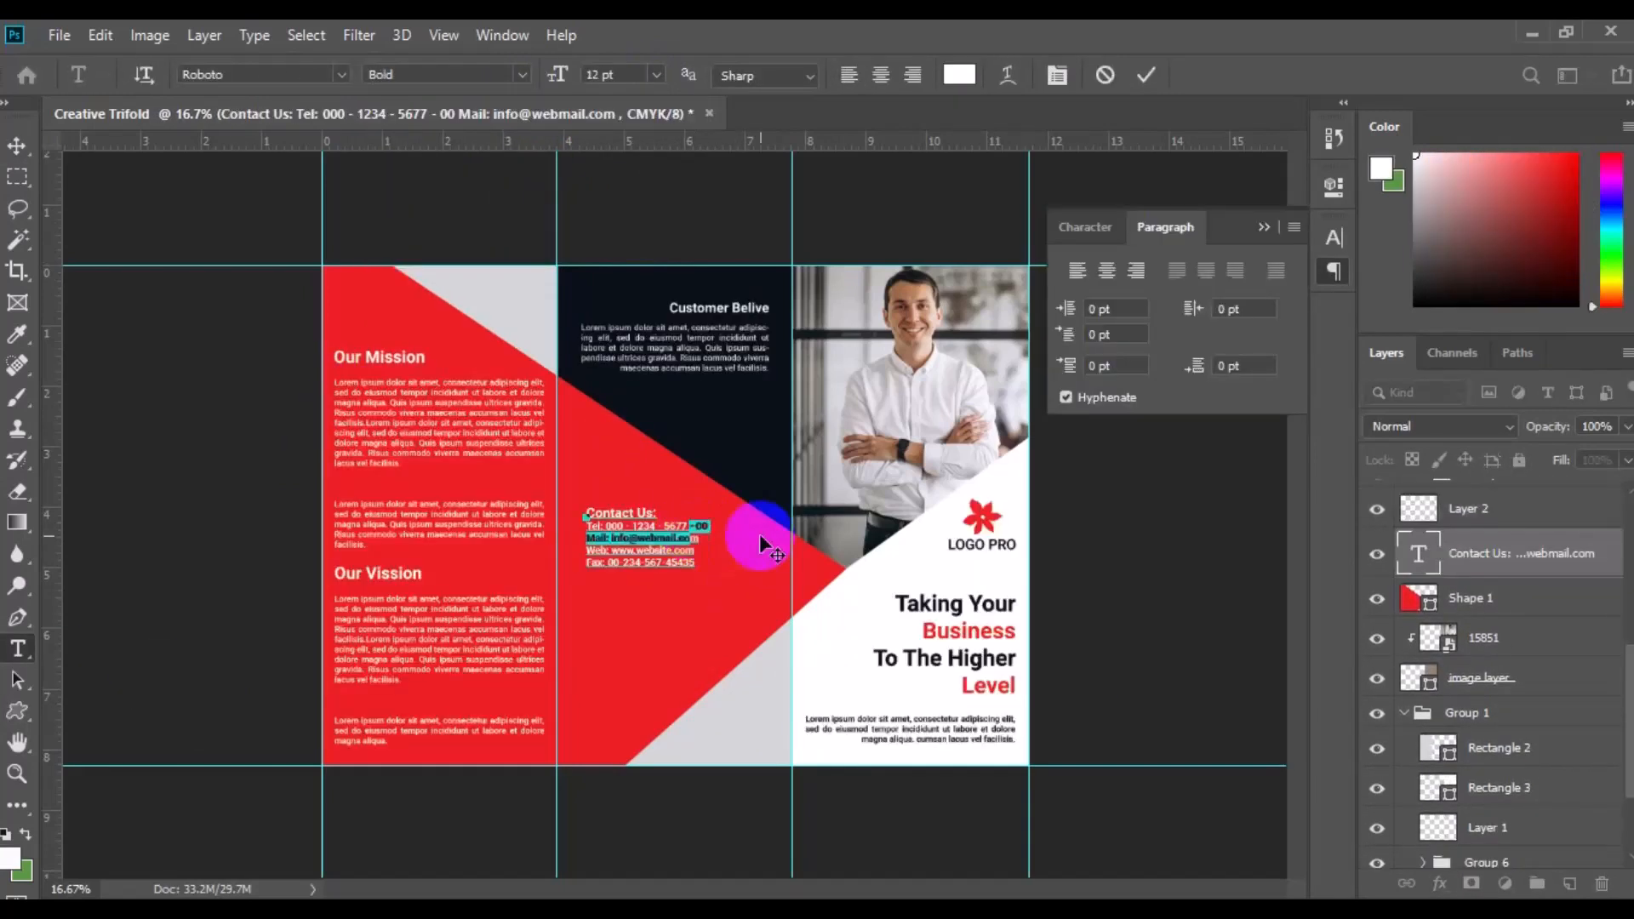
pyautogui.press('BackSpace')
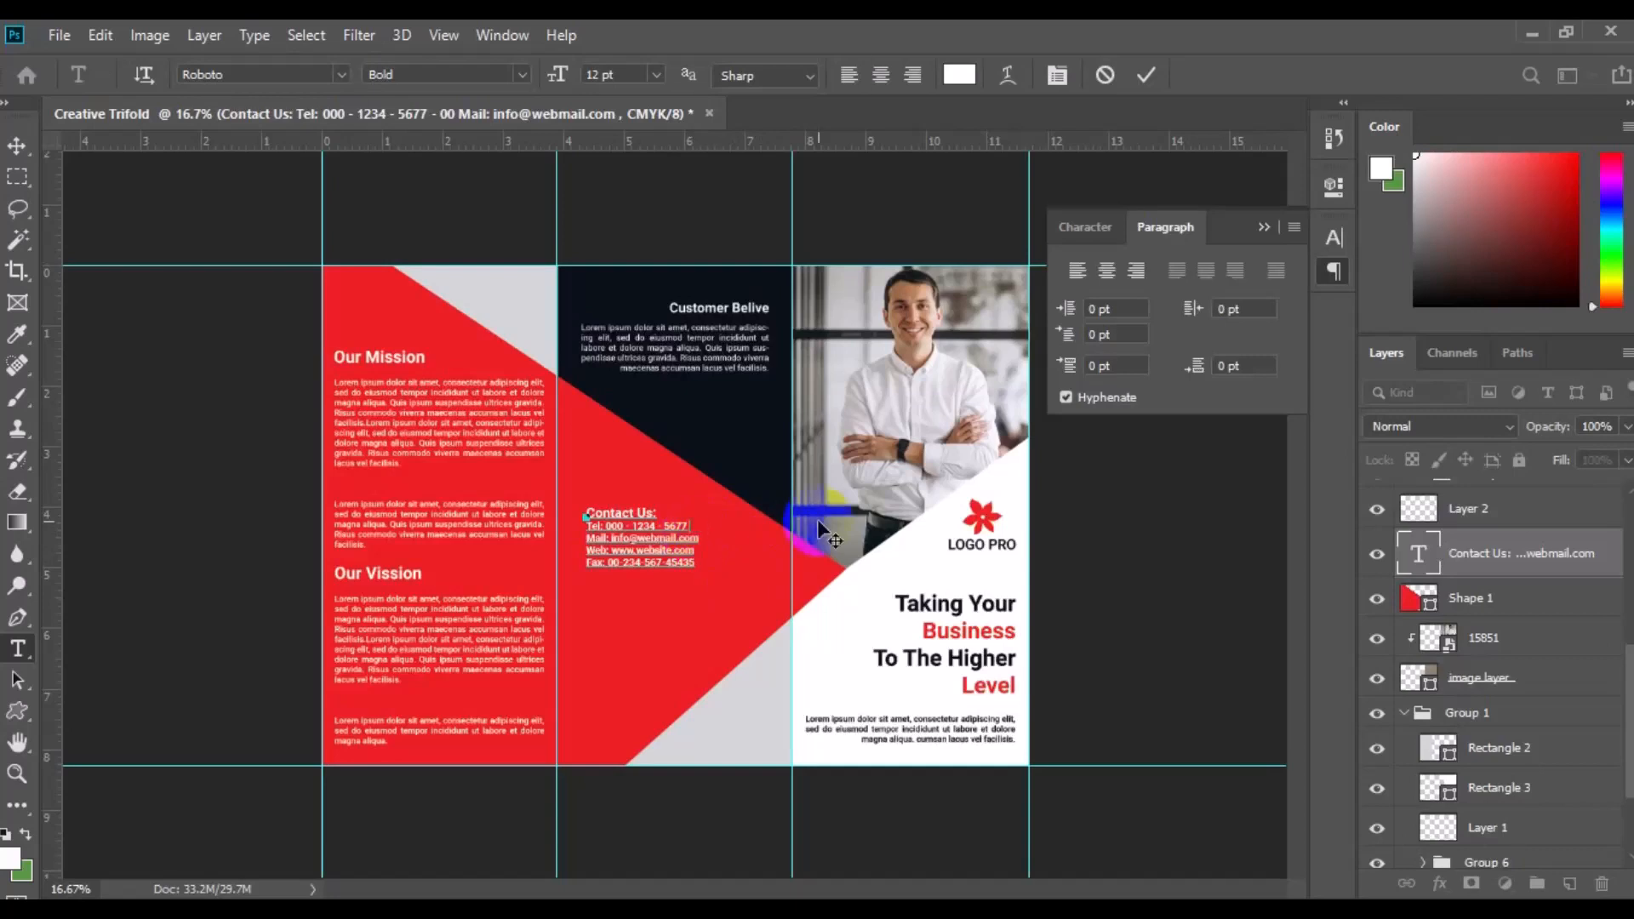
pyautogui.click(672, 538)
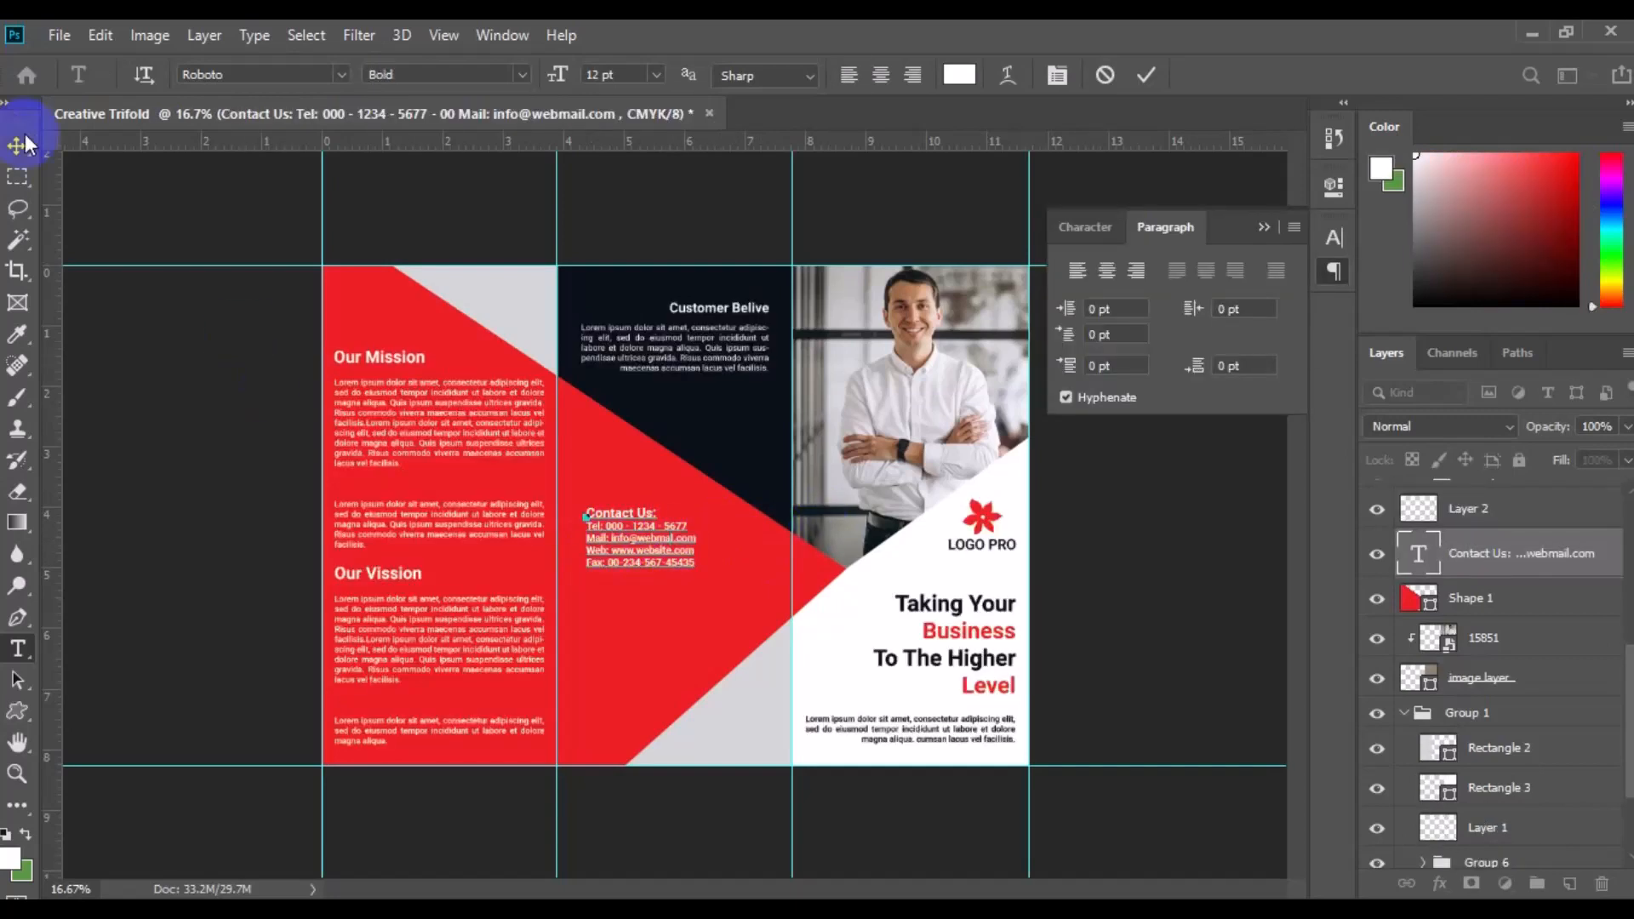
# - Set the leading of the entire "Contact Us:" text block to 17.44 pt
pyautogui.click(673, 570)
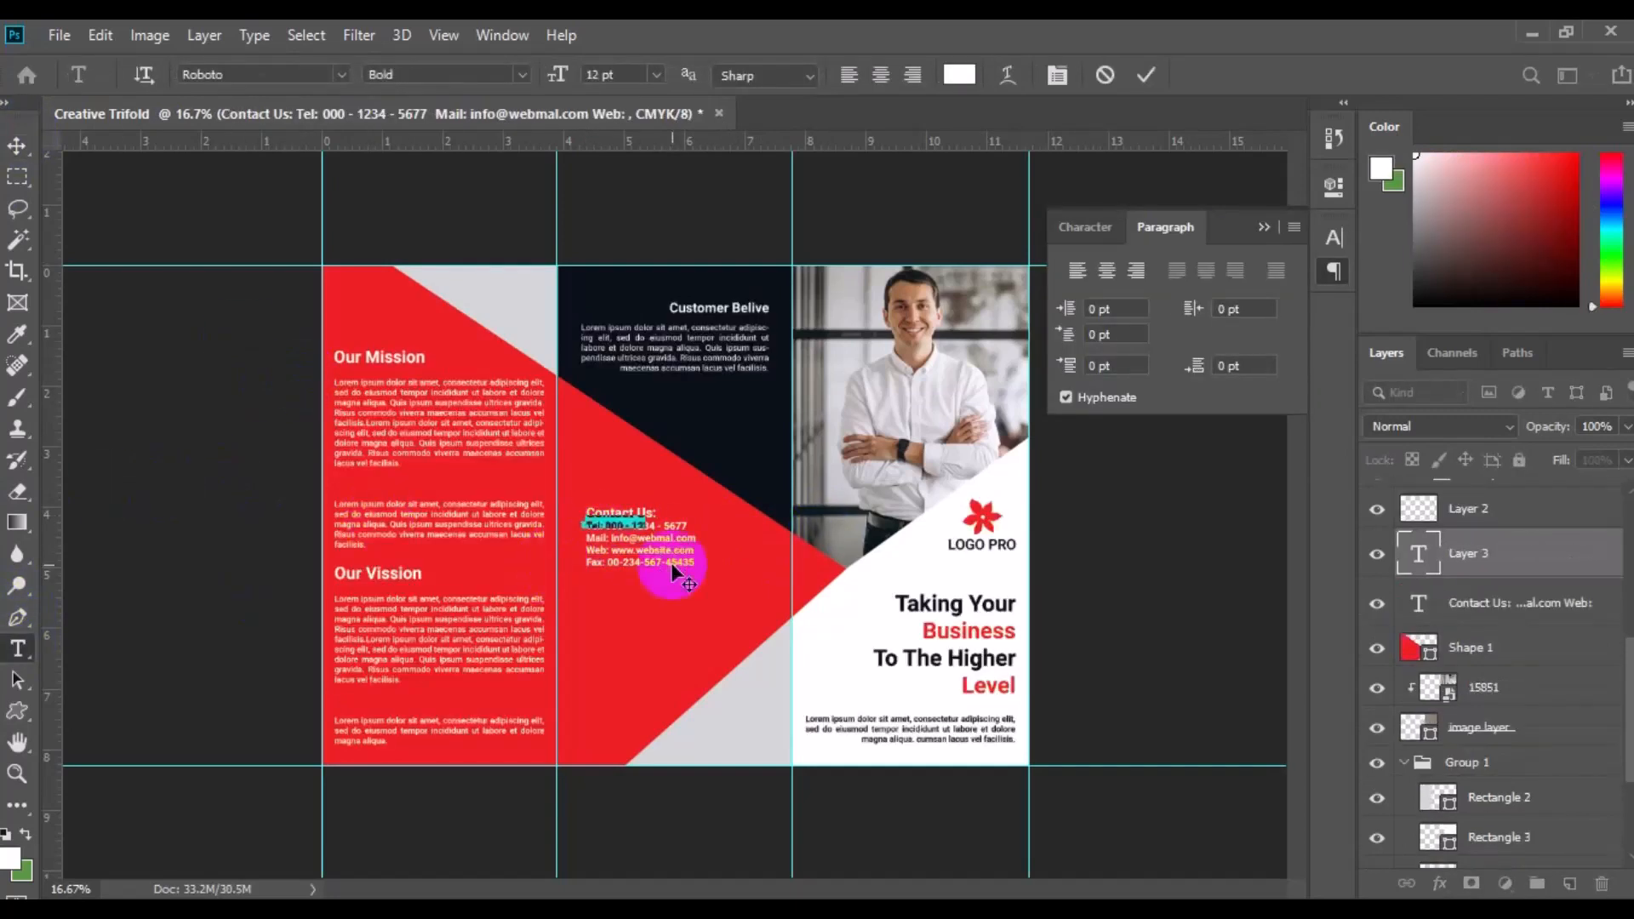
pyautogui.click(647, 545)
pyautogui.hotkey('ctrl', 'a')
pyautogui.click(1085, 226)
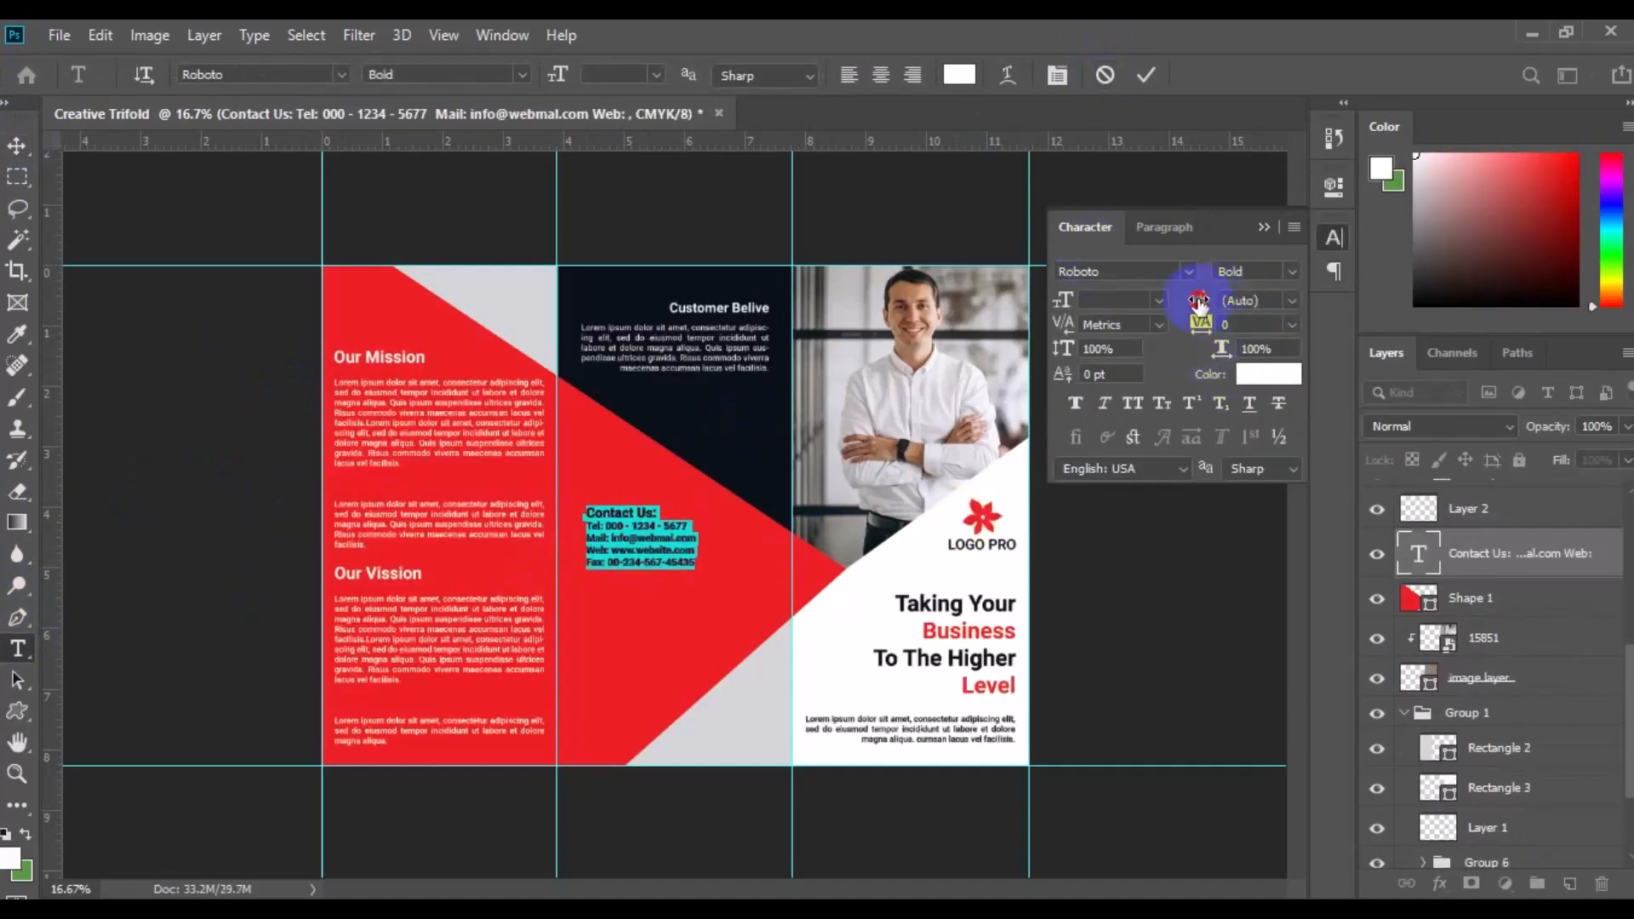
pyautogui.moveTo(1199, 300); pyautogui.dragTo(1192, 314)
pyautogui.click(16, 146)
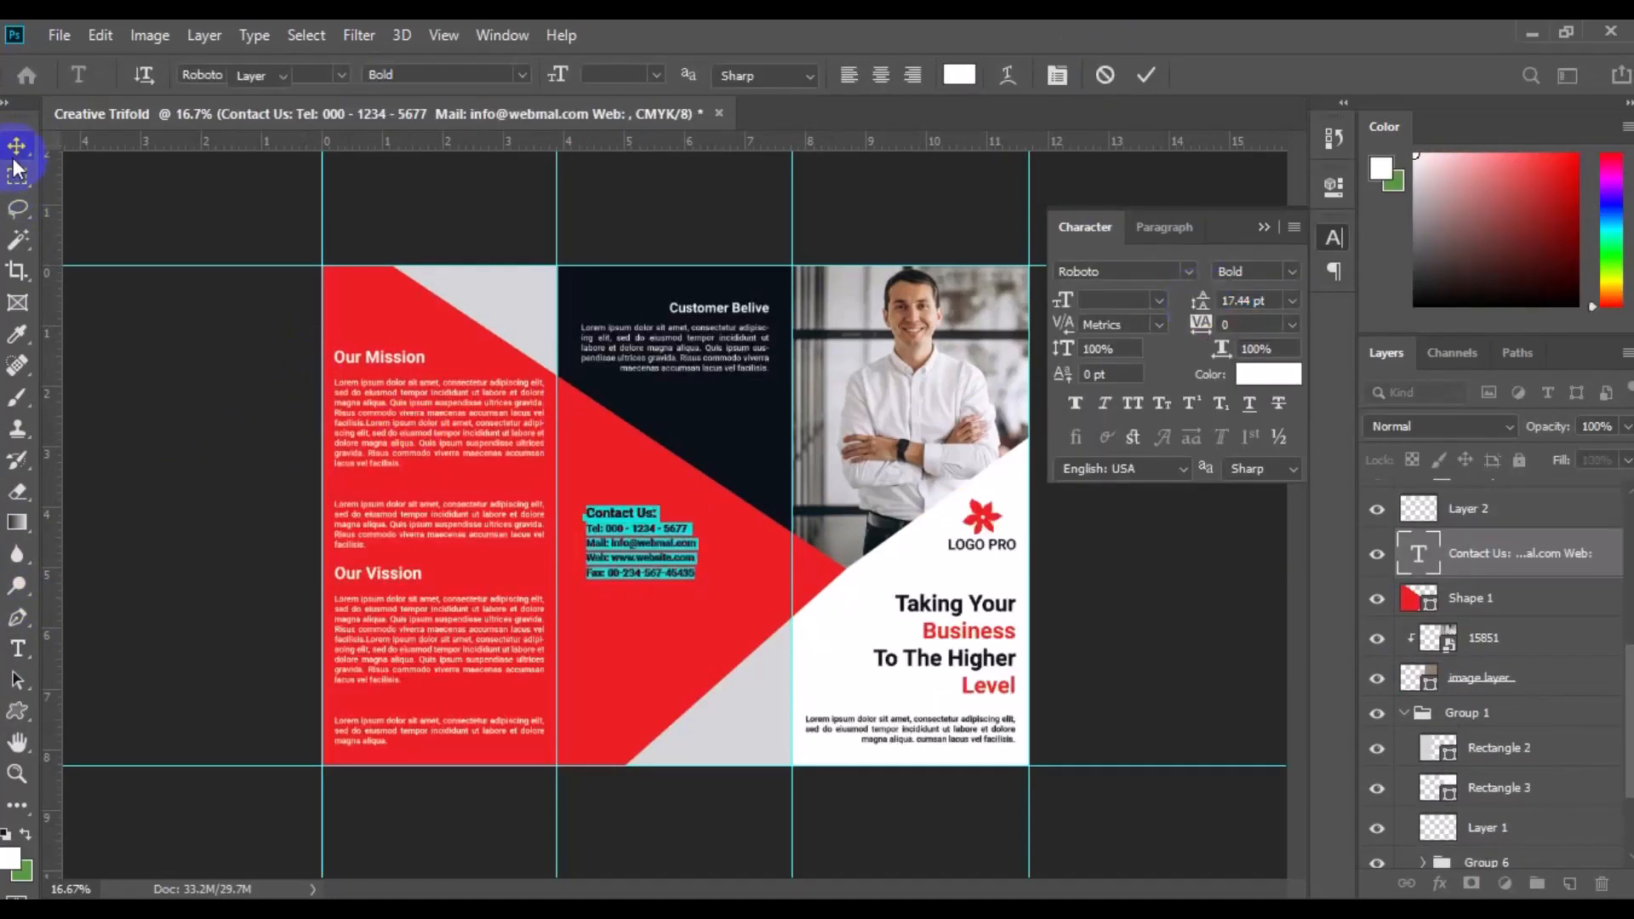
pyautogui.click(847, 793)
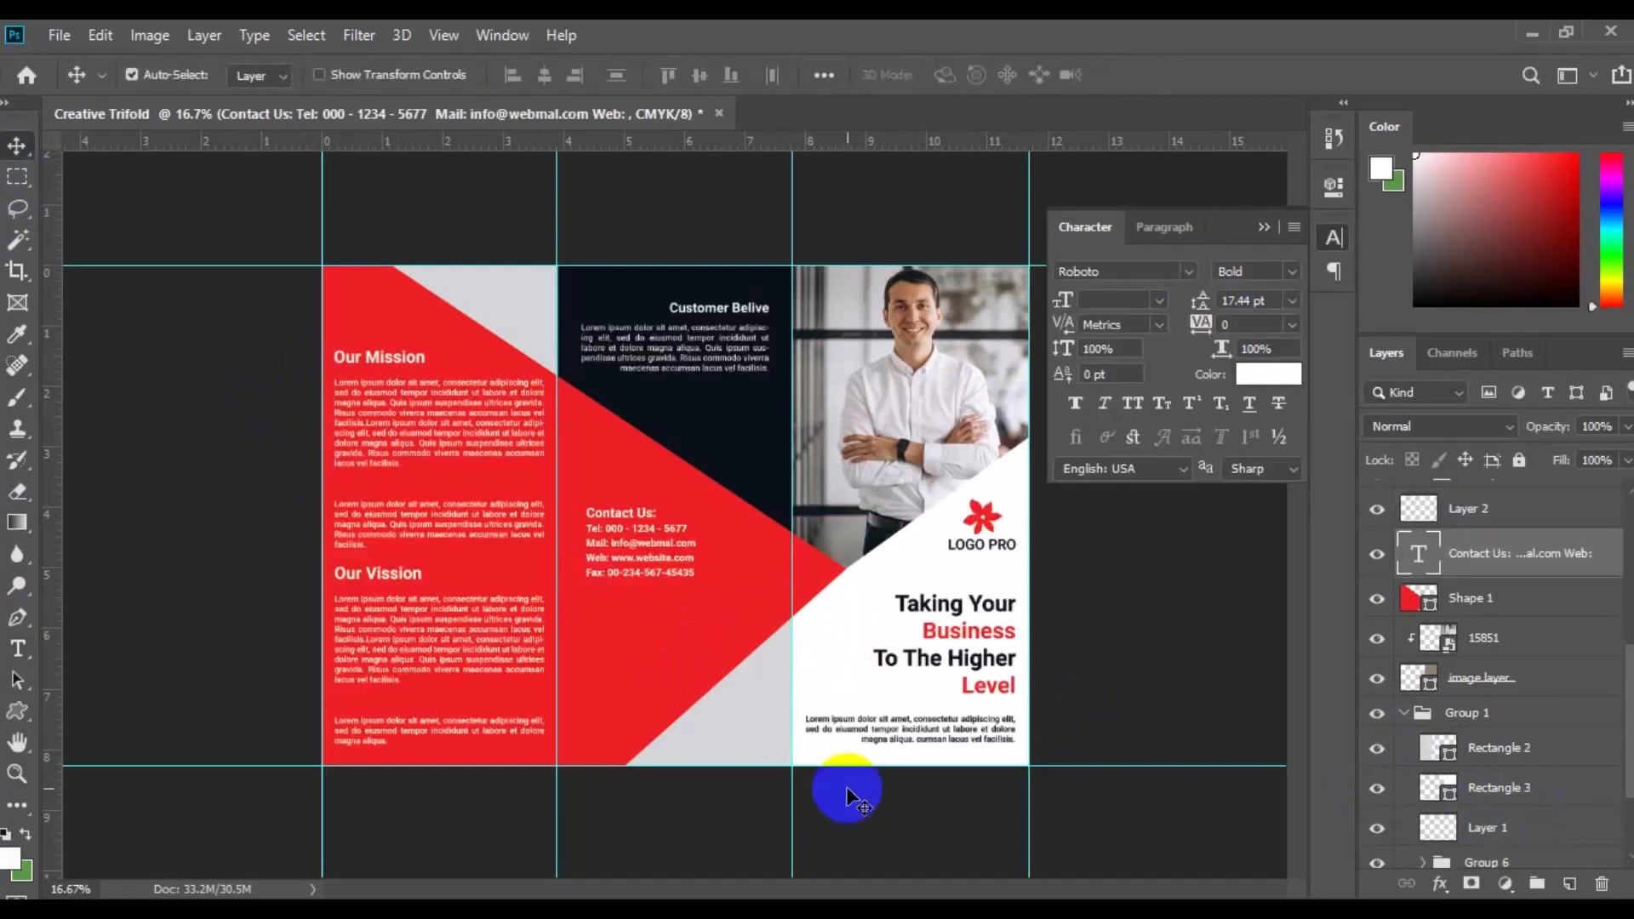
# - Centre the "Contact Us:" text block horizontally on the middle panel and select the "Customer Belive" group
pyautogui.scroll(2, 1498, 596)
pyautogui.click(544, 75)
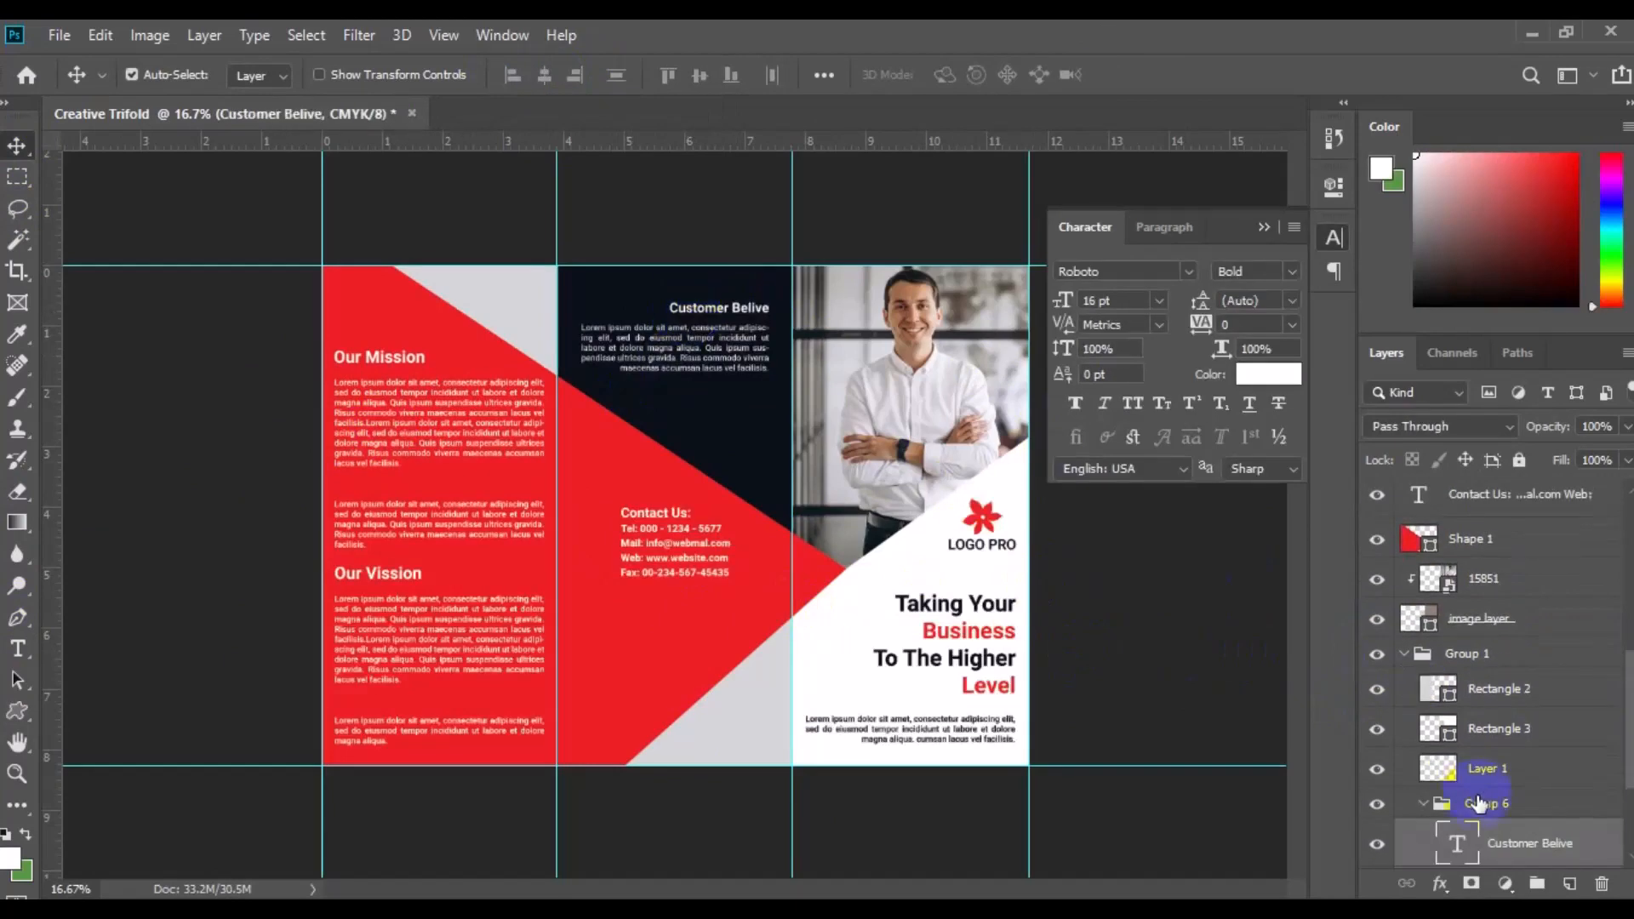
pyautogui.click(1433, 808)
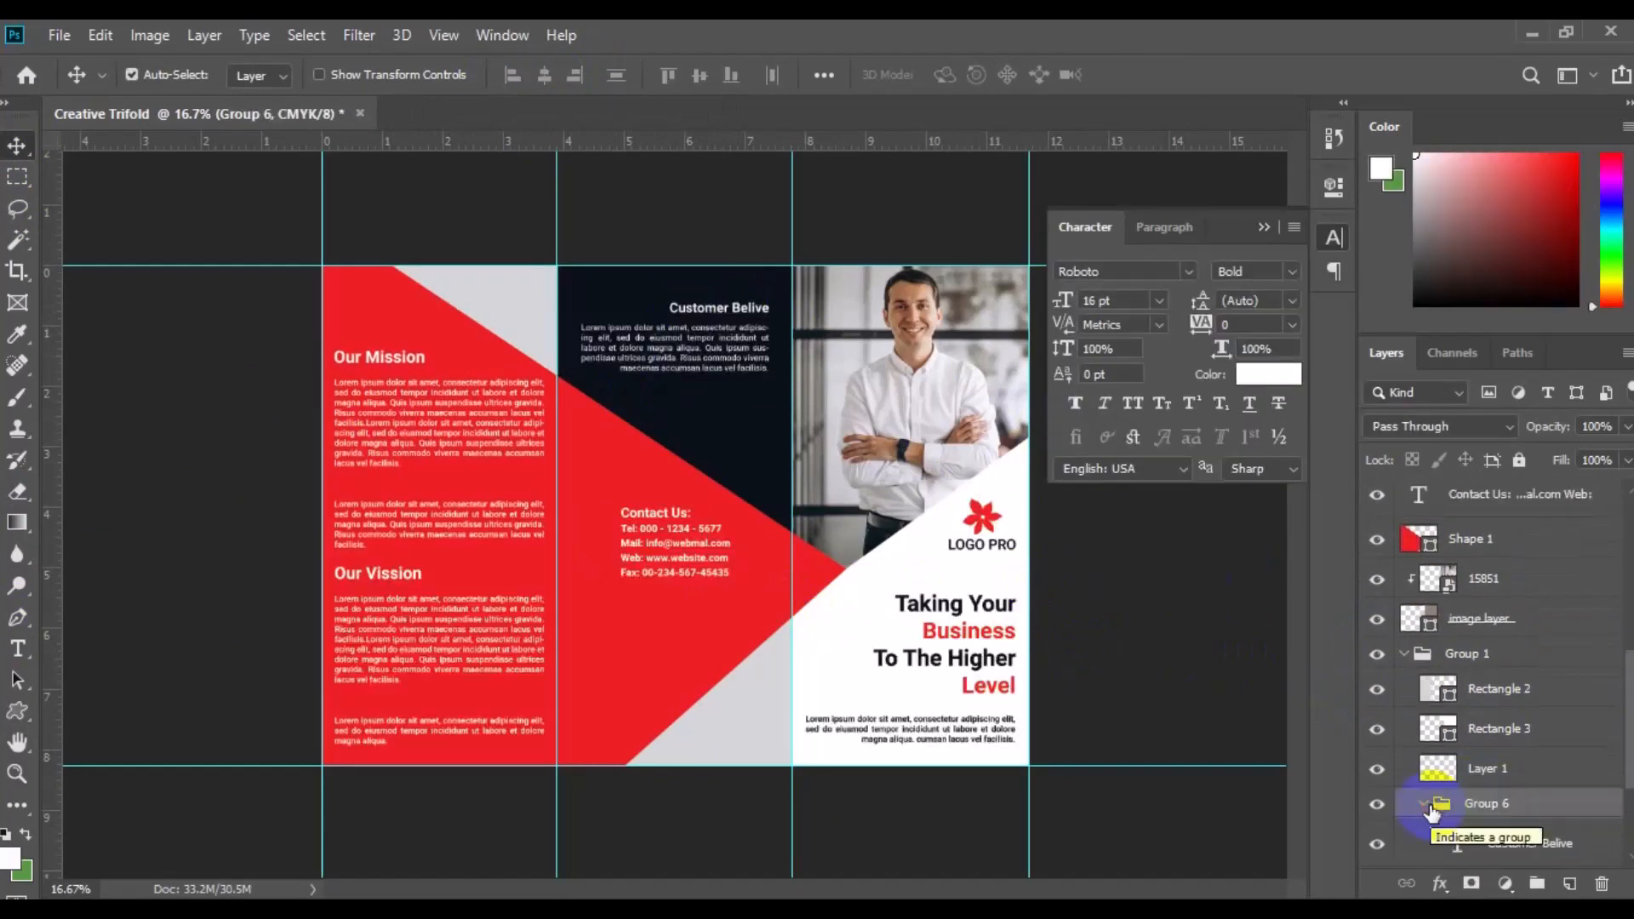